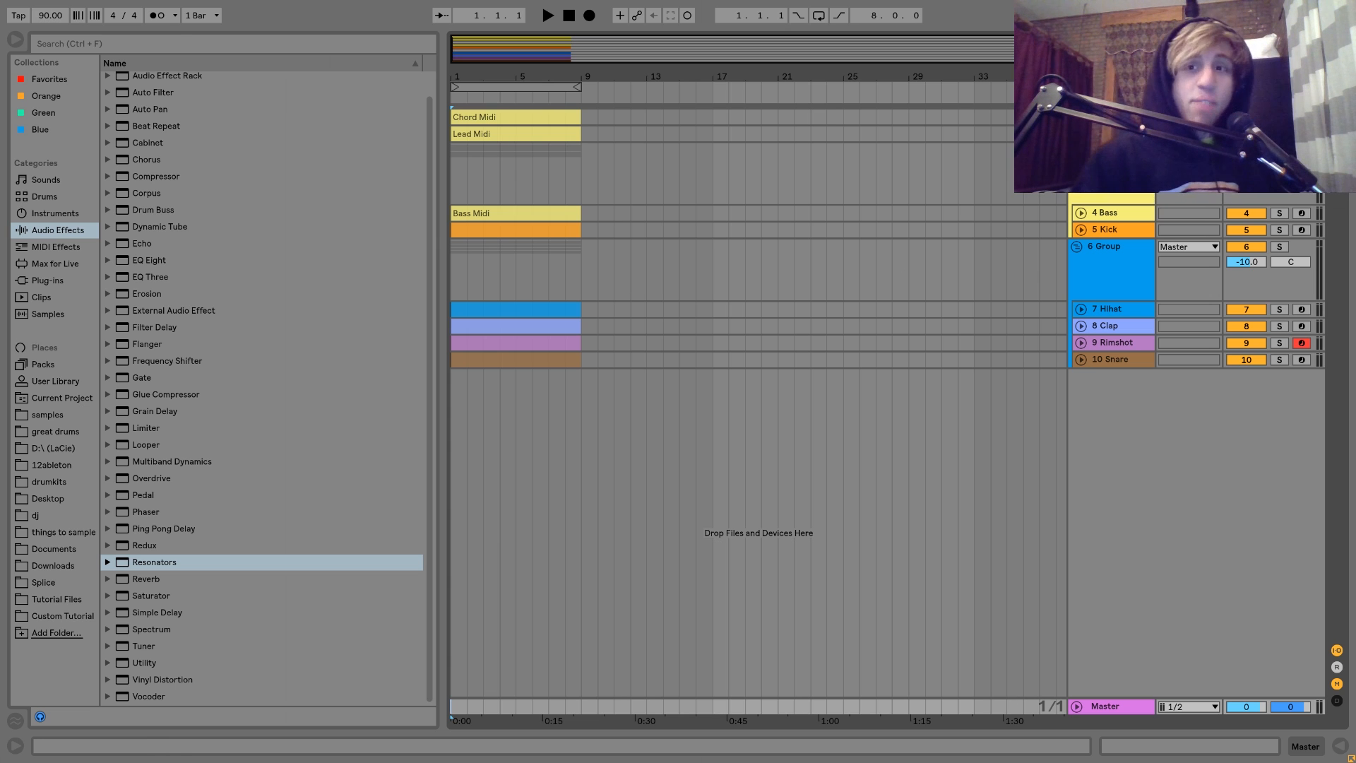
# - Solo the Chords track, unfold its lane and play it with its device chain shown
pyautogui.click(1113, 117)
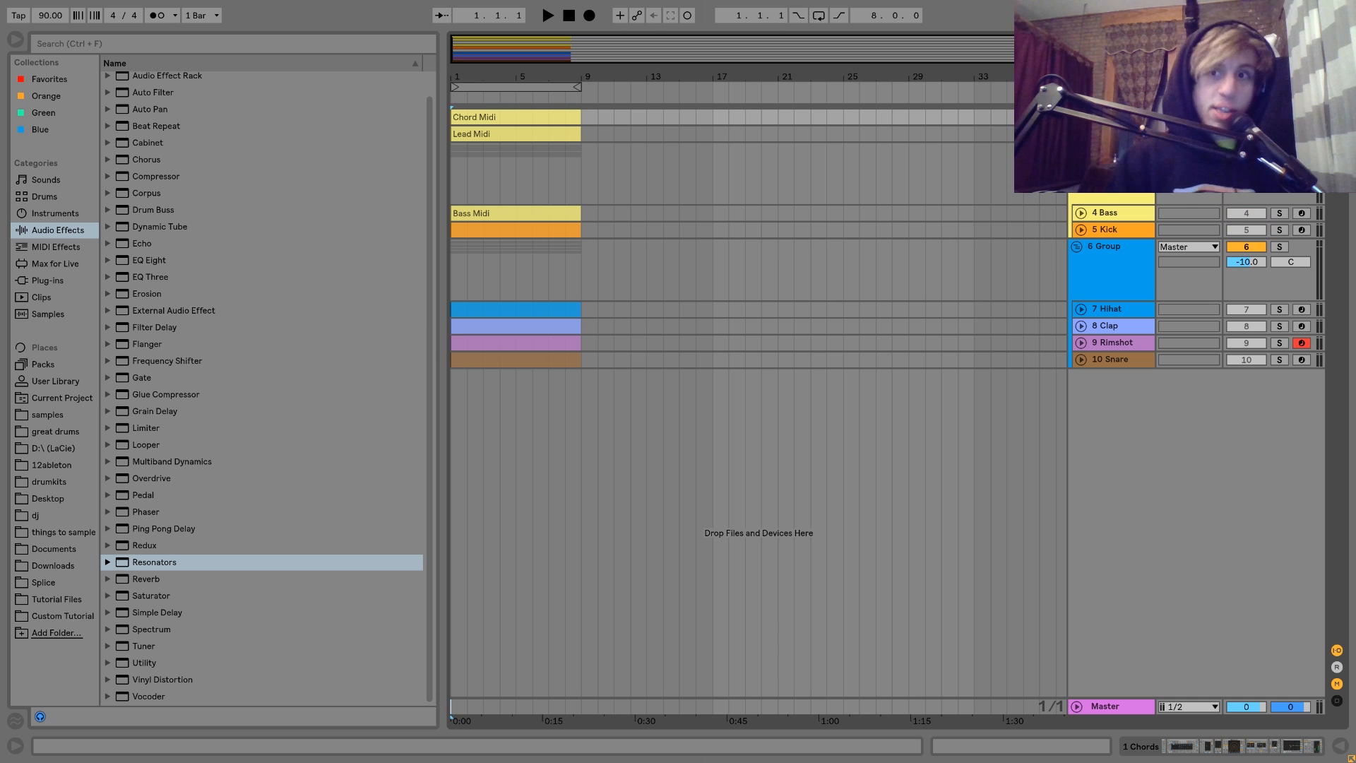
pyautogui.press('space')
pyautogui.click(1077, 117)
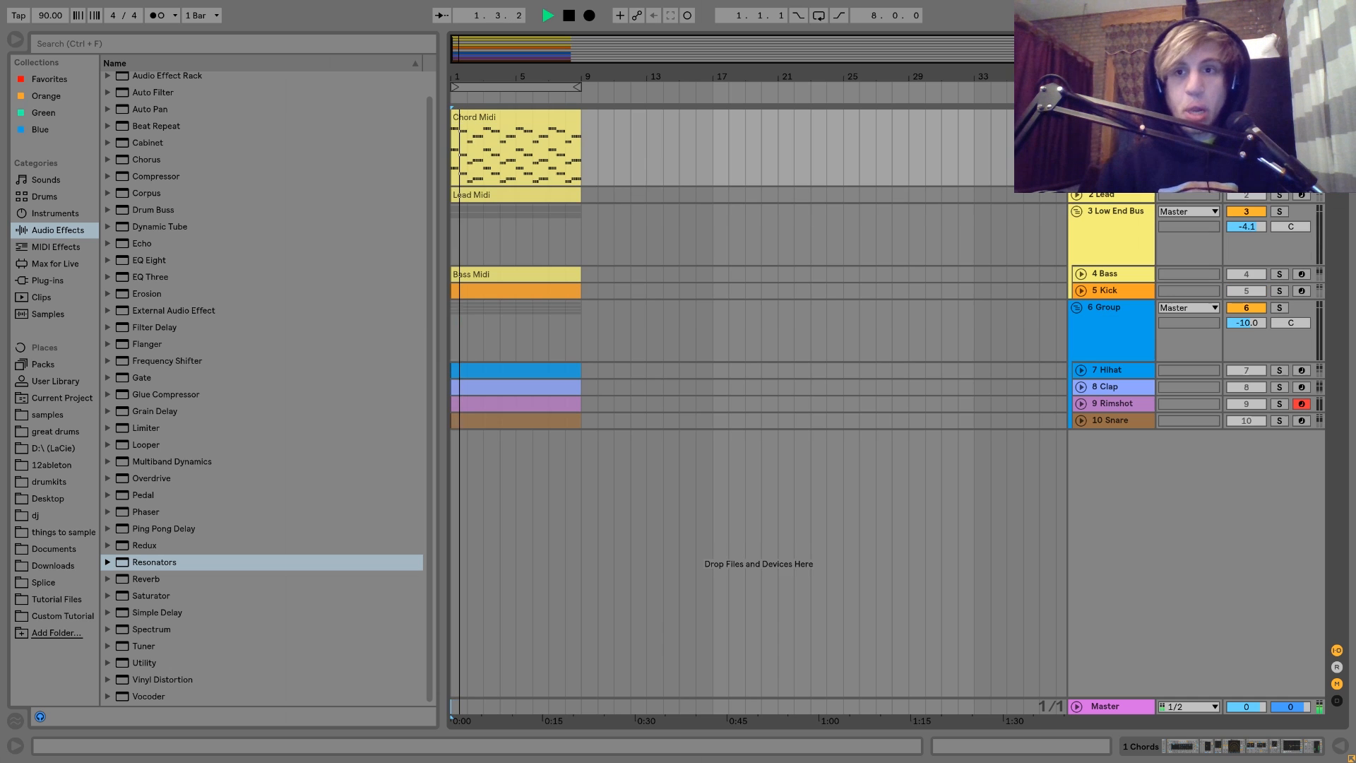
pyautogui.doubleClick(1113, 117)
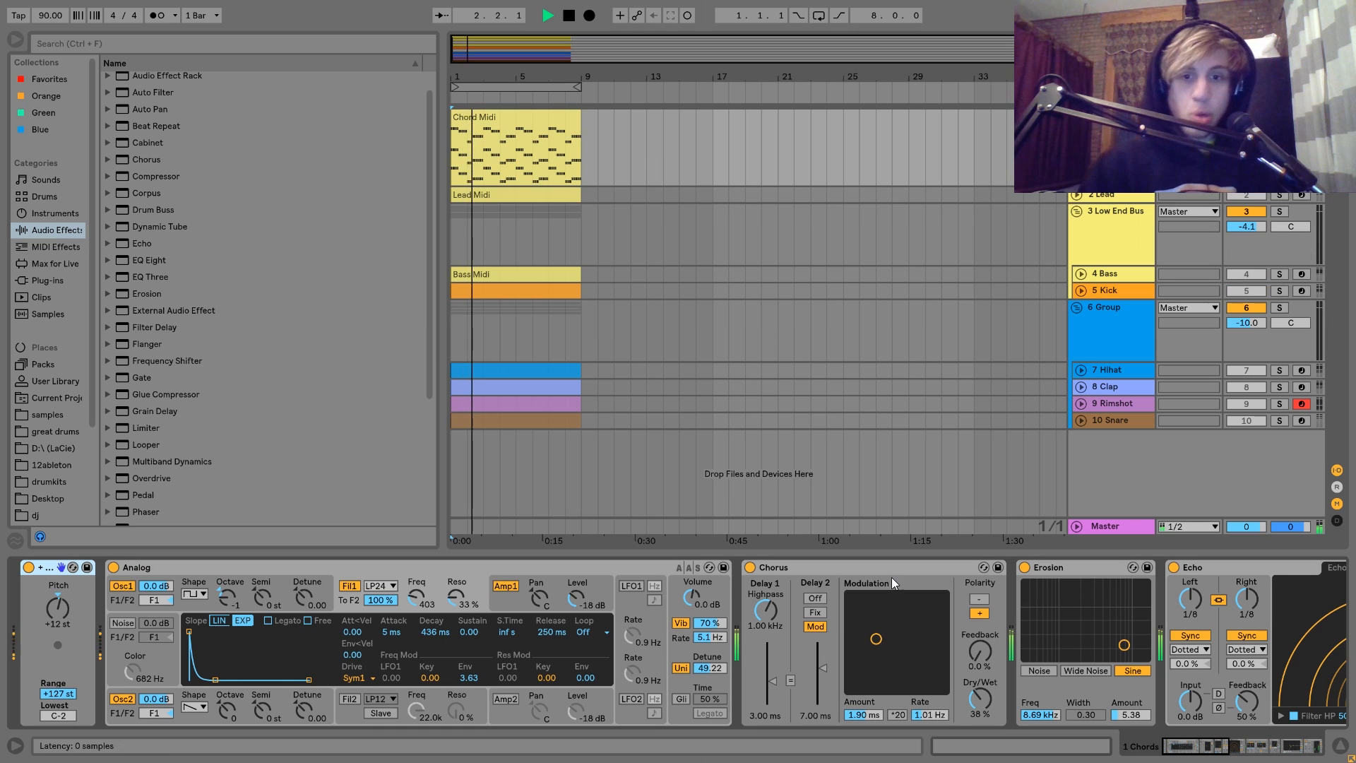
pyautogui.press('space')
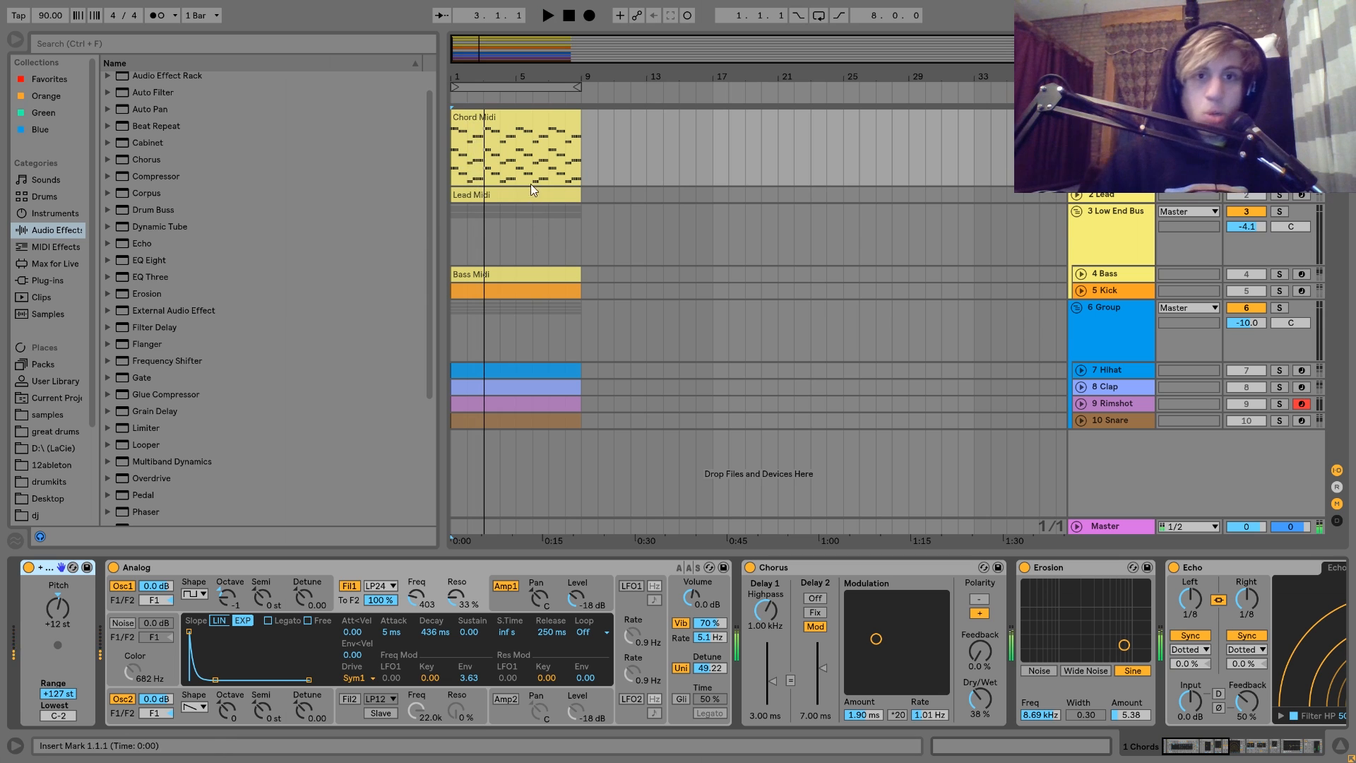
# - Open the Chord Midi clip and examine the notes of the four chords in its first two bars
pyautogui.doubleClick(491, 116)
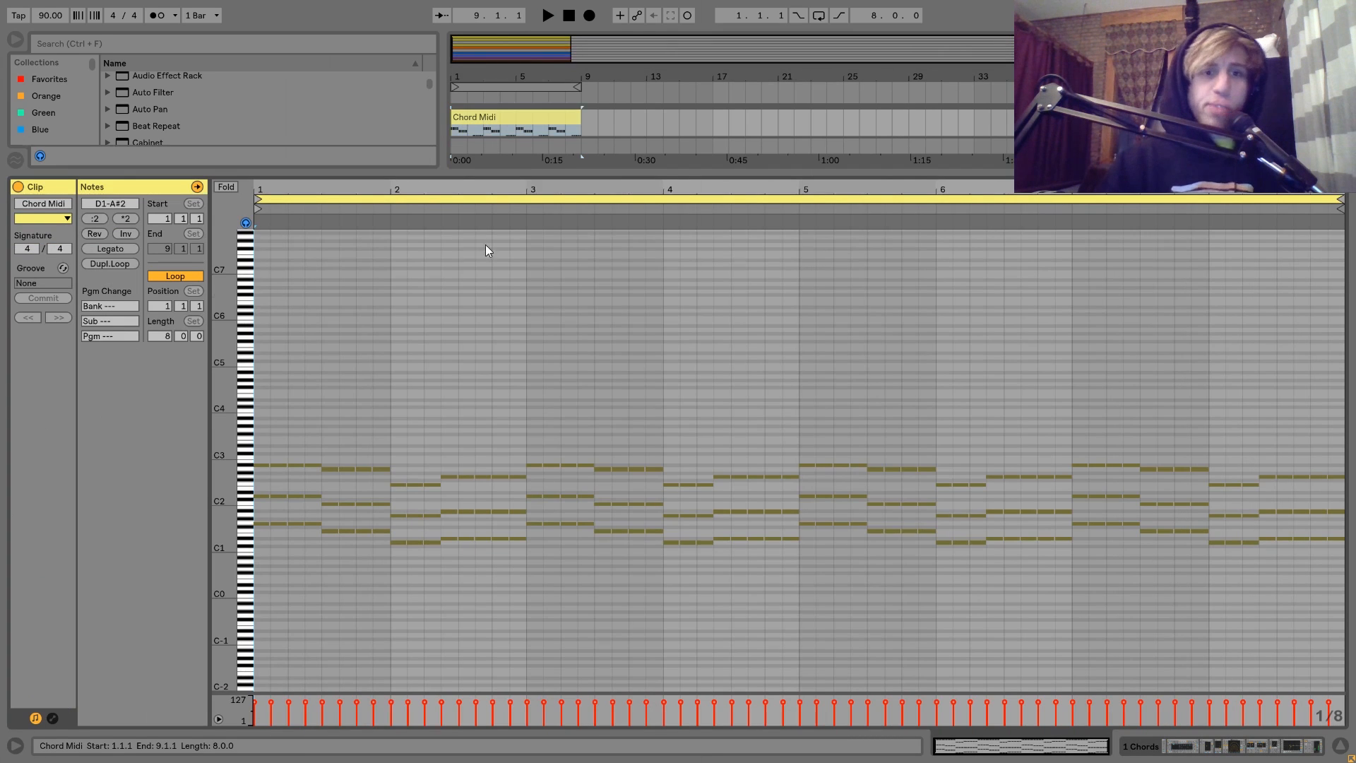
pyautogui.moveTo(219, 486); pyautogui.dragTo(230, 464)
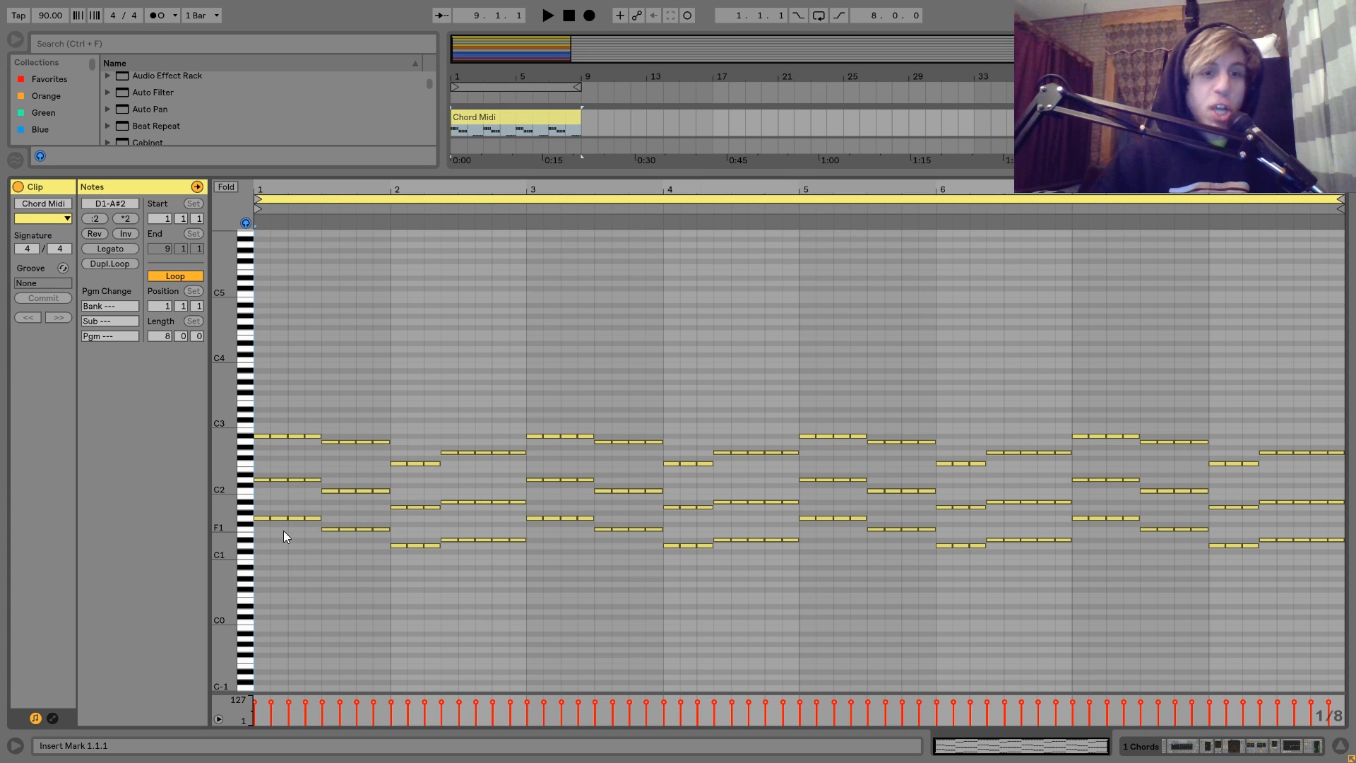
pyautogui.moveTo(277, 545); pyautogui.dragTo(278, 413)
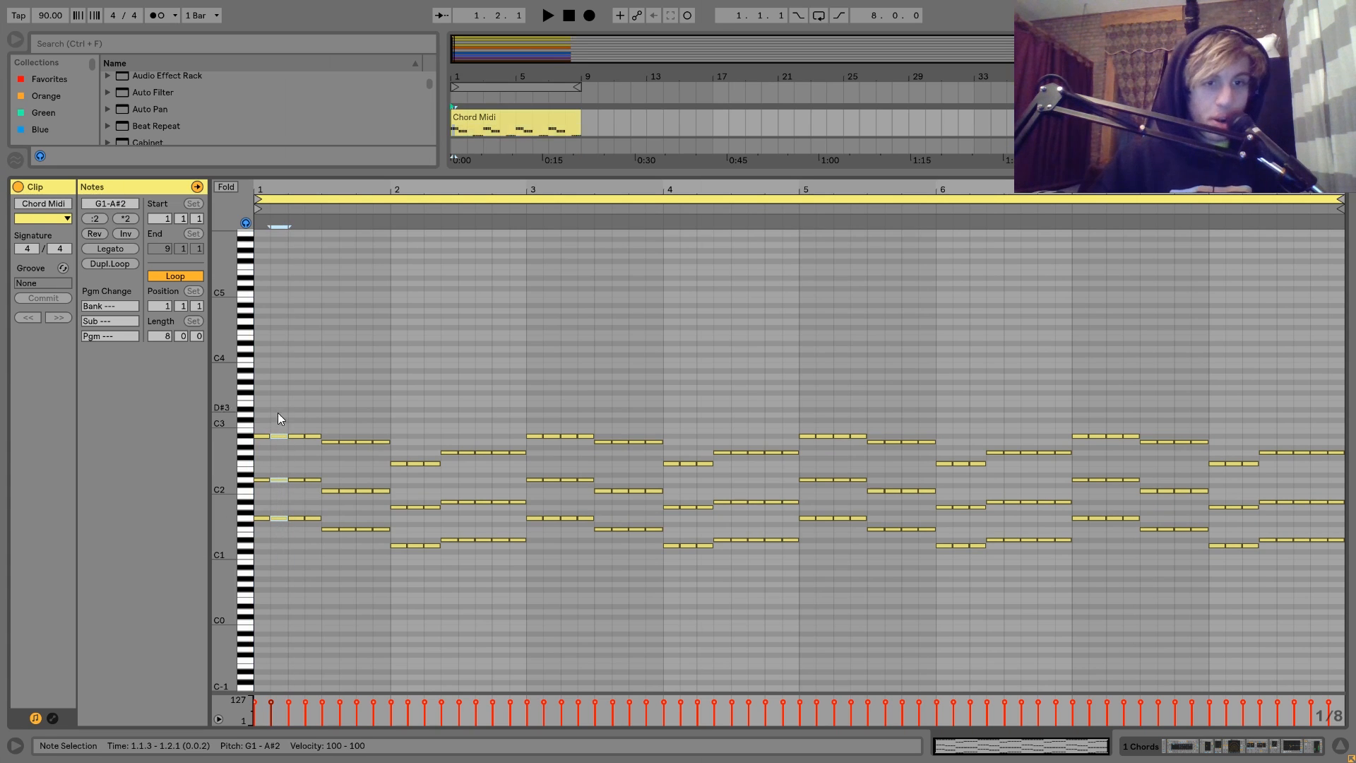
pyautogui.moveTo(354, 582); pyautogui.dragTo(354, 282)
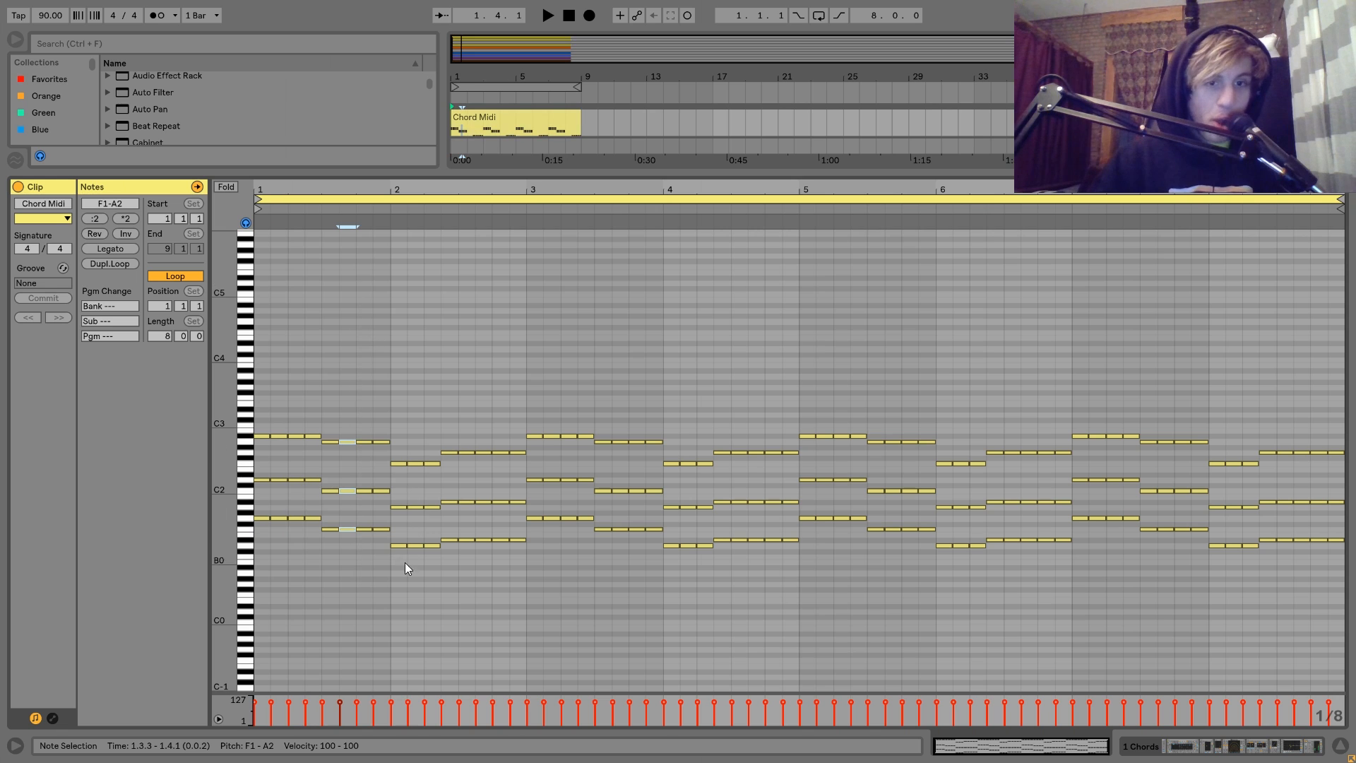
pyautogui.moveTo(409, 572); pyautogui.dragTo(417, 387)
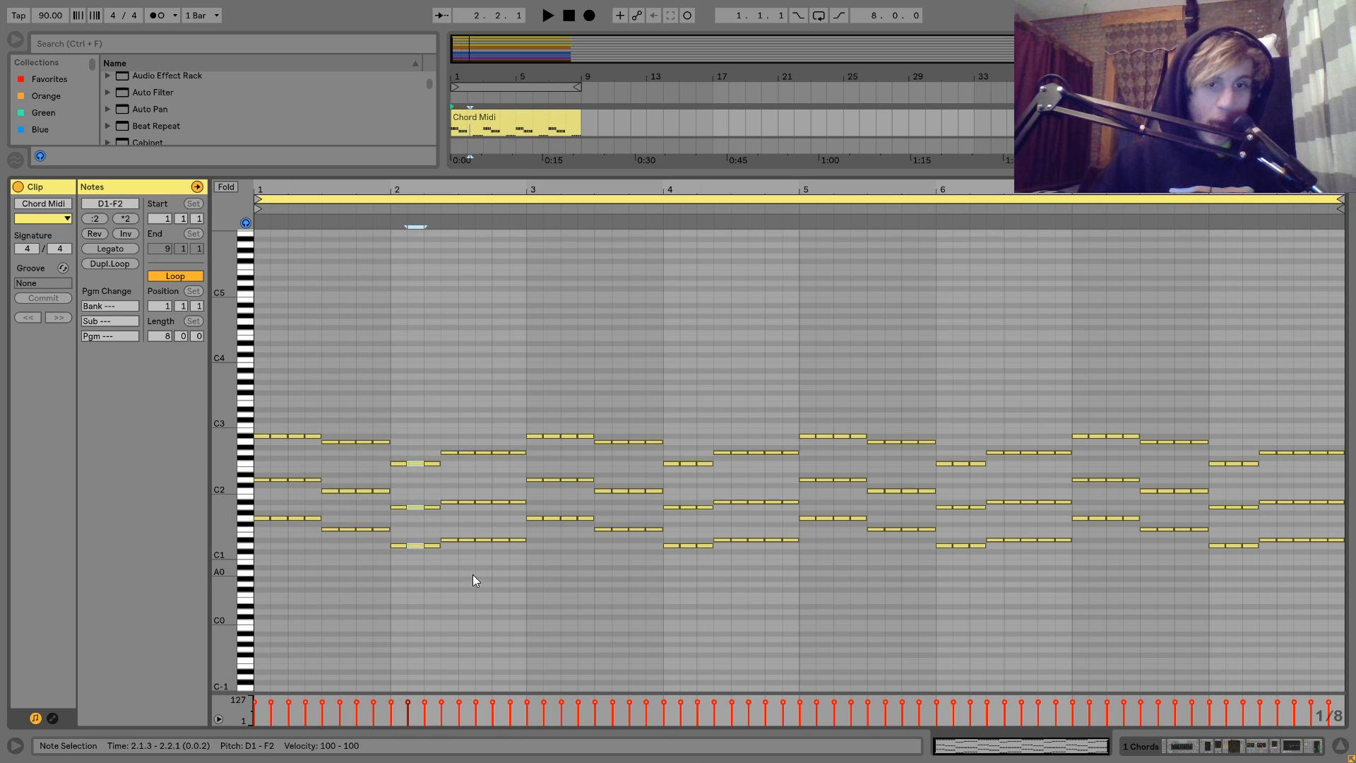
pyautogui.moveTo(460, 574); pyautogui.dragTo(462, 428)
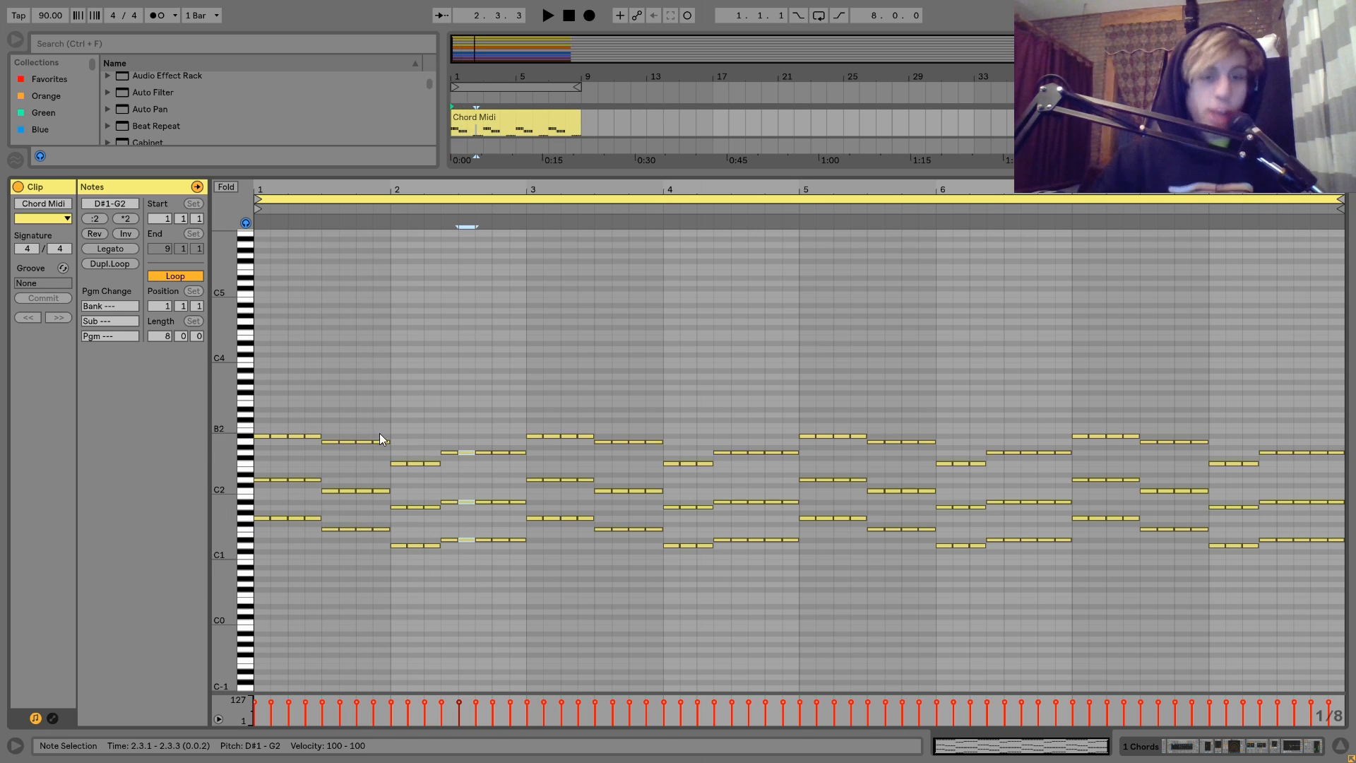
# - Play the chord progression and examine the time span of each chord through the first two bars
pyautogui.press('space')
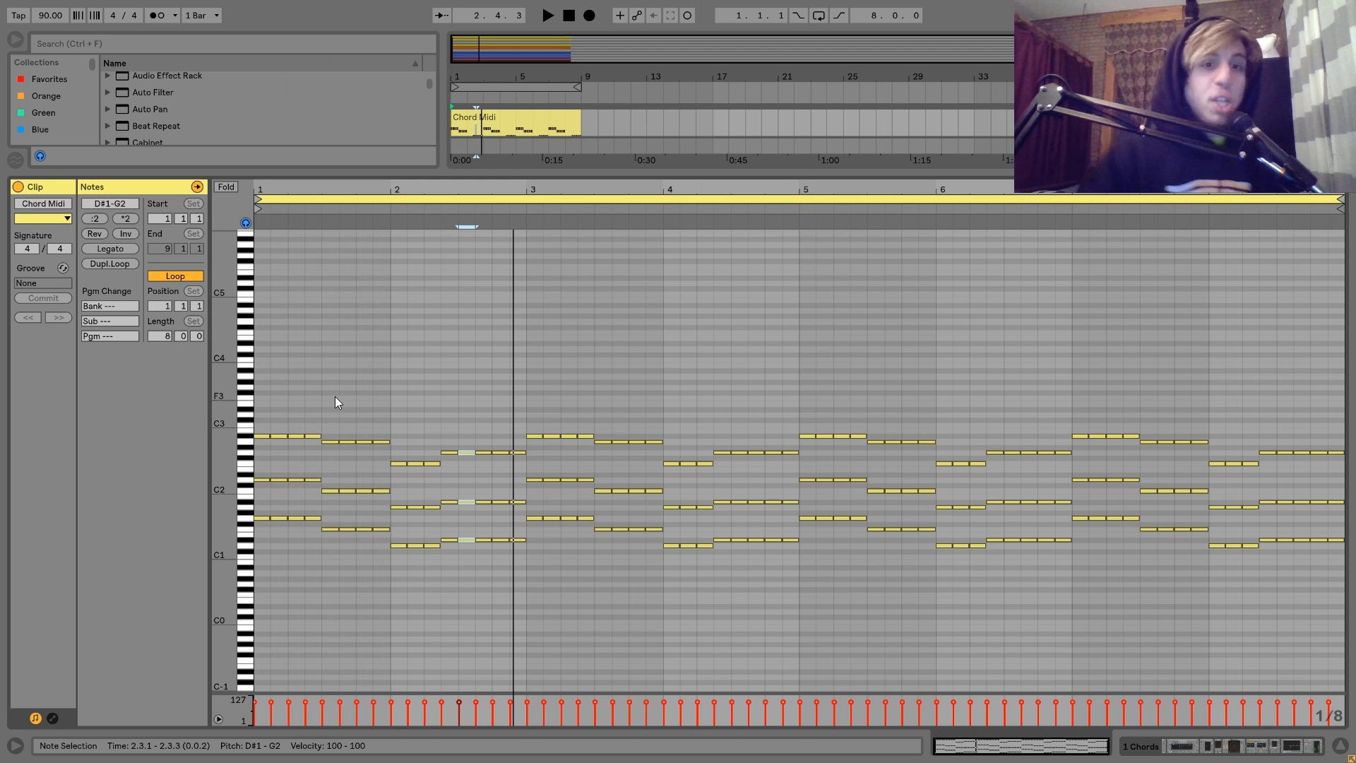
pyautogui.click(256, 366)
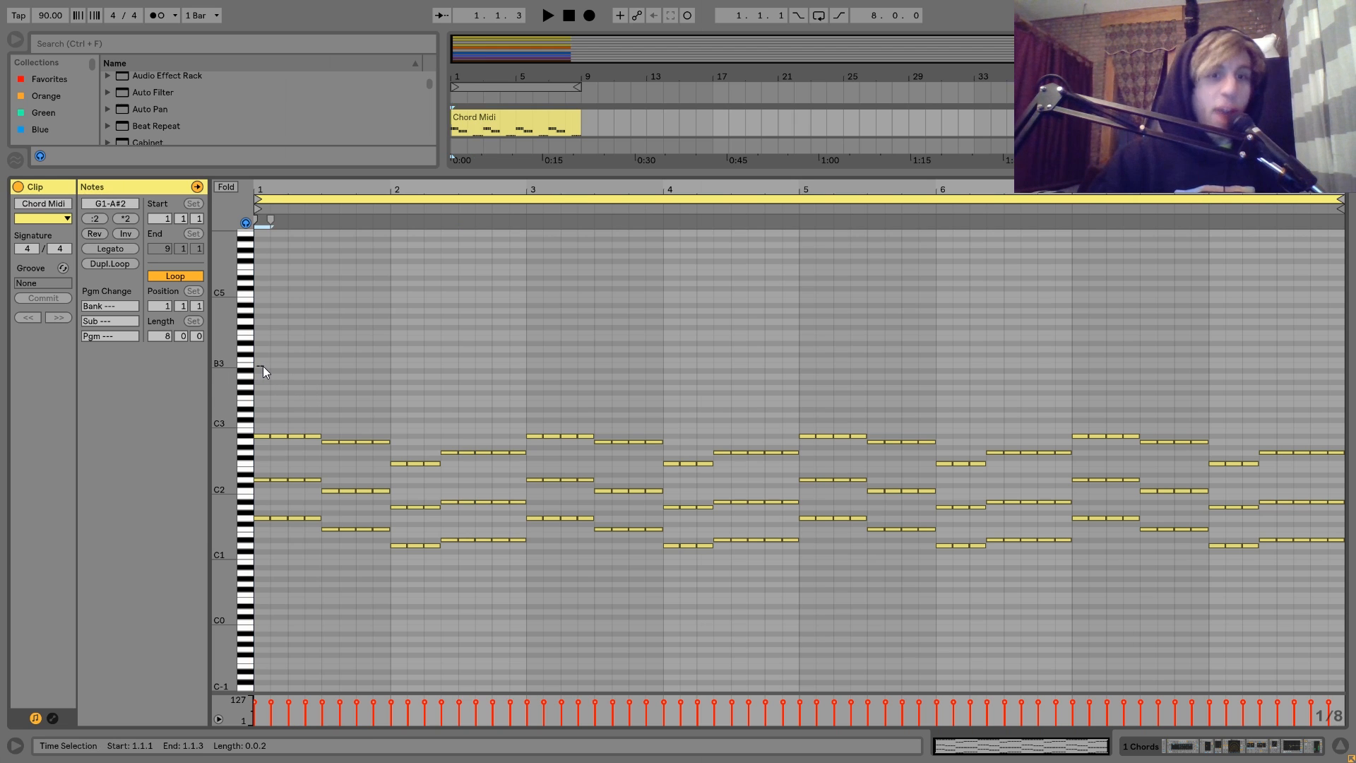
pyautogui.moveTo(263, 366); pyautogui.dragTo(460, 421)
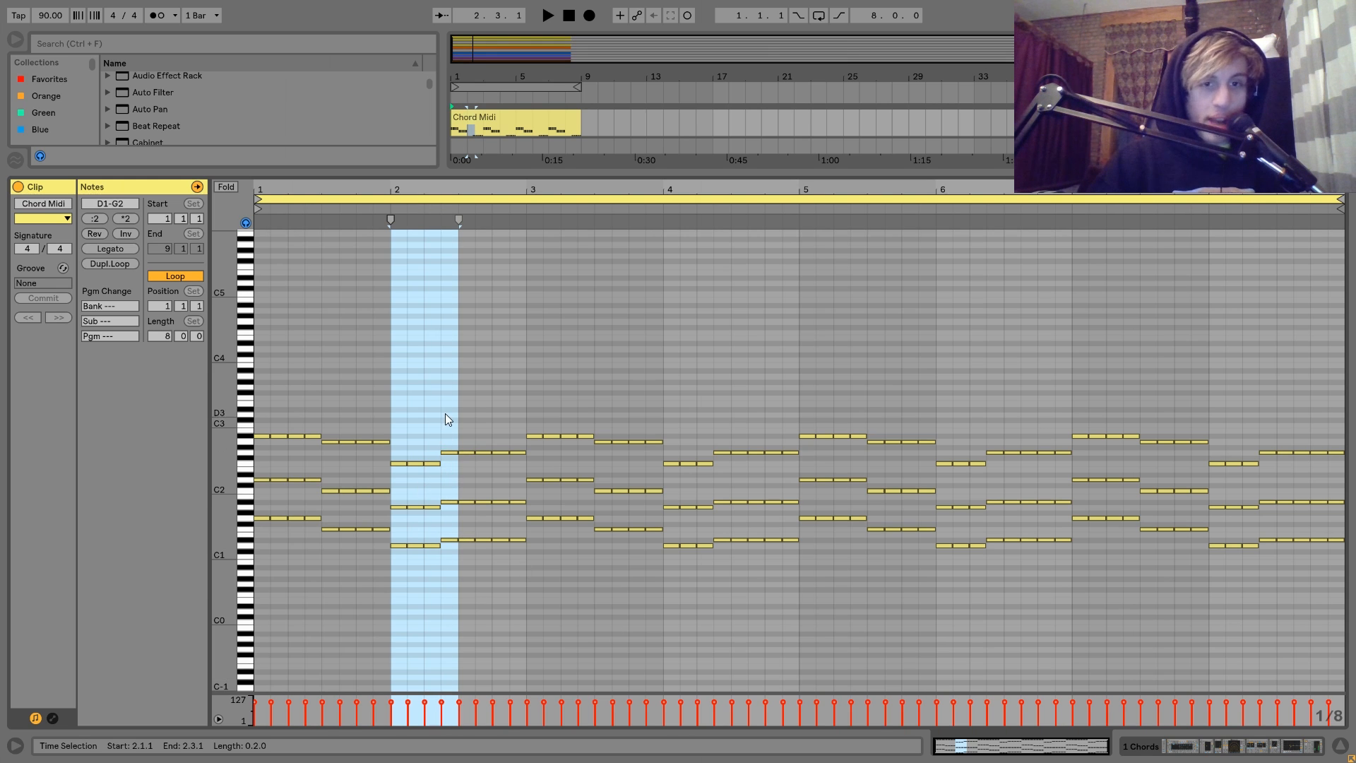
pyautogui.moveTo(460, 396); pyautogui.dragTo(545, 396)
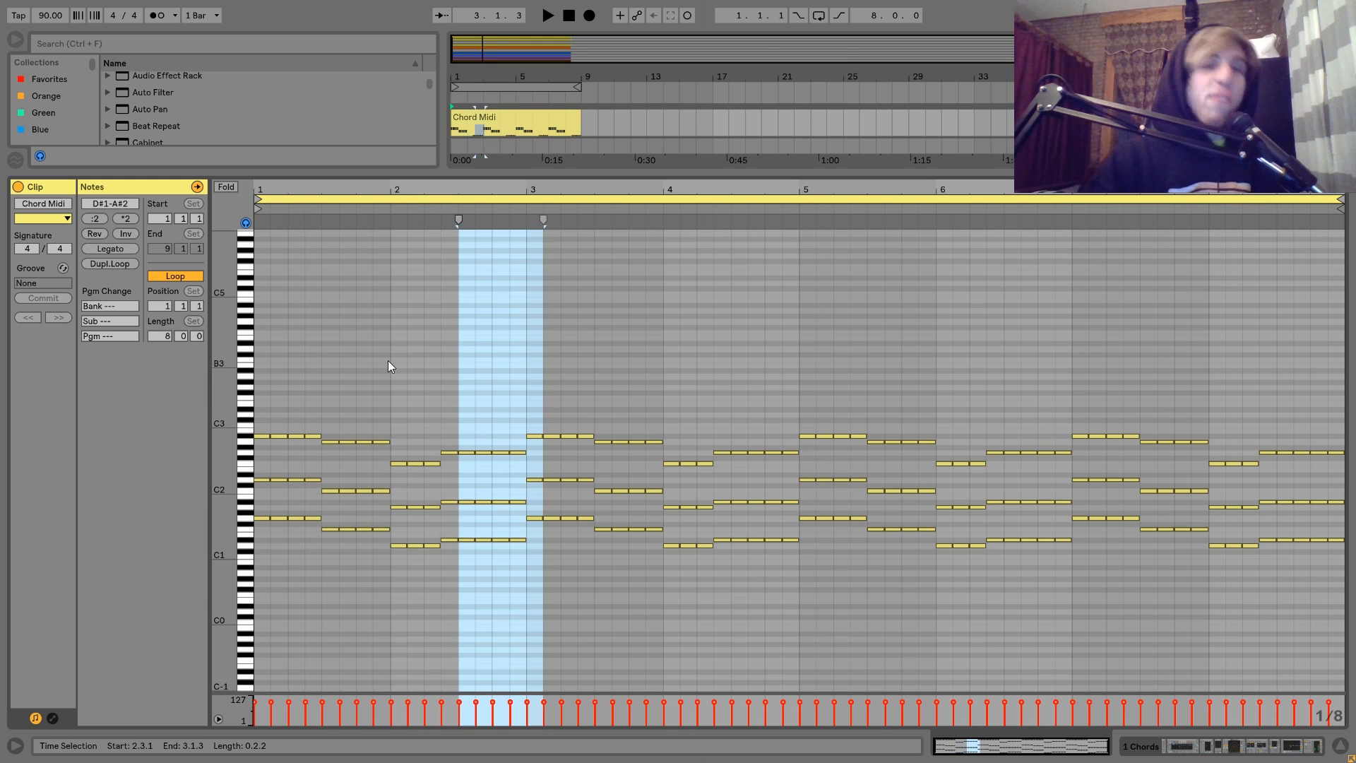
# - Play the Chord Midi clip from 1.1.1 to hear its chord rhythm
pyautogui.click(256, 334)
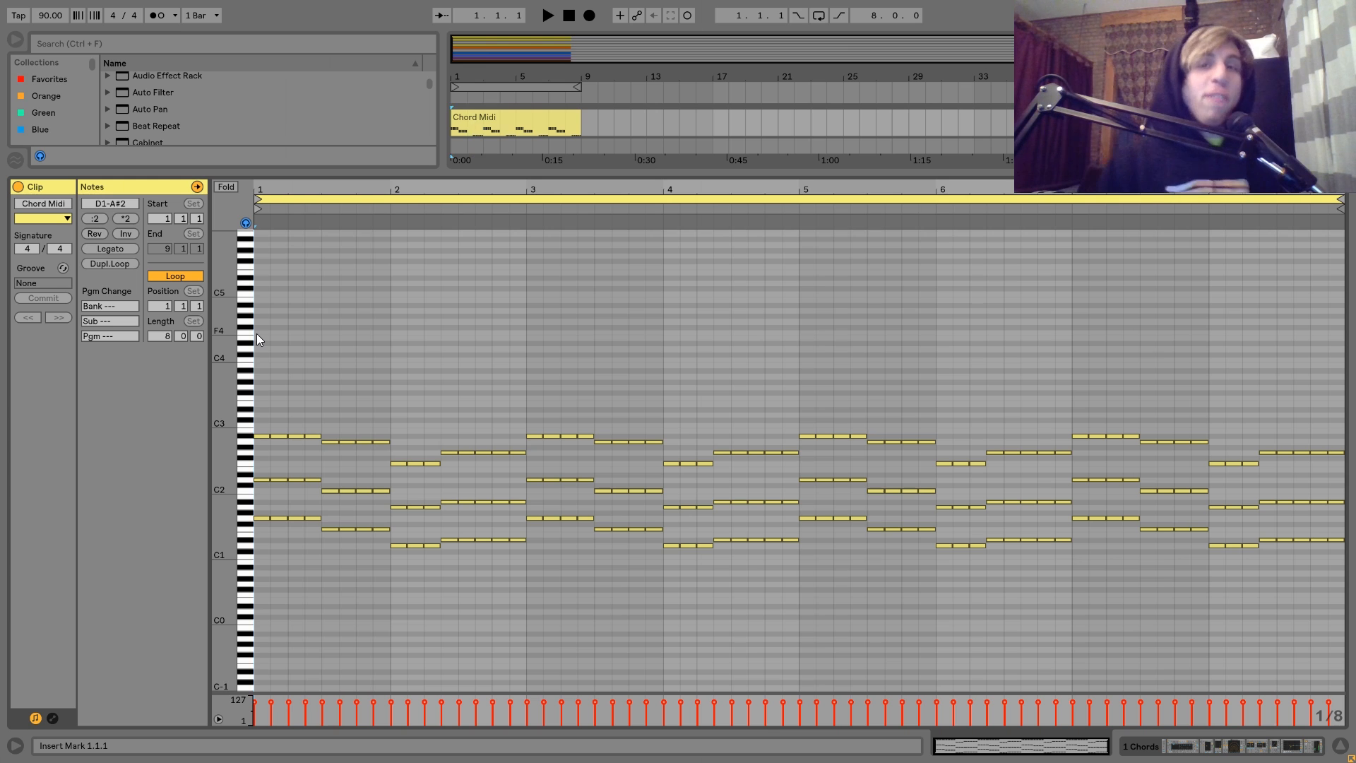
pyautogui.press('space')
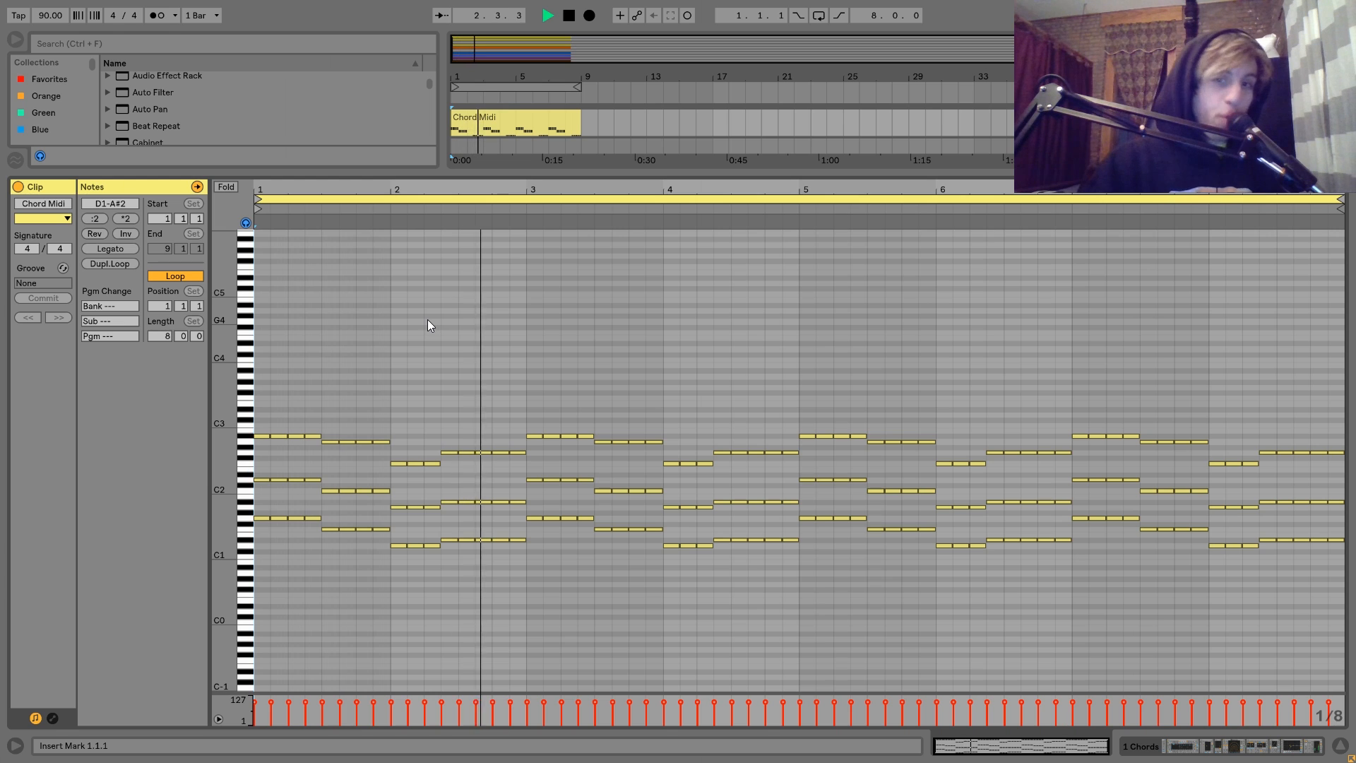
pyautogui.press('space')
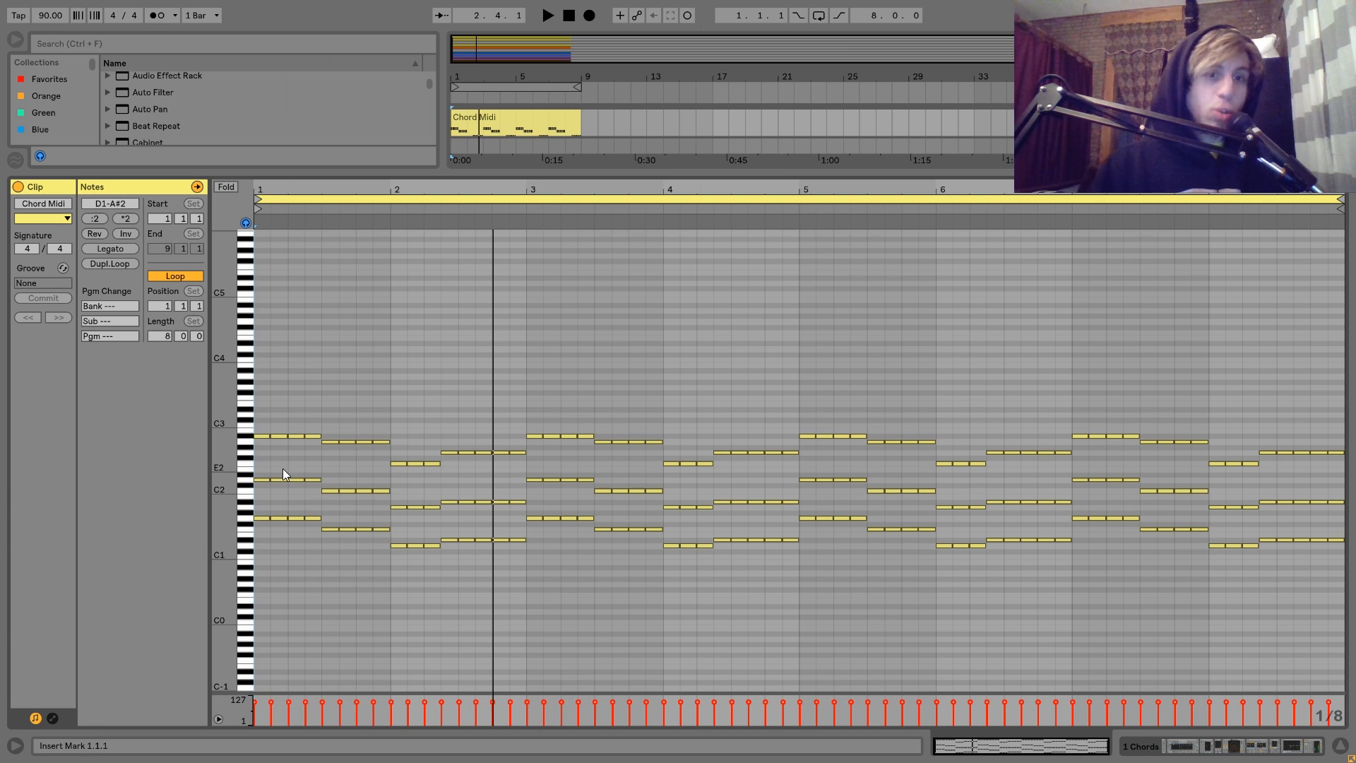
pyautogui.press('space')
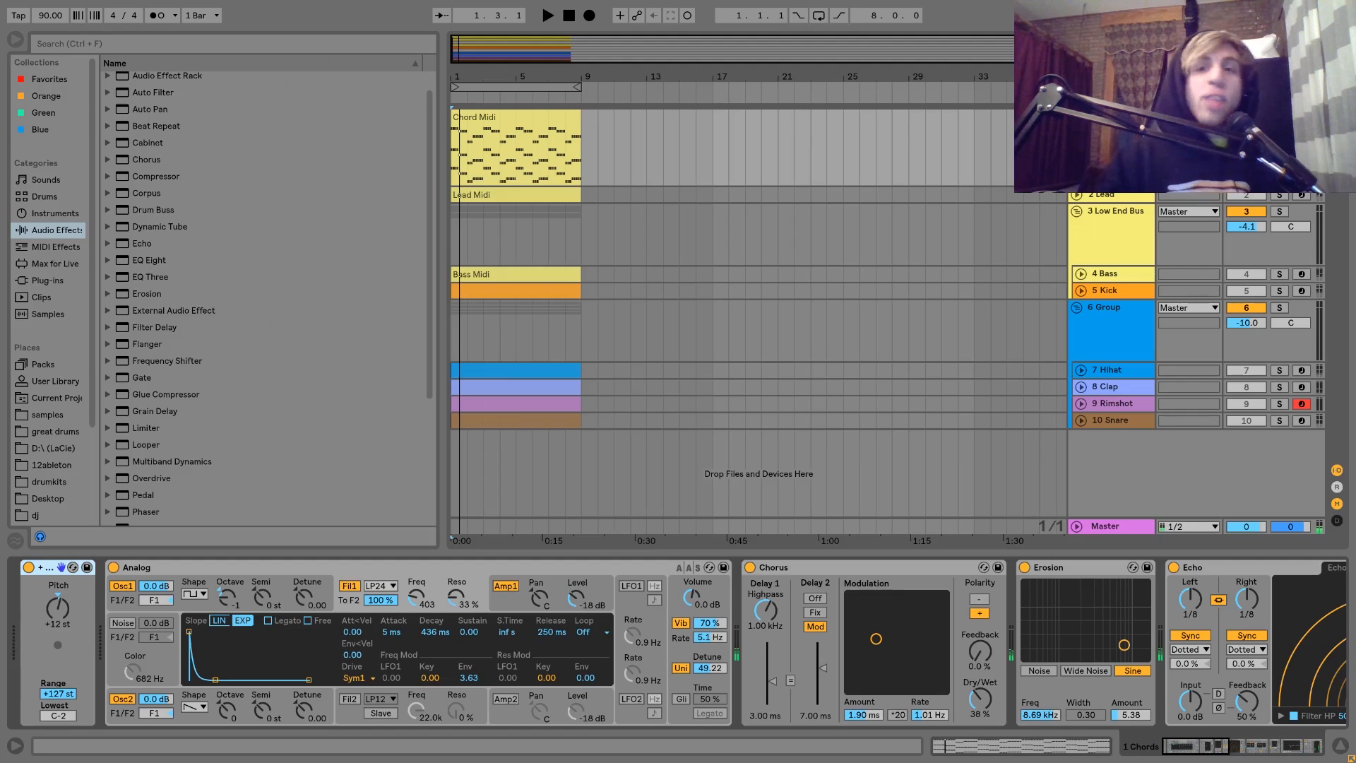
# - Compare the soloed Lead track with the full mix, and solo the Chords track again
pyautogui.click(1279, 211)
pyautogui.press('space')
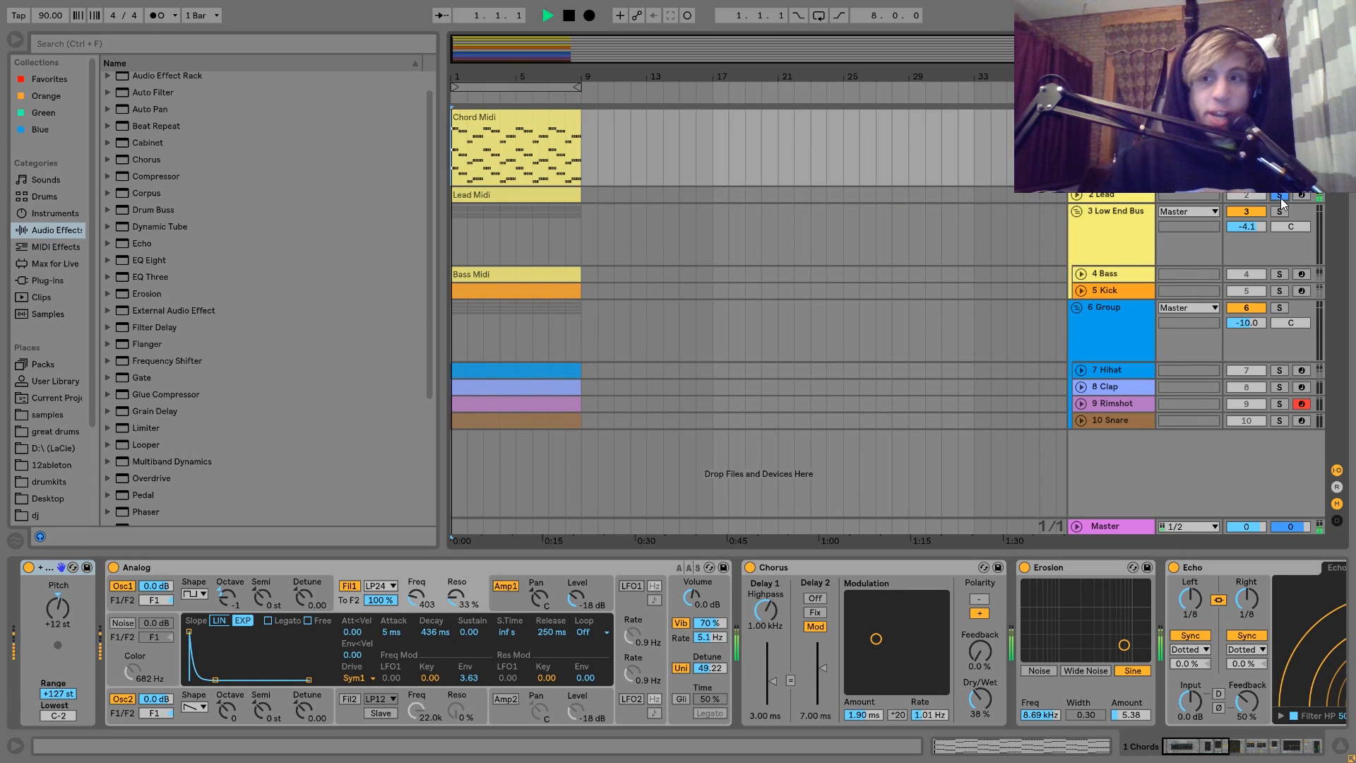
pyautogui.click(1280, 275)
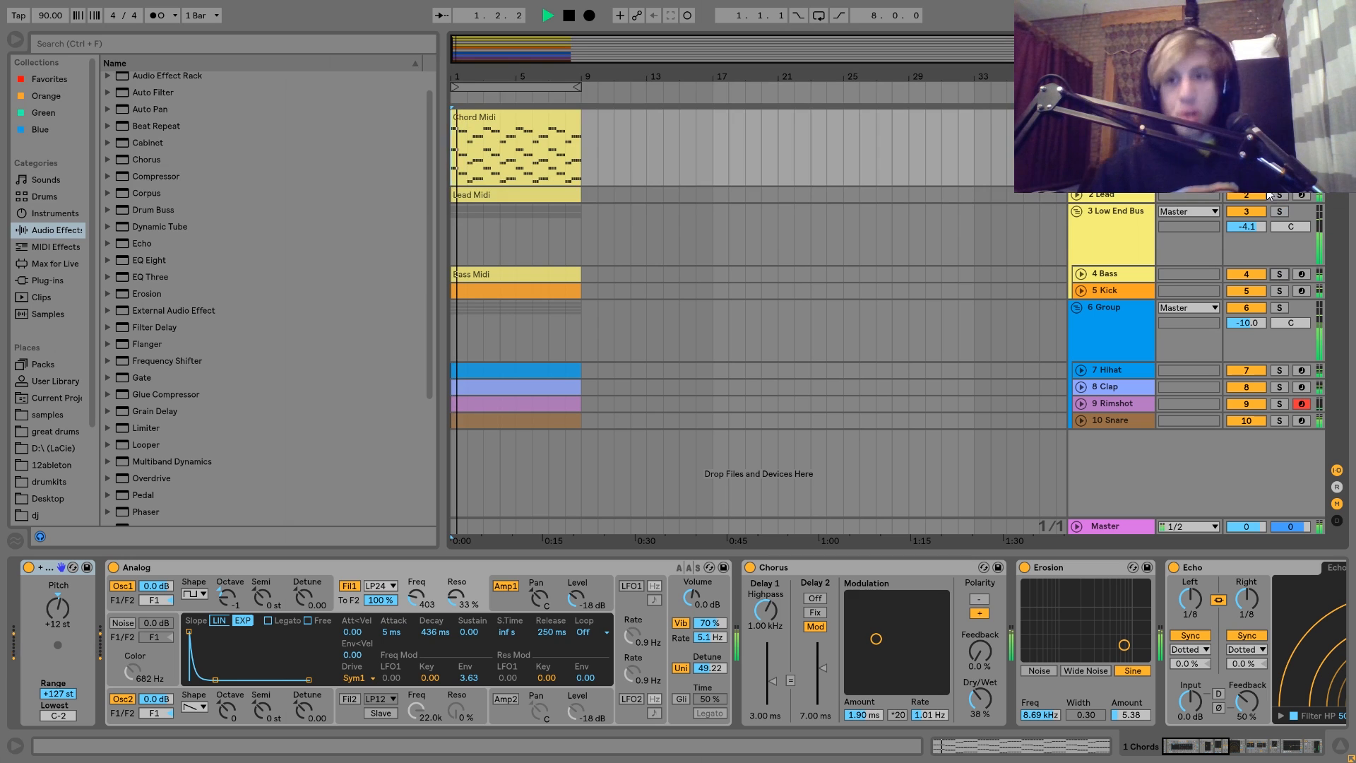
pyautogui.click(1279, 117)
pyautogui.press('space')
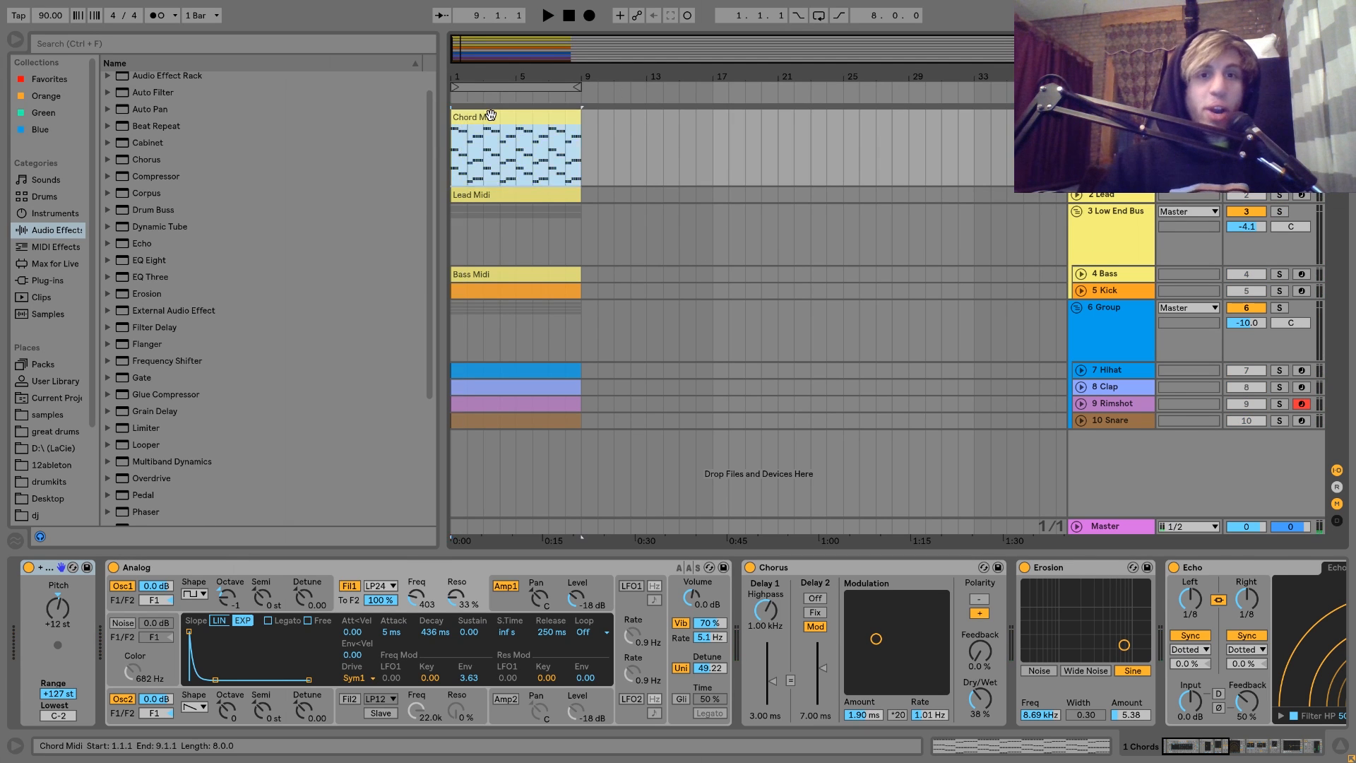
# - Try lengthening the first notes of both chords in bar 1 of Chord Midi to half a bar each
pyautogui.doubleClick(515, 164)
pyautogui.click(263, 436)
pyautogui.moveTo(257, 560); pyautogui.dragTo(261, 562)
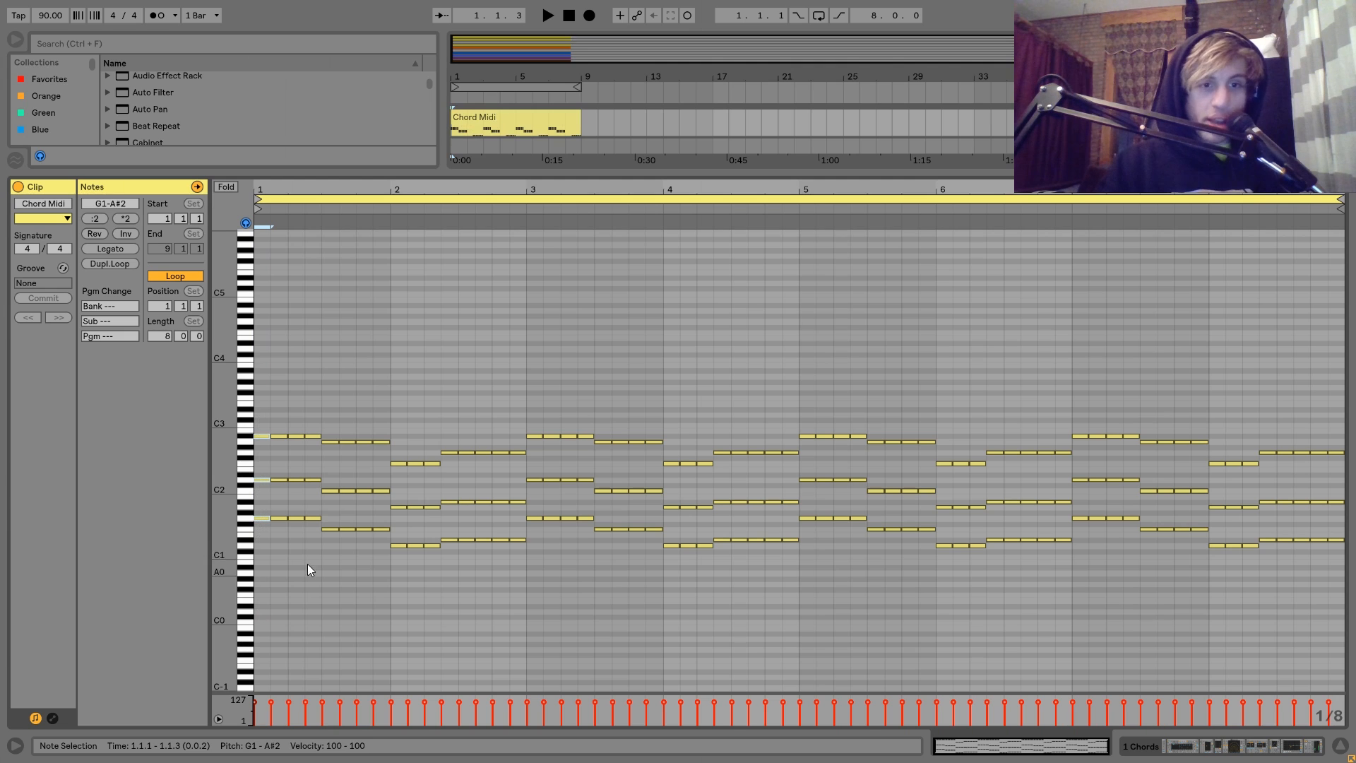
pyautogui.moveTo(330, 536); pyautogui.dragTo(329, 413)
pyautogui.hotkey('shift', 'Right')
pyautogui.hotkey('shift', 'Right')
pyautogui.hotkey('shift', 'Right')
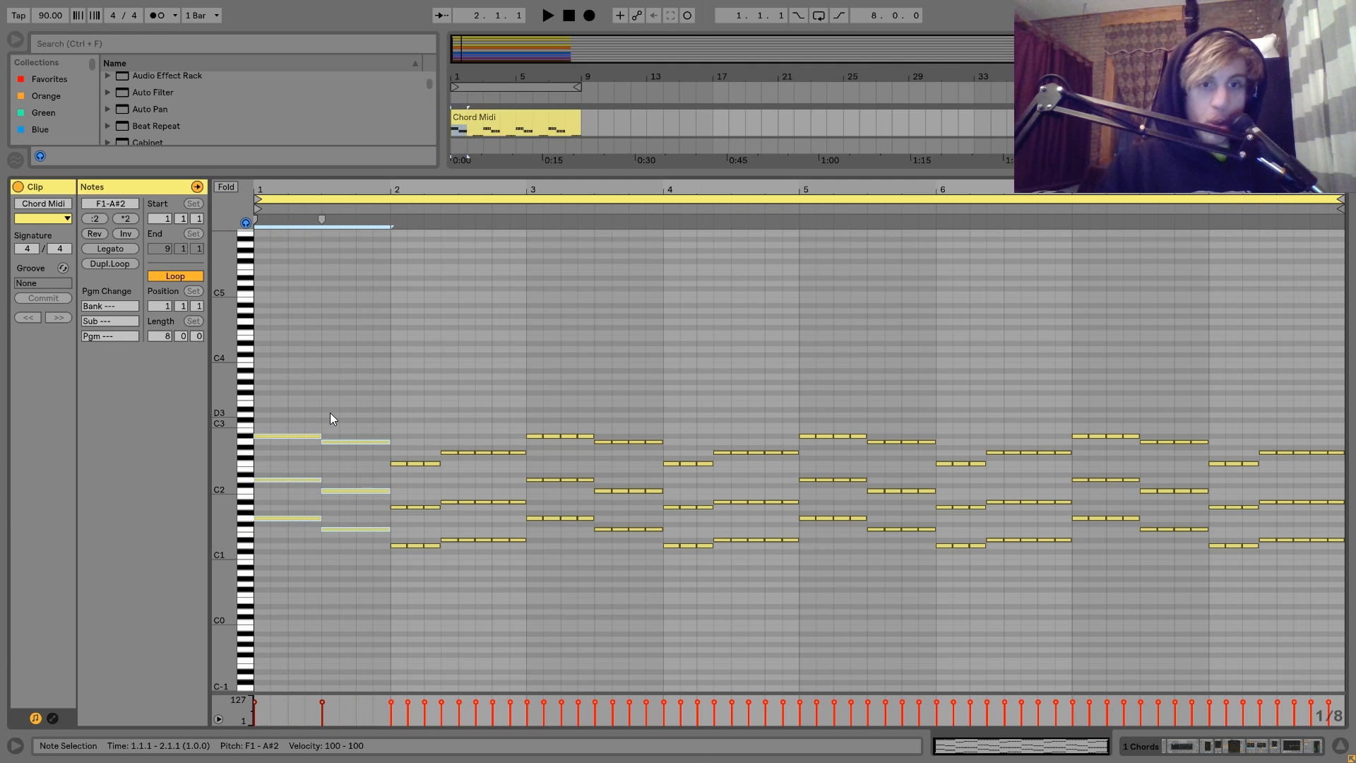
# - Audition the sustained chords in bar 1 and undo their note lengthening
pyautogui.press('space')
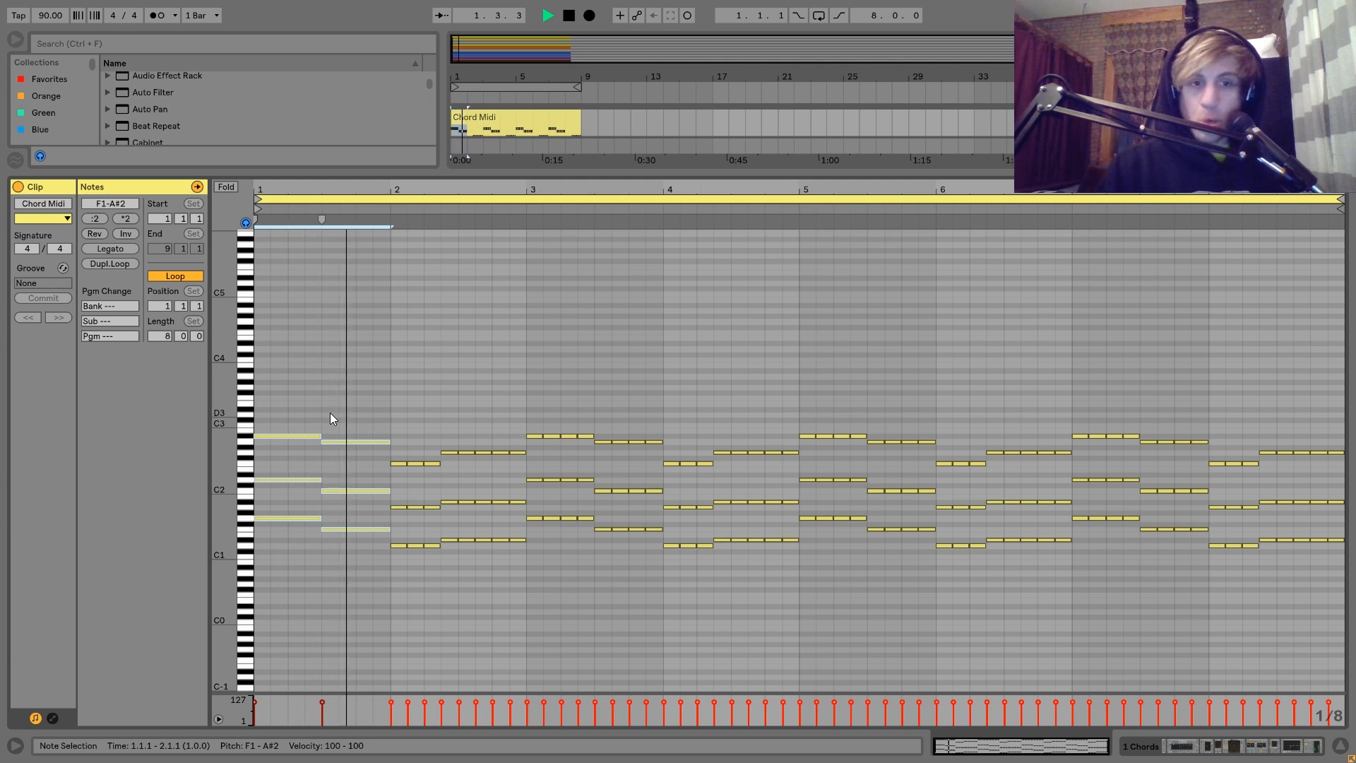
pyautogui.press('space')
pyautogui.hotkey('ctrl', 'z')
pyautogui.hotkey('ctrl', 'z')
pyautogui.hotkey('ctrl', 'z')
# - Play bar 1 of the Chord Midi clip again with its repeated short chords
pyautogui.press('space')
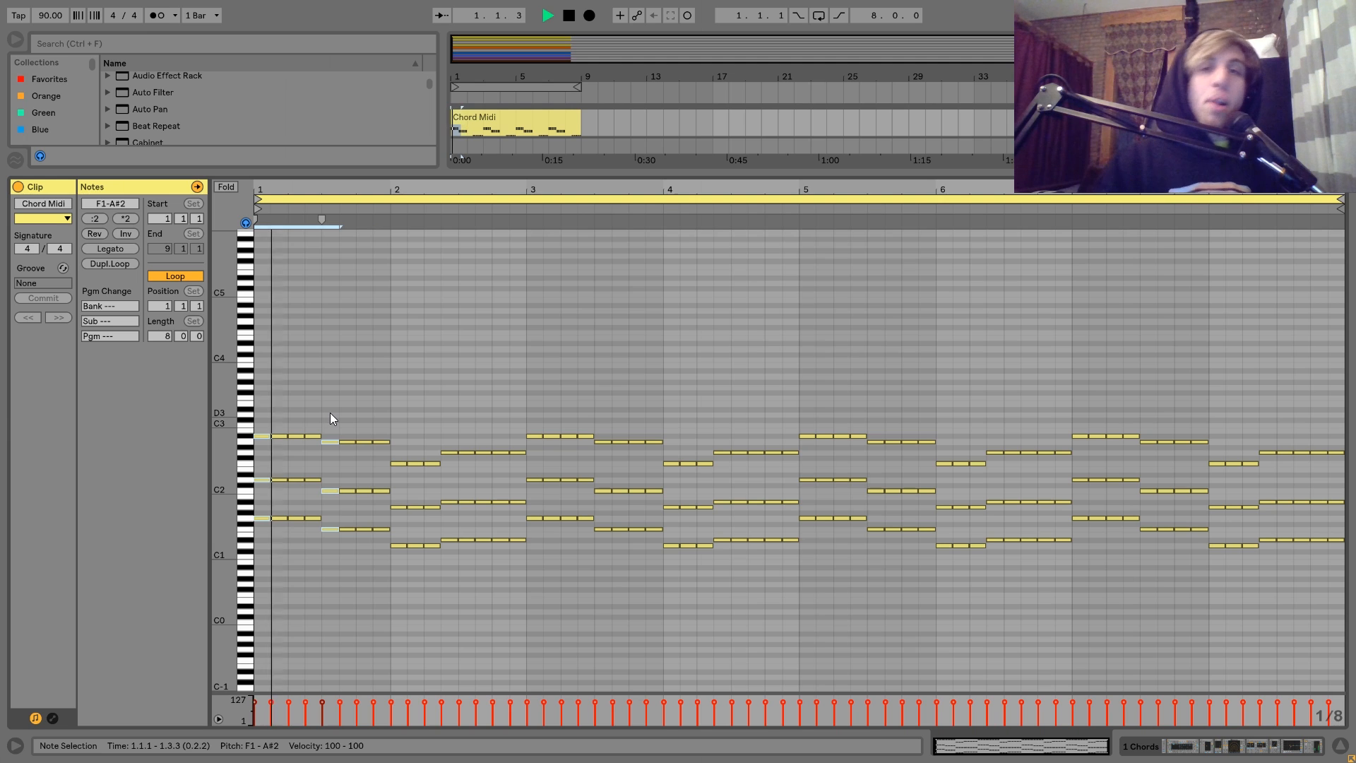
pyautogui.press('space')
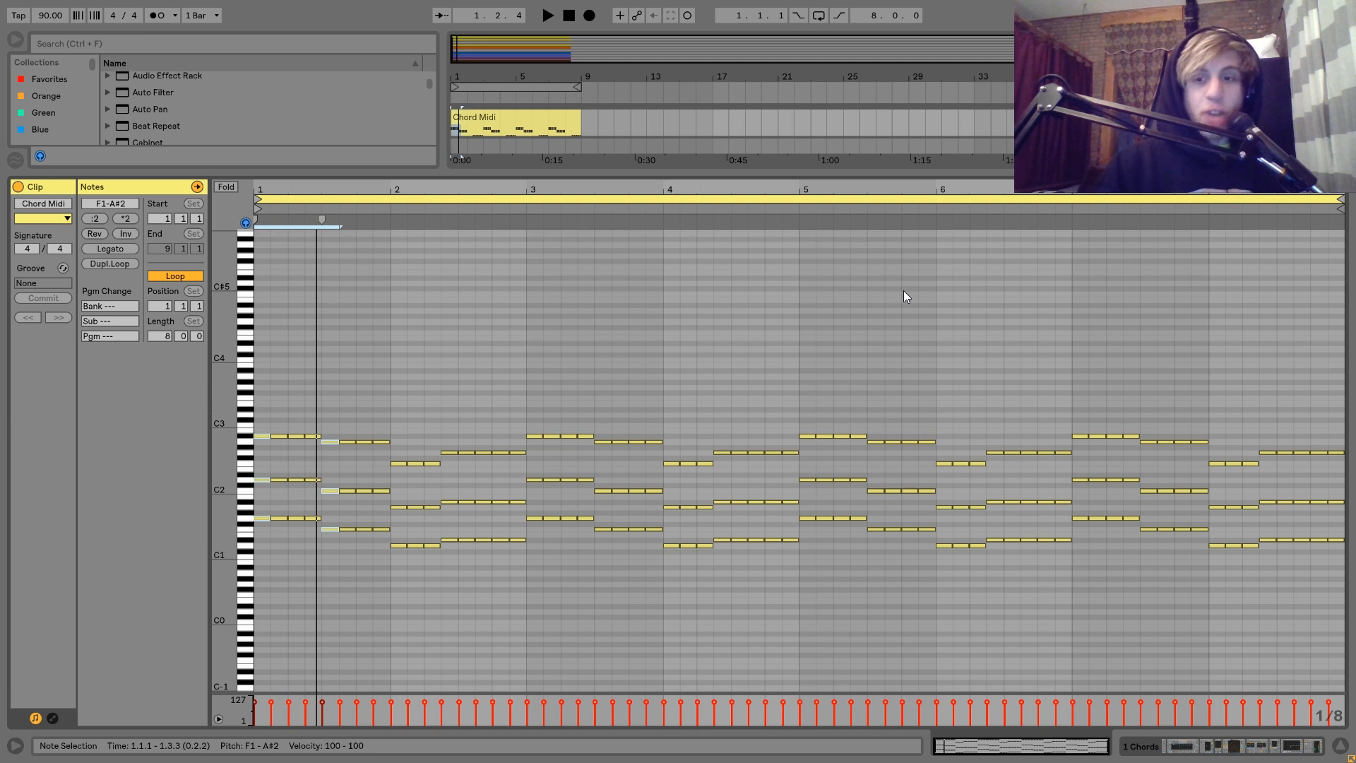
pyautogui.press('space')
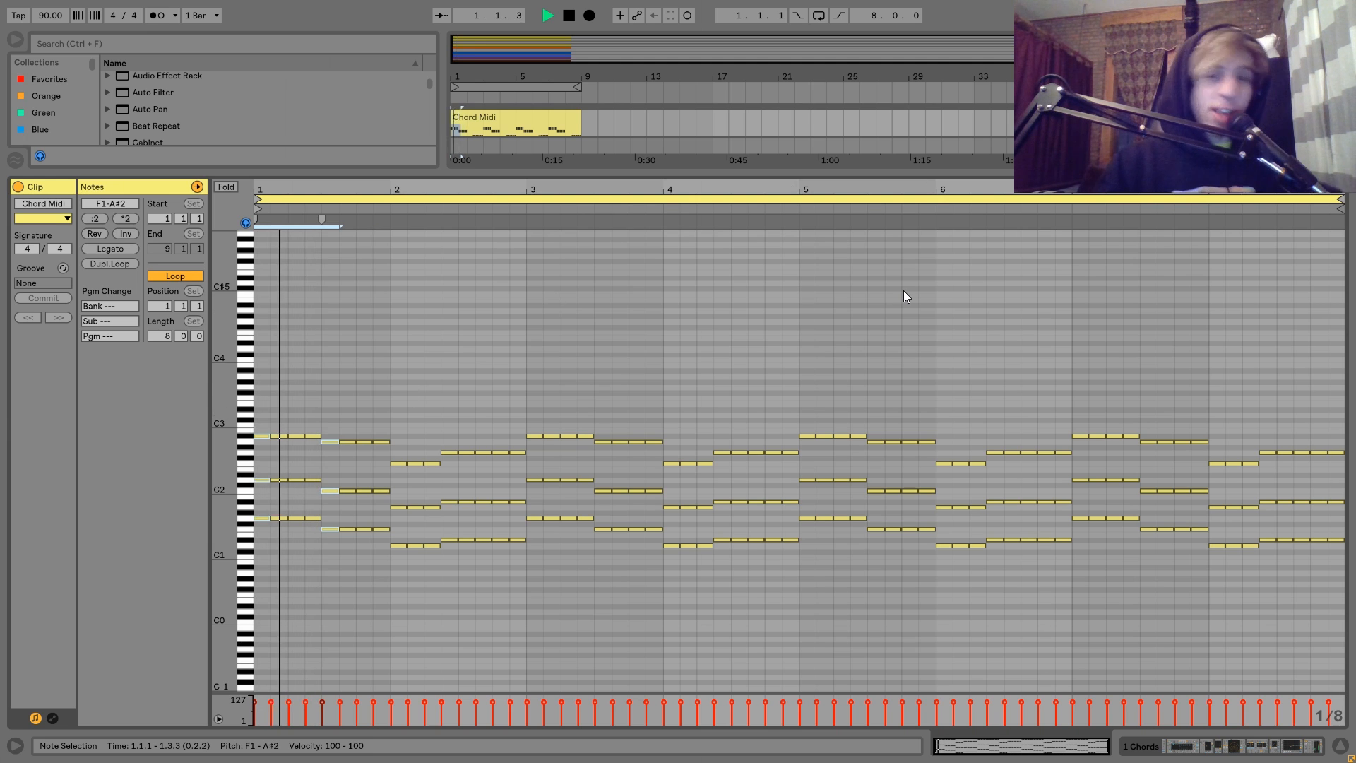
# - Examine the Analog synth's oscillator, Filter 1 envelope and global voice settings on the Chords track while auditioning the sound
pyautogui.click(1204, 750)
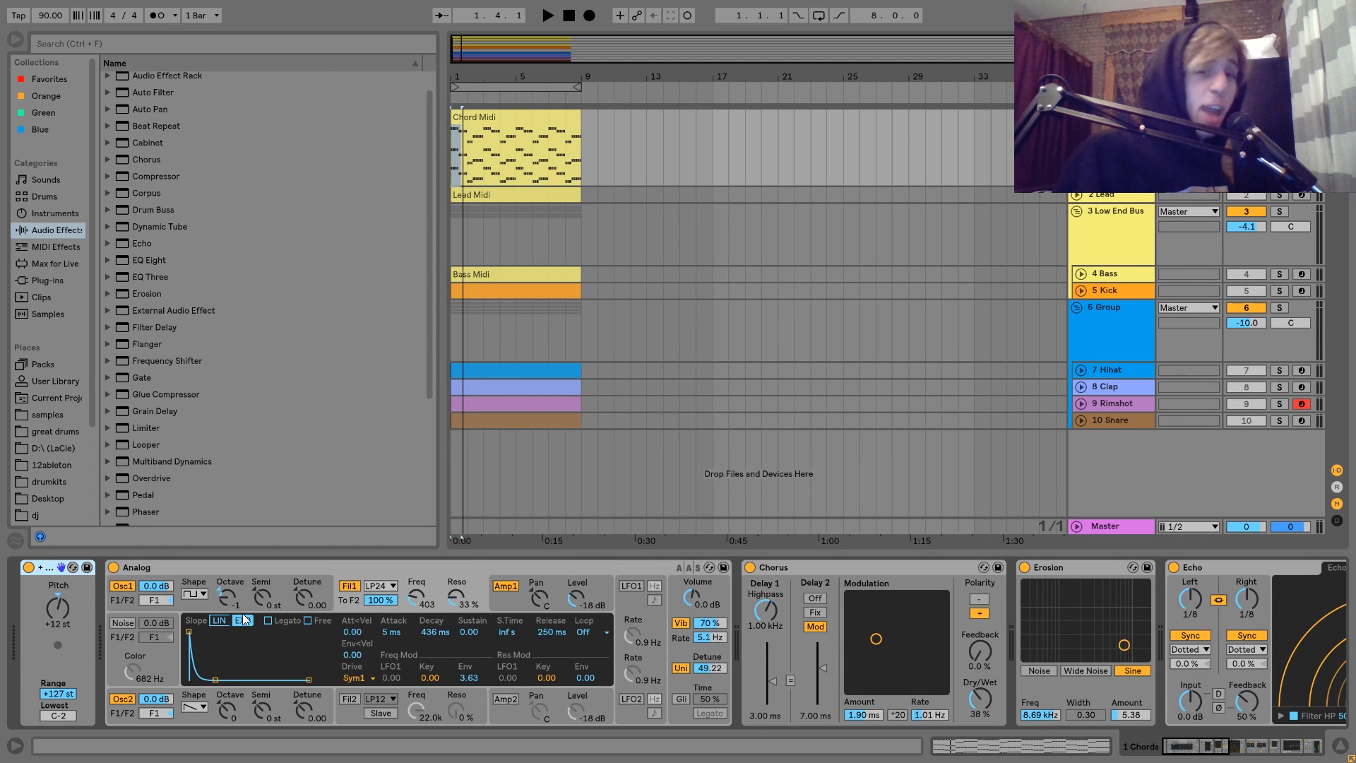
pyautogui.click(244, 588)
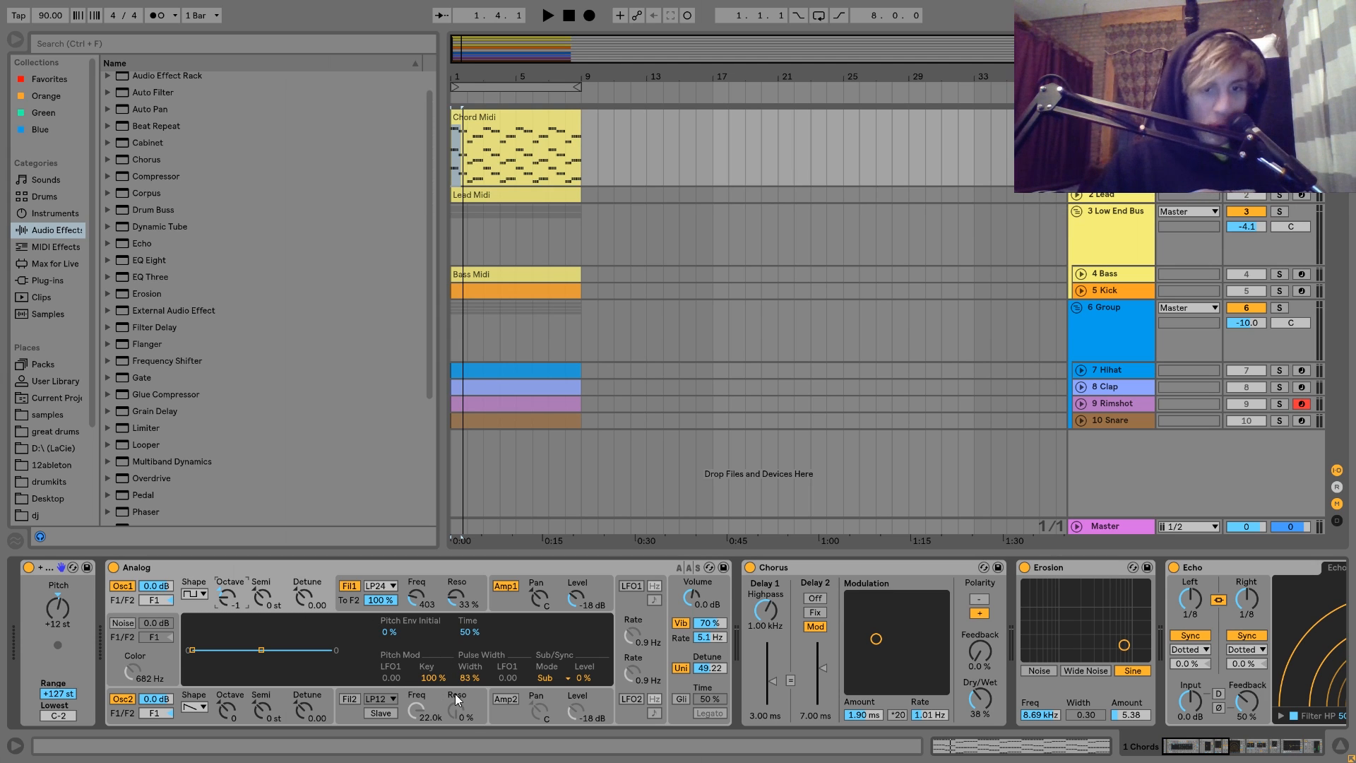
pyautogui.click(266, 711)
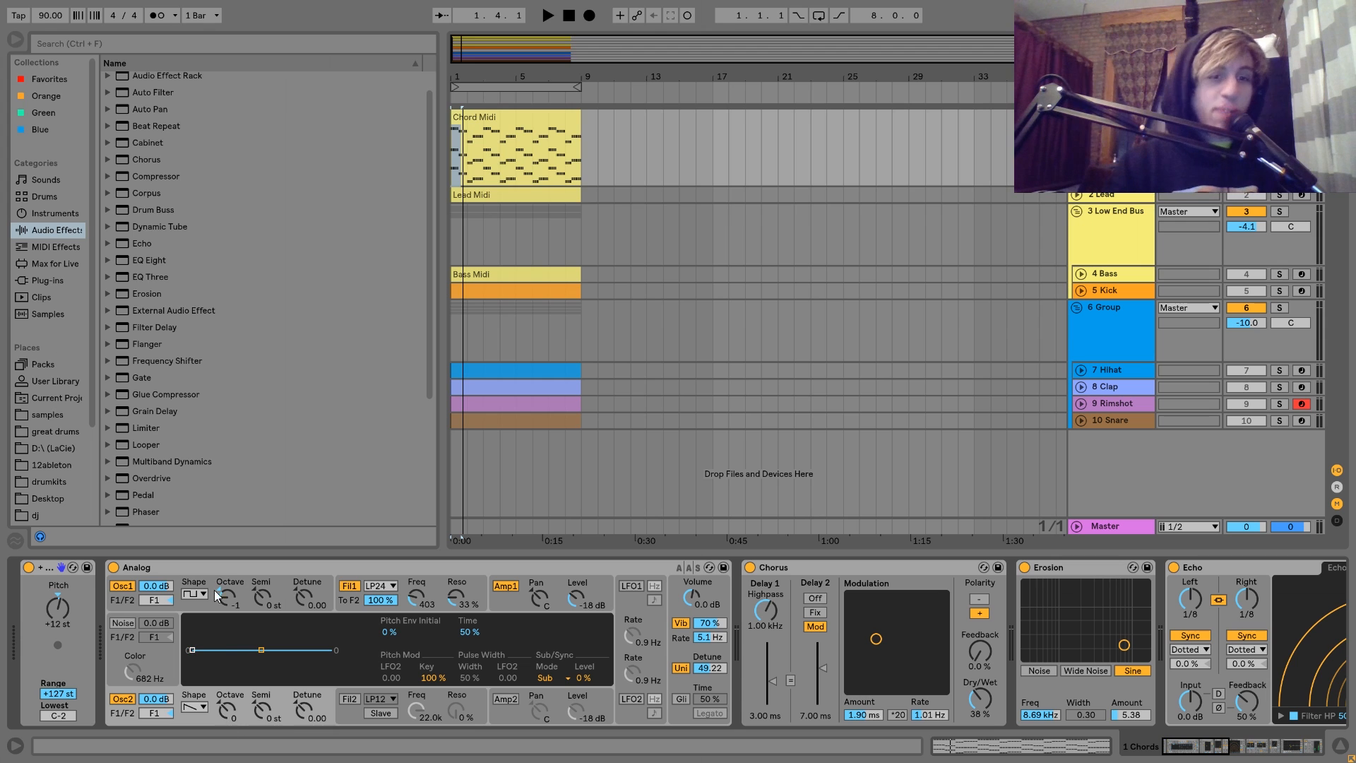
pyautogui.click(344, 600)
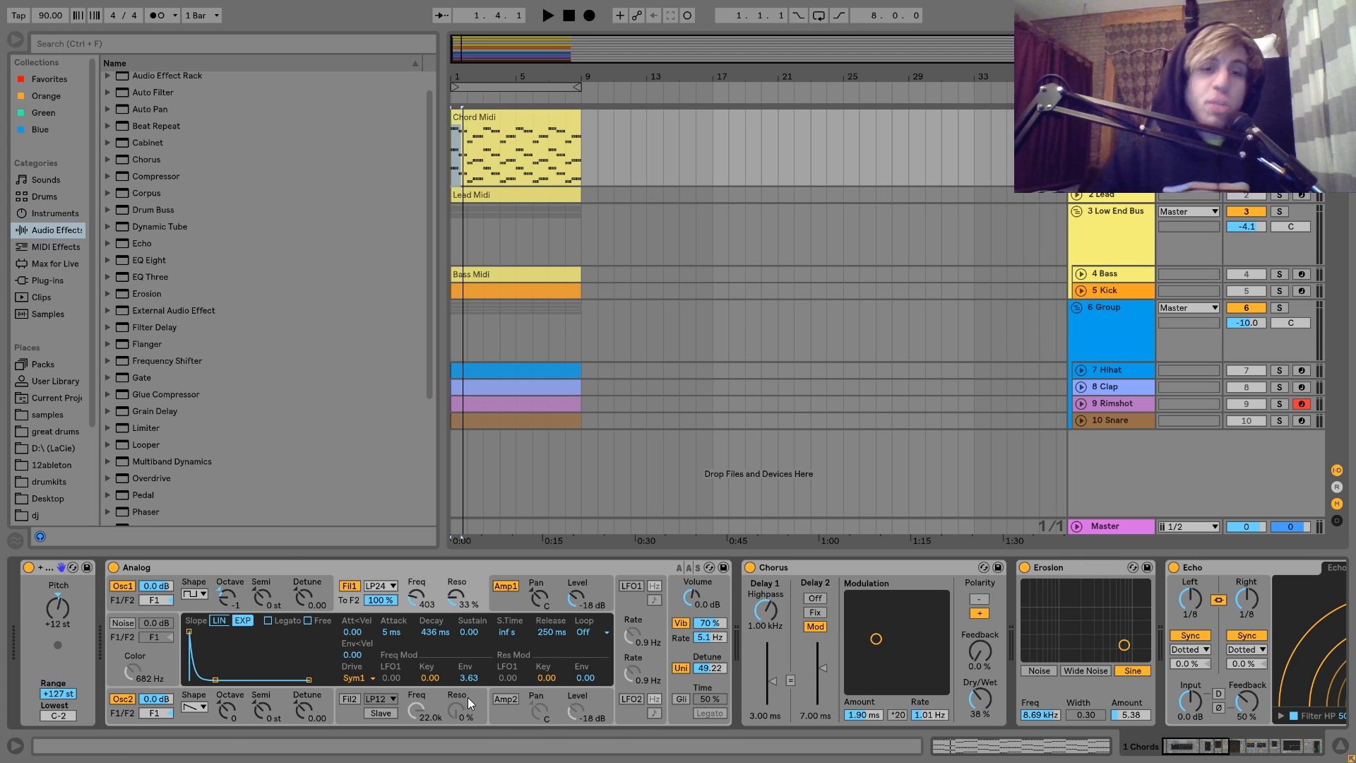
pyautogui.press('space')
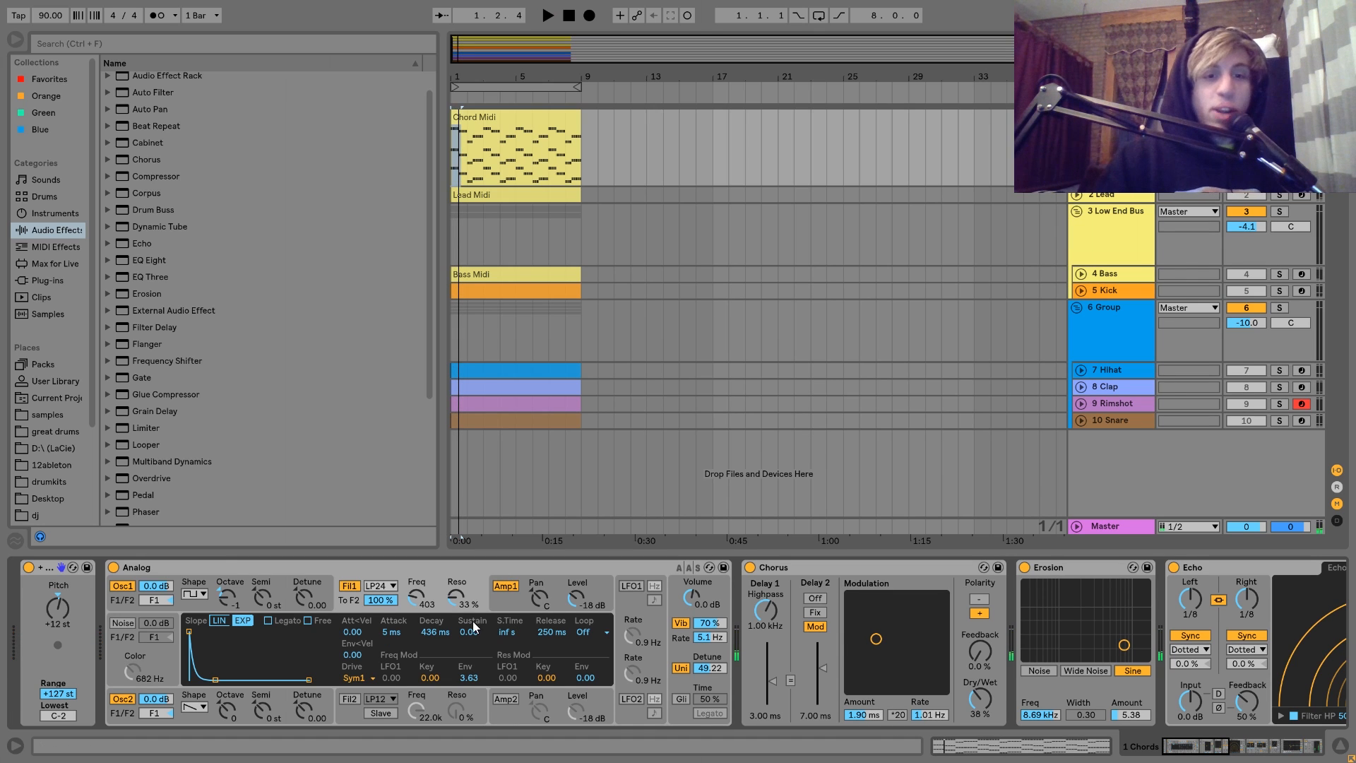
pyautogui.click(672, 617)
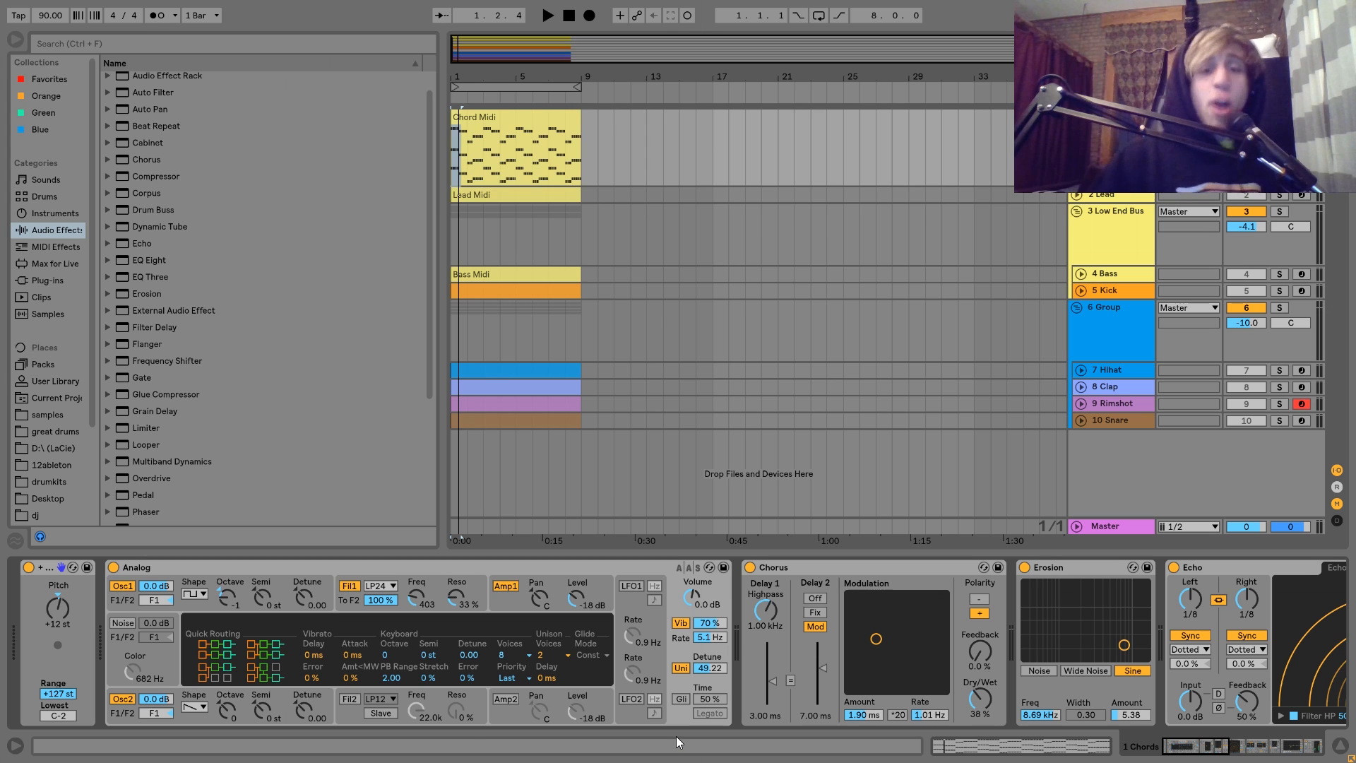
# - Turn off the Chorus device on the Chords track and play the chords without it
pyautogui.hscroll(4, 676, 697)
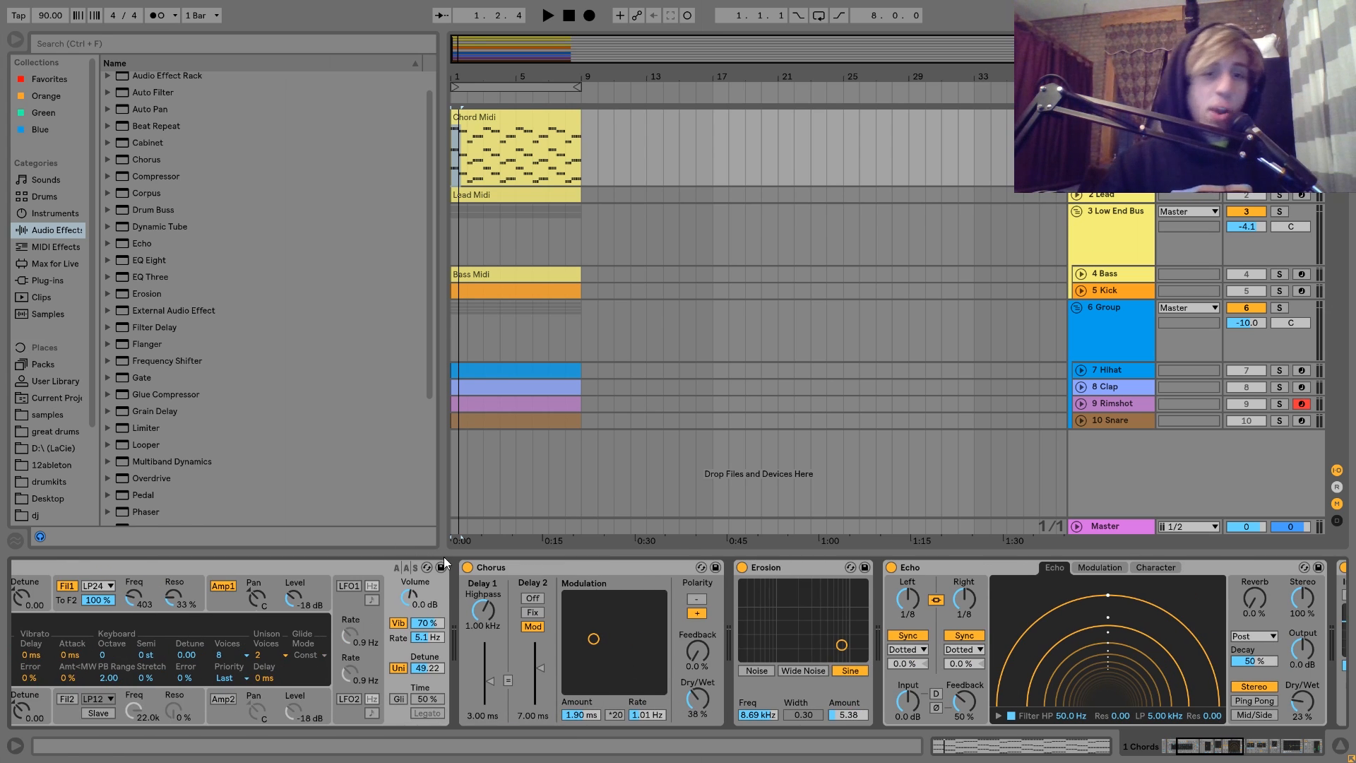
pyautogui.click(468, 567)
pyautogui.press('space')
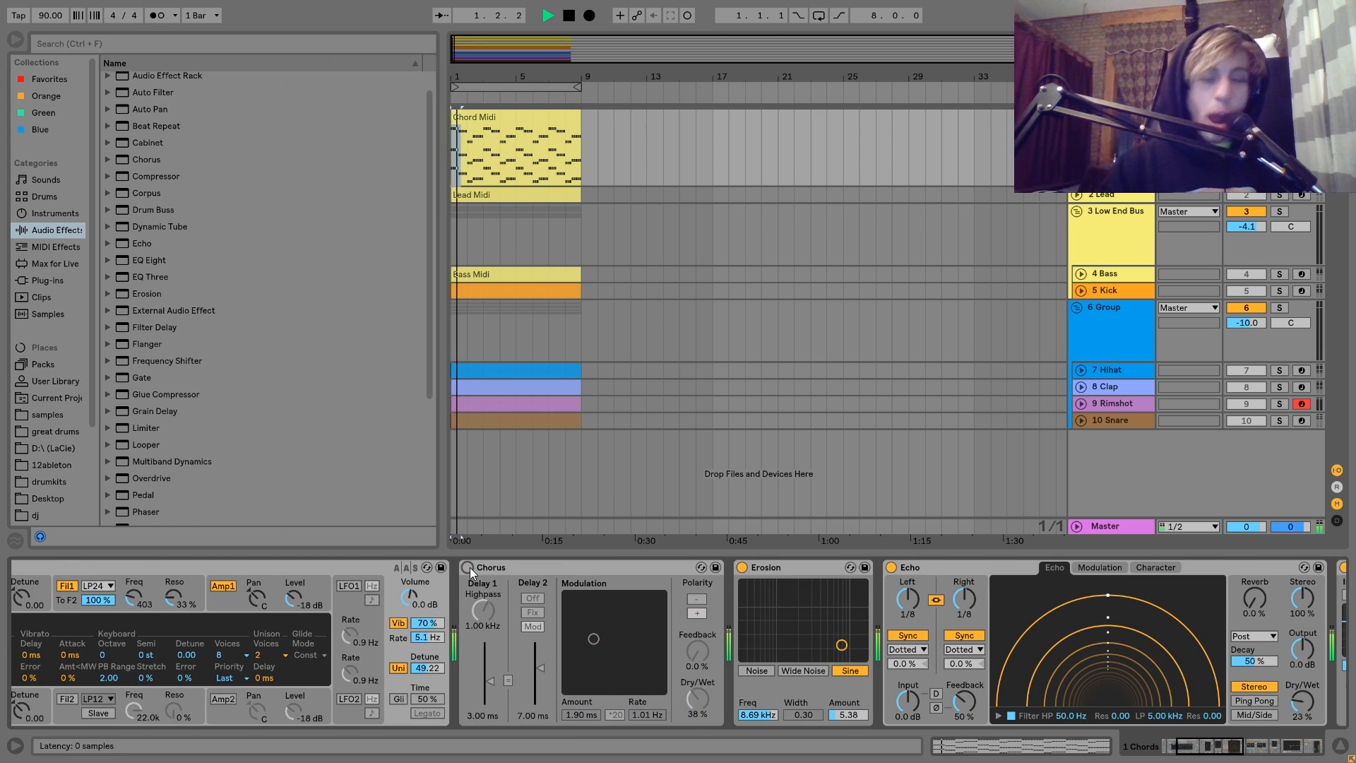
# - Turn the Chorus device on the Chords track back on and hear the chords with it
pyautogui.click(468, 568)
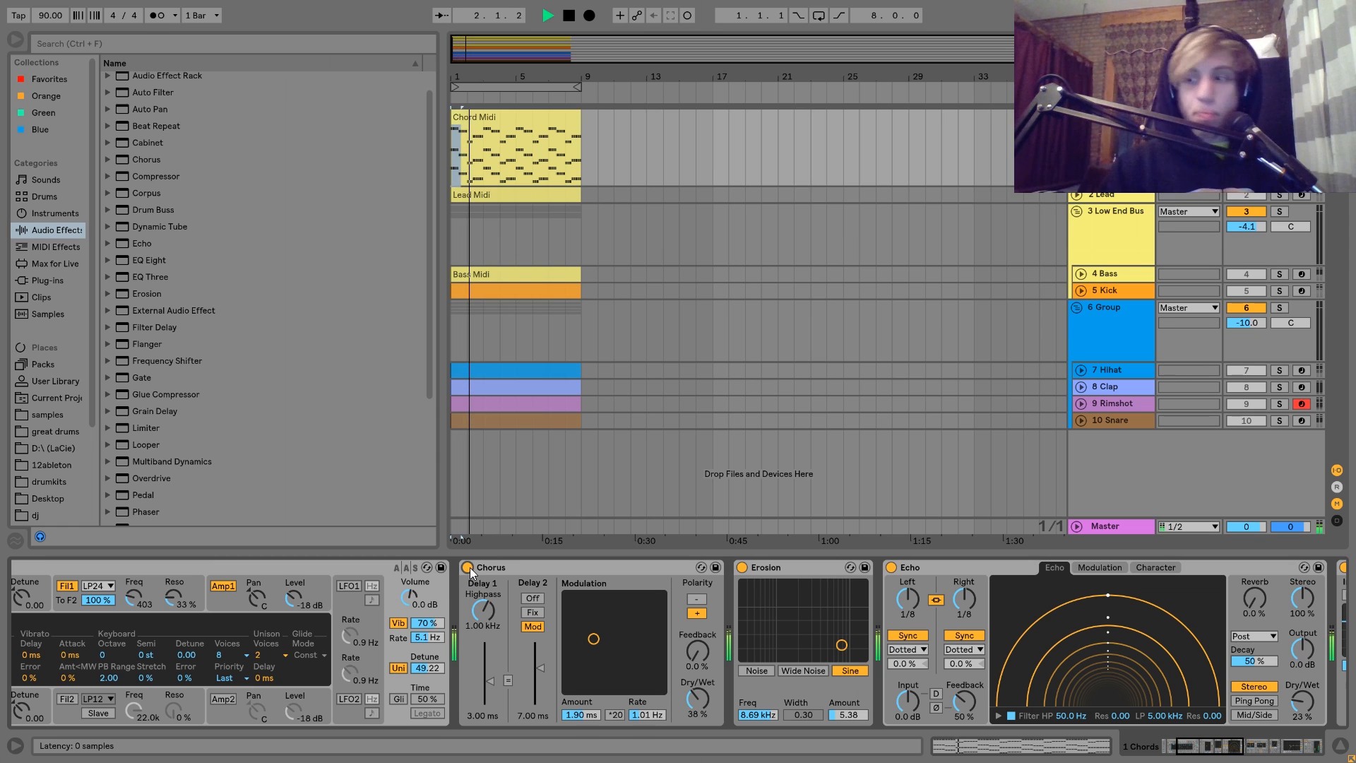
pyautogui.press('space')
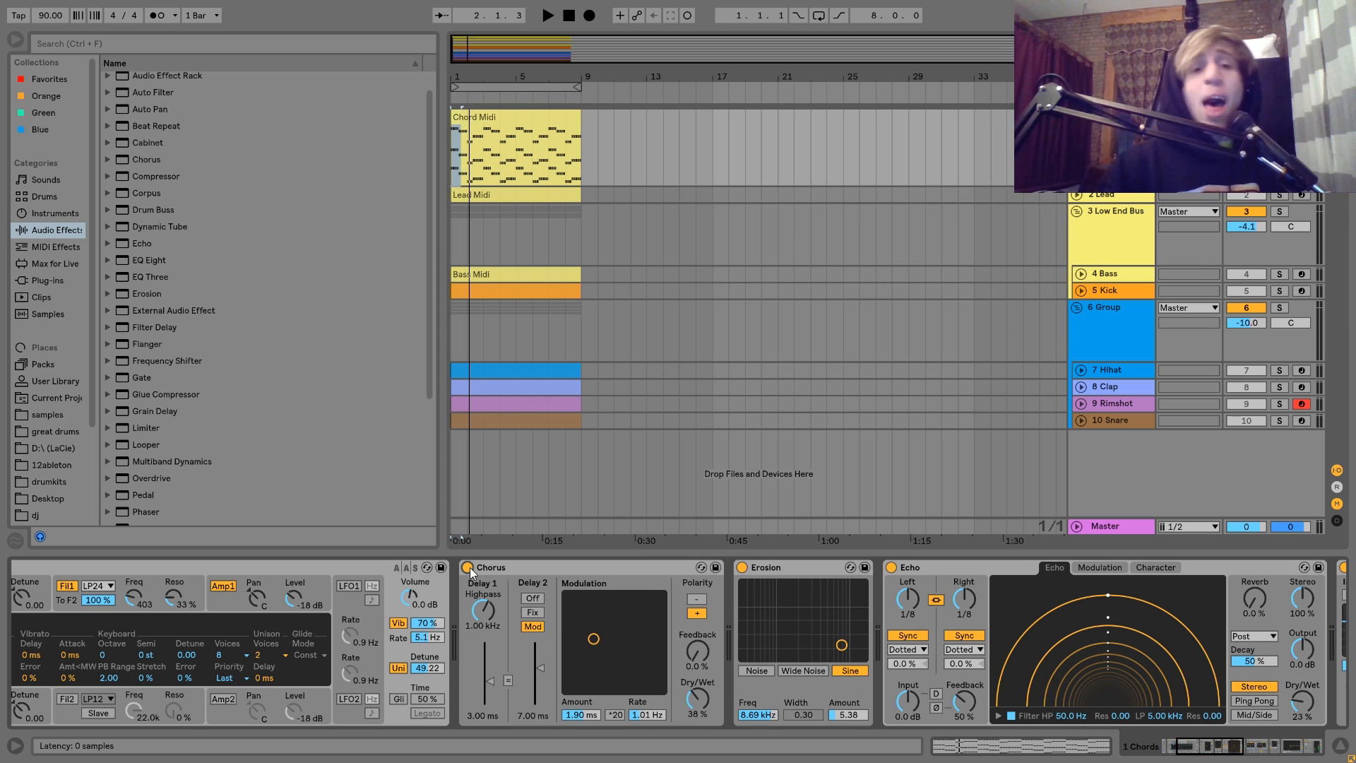
# - Compare the chords with the Erosion device bypassed and active, leaving it switched on
pyautogui.hscroll(2, 469, 567)
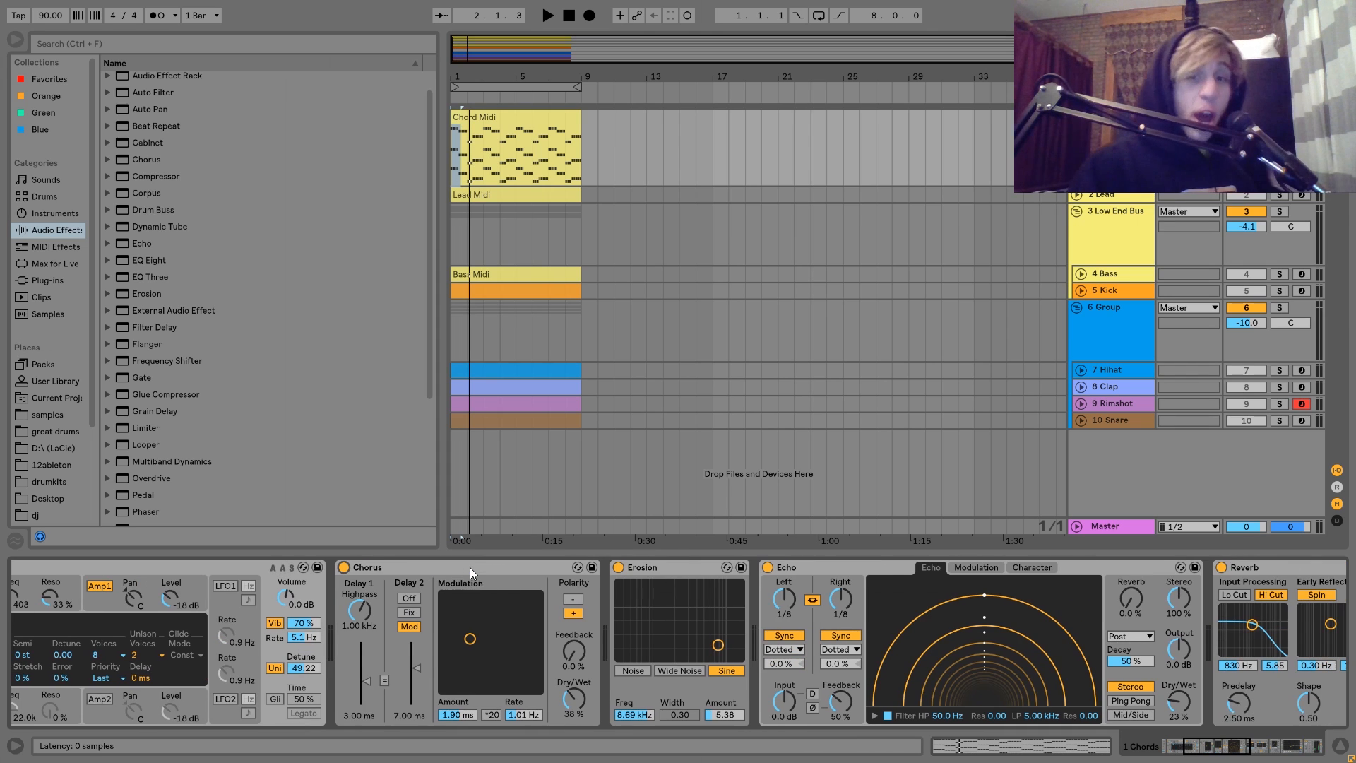
pyautogui.click(620, 567)
pyautogui.press('space')
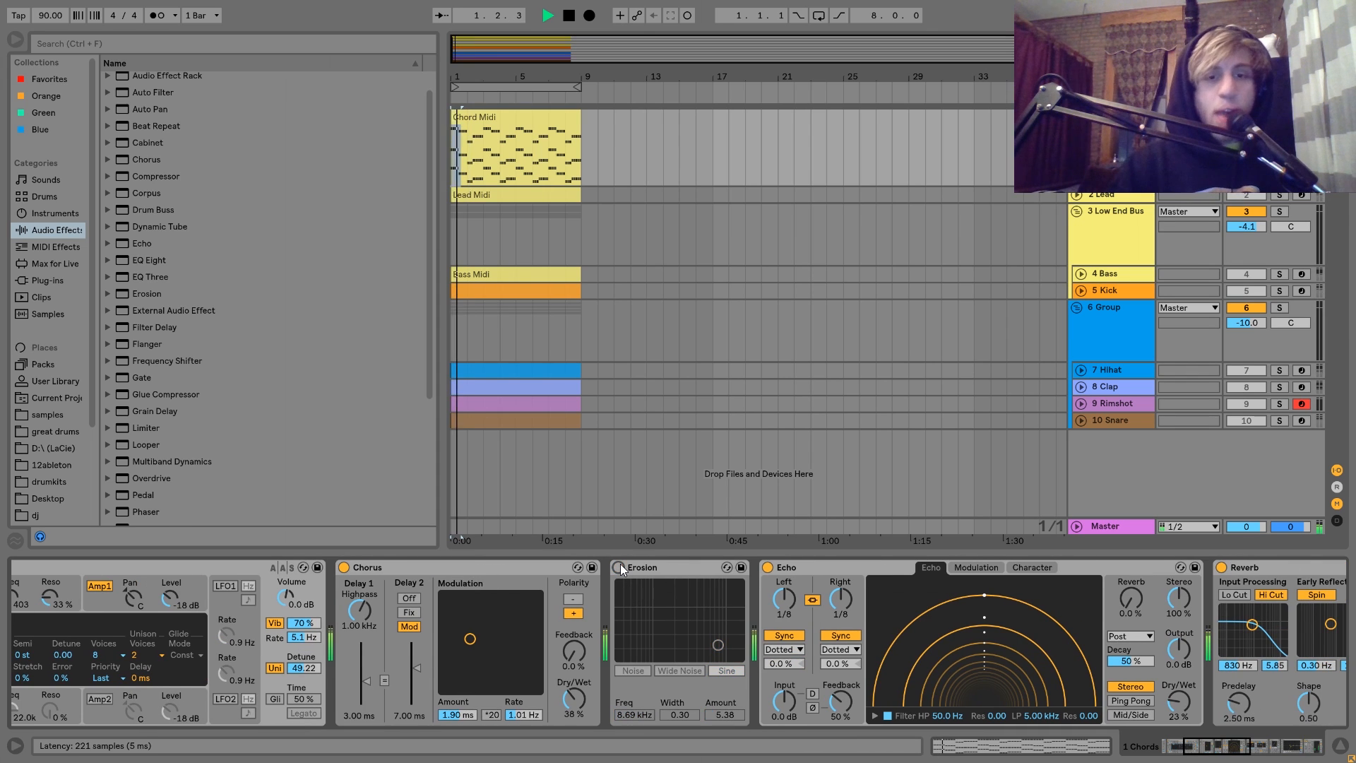
pyautogui.click(620, 567)
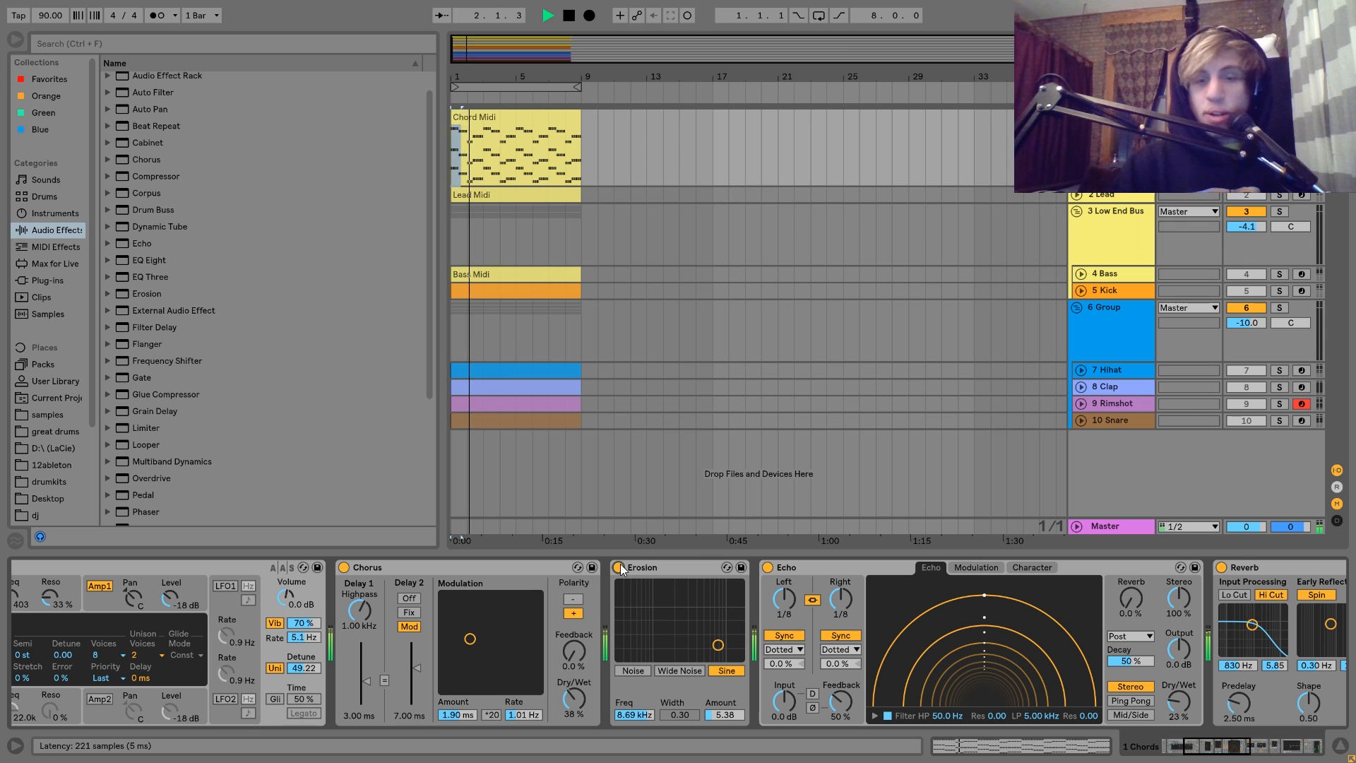
pyautogui.press('space')
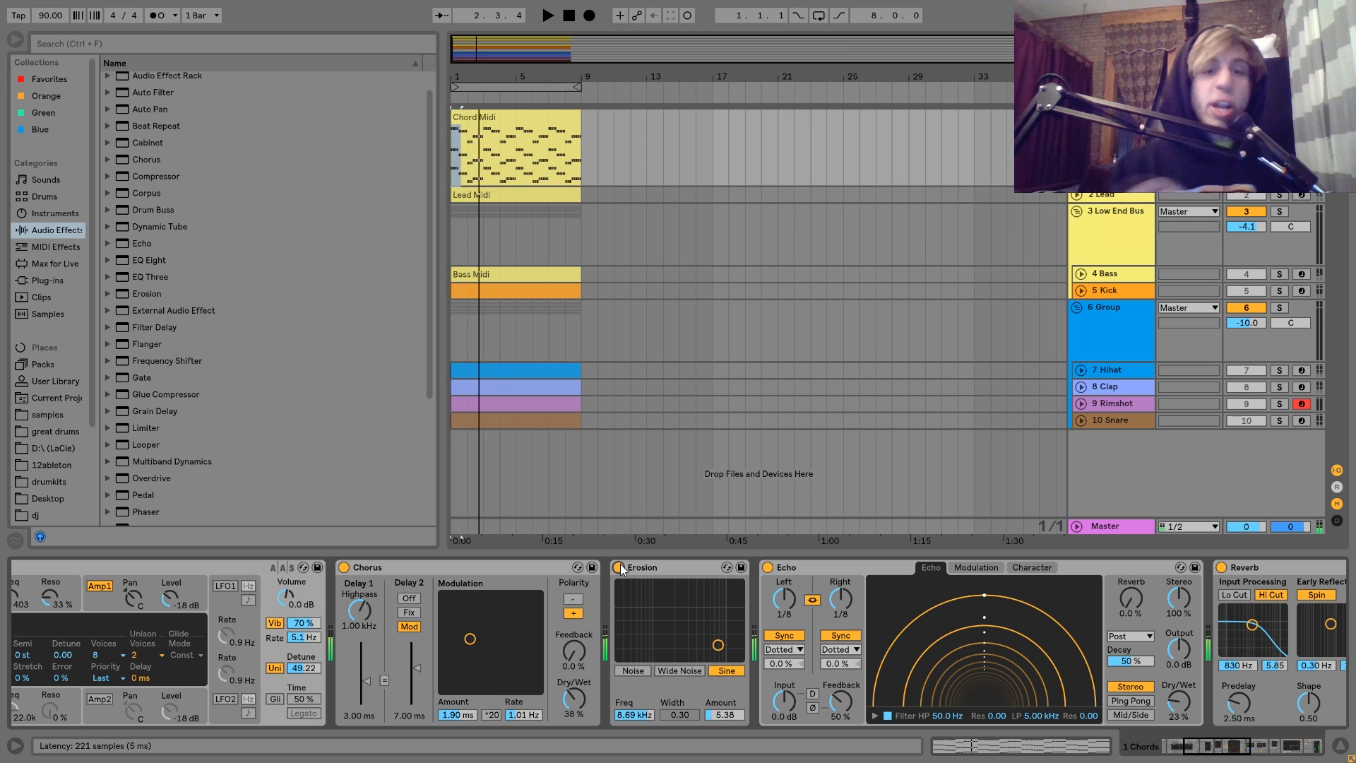
pyautogui.press('space')
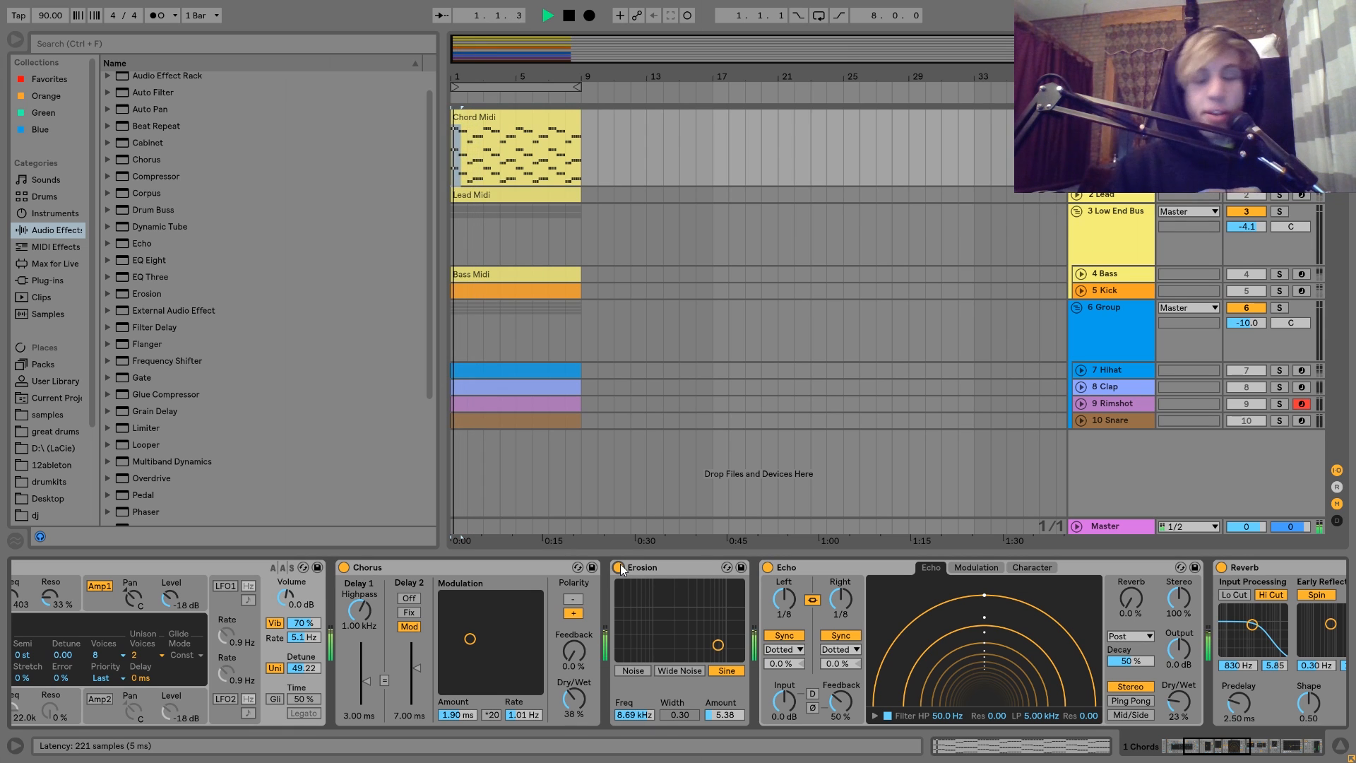
pyautogui.scroll(-2, 620, 568)
pyautogui.scroll(-4, 620, 564)
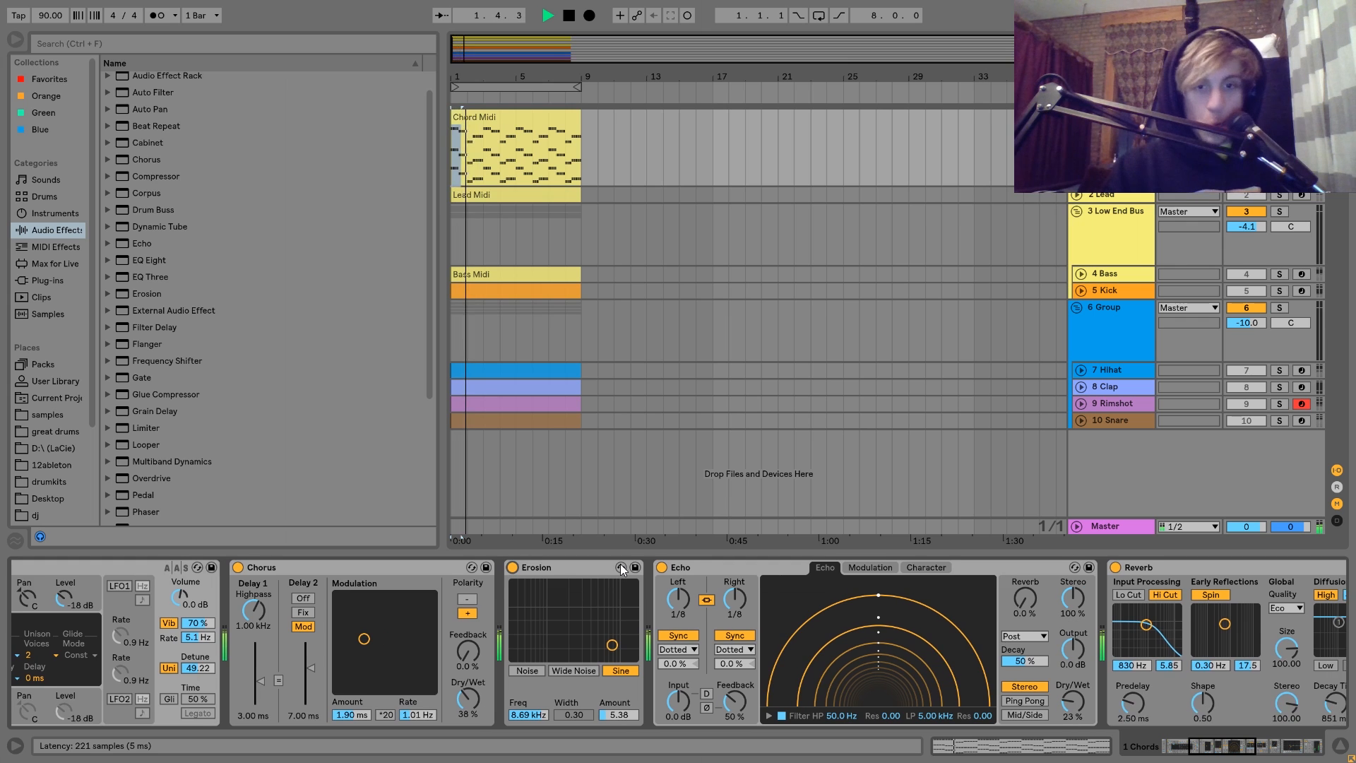
pyautogui.press('space')
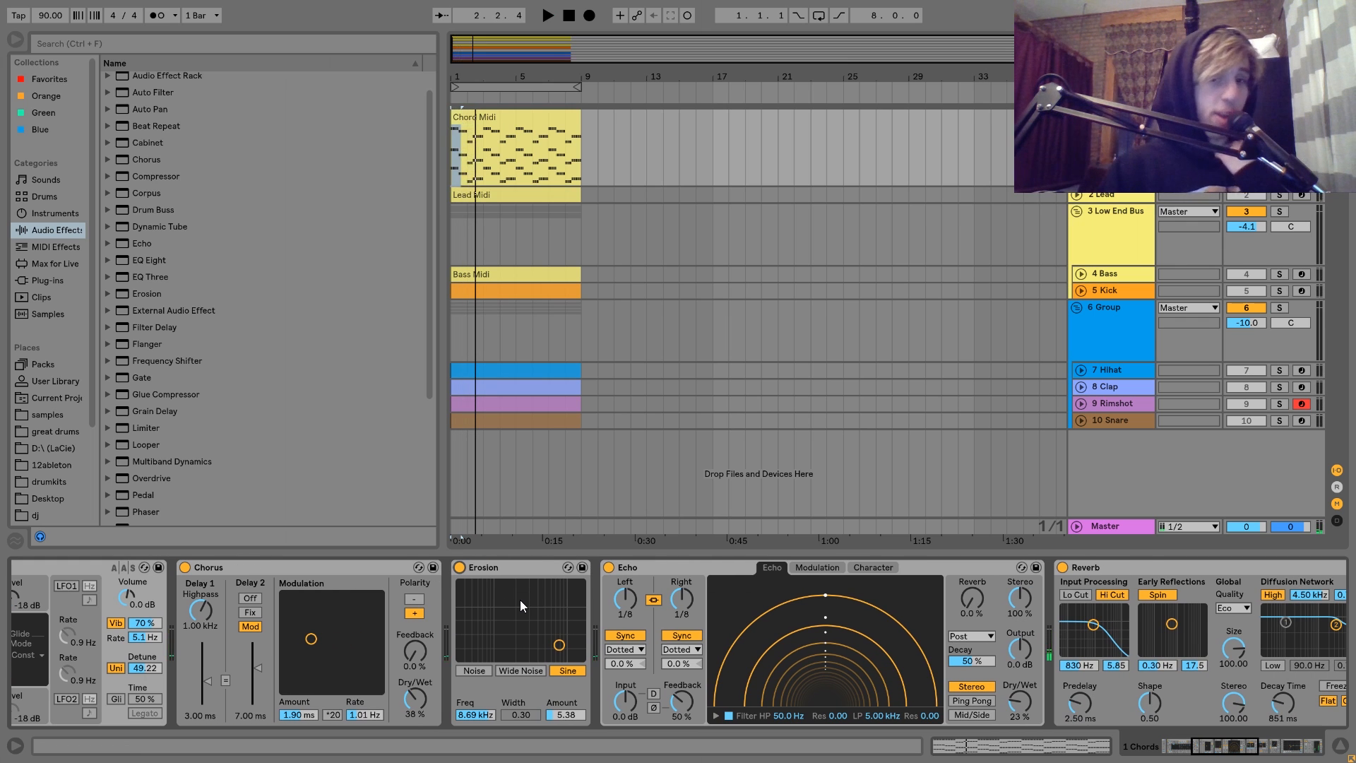
# - Compare playback with the Chords track's Echo device active and bypassed, leaving it switched on
pyautogui.scroll(-8, 460, 619)
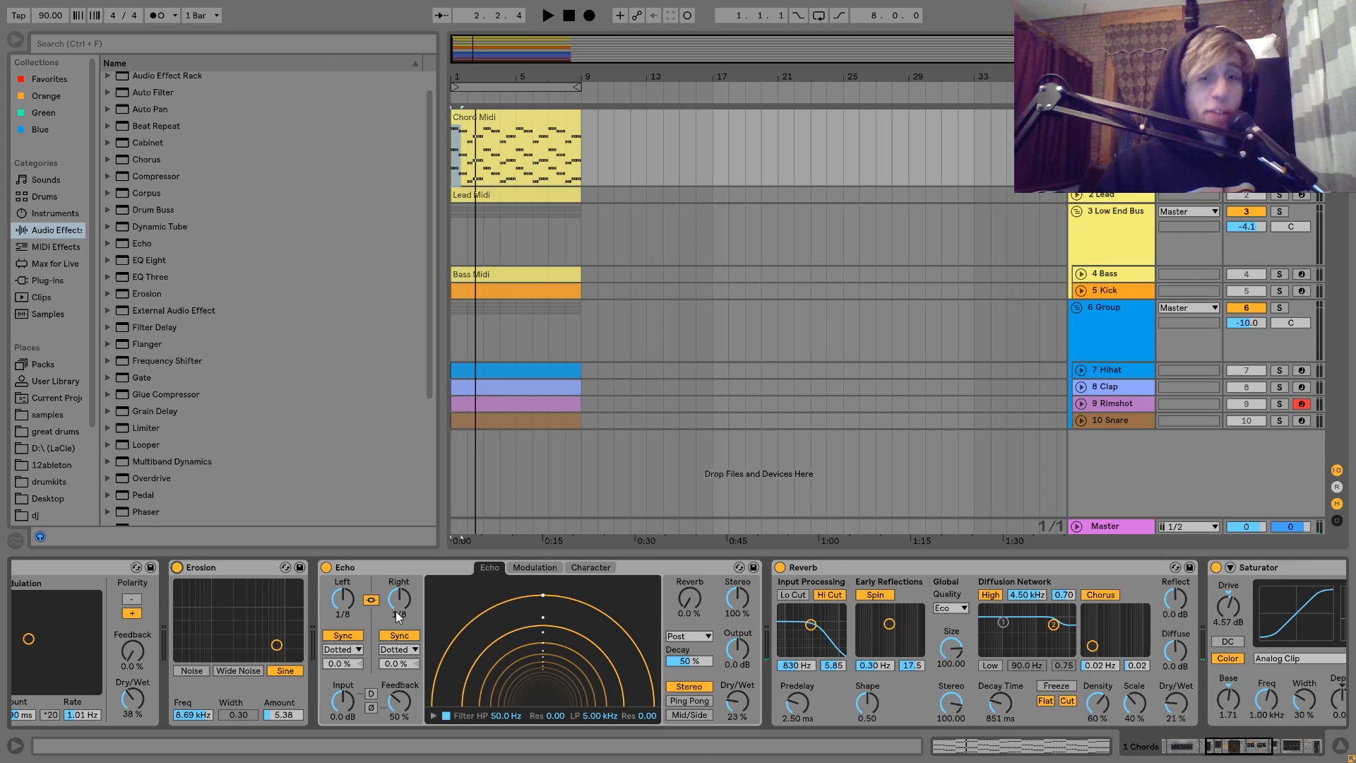
pyautogui.press('space')
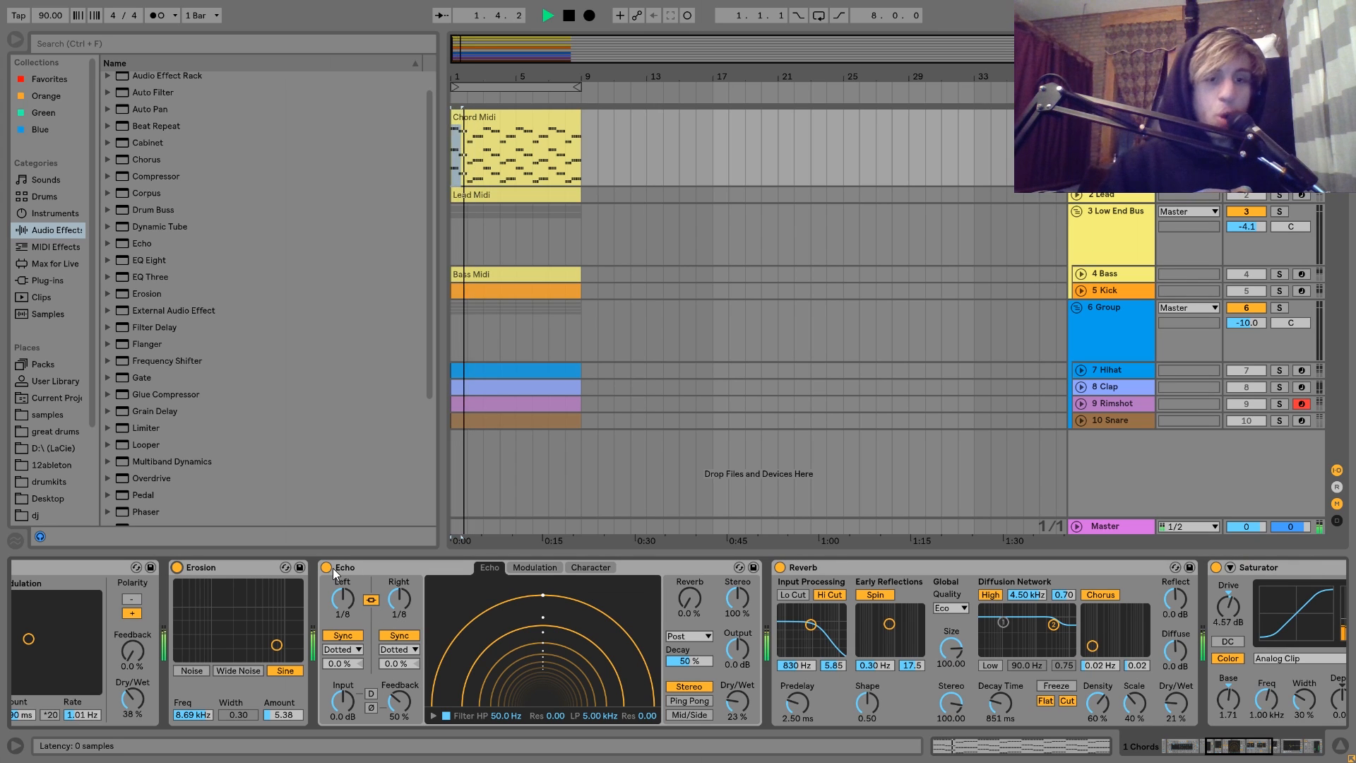
pyautogui.press('space')
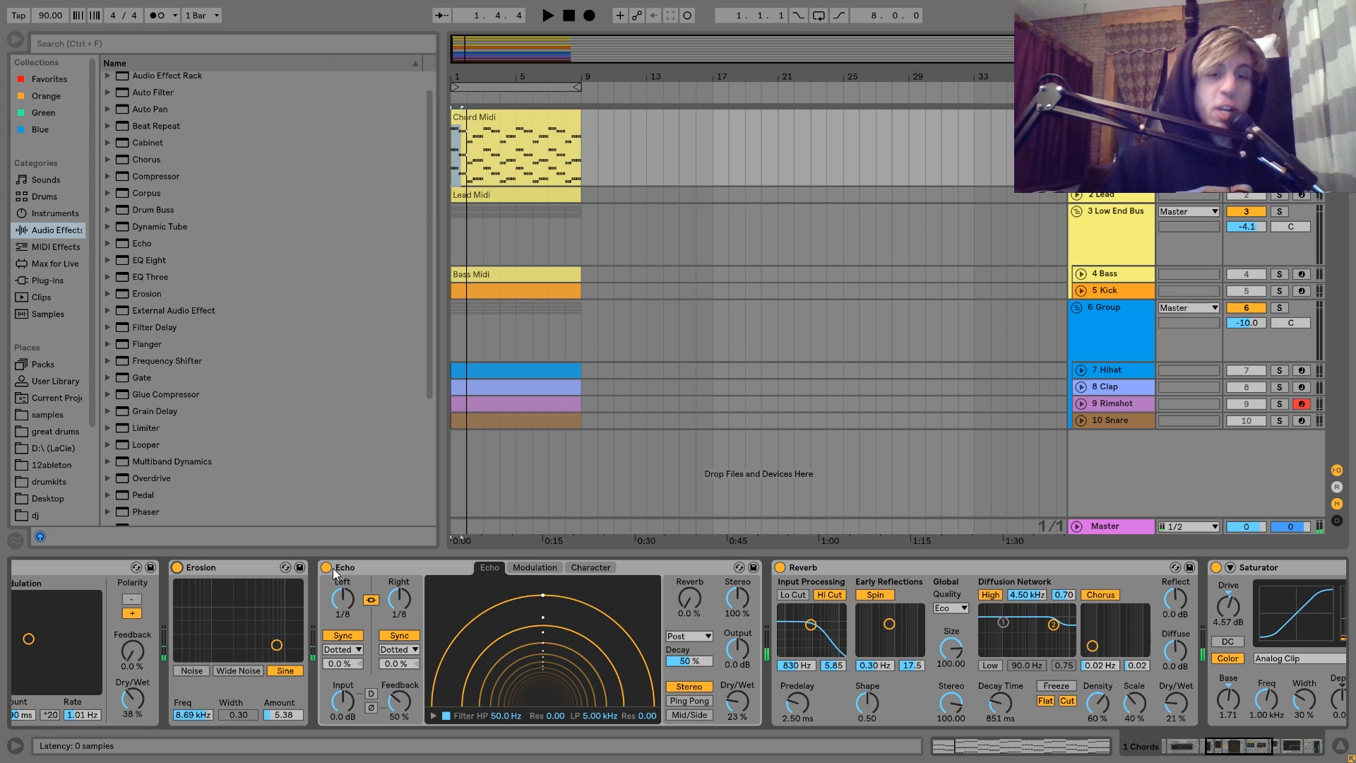
pyautogui.click(328, 568)
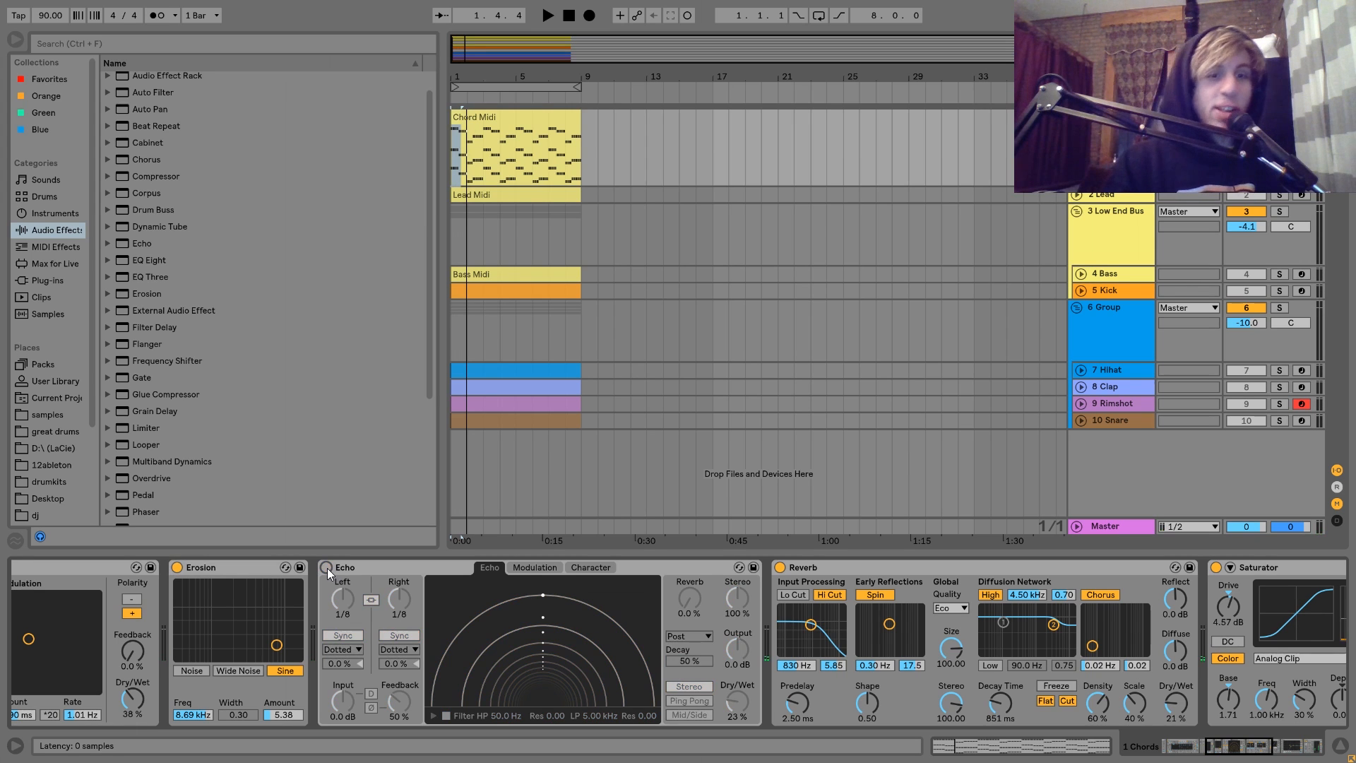
pyautogui.press('space')
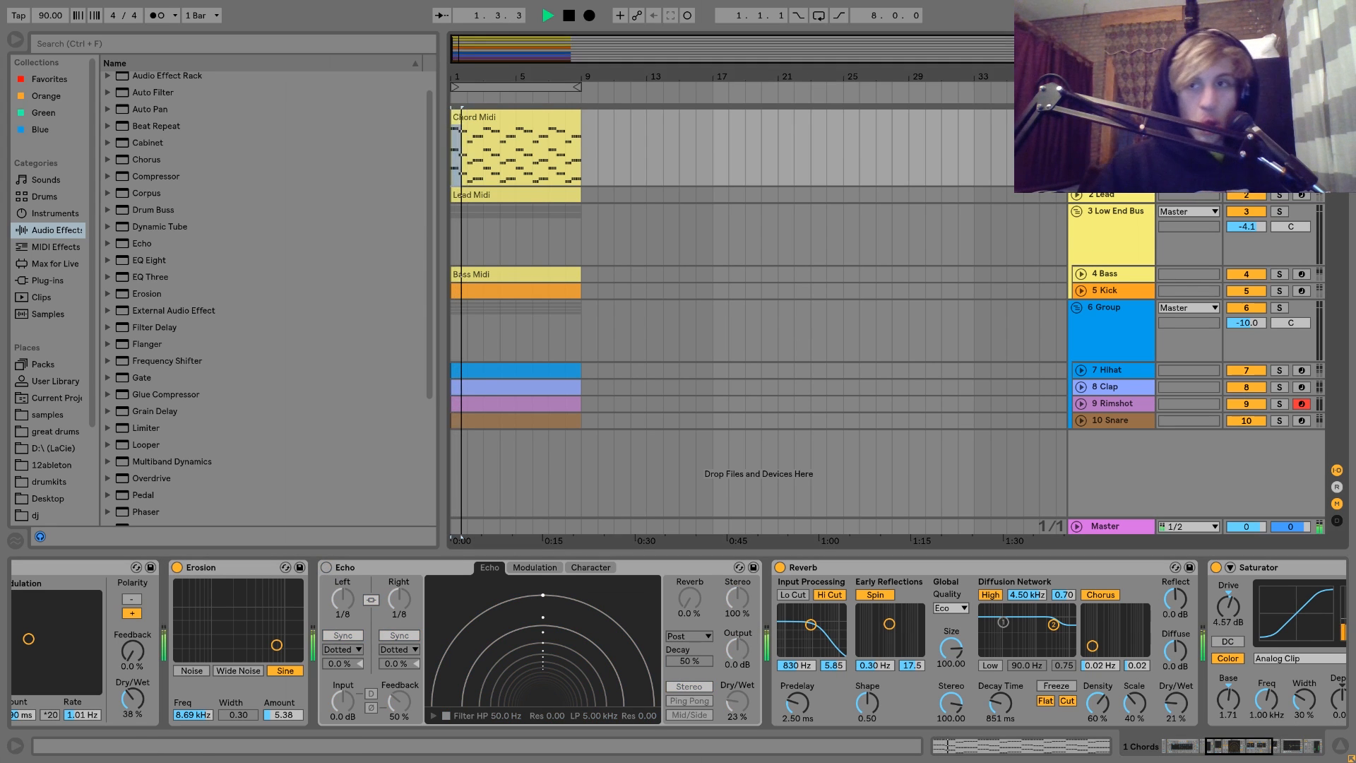
pyautogui.click(327, 567)
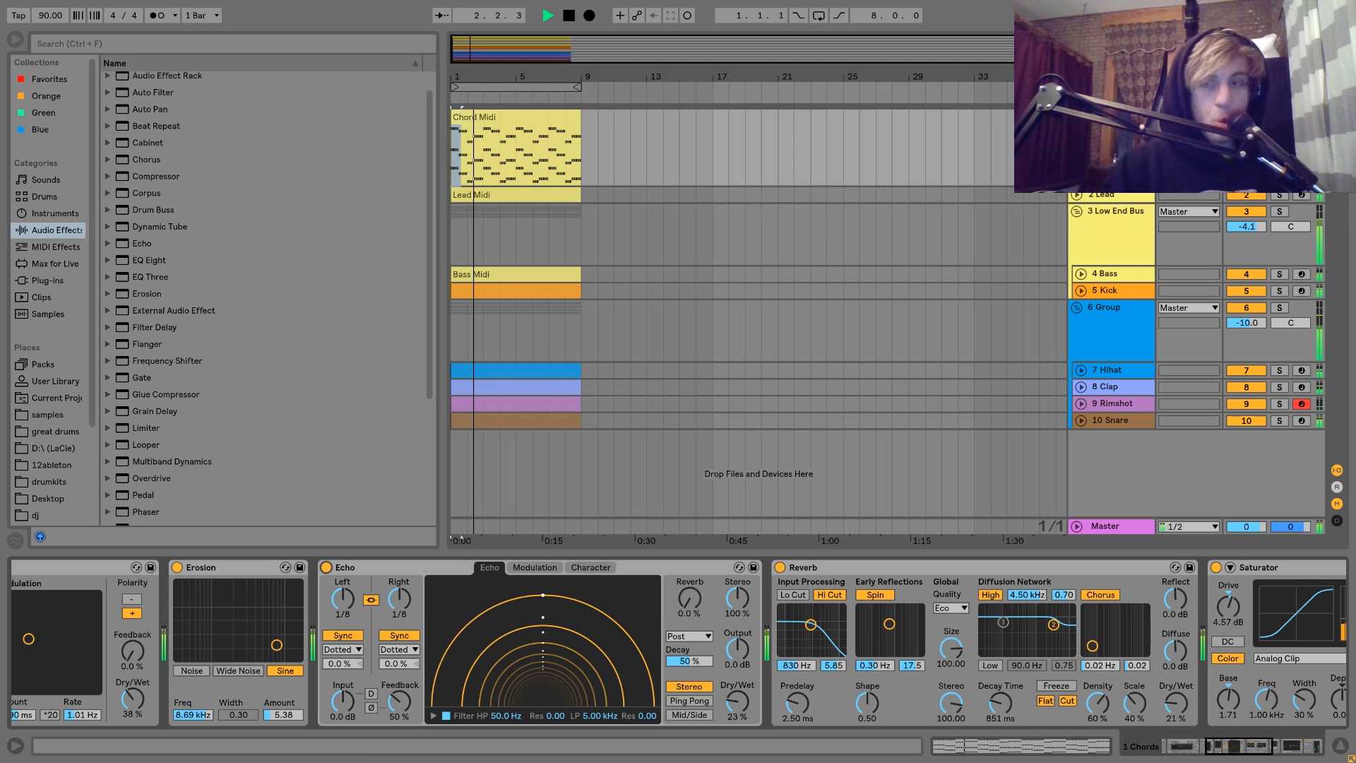
pyautogui.press('space')
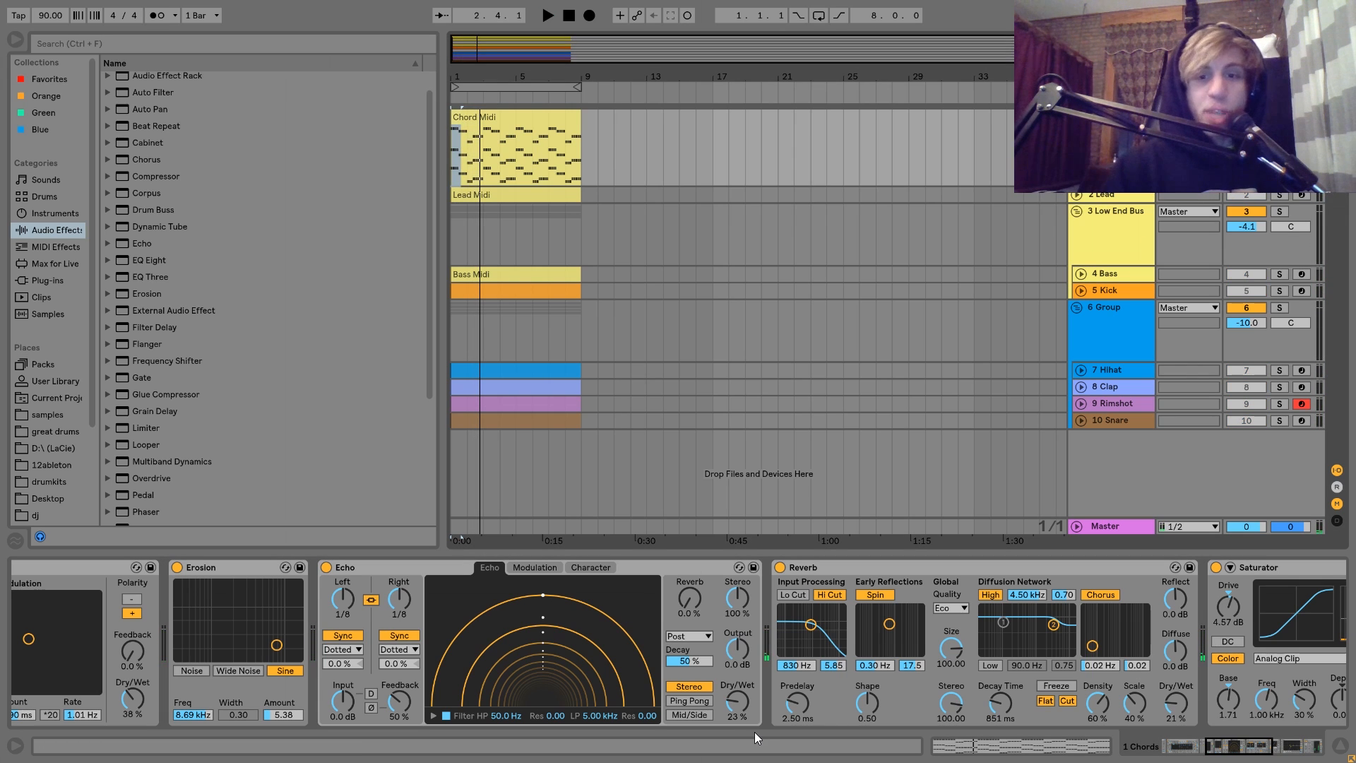
# - Compare playback with the Chords track's Reverb device active and bypassed, leaving it switched on
pyautogui.hscroll(3, 840, 705)
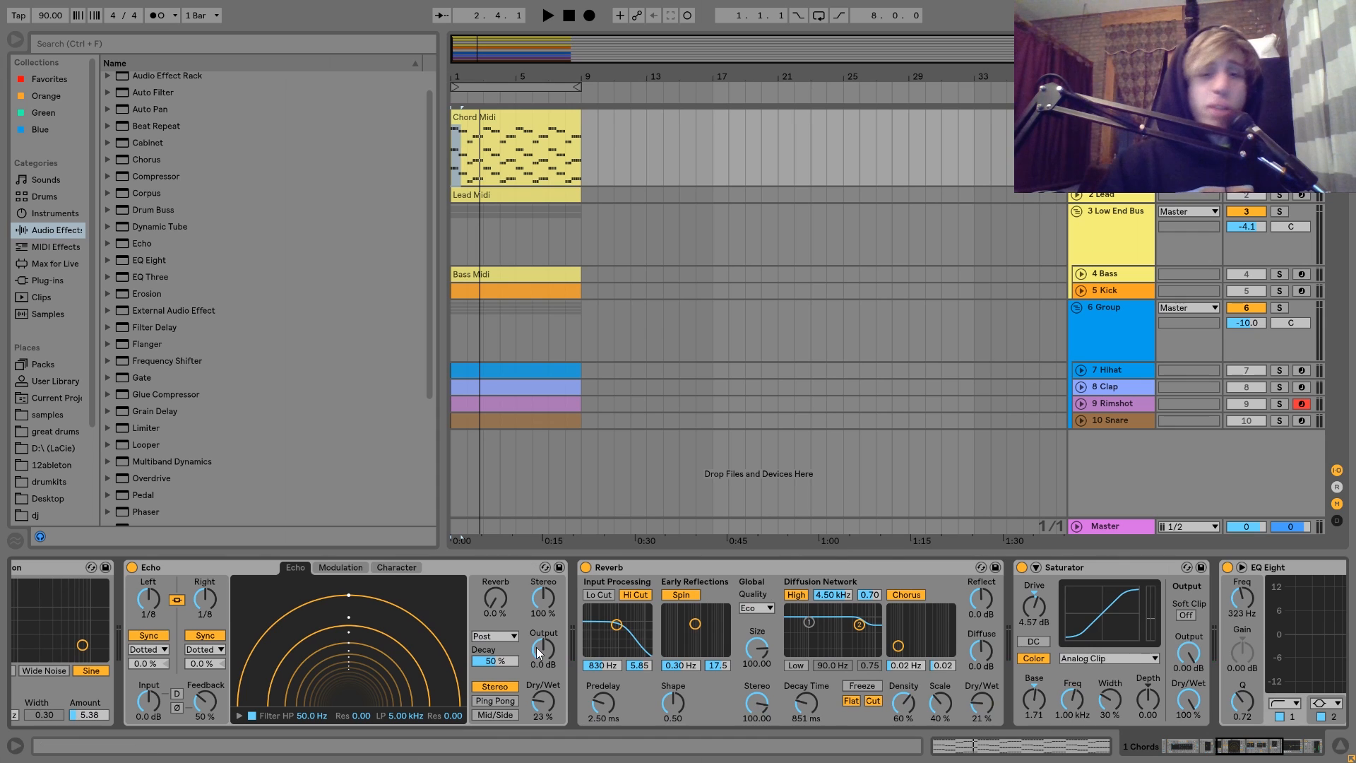
pyautogui.hscroll(3, 965, 616)
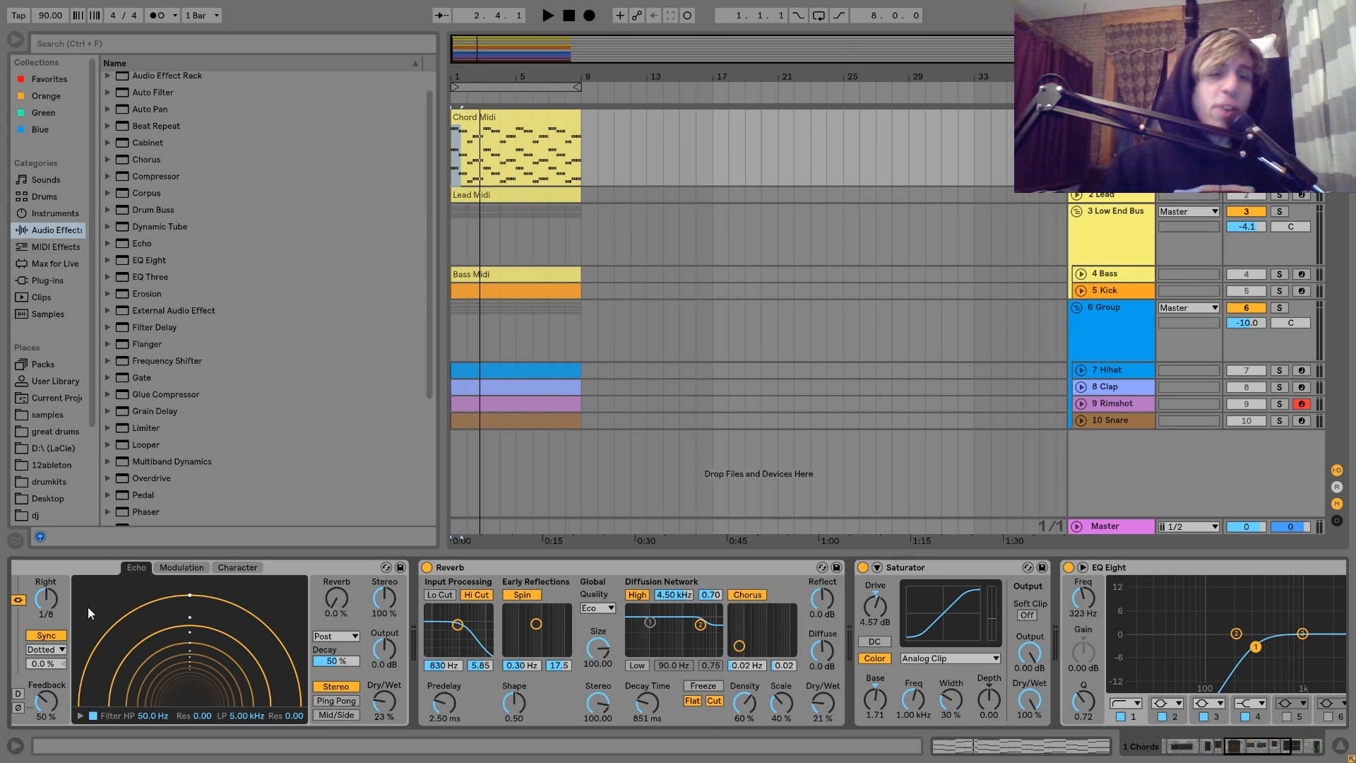
pyautogui.press('space')
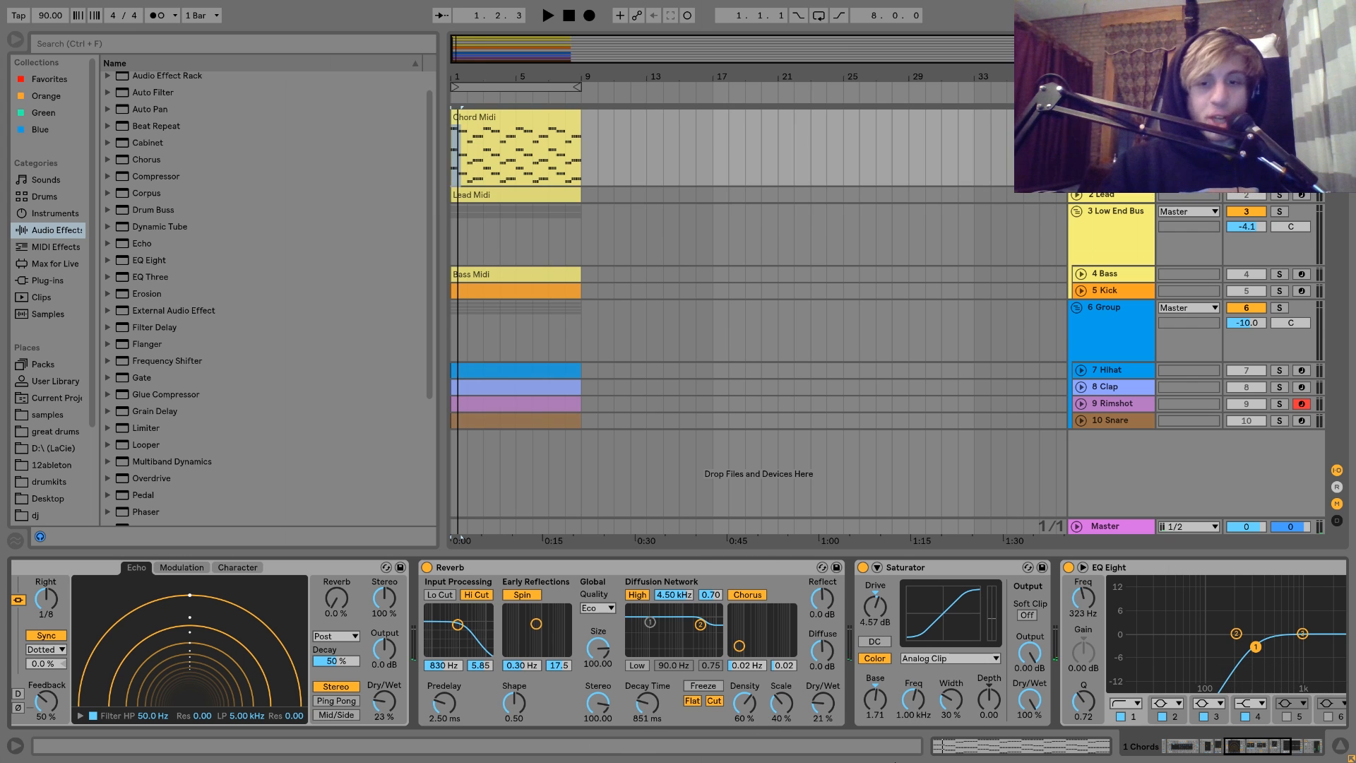
pyautogui.click(426, 567)
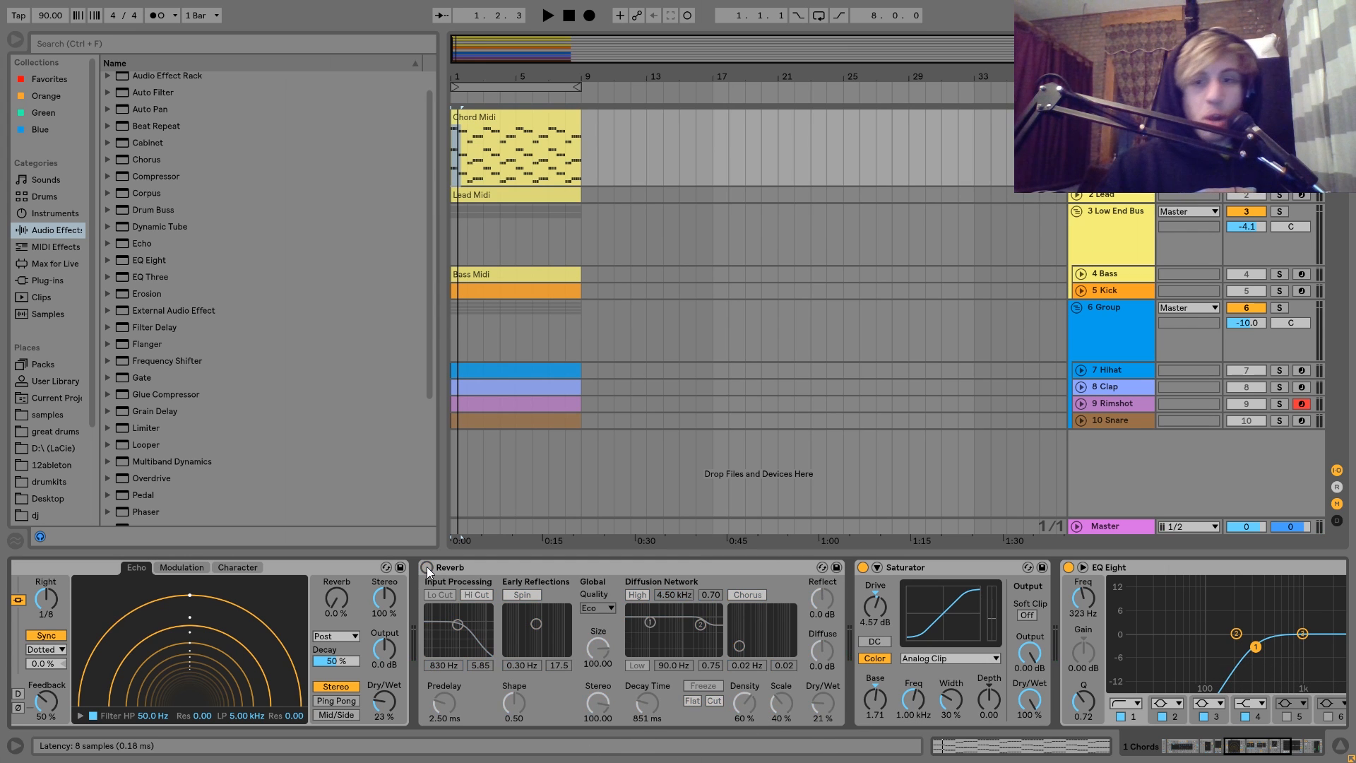
pyautogui.press('space')
pyautogui.click(427, 567)
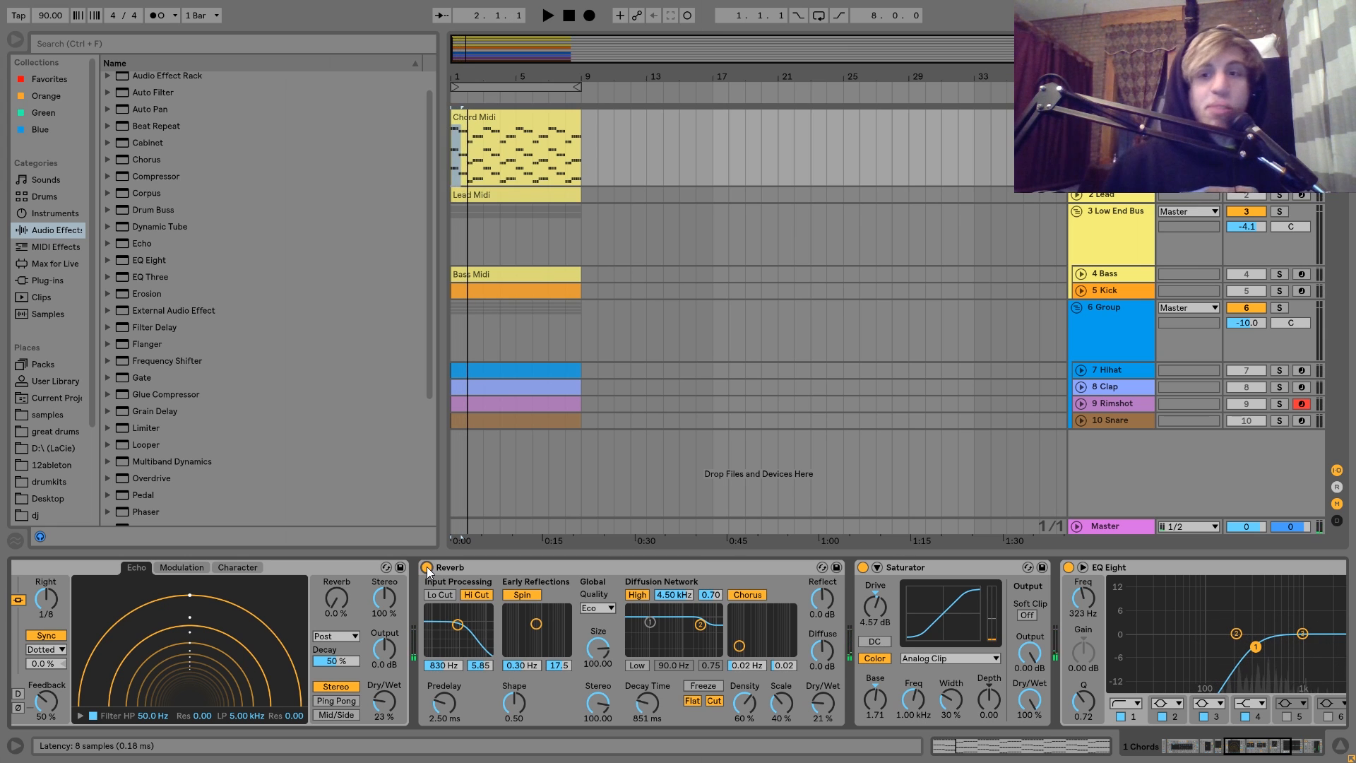
pyautogui.press('space')
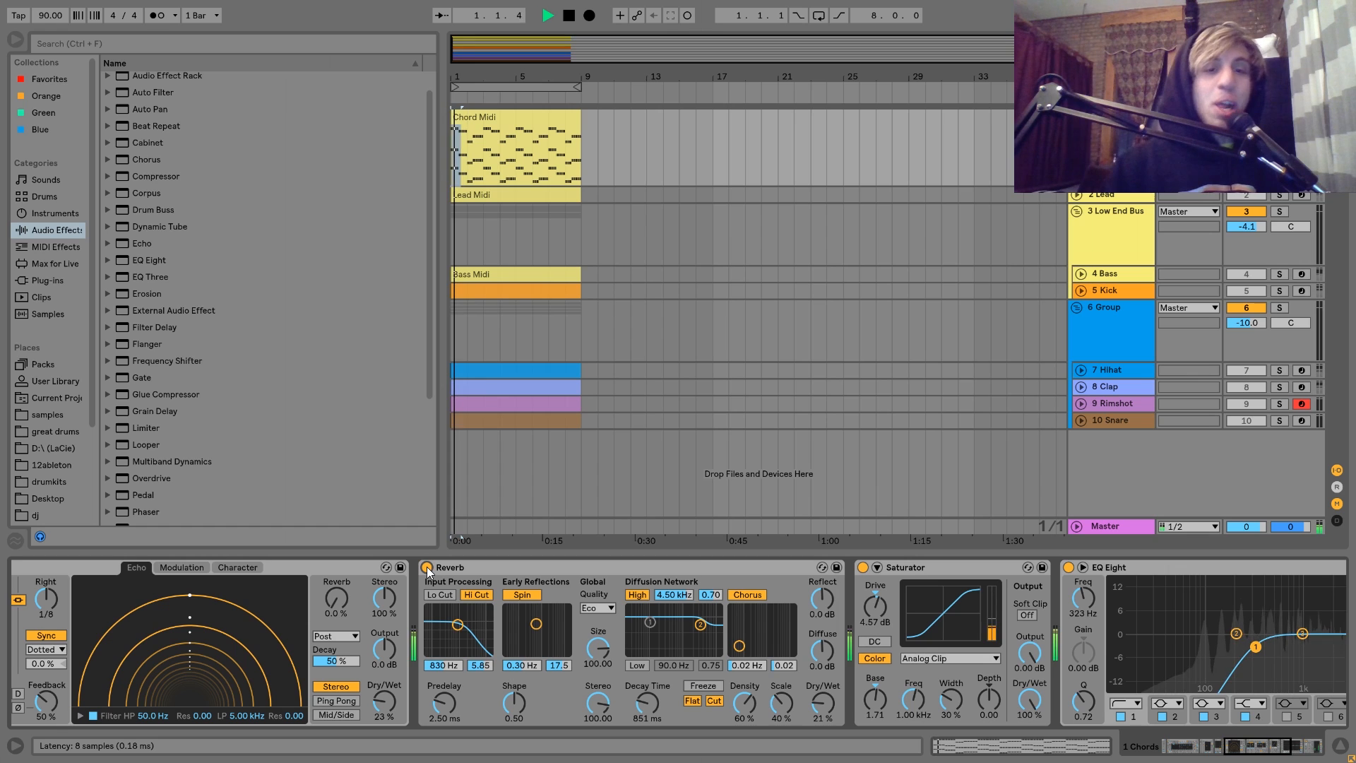
pyautogui.press('space')
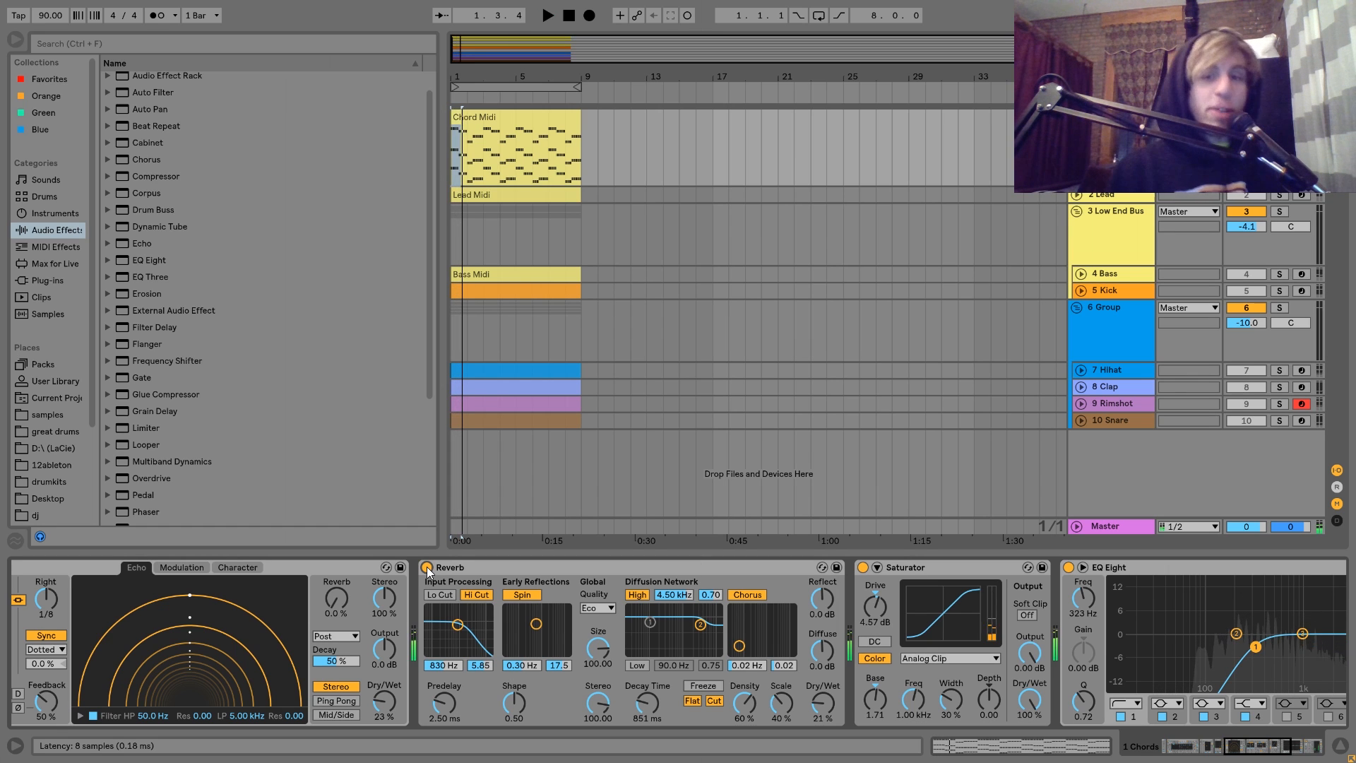
# - Bypass the Saturator on the Chords track during playback and turn it back on to compare the sound
pyautogui.scroll(-5, 427, 571)
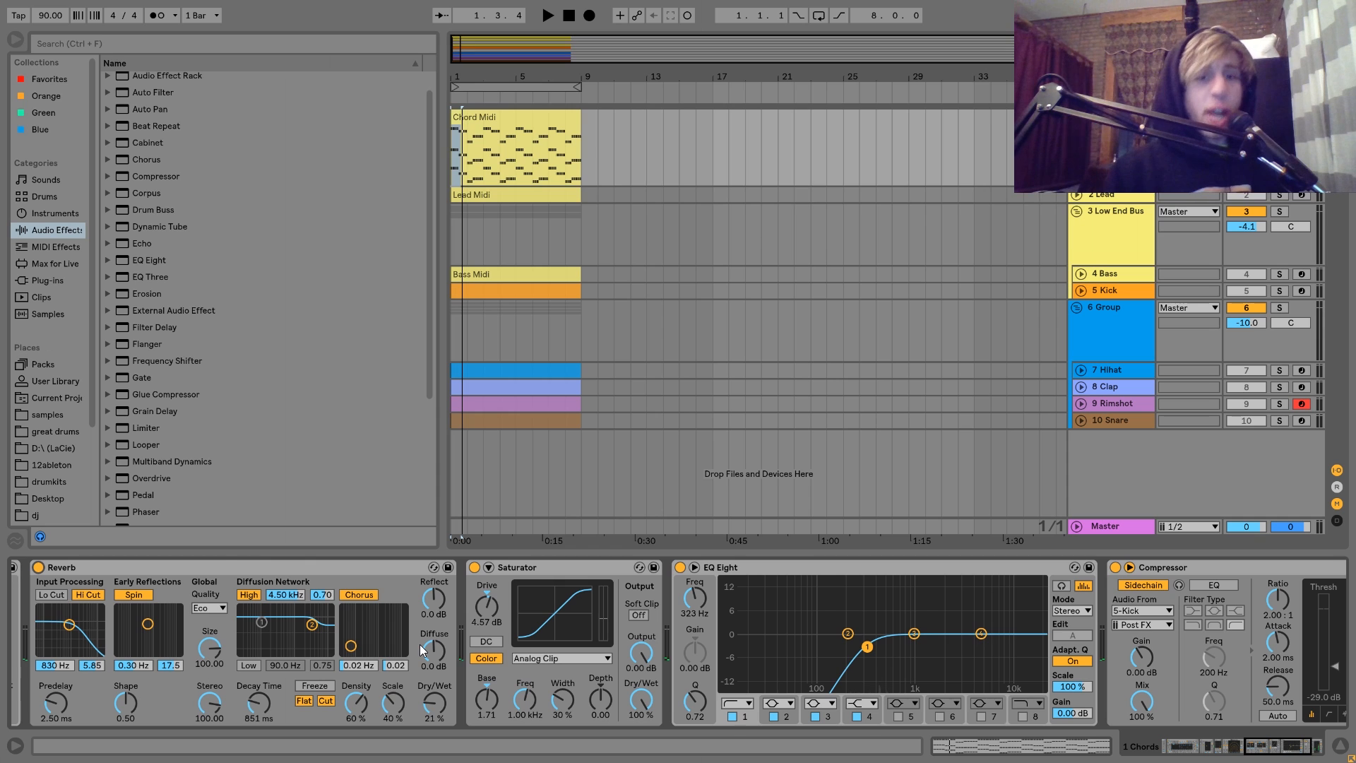
pyautogui.press('space')
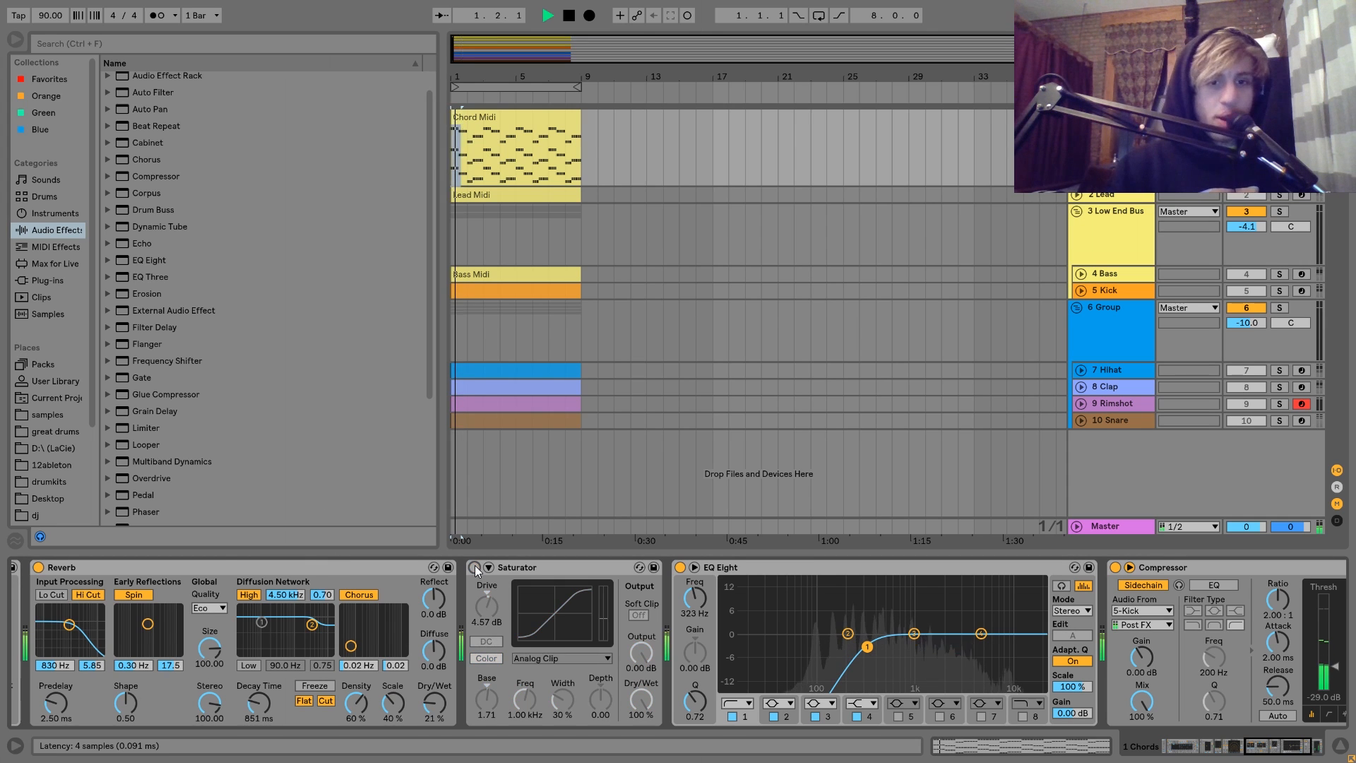
pyautogui.press('space')
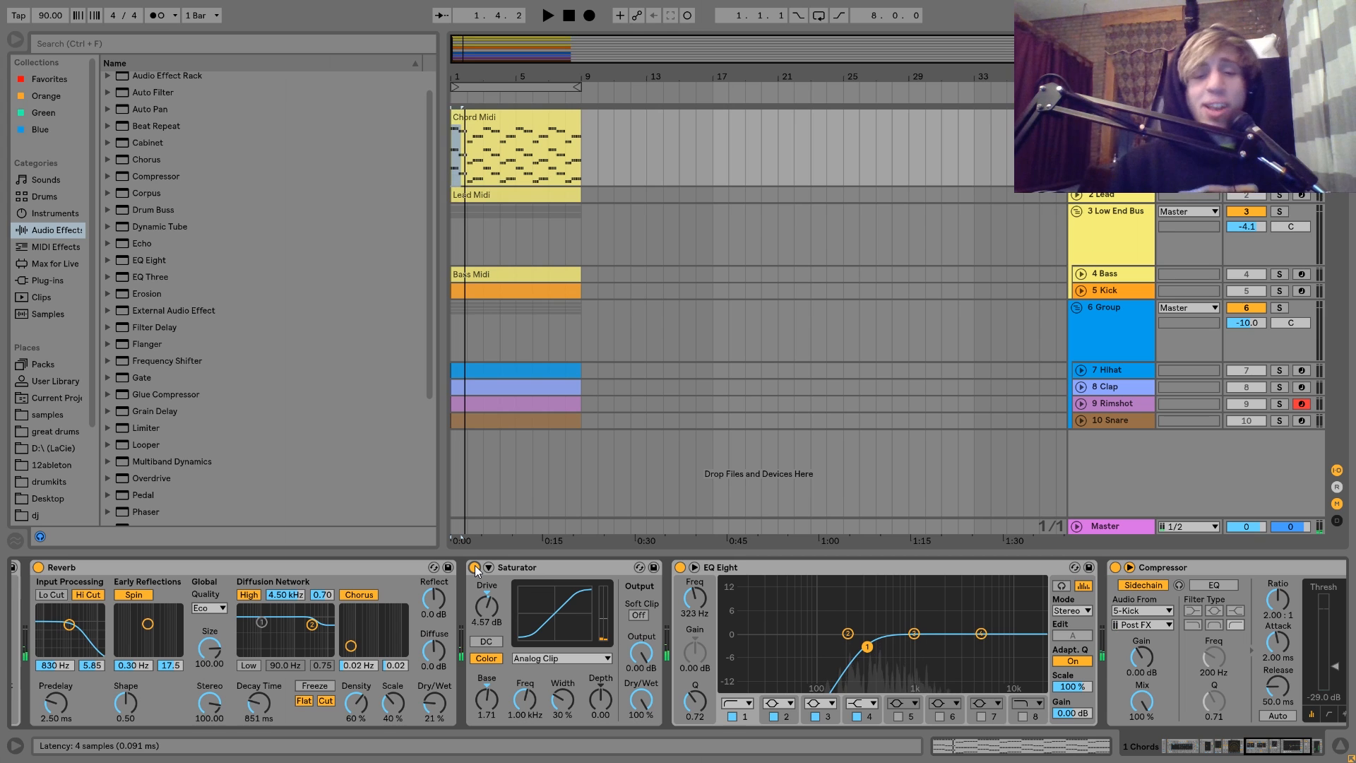
# - Examine the Chords track's EQ Eight curve and kick-sidechained Compressor settings while playing the opening bar
pyautogui.hscroll(3, 476, 571)
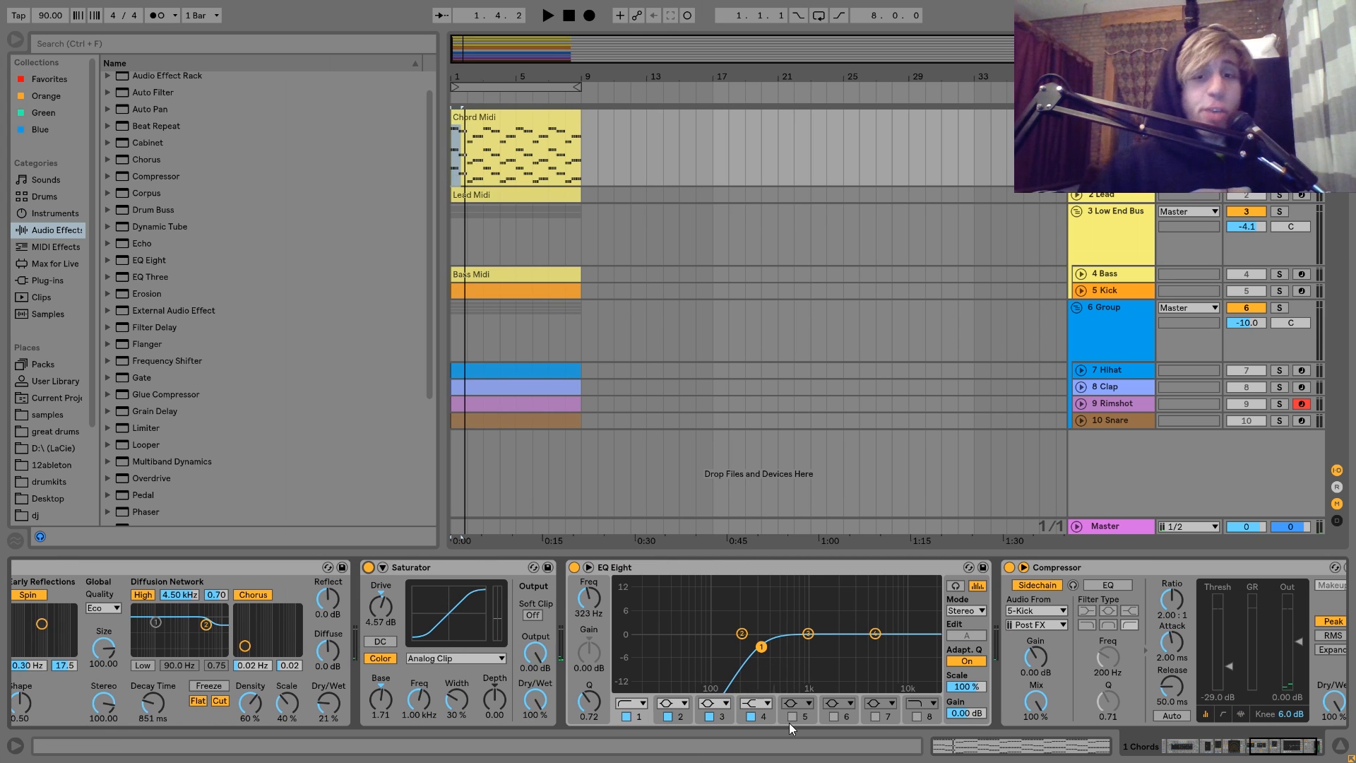
pyautogui.hscroll(3, 766, 663)
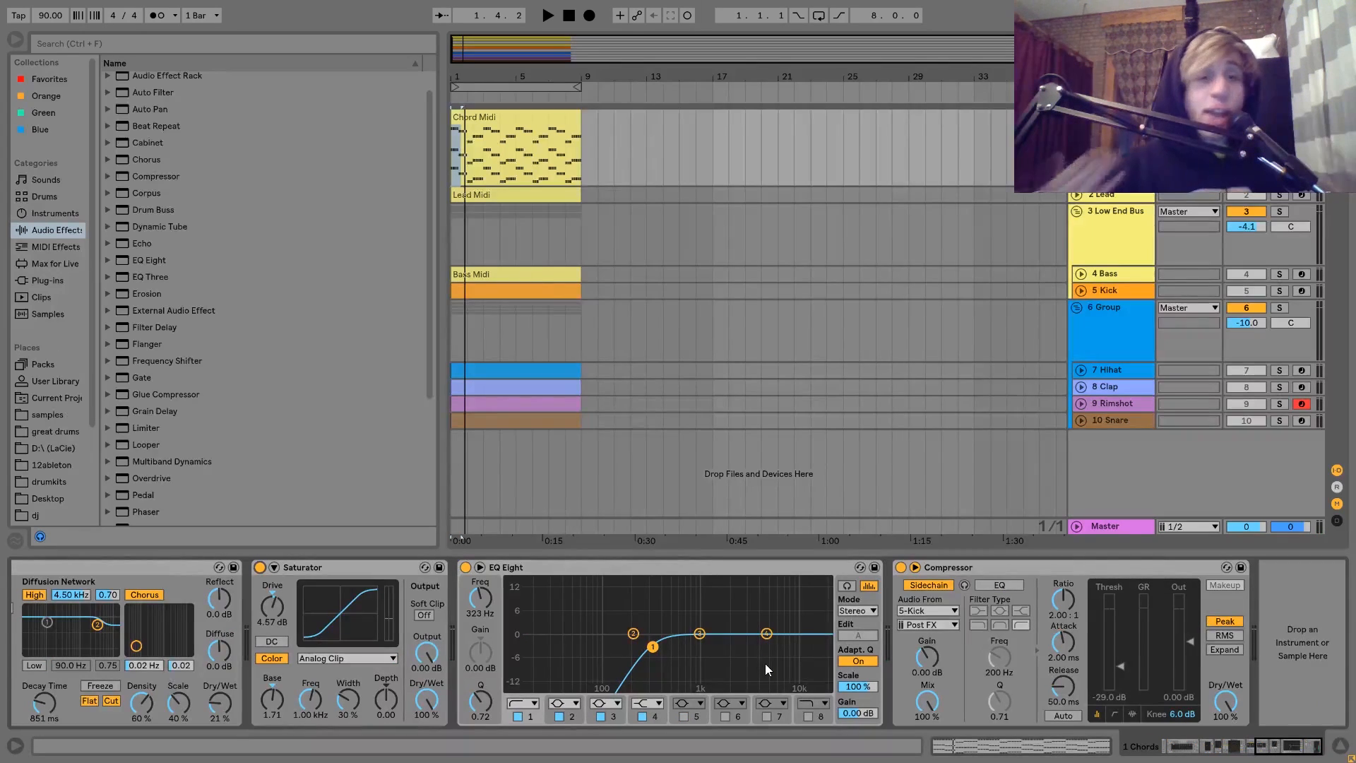
pyautogui.press('space')
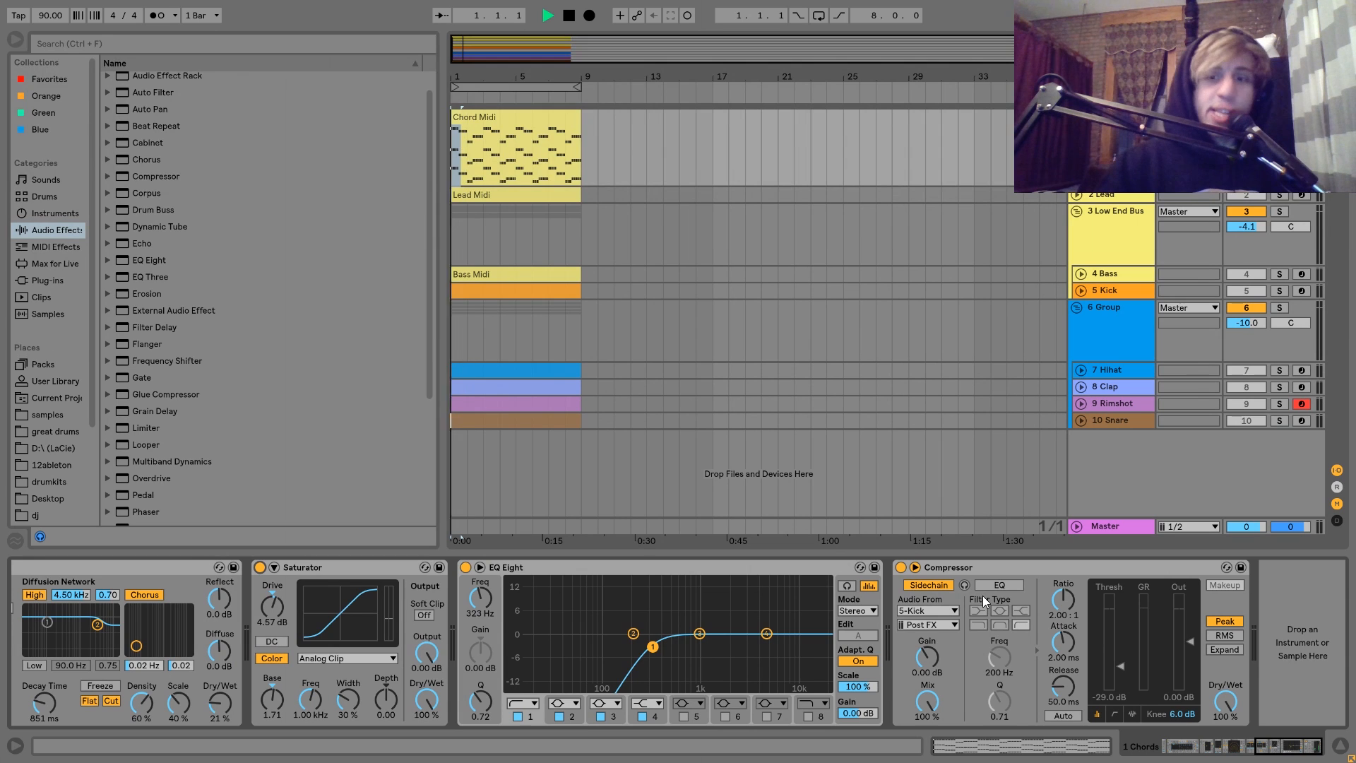
pyautogui.press('space')
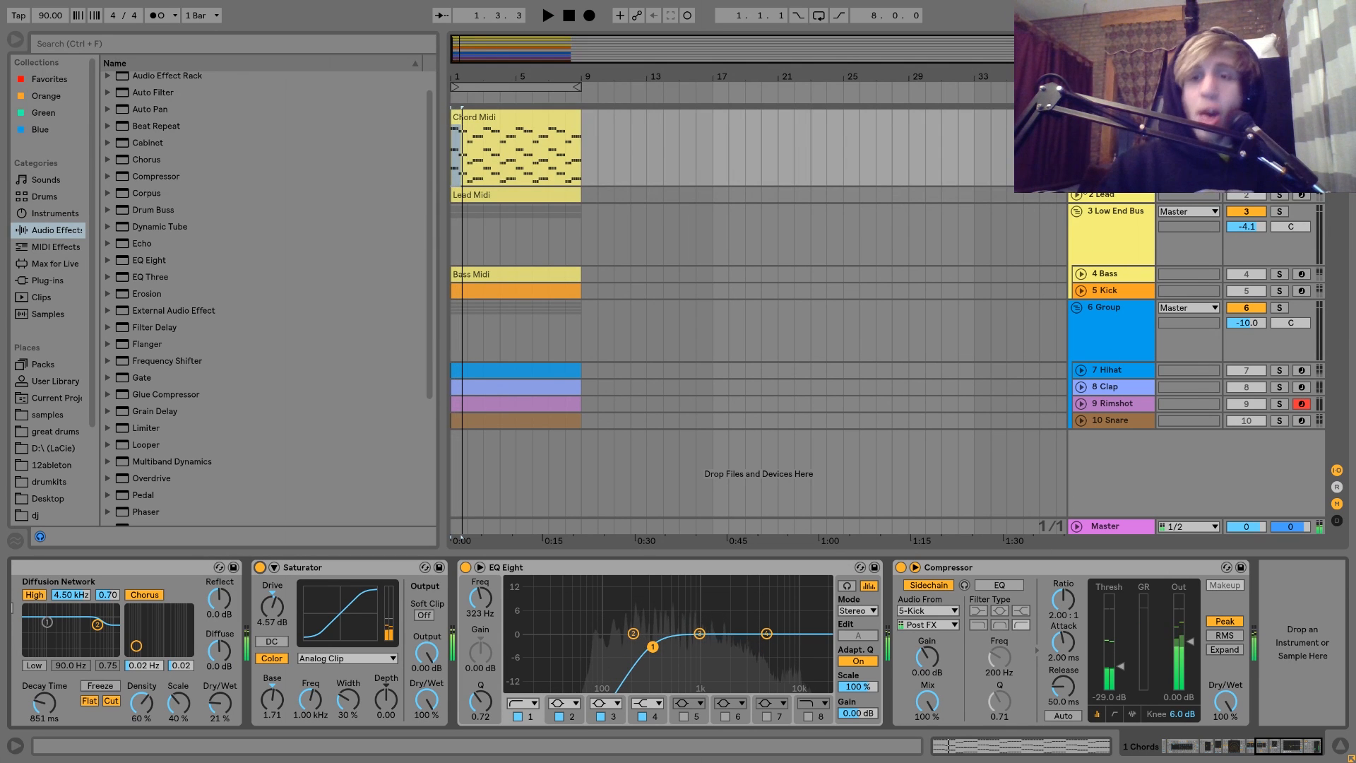
# - Unfold and solo the Lead track, select its Lead Midi clip and play the melody
pyautogui.click(1095, 196)
pyautogui.click(1078, 195)
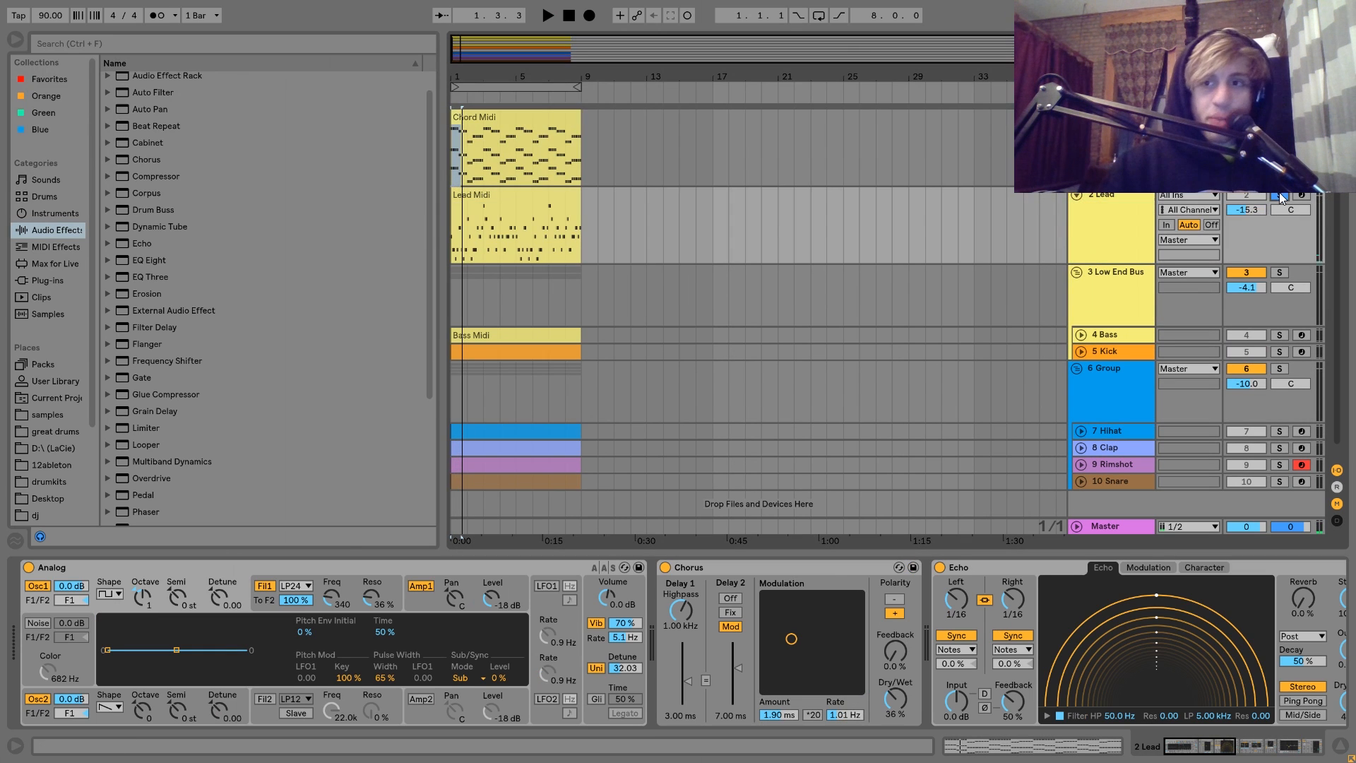
pyautogui.click(504, 195)
pyautogui.press('space')
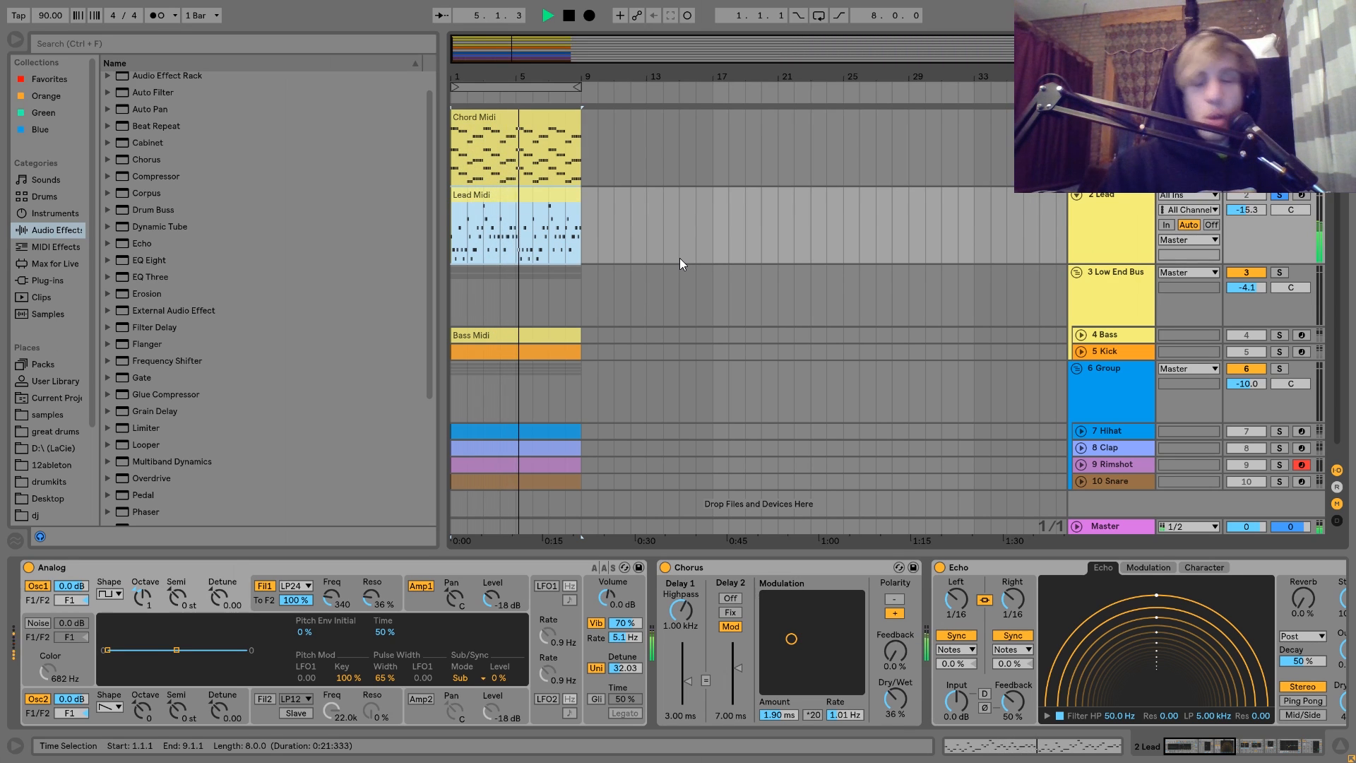
pyautogui.press('space')
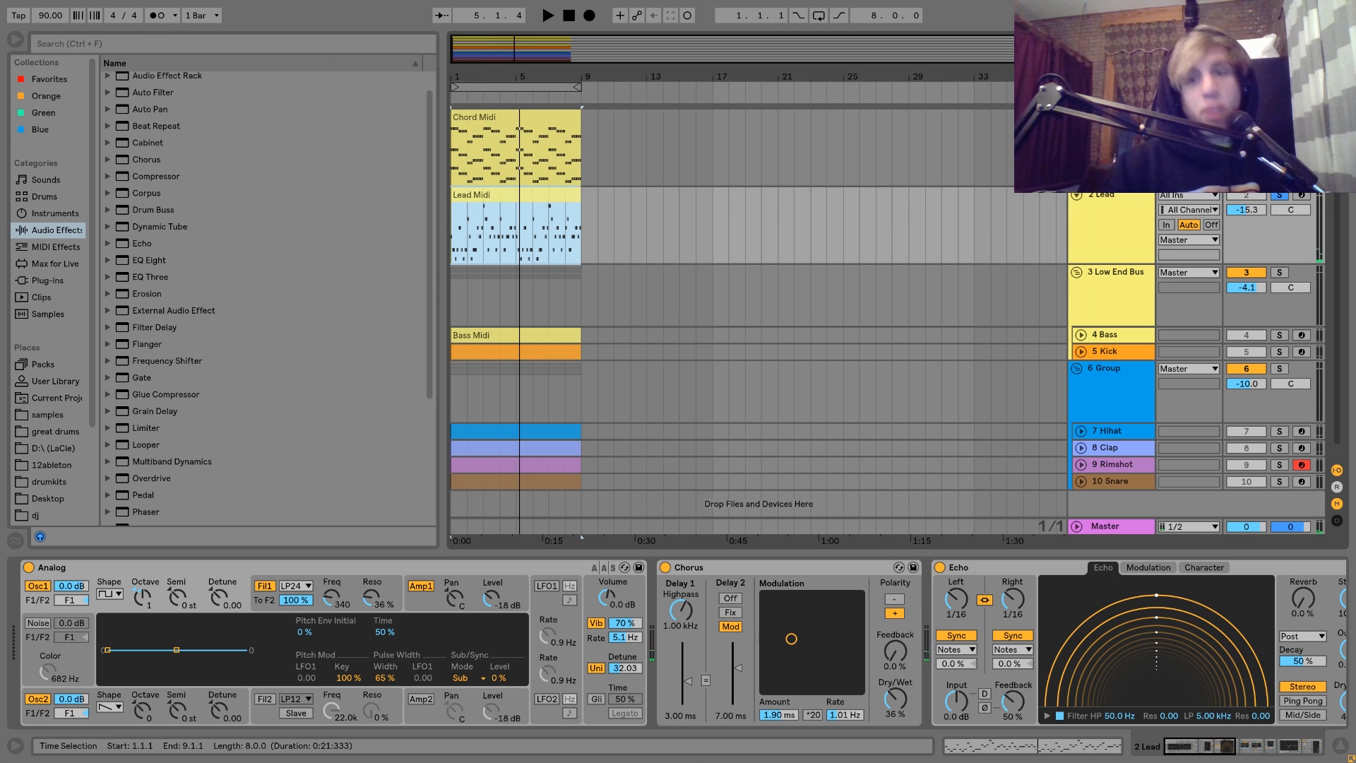
# - Open the Lead Midi clip to view its note pattern
pyautogui.doubleClick(536, 199)
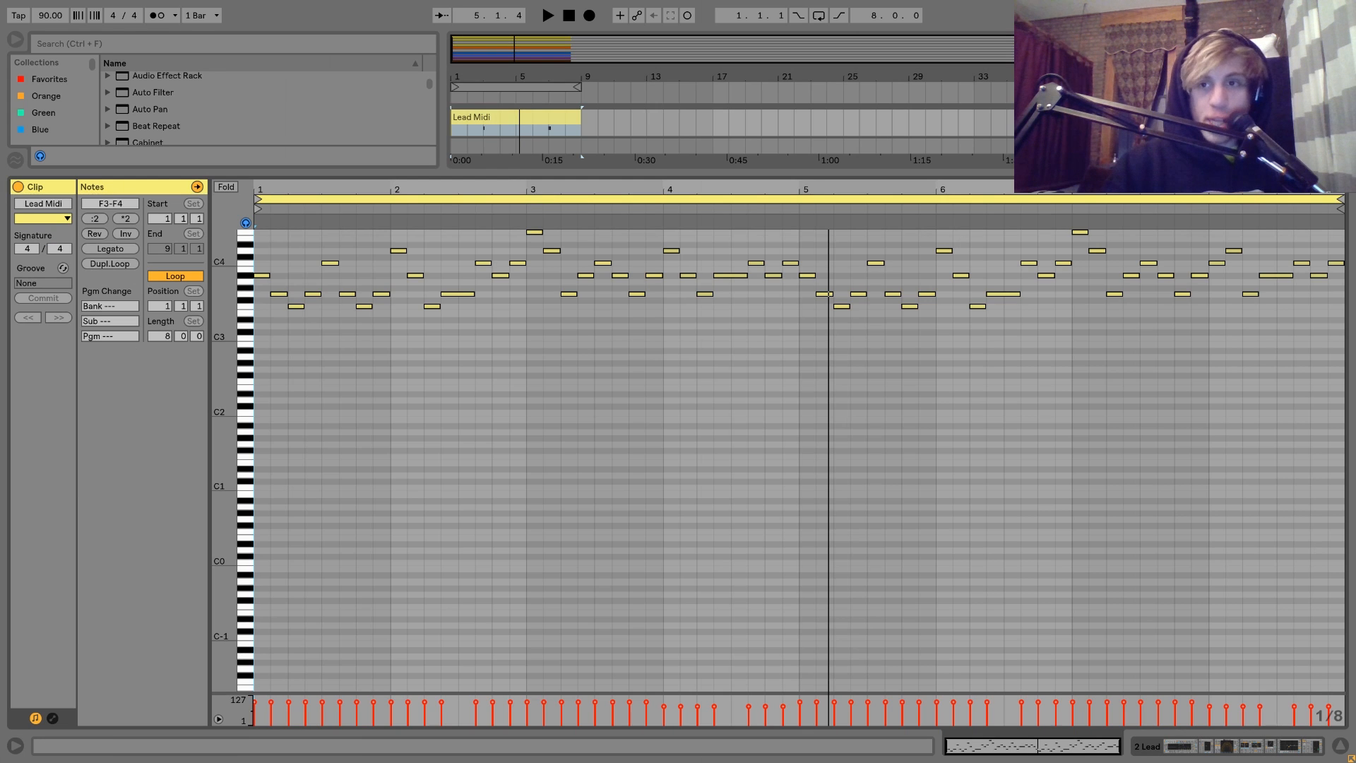
pyautogui.scroll(1, 732, 122)
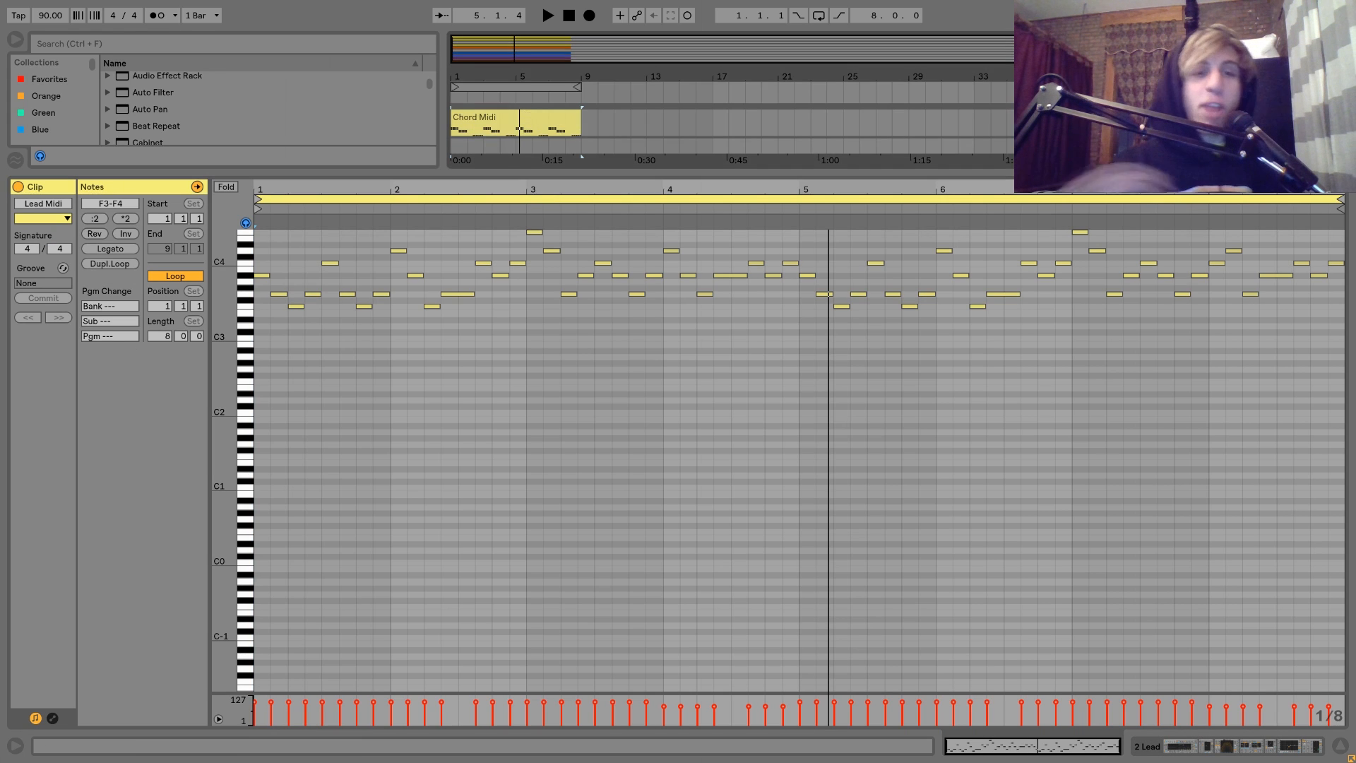
# - Play the Lead Midi clip from bar 1 twice with its notes in view to follow the melody's opening bars
pyautogui.press('space')
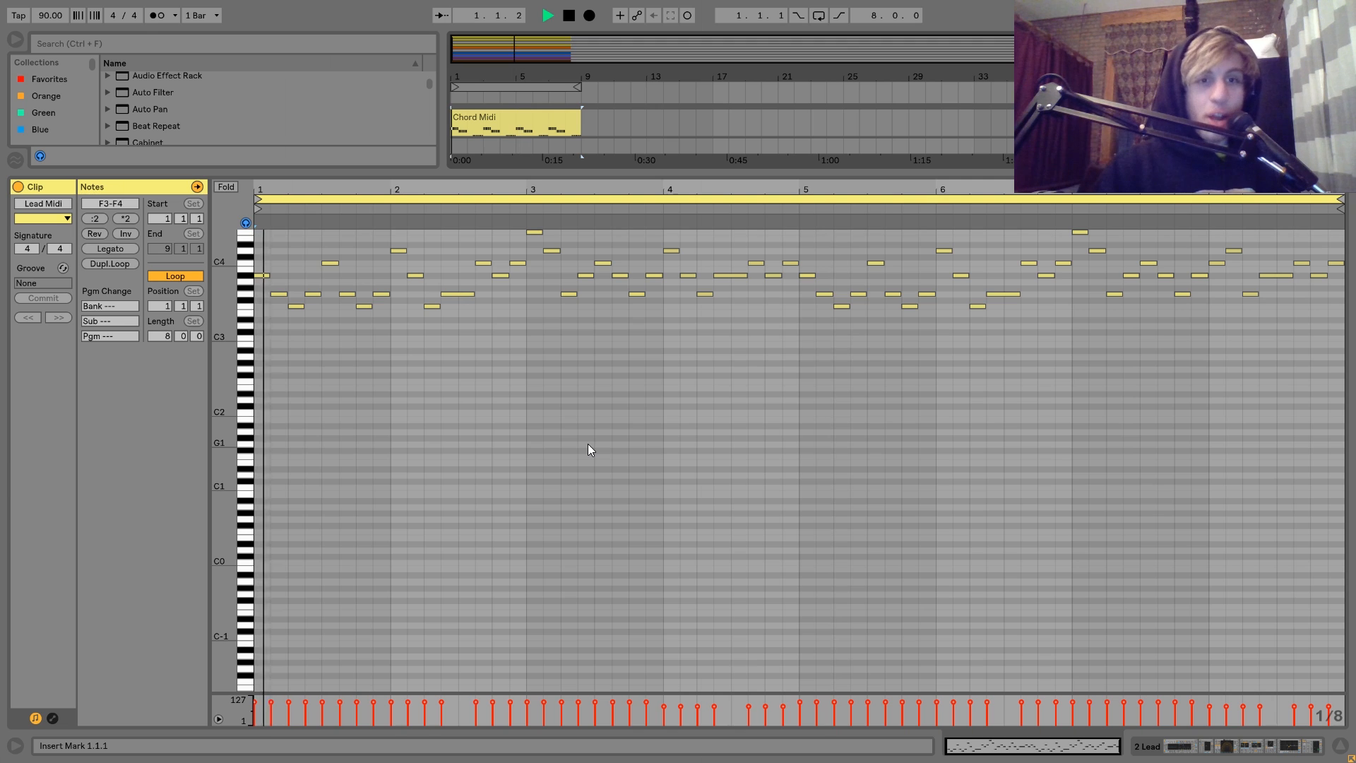
pyautogui.click(588, 443)
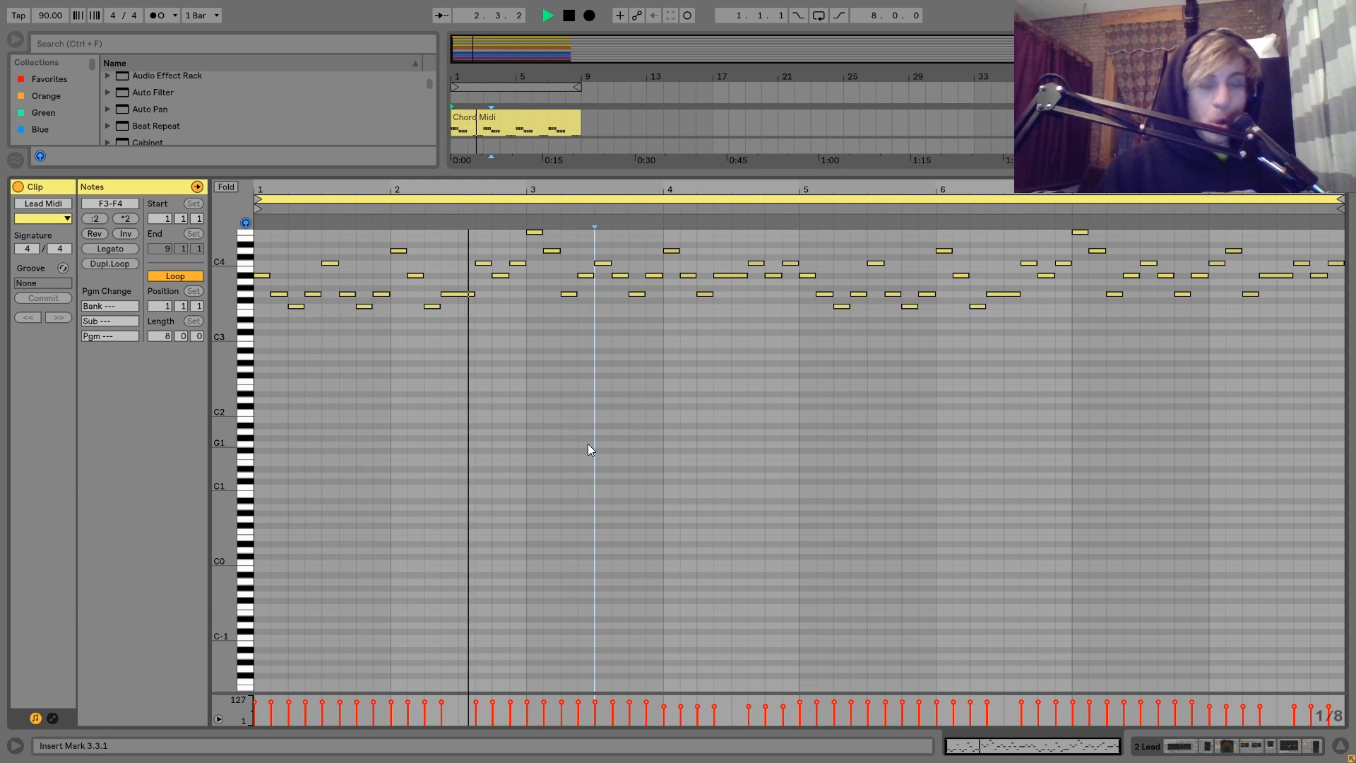
pyautogui.press('space')
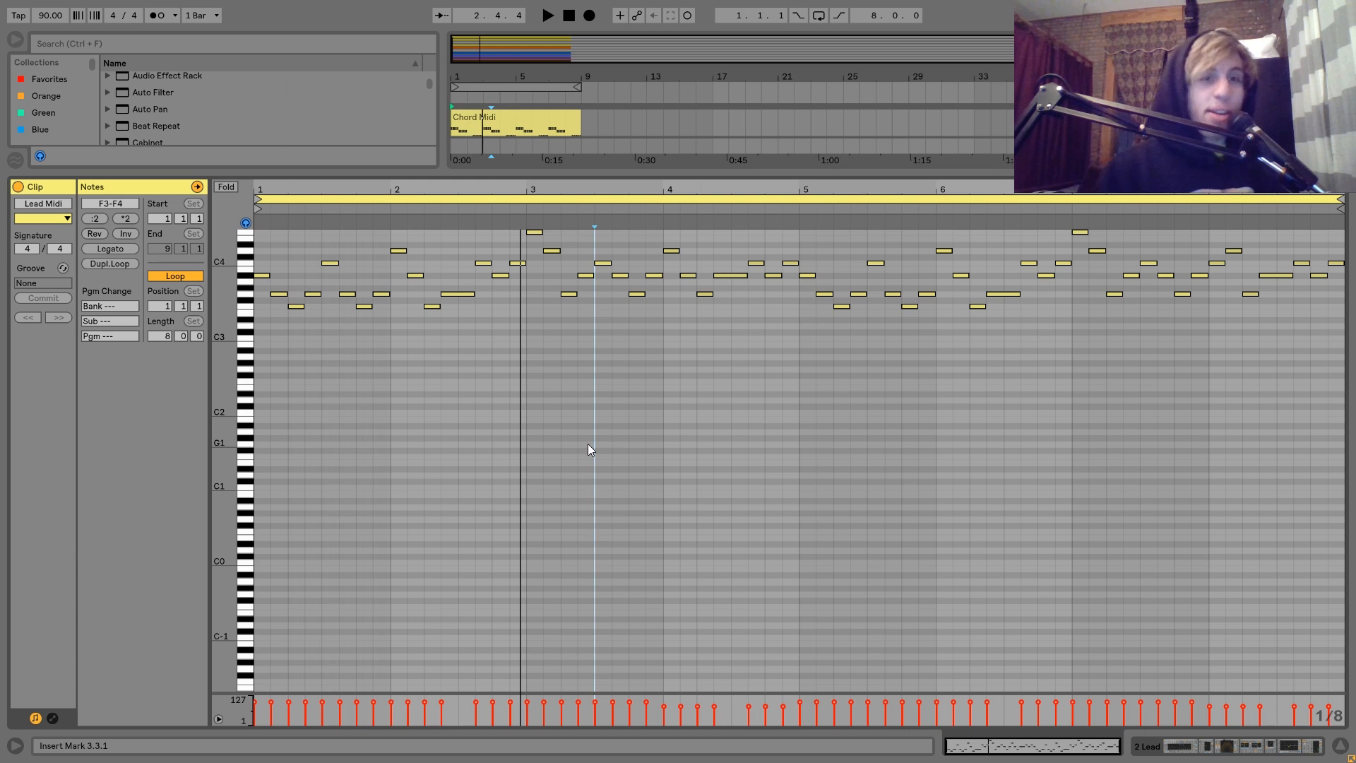
pyautogui.press('space')
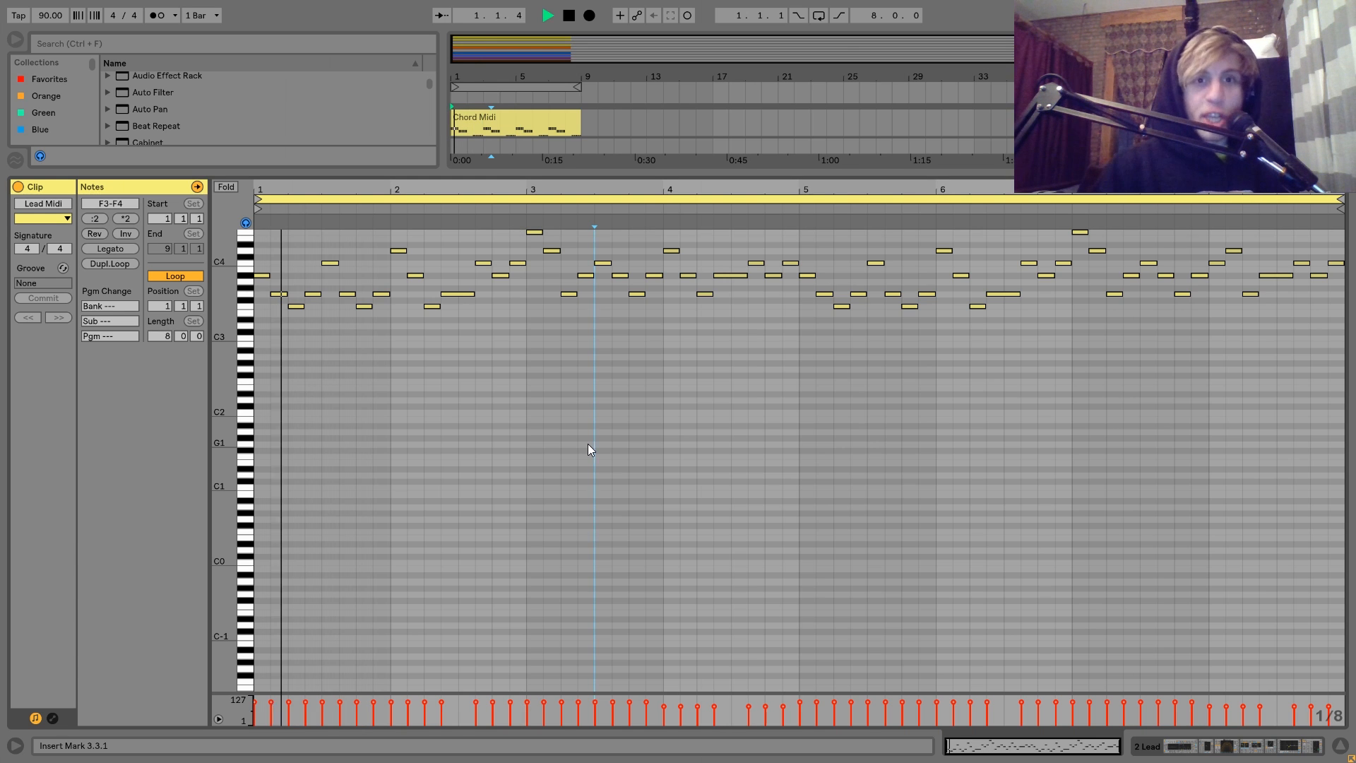
# - Show the Lead track's Analog, Chorus and Echo chain and play the soloed melody from its clip
pyautogui.doubleClick(1110, 117)
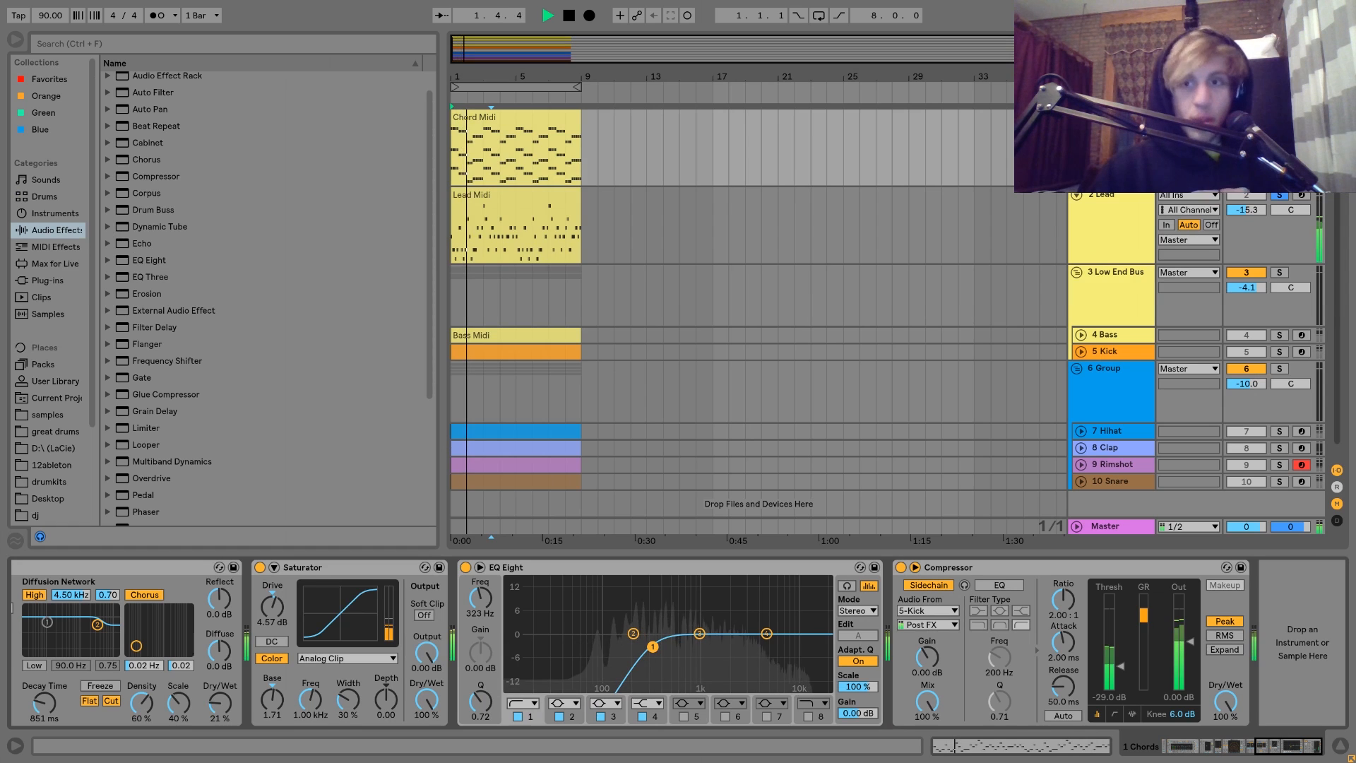
pyautogui.click(1108, 212)
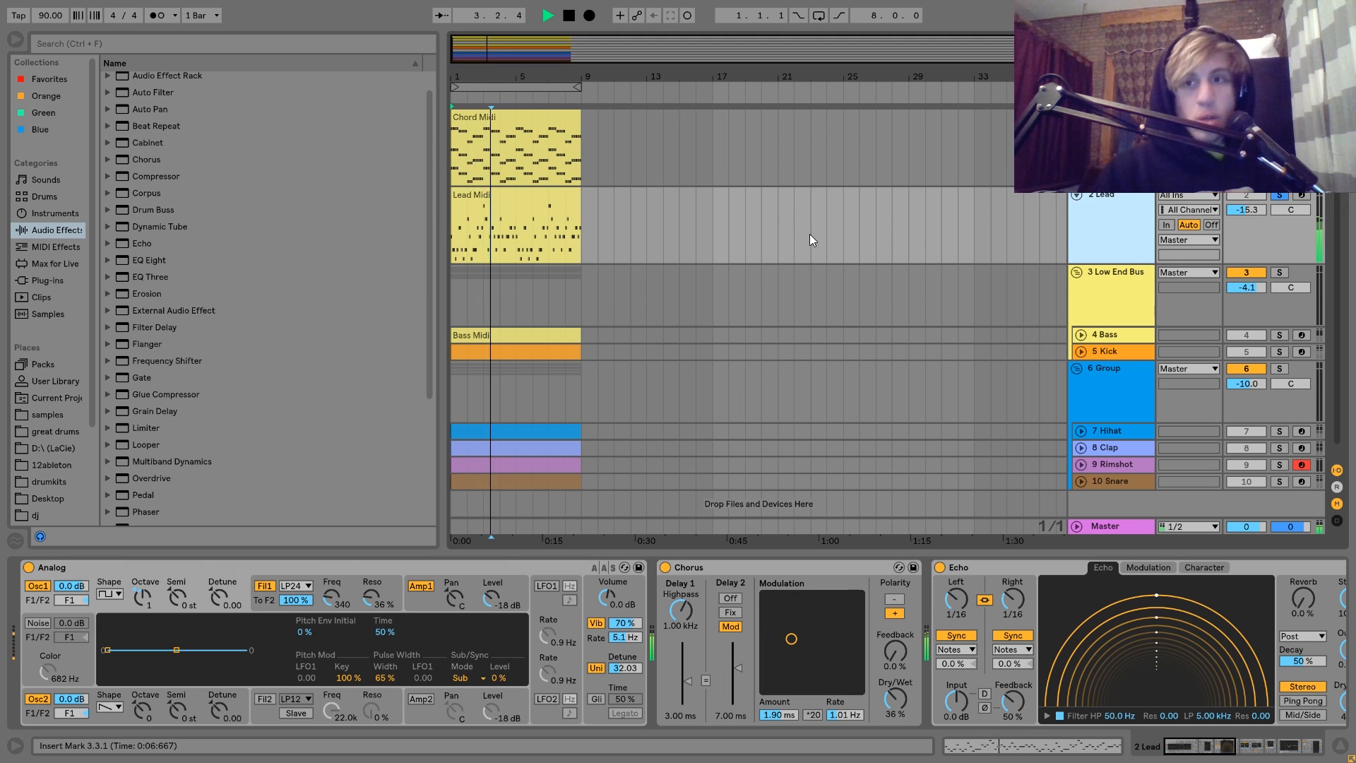
pyautogui.press('space')
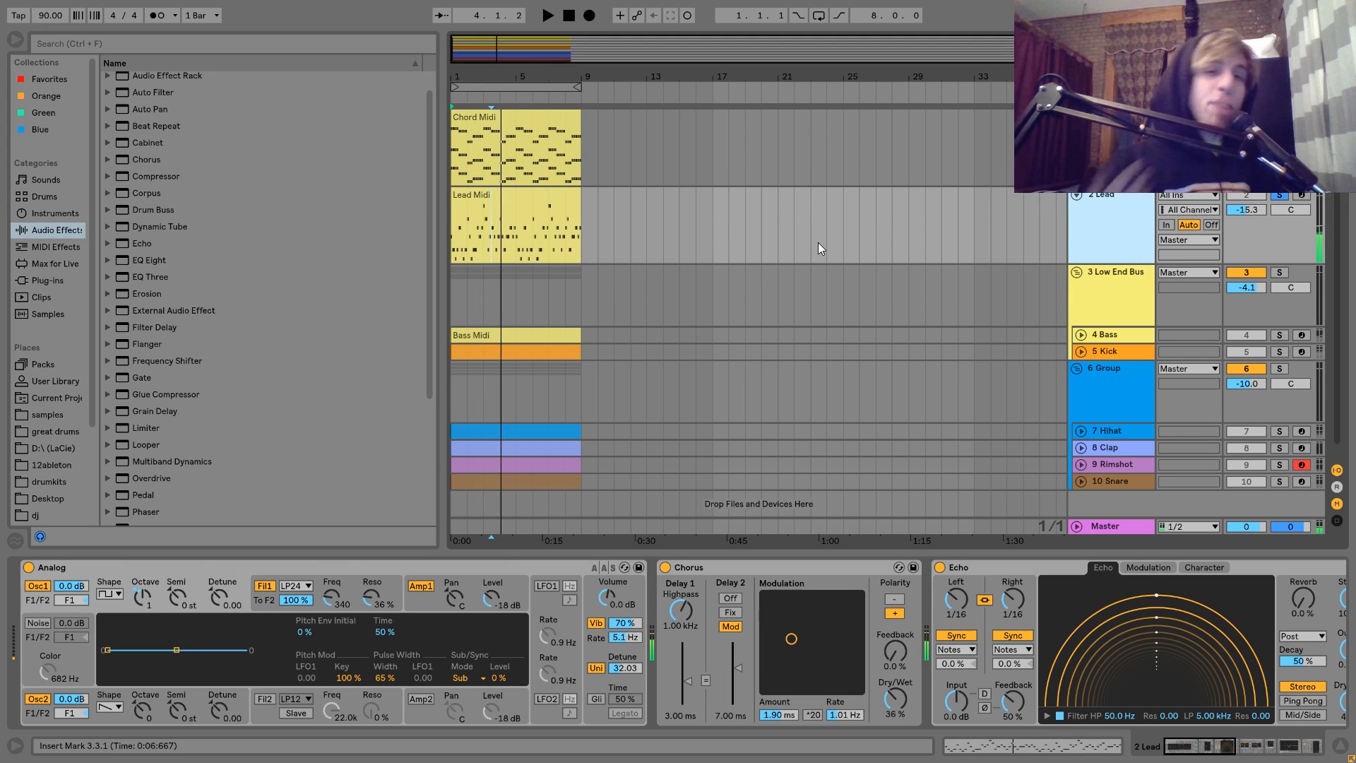
pyautogui.click(507, 195)
pyautogui.press('space')
pyautogui.press('space')
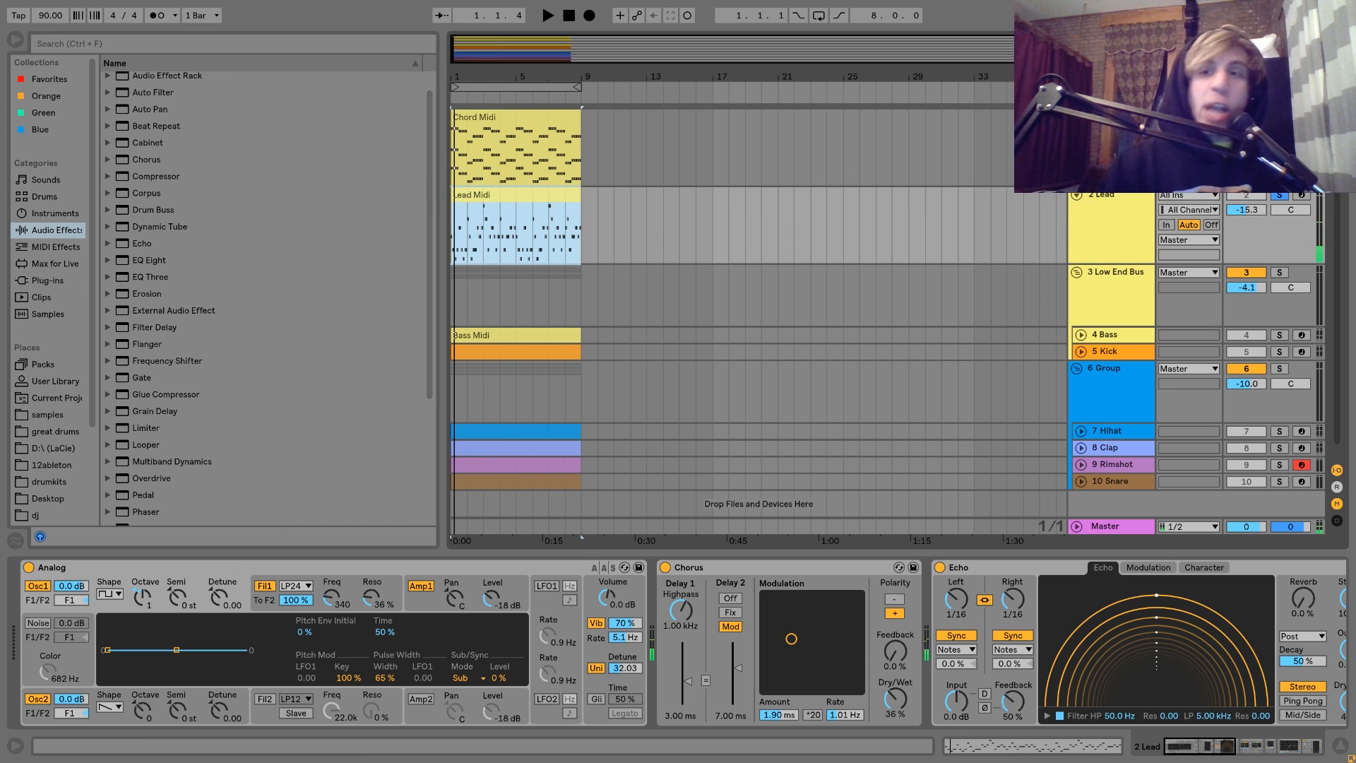
# - Compare the full beat without and with the Lead by muting and unmuting it around playback, and solo the track again
pyautogui.click(1247, 196)
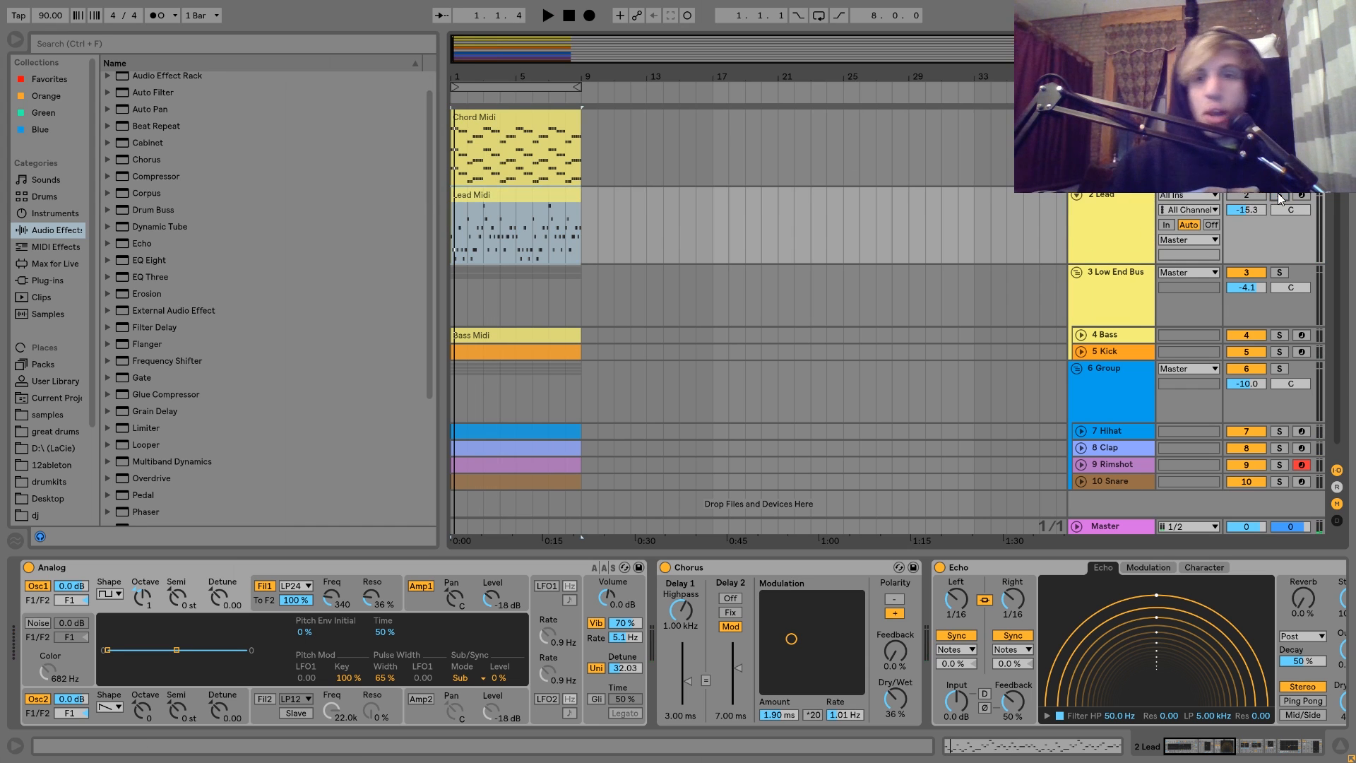
pyautogui.press('space')
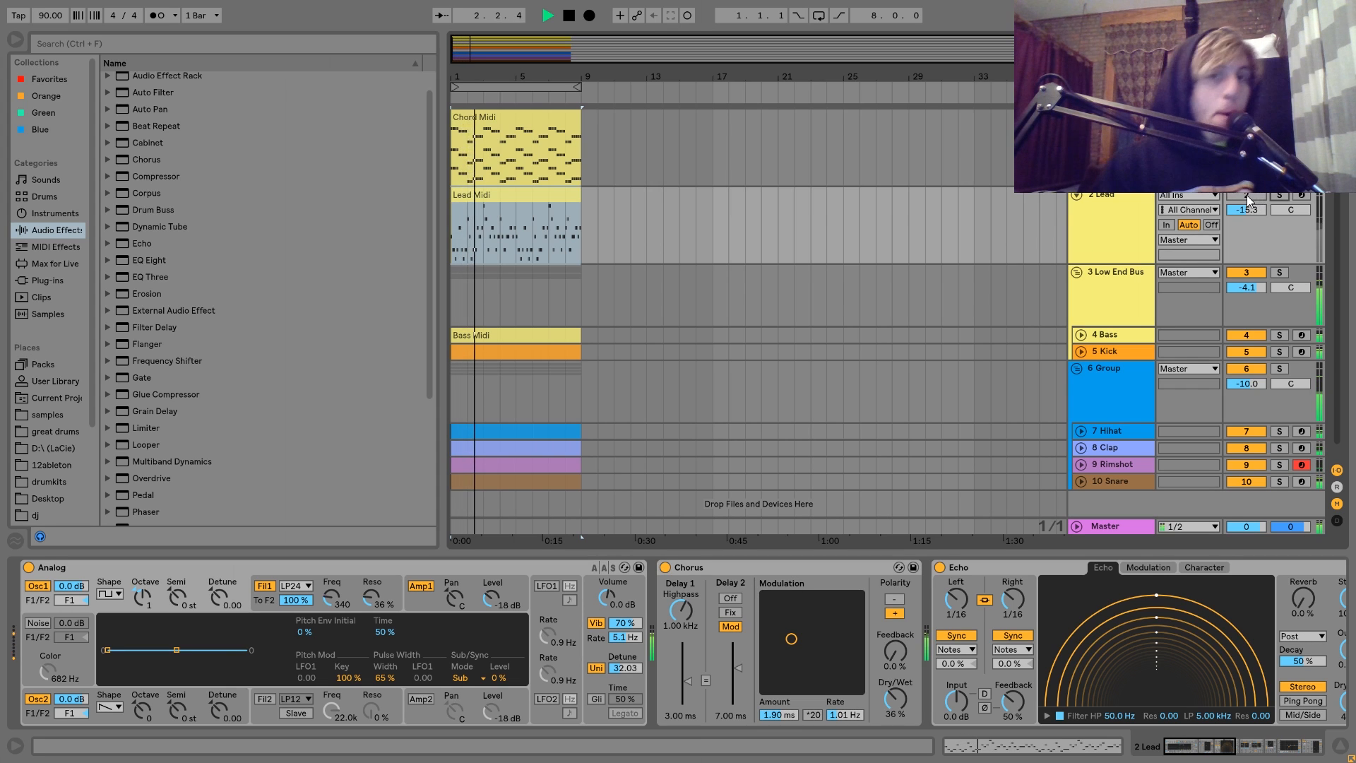
pyautogui.press('space')
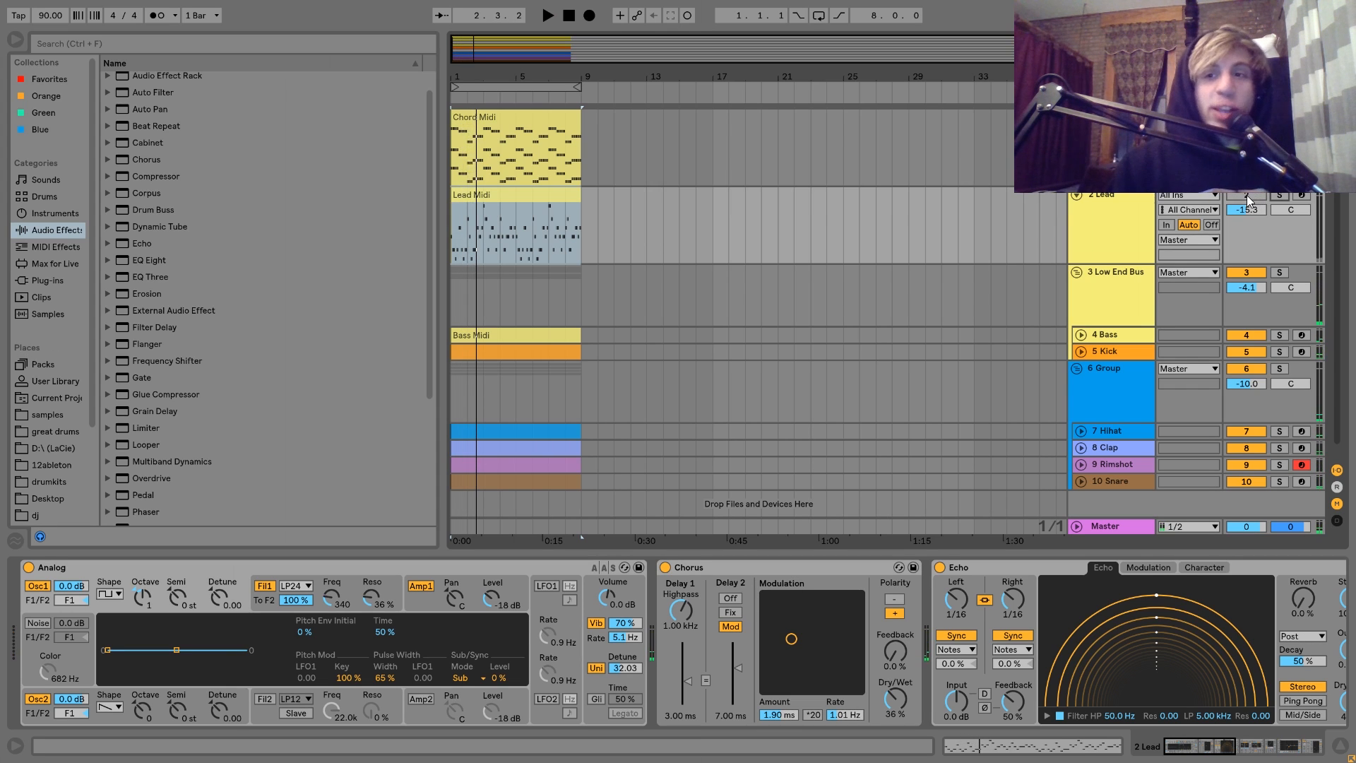
pyautogui.press('space')
pyautogui.click(1139, 206)
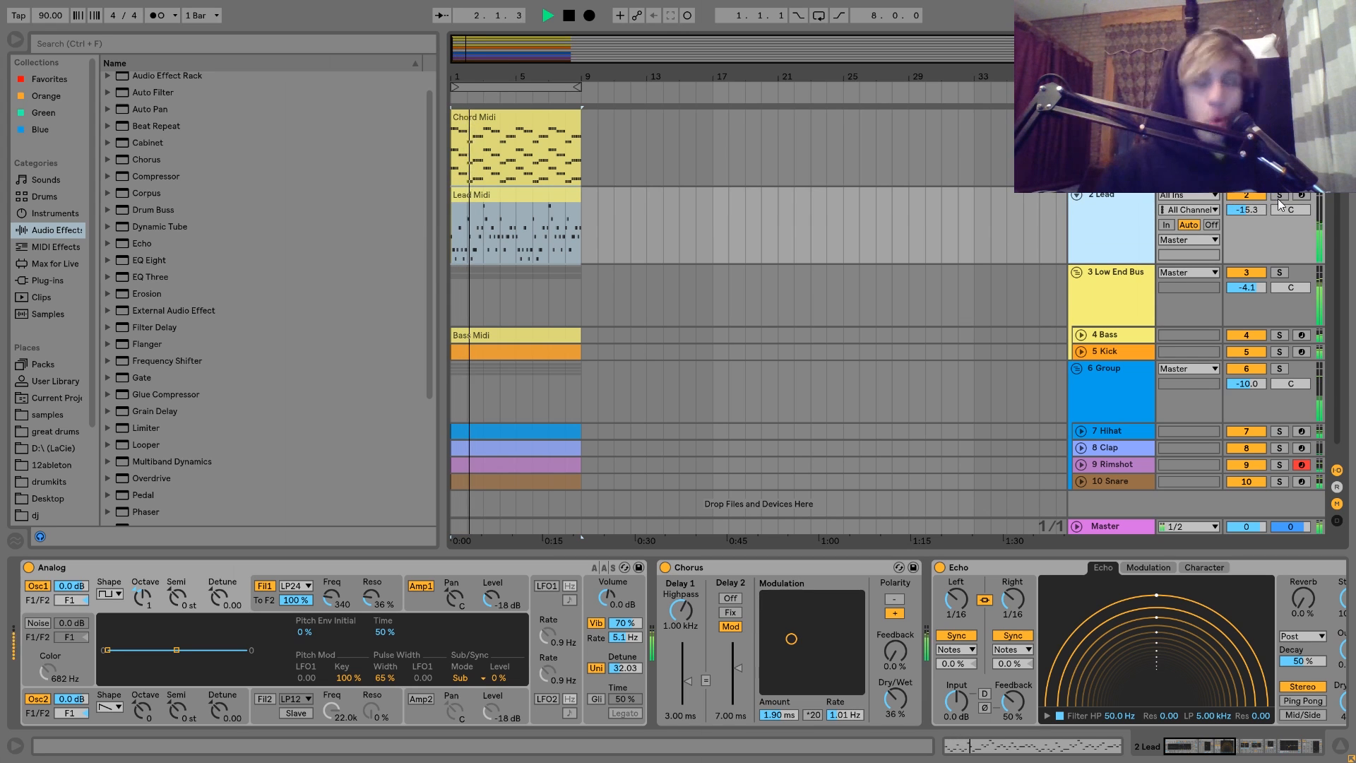
pyautogui.press('space')
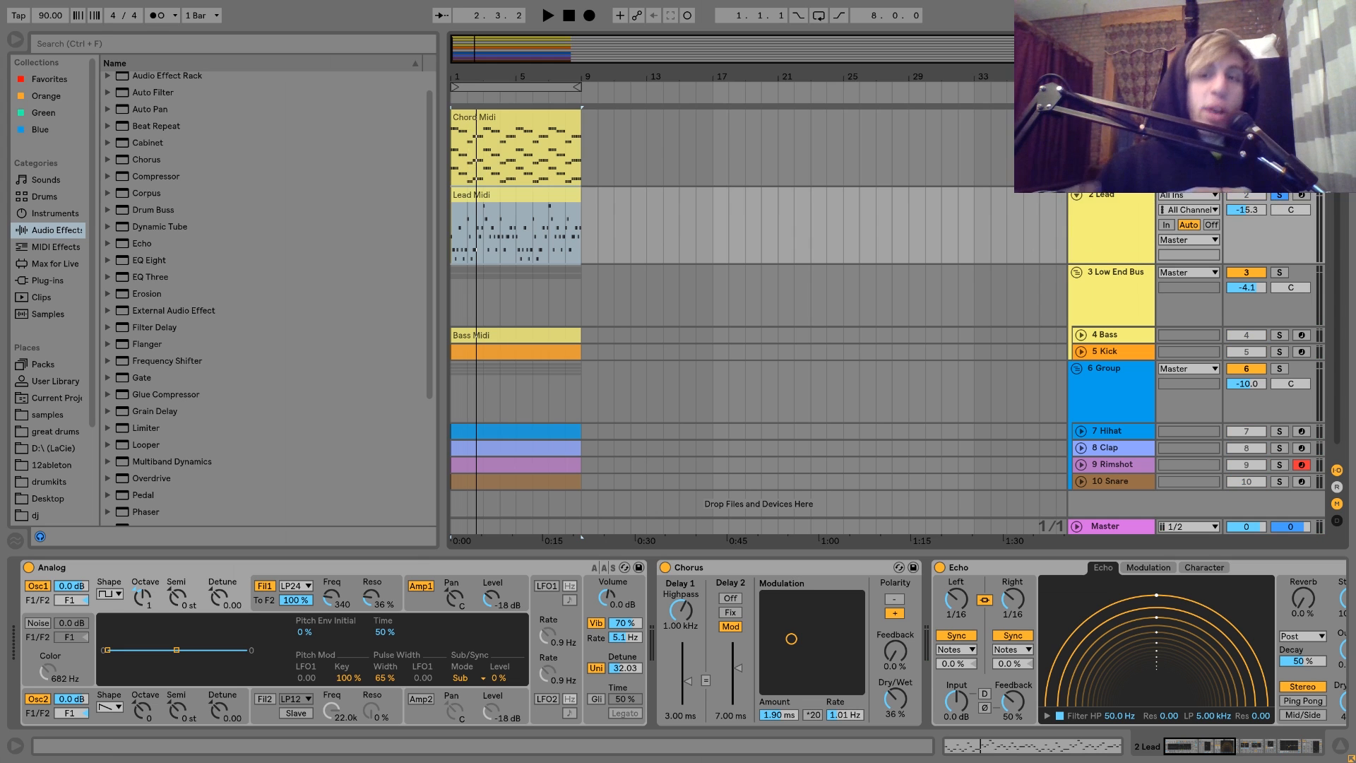
# - Play the start of the soloed Lead melody and select its Lead Midi clip
pyautogui.press('space')
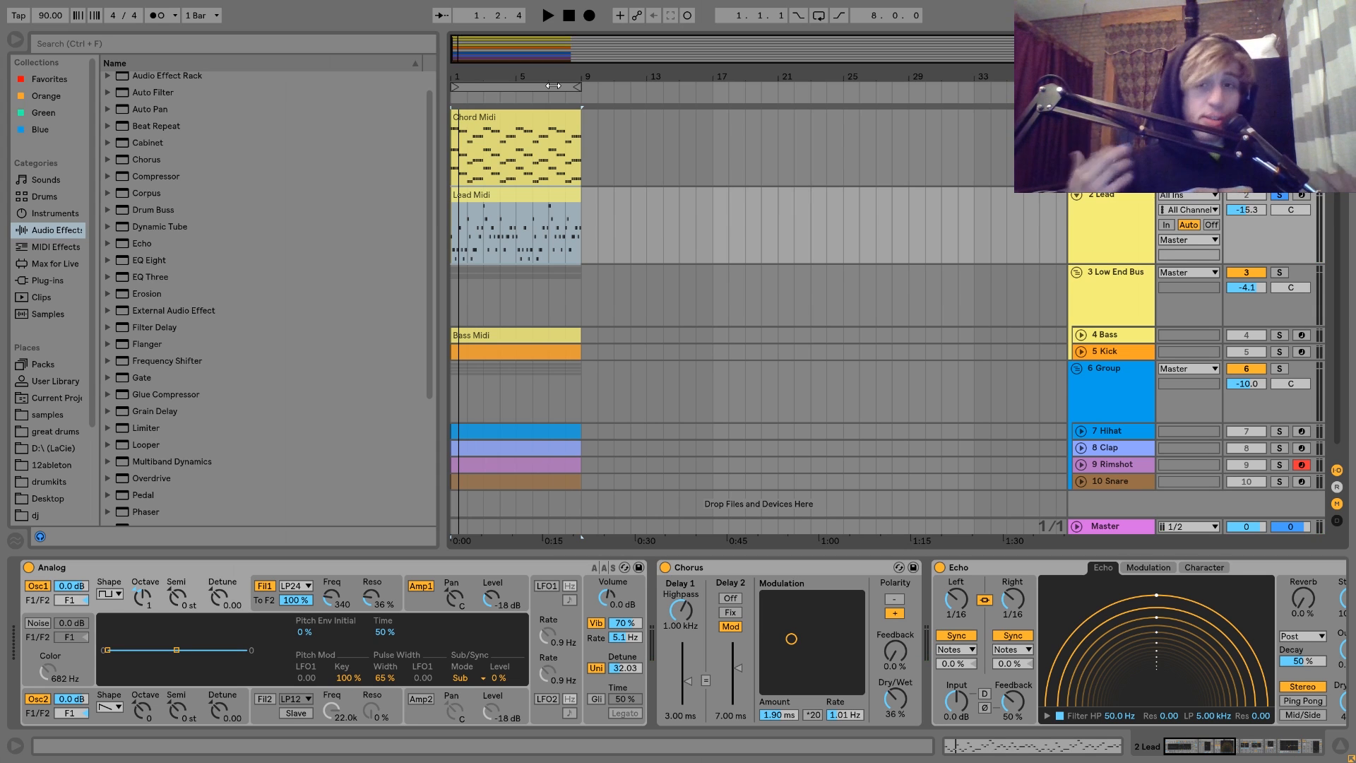
pyautogui.doubleClick(522, 189)
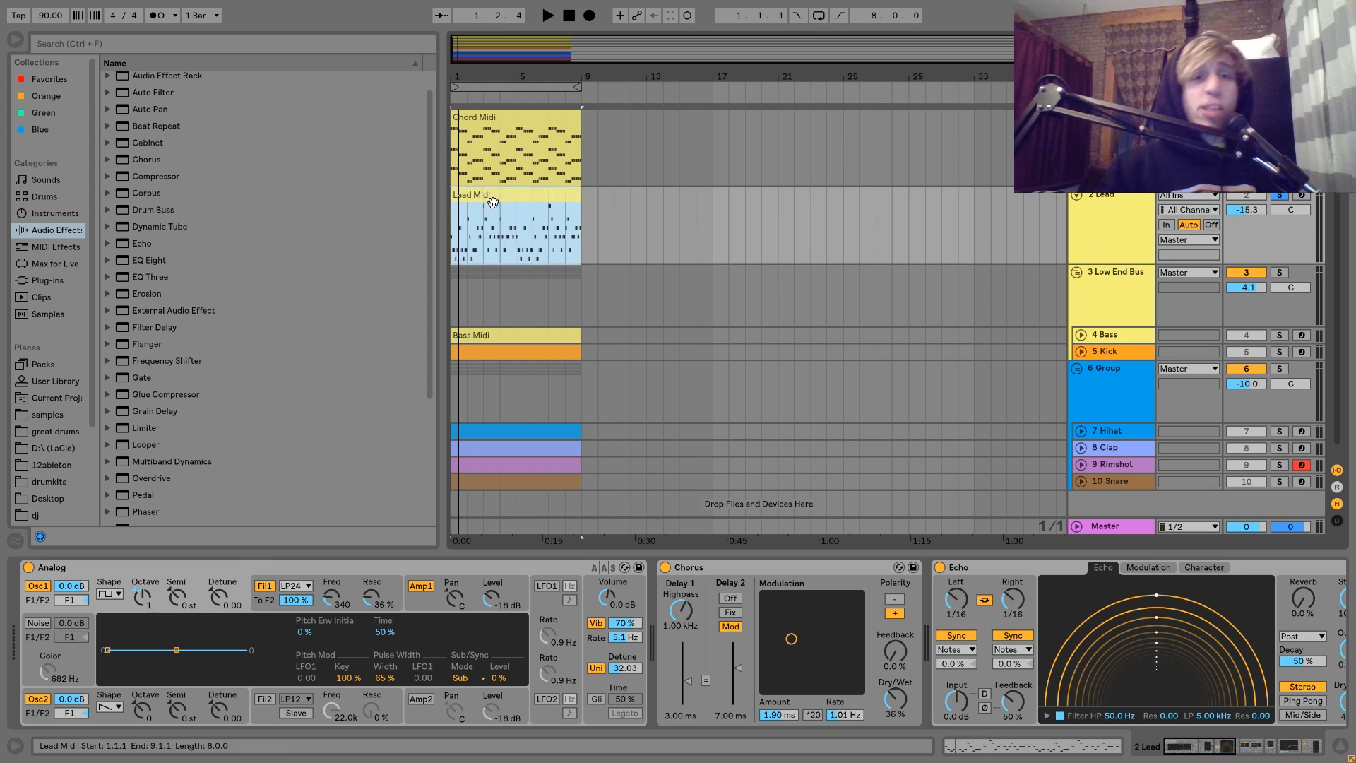
pyautogui.click(1228, 746)
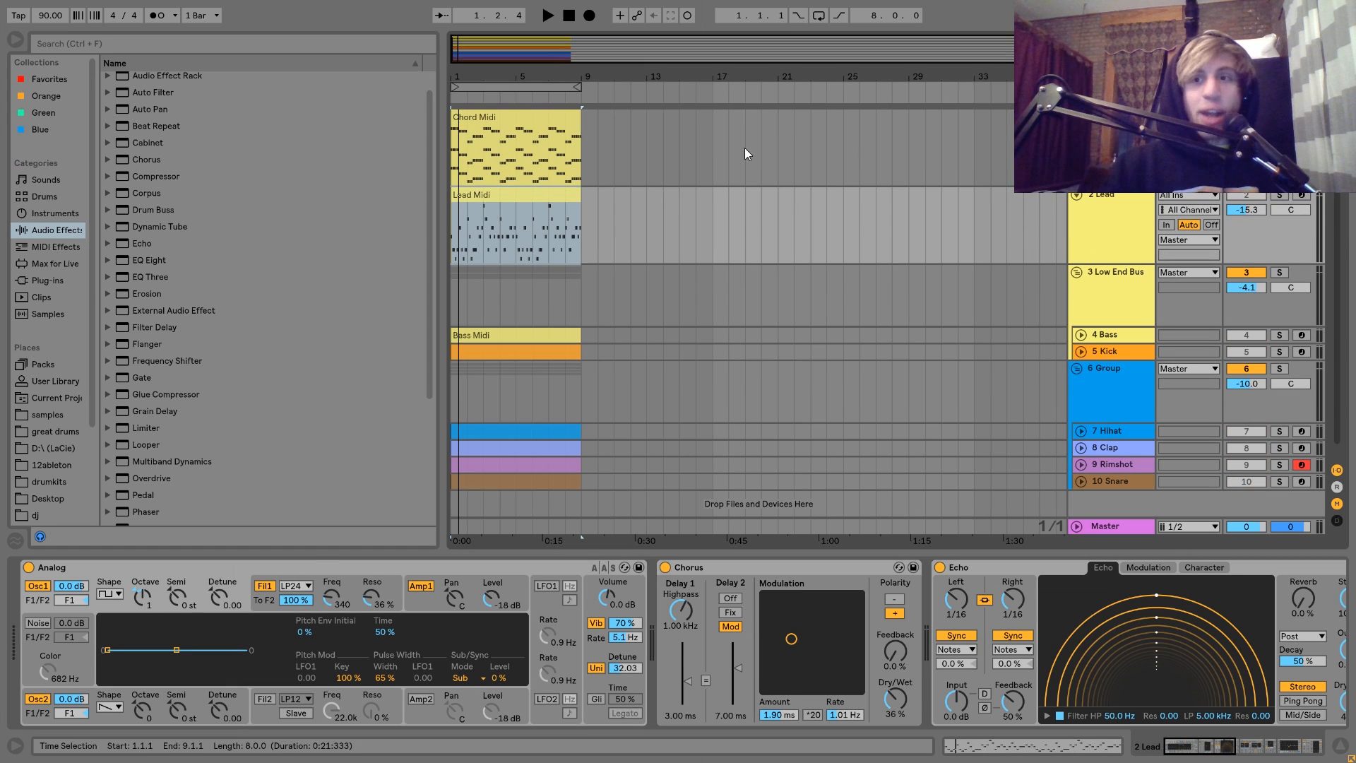
# - Add trial eighth notes D4, B3 and A#3 at the start of the Chord Midi clip, play them and delete them
pyautogui.doubleClick(515, 145)
pyautogui.doubleClick(258, 348)
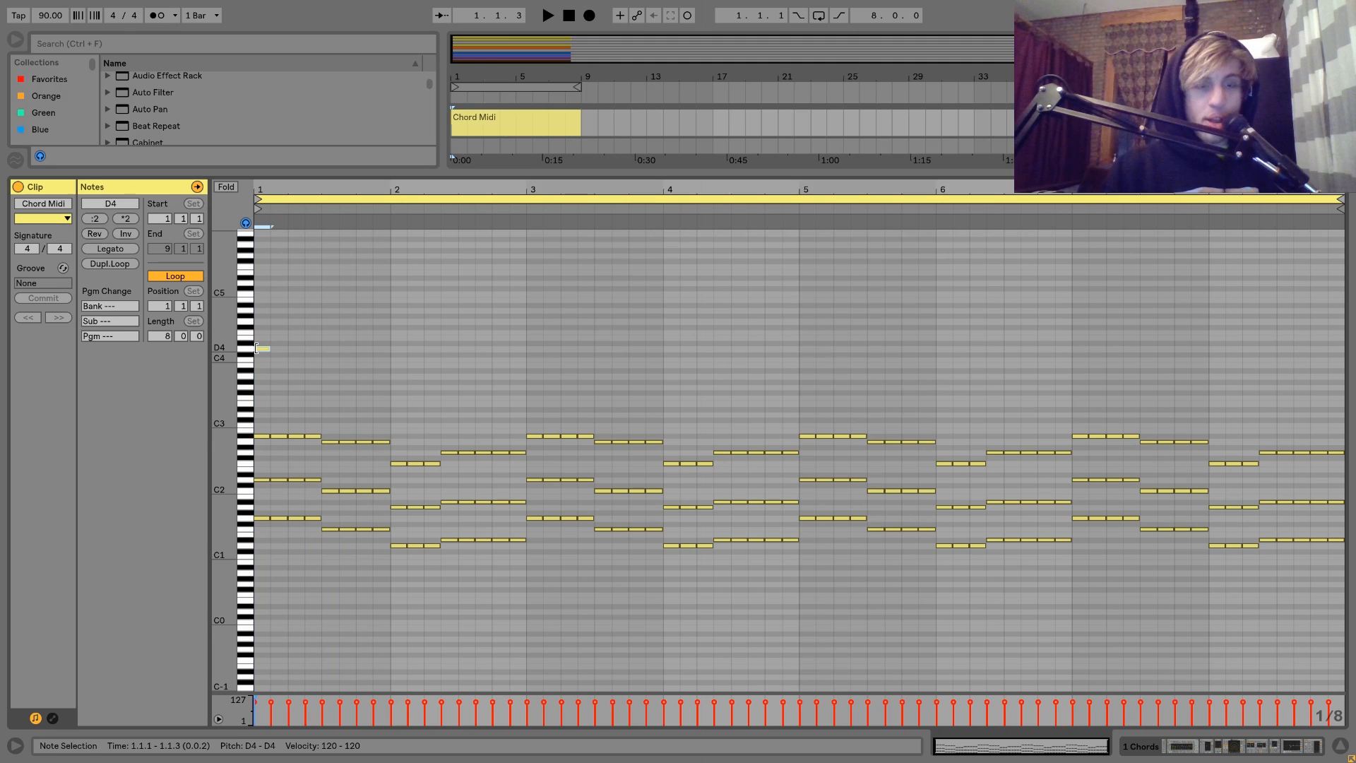
pyautogui.hotkey('ctrl', 'd')
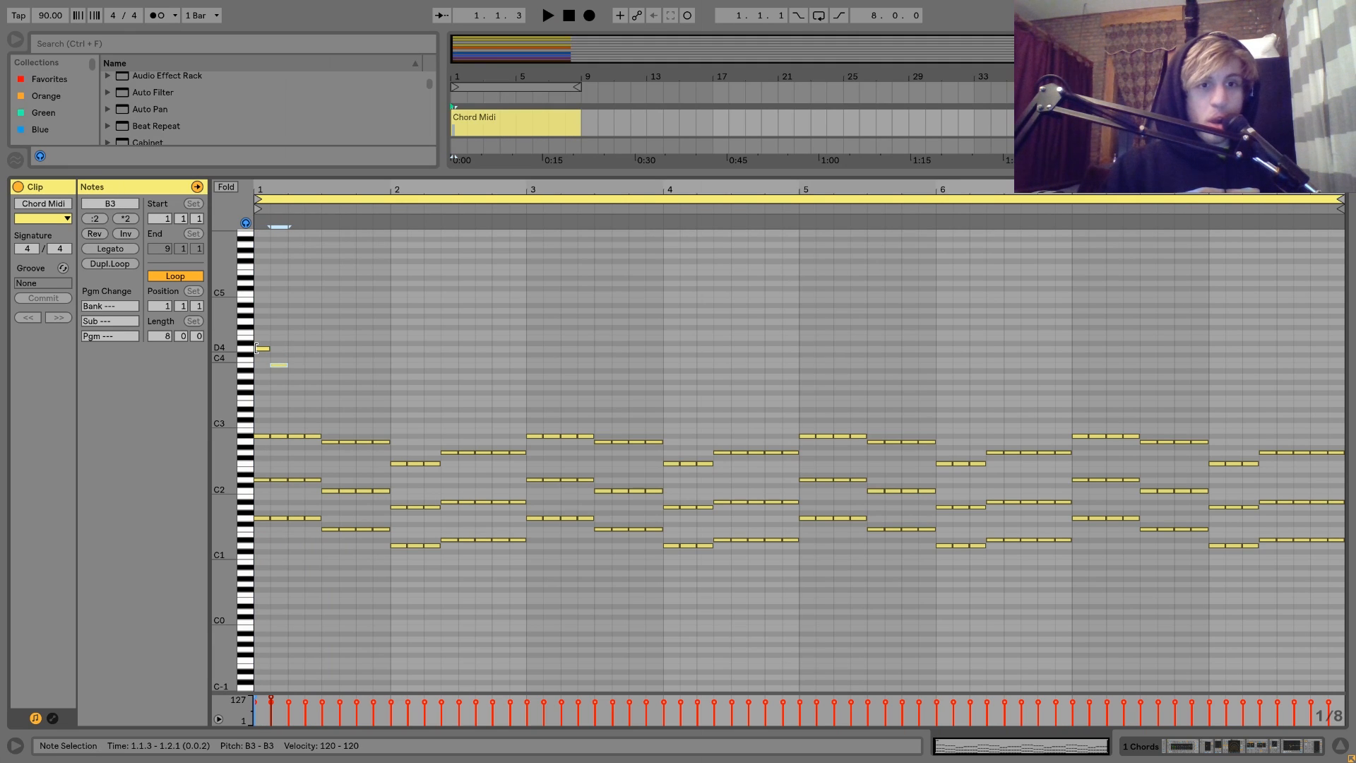
pyautogui.hotkey('ctrl', 'd')
pyautogui.press('Down')
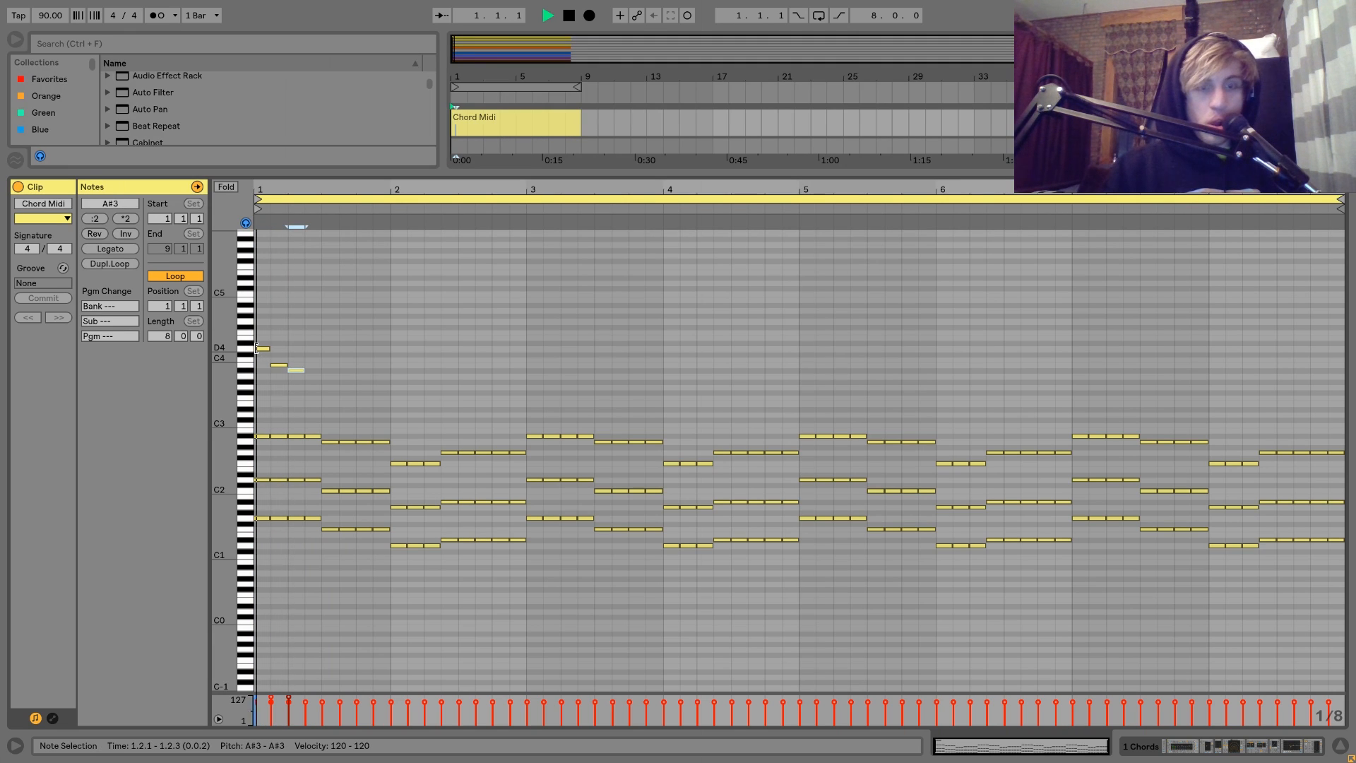
pyautogui.press('space')
pyautogui.moveTo(263, 337); pyautogui.dragTo(303, 374)
pyautogui.press('Delete')
pyautogui.click(303, 378)
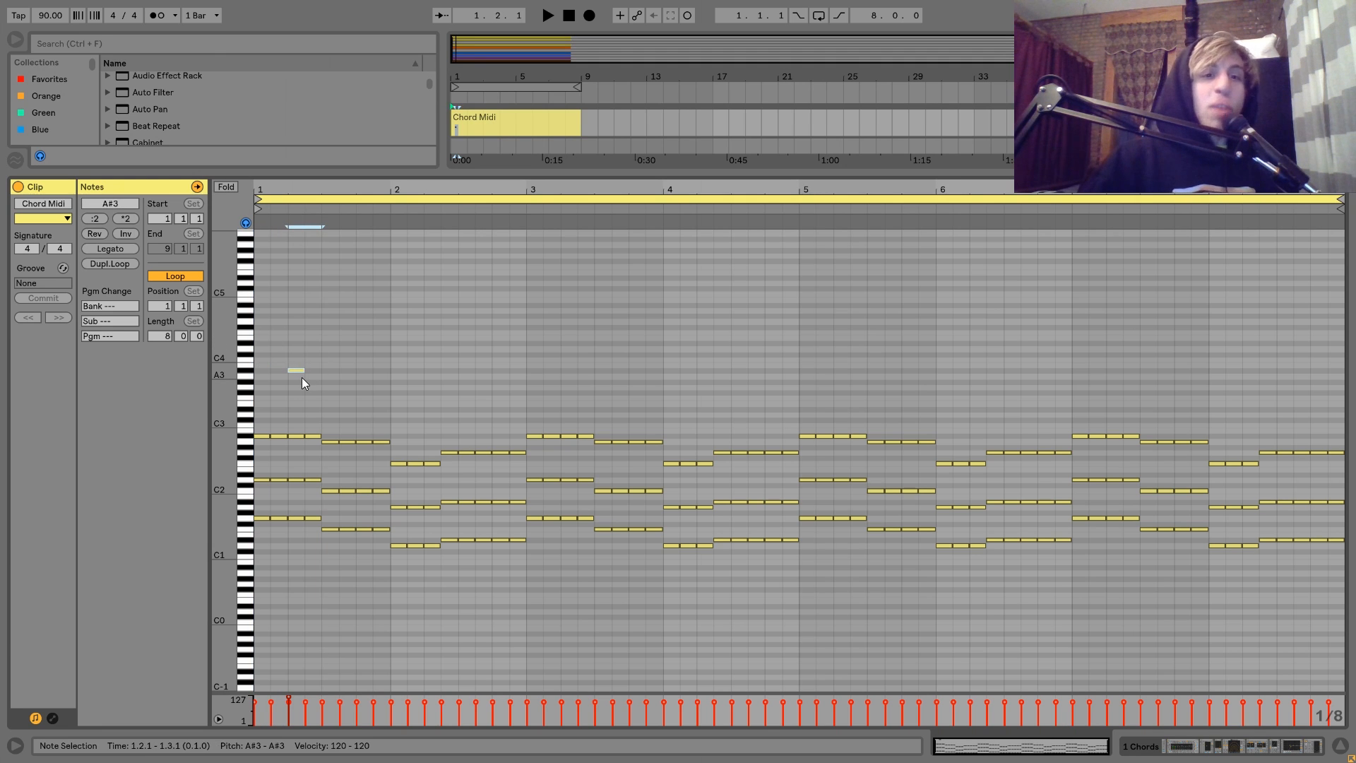
# - Bring up the soloed Lead track's Analog synth and examine both oscillator shapes and the Filter 1 envelope settings
pyautogui.hotkey('shift', 'Tab')
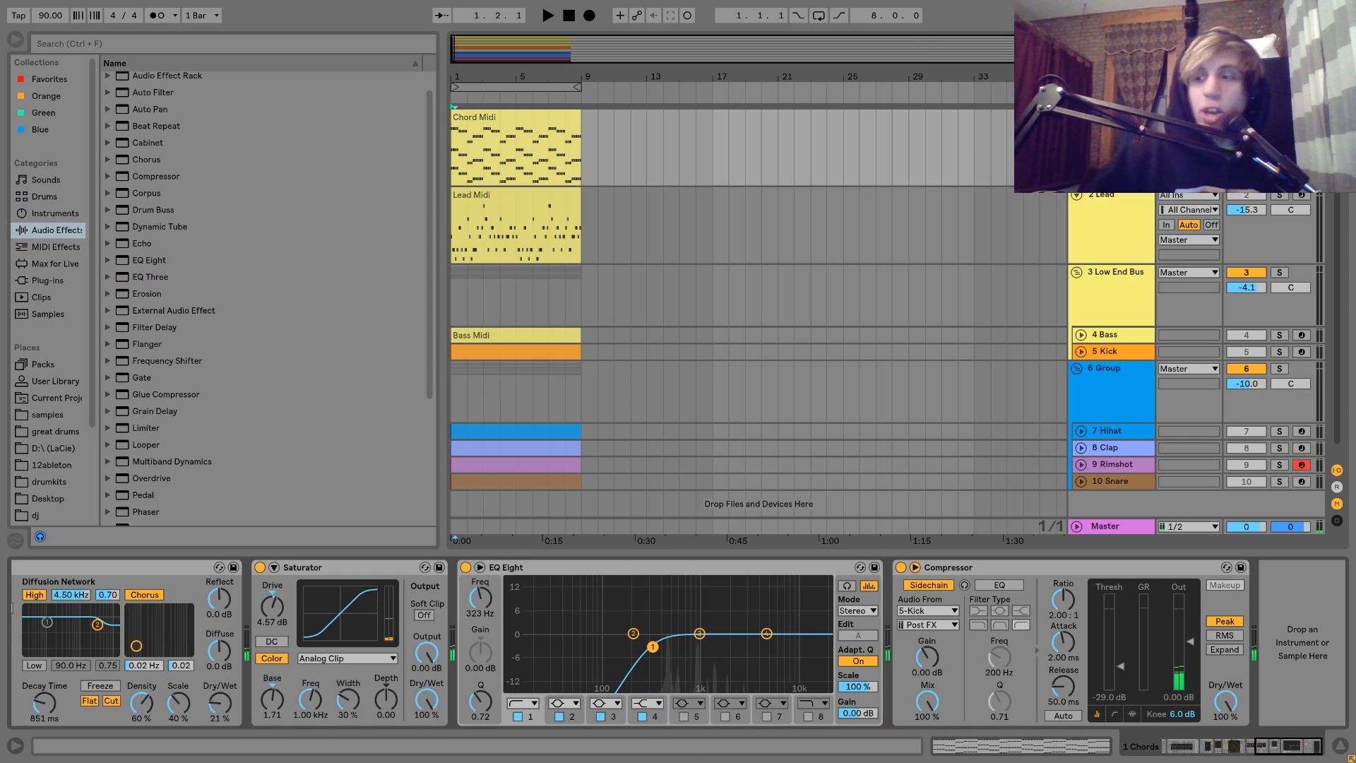
pyautogui.click(1111, 215)
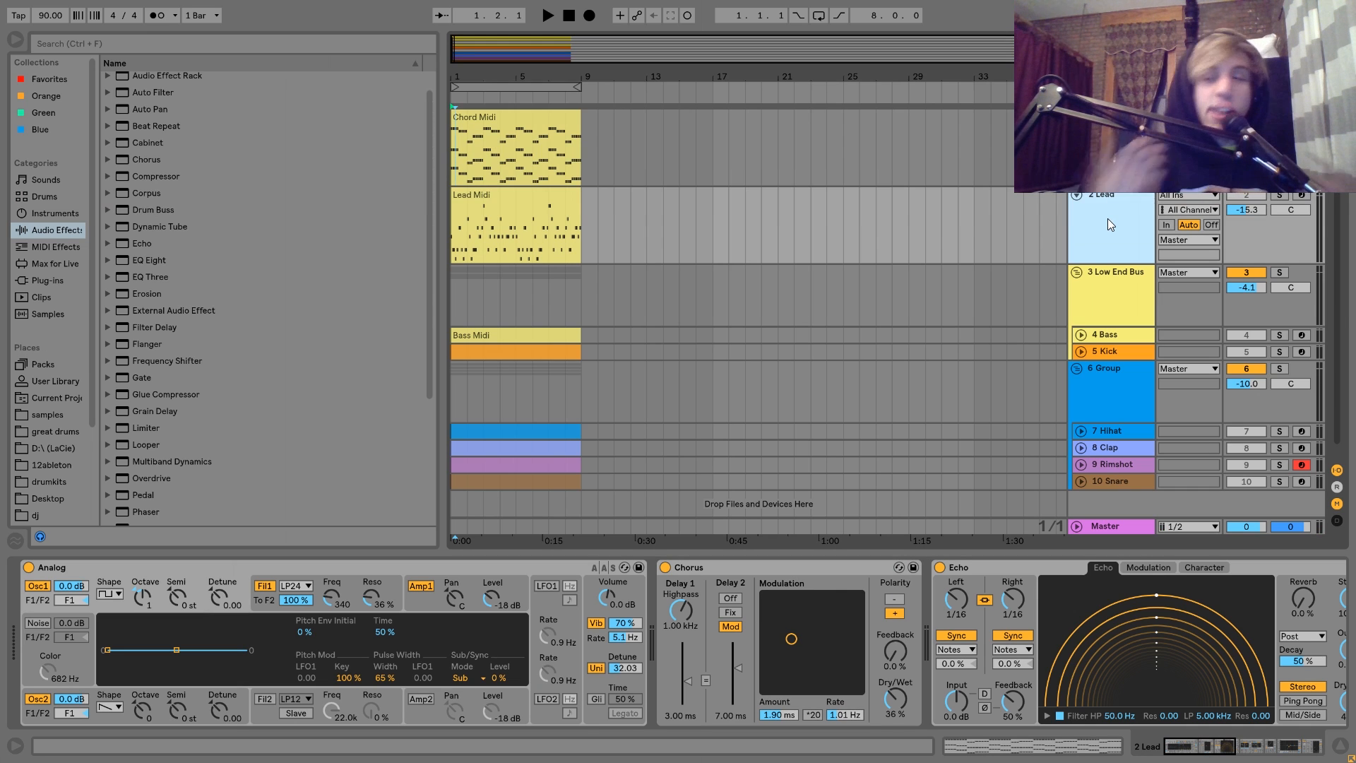
pyautogui.click(1279, 194)
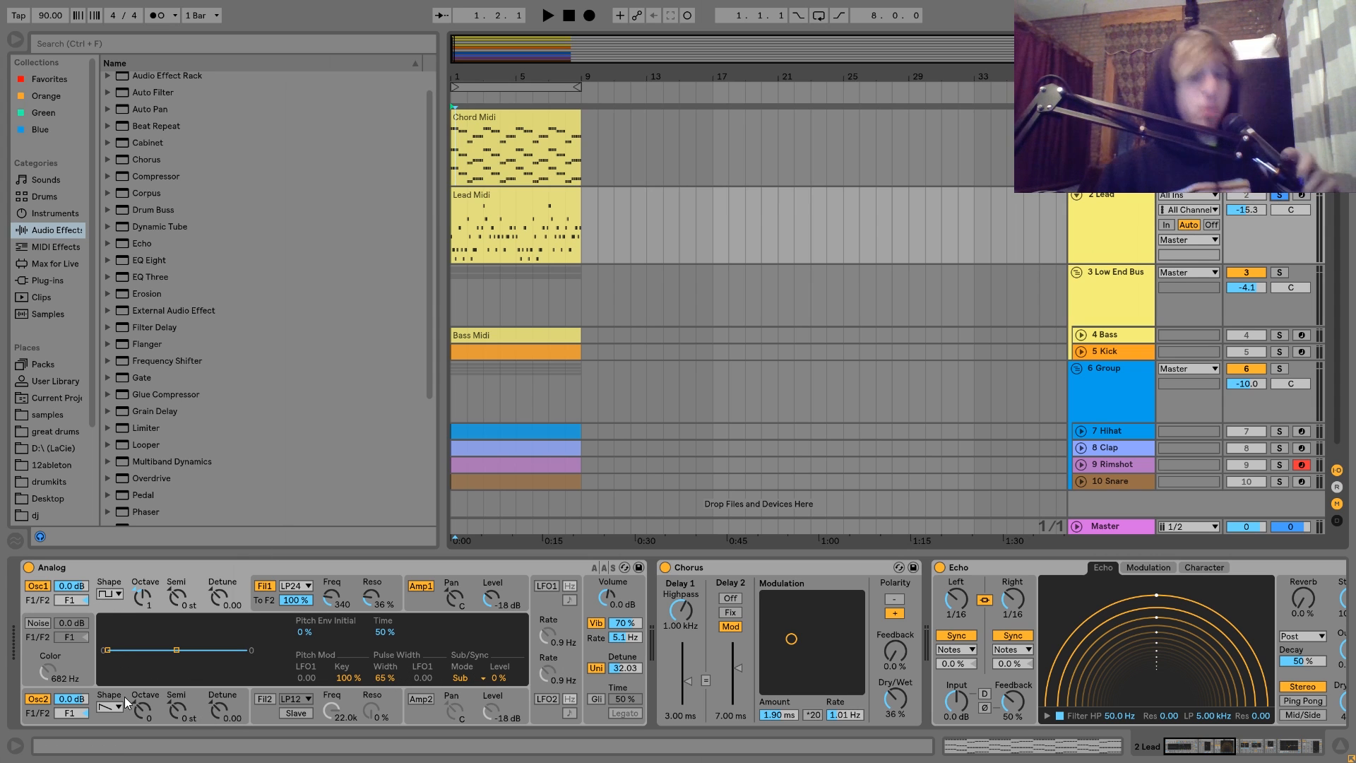
pyautogui.click(103, 719)
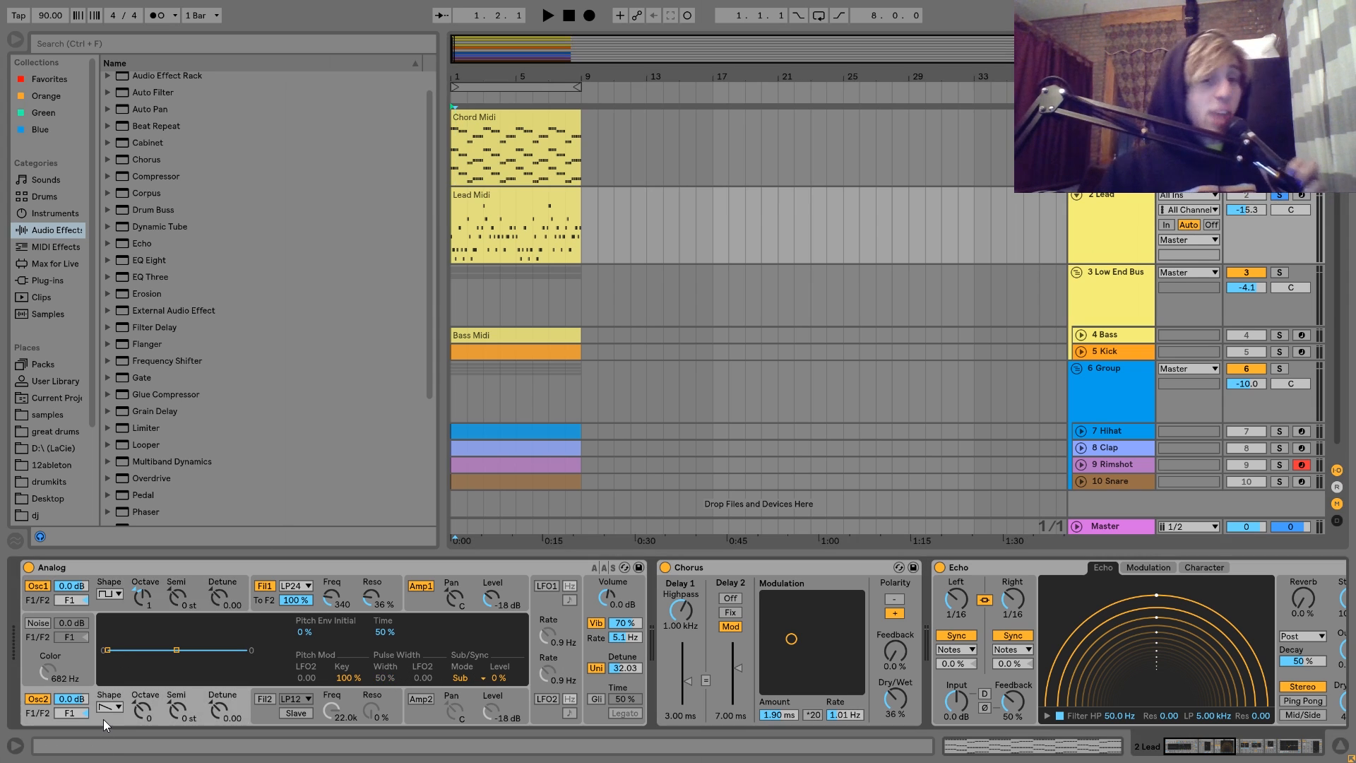
pyautogui.click(113, 602)
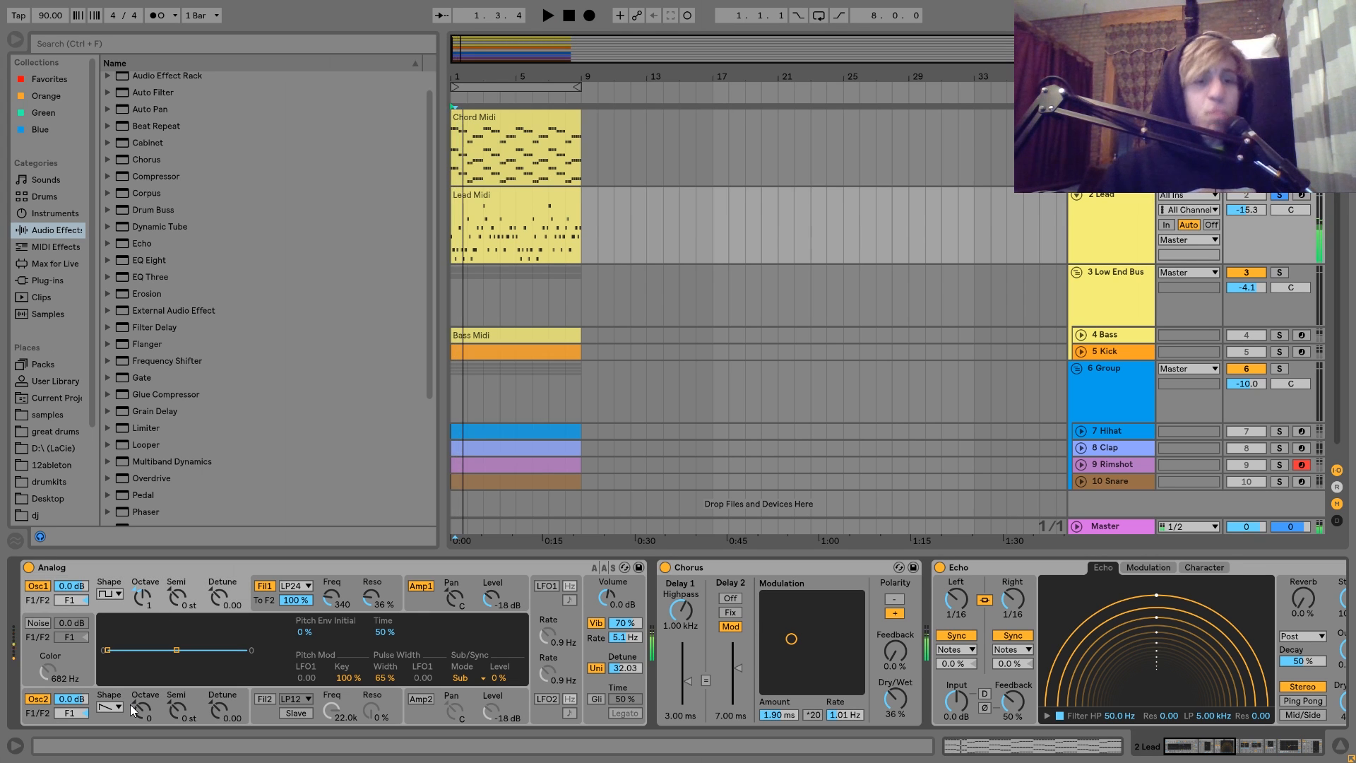
pyautogui.click(264, 595)
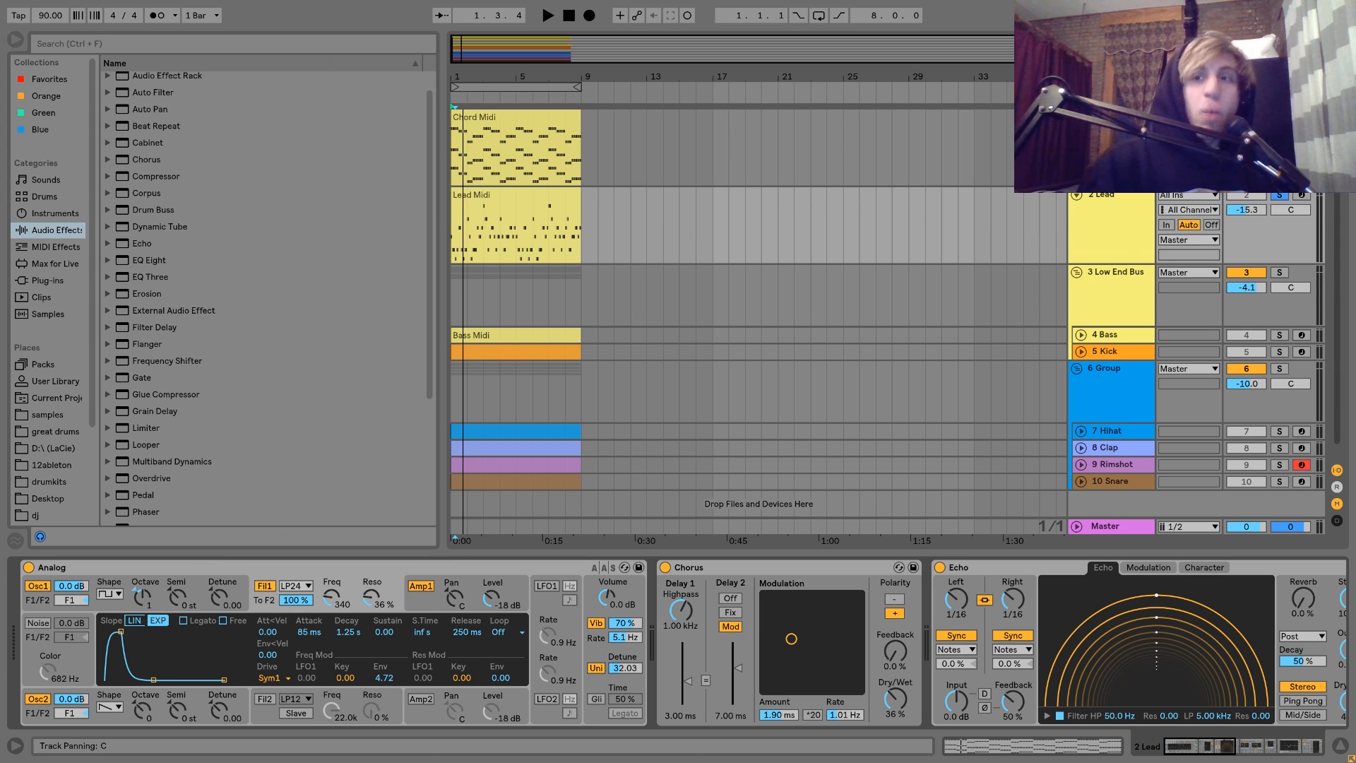
# - Play the opening with the Lead track's solo off and on to compare its sound in the beat and alone
pyautogui.press('space')
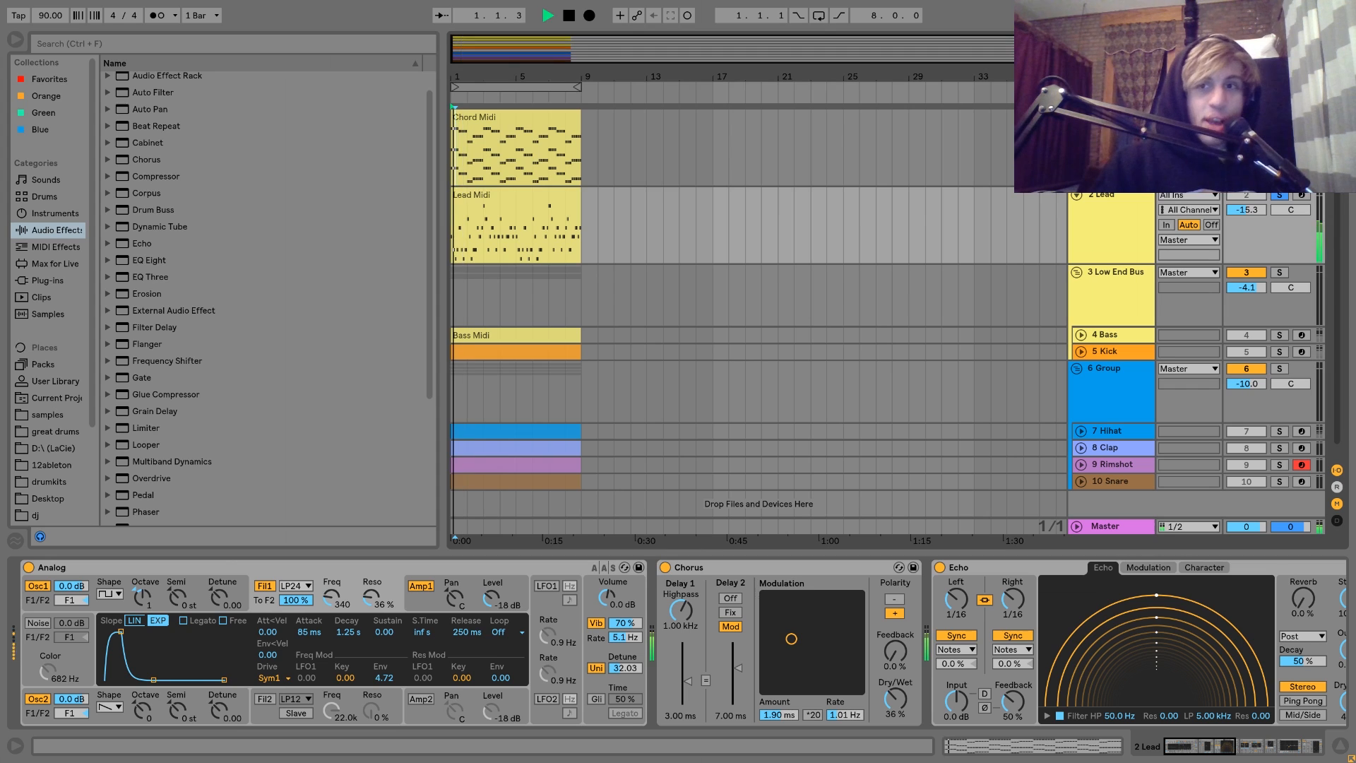
pyautogui.press('s')
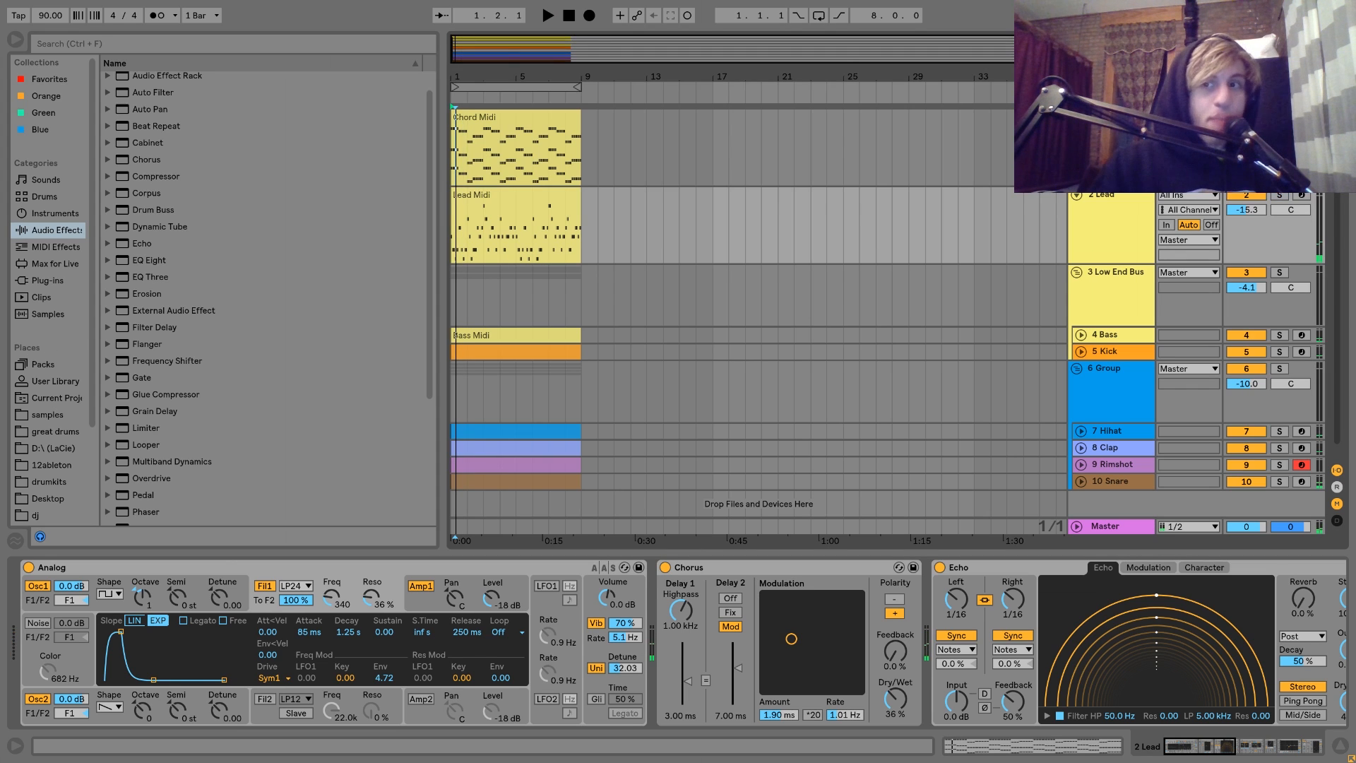
pyautogui.press('space')
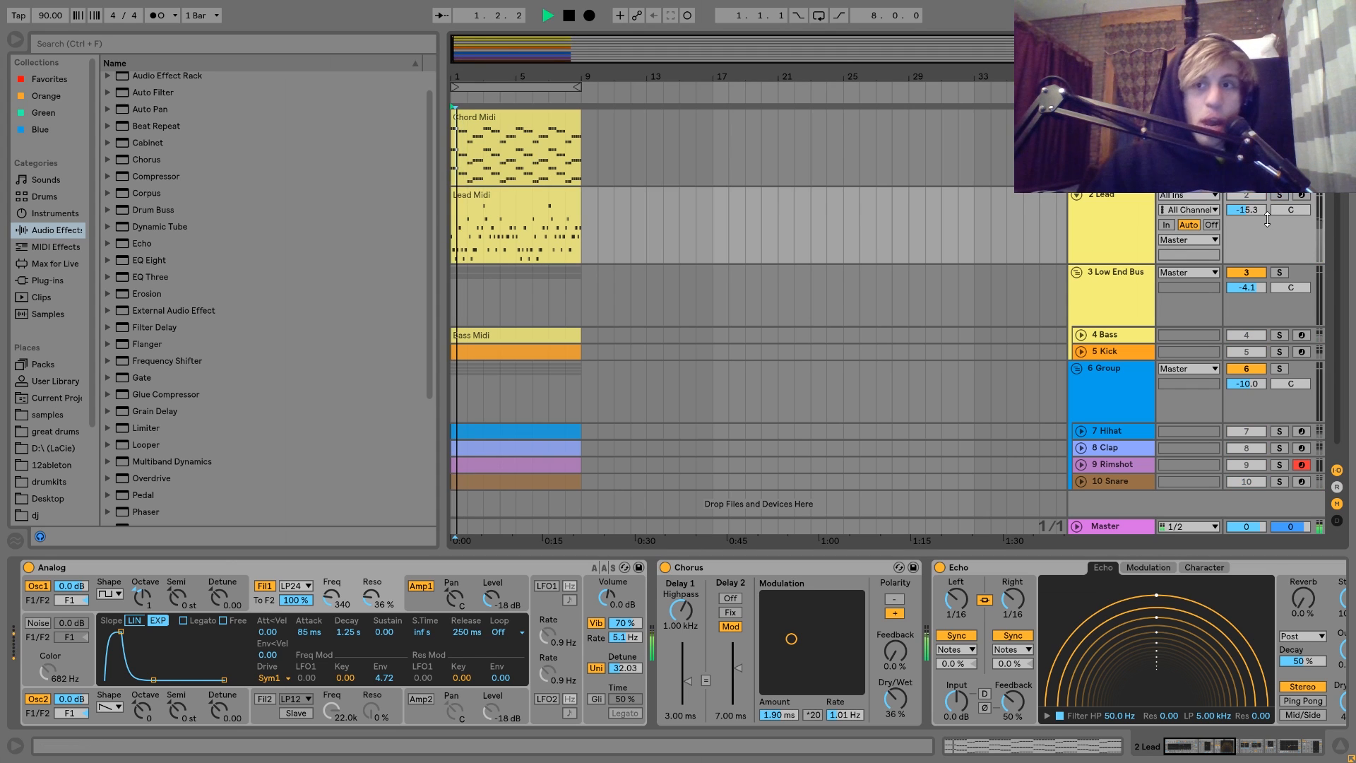
pyautogui.click(1279, 195)
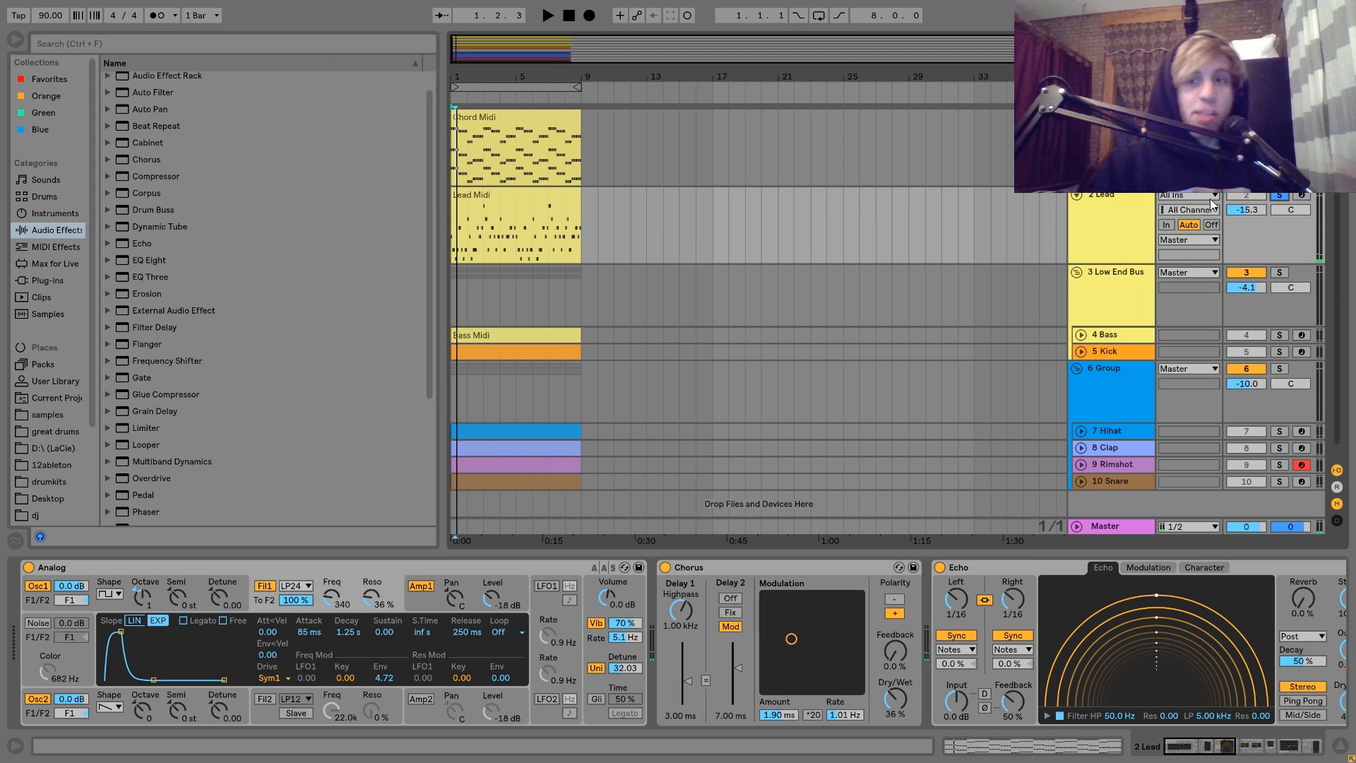
pyautogui.press('space')
pyautogui.click(1090, 229)
pyautogui.press('space')
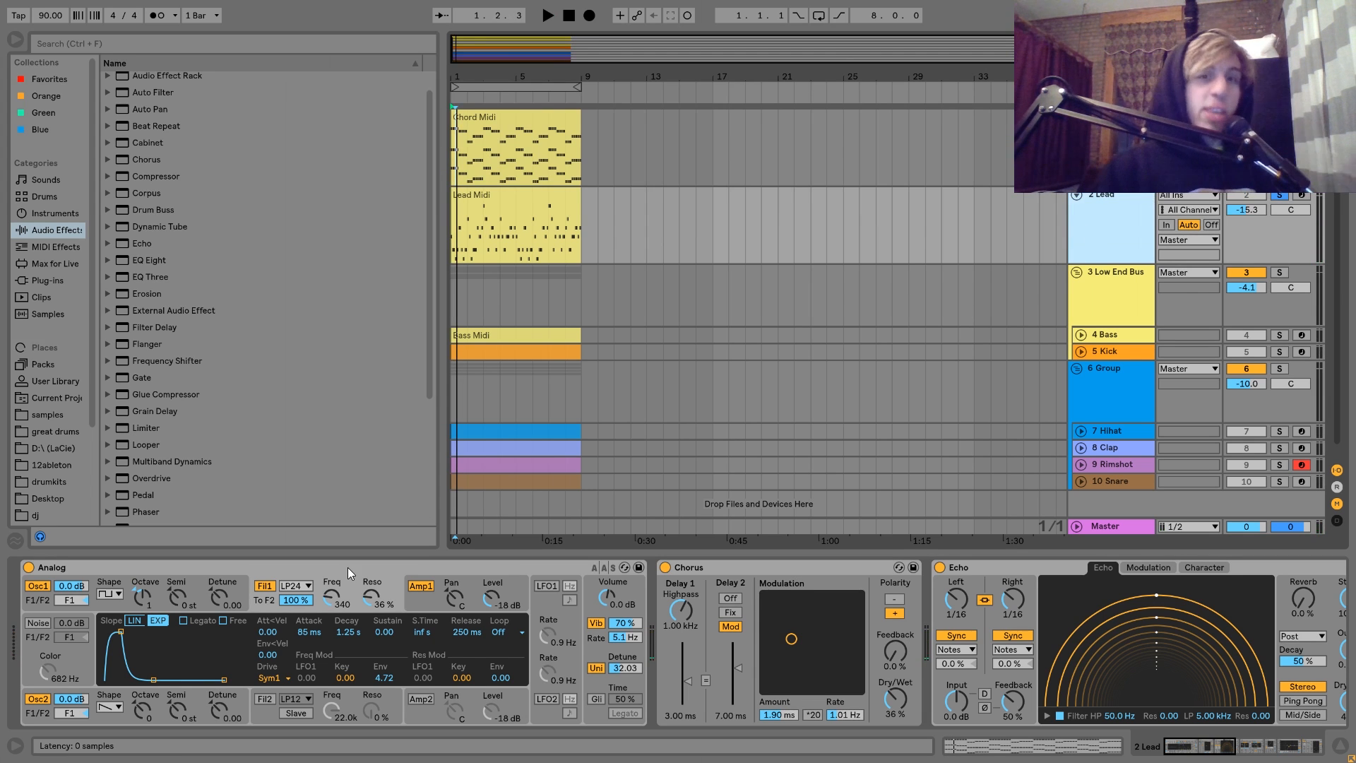
# - Set the vibrato amount of the Lead track's Analog synth to 87% and play the soloed melody
pyautogui.press('space')
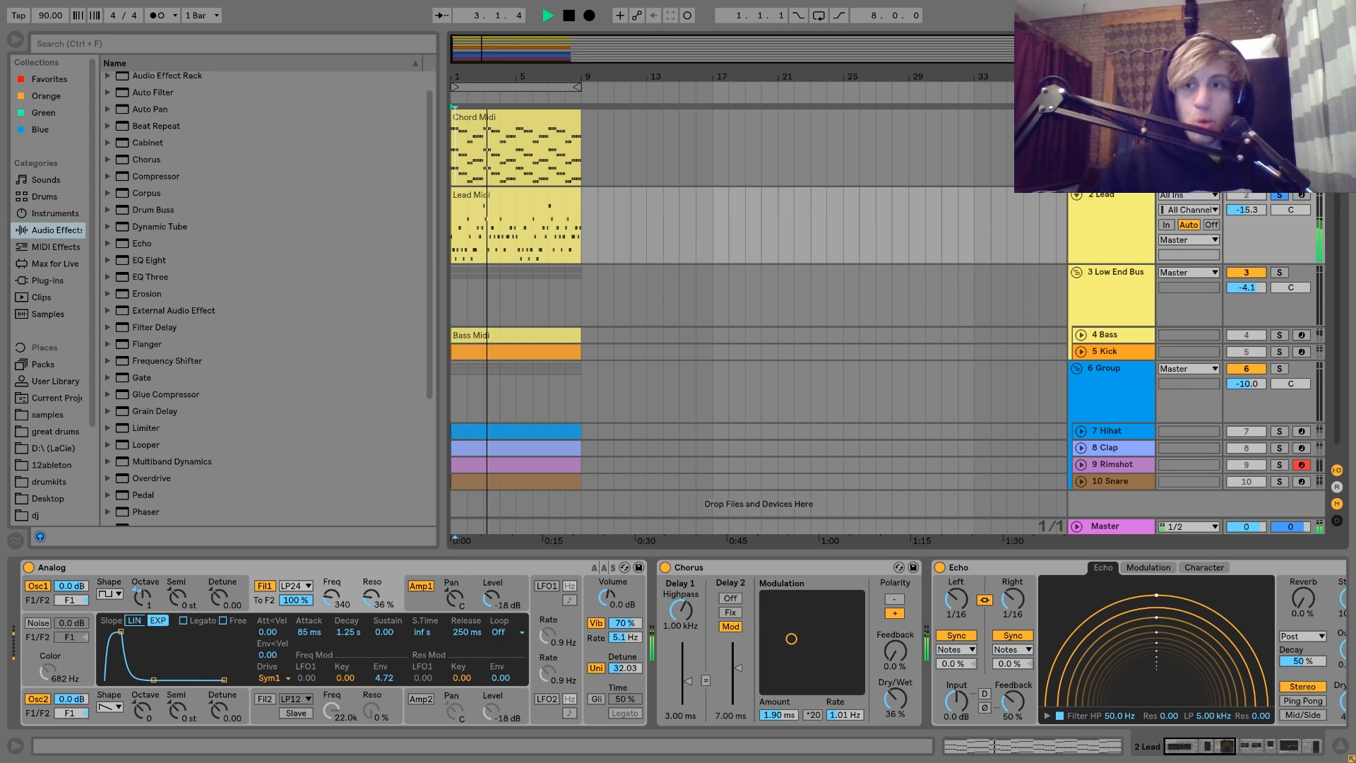
pyautogui.press('space')
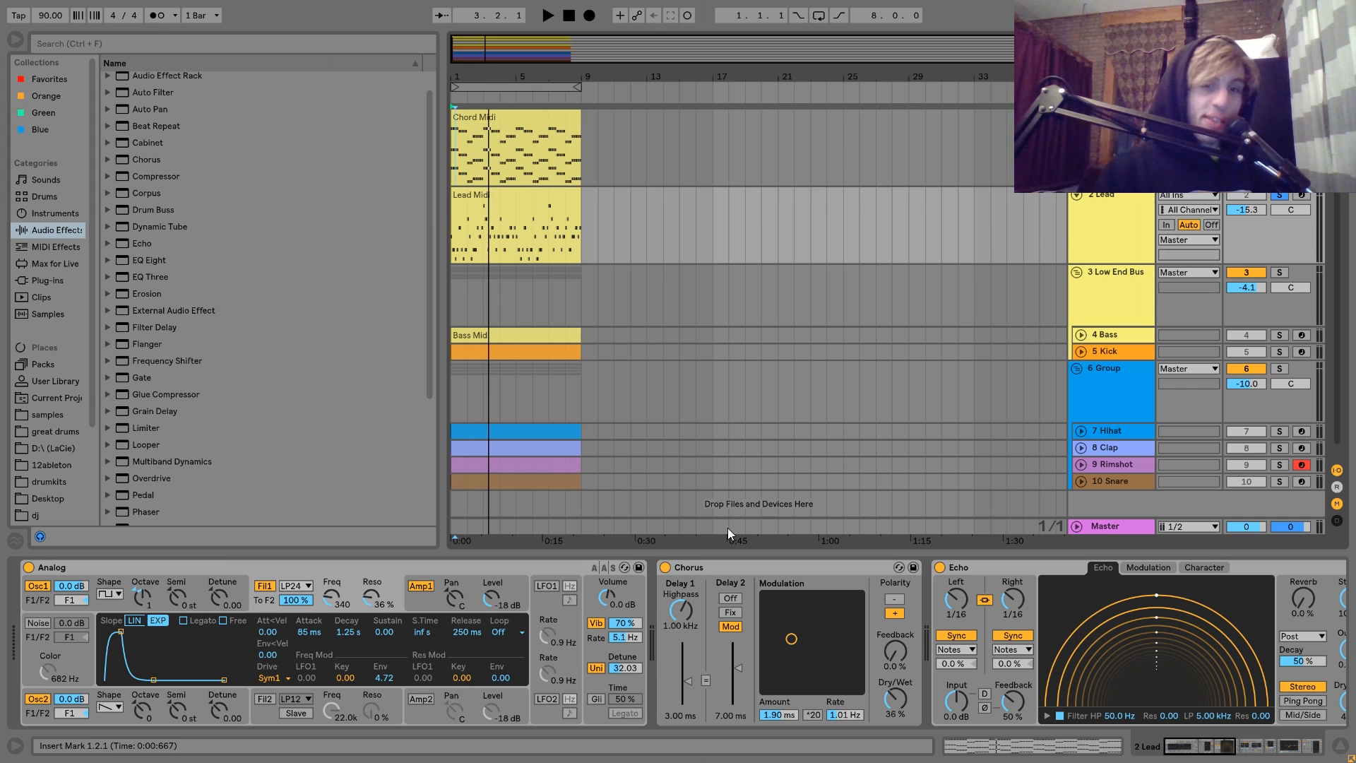
pyautogui.click(593, 620)
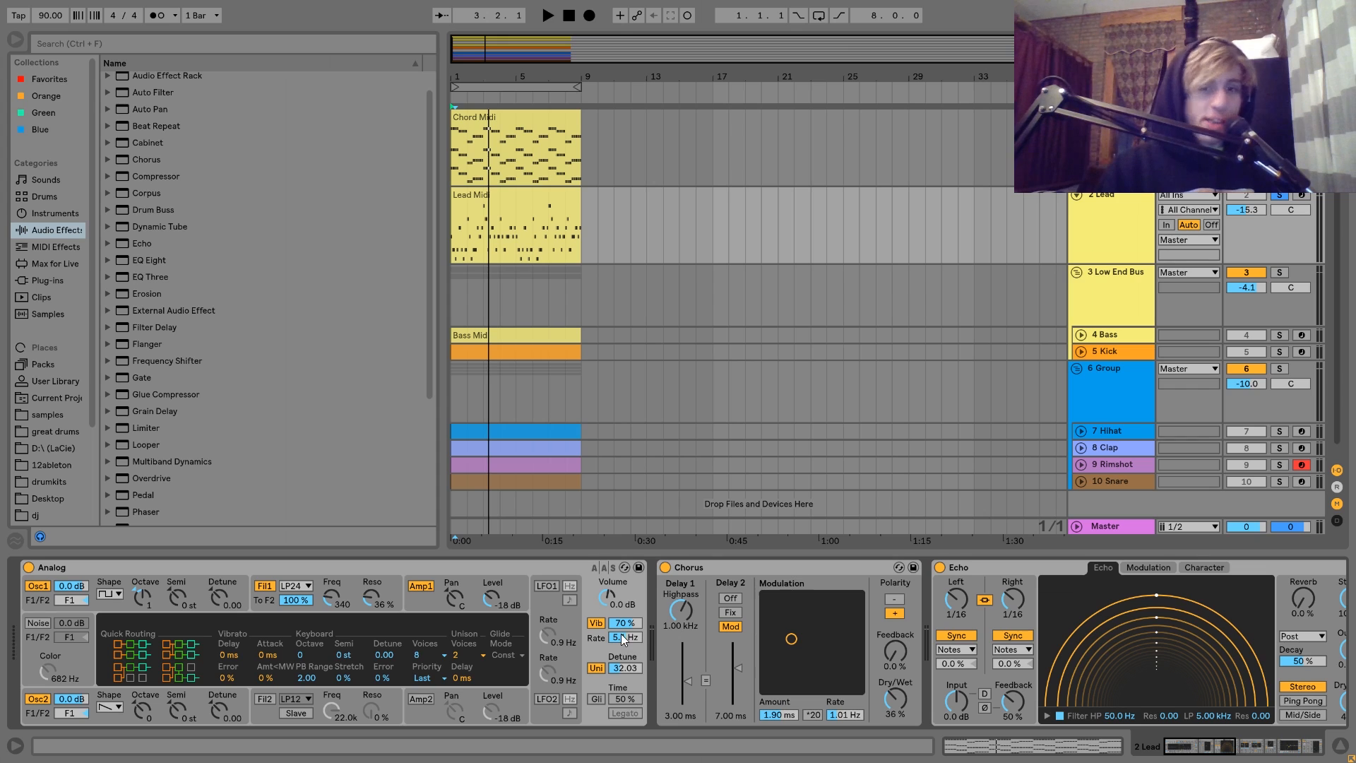
pyautogui.press('space')
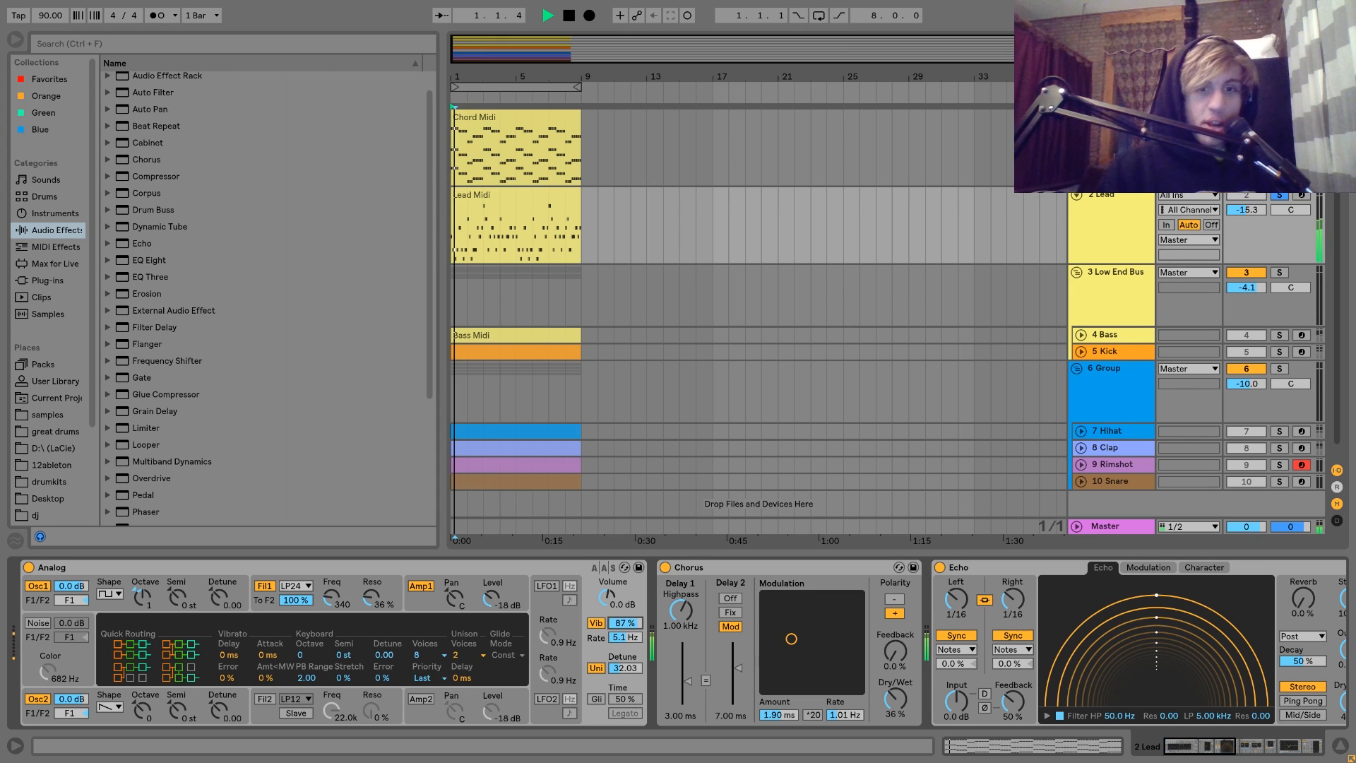
# - Play the soloed Lead melody with its Chorus off and on to compare the sound
pyautogui.press('space')
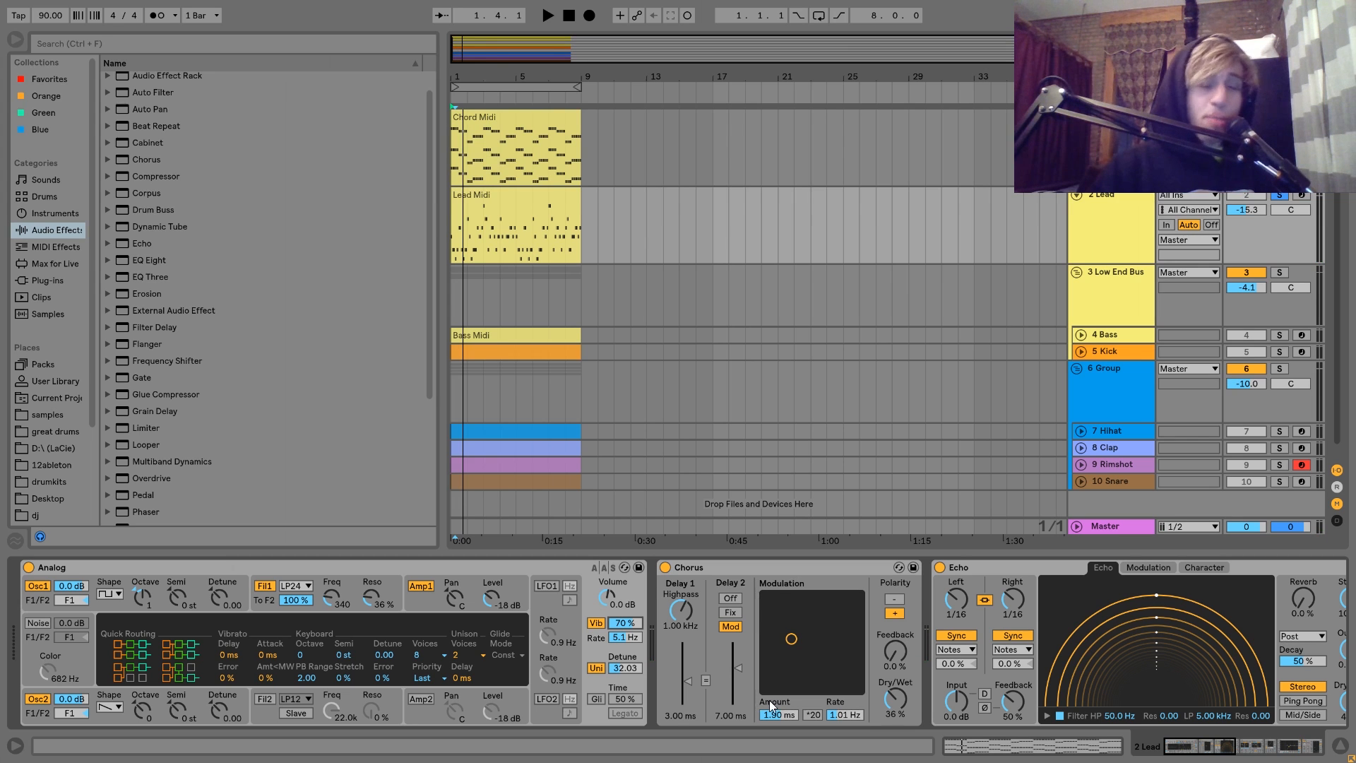
pyautogui.hscroll(5, 574, 671)
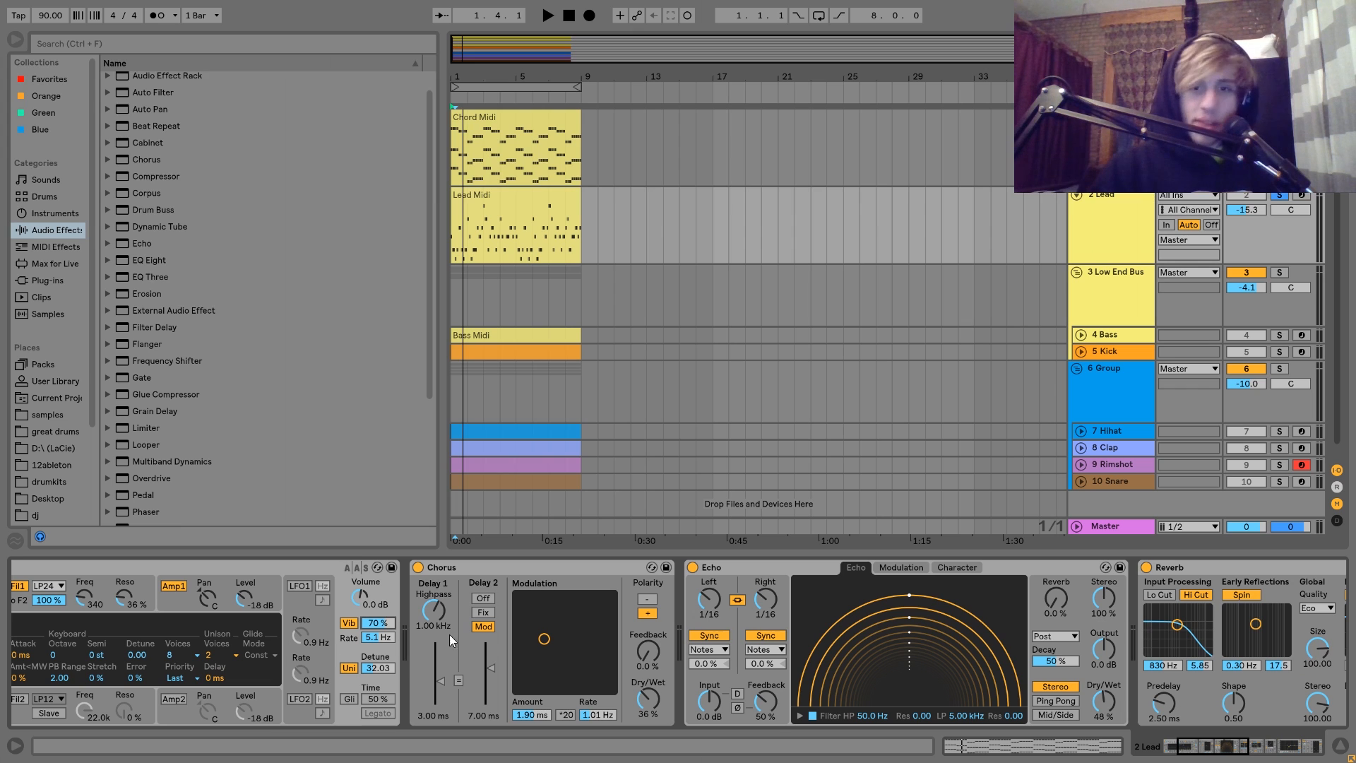
pyautogui.click(417, 570)
pyautogui.press('space')
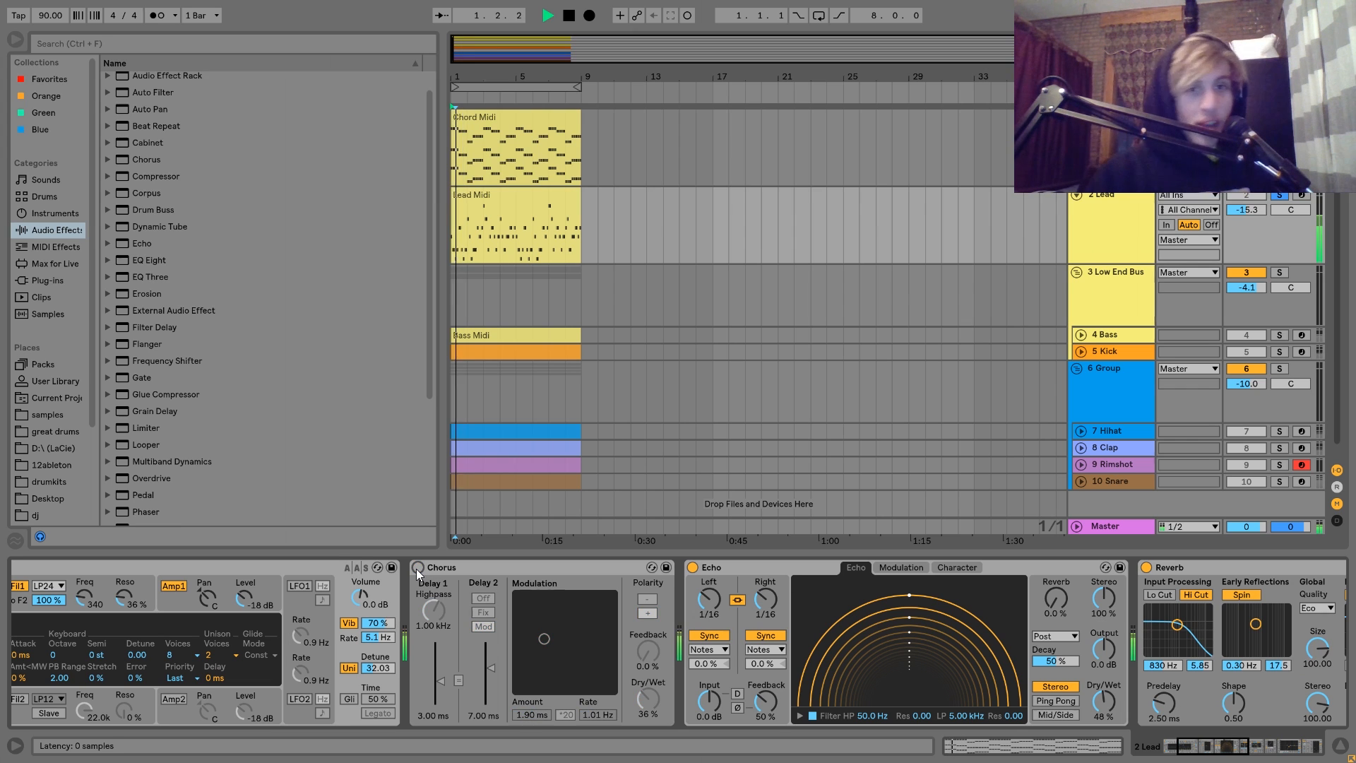
pyautogui.click(417, 569)
pyautogui.press('space')
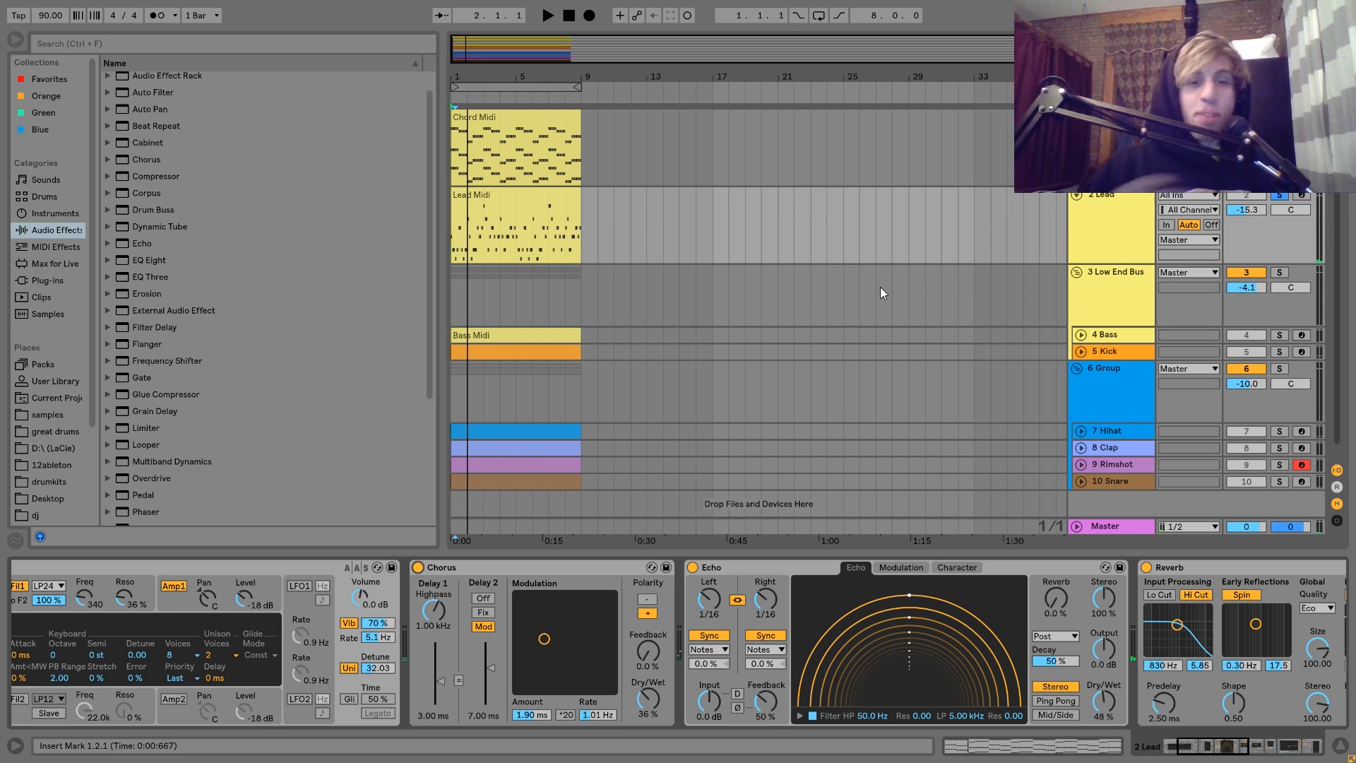
# - Play the start of the soloed Lead melody and examine its Echo and Reverb settings
pyautogui.press('space')
pyautogui.press('space')
pyautogui.scroll(-3, 681, 611)
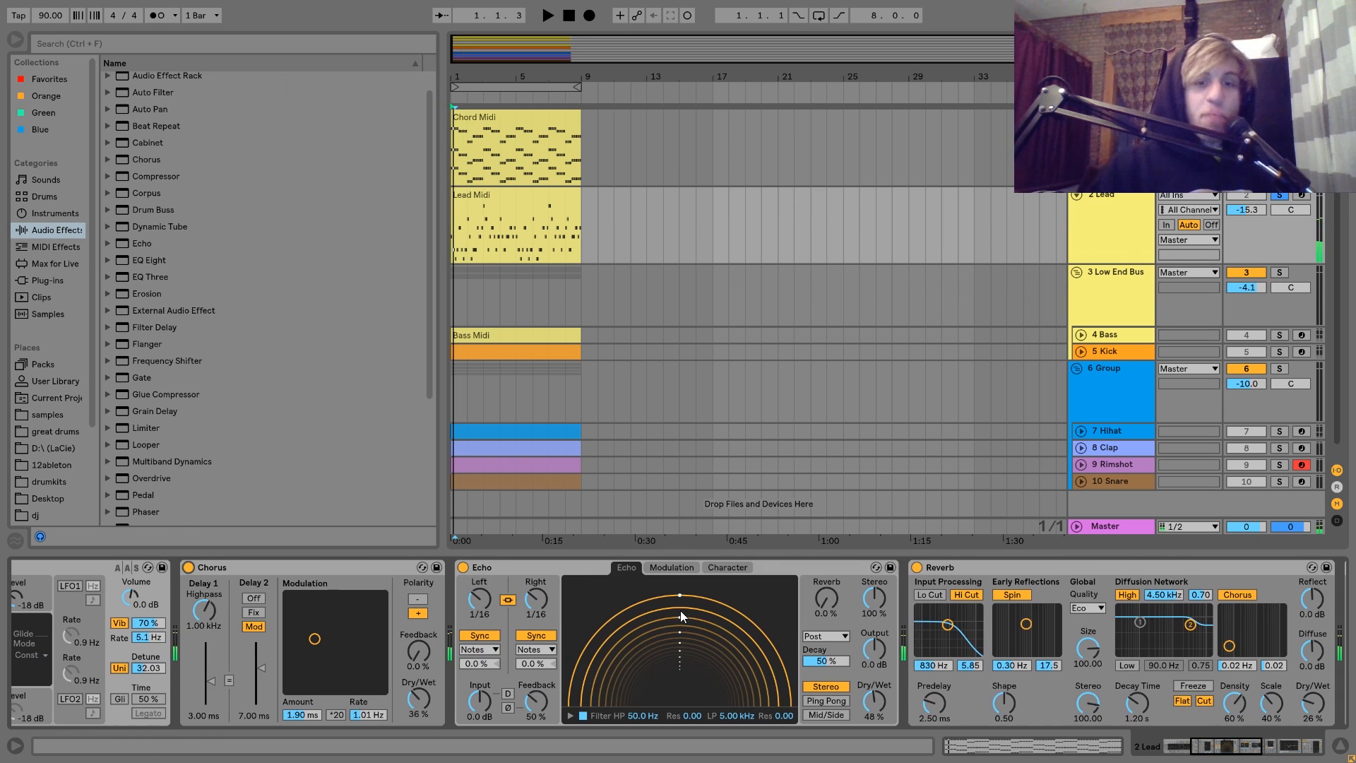
pyautogui.scroll(-5, 666, 646)
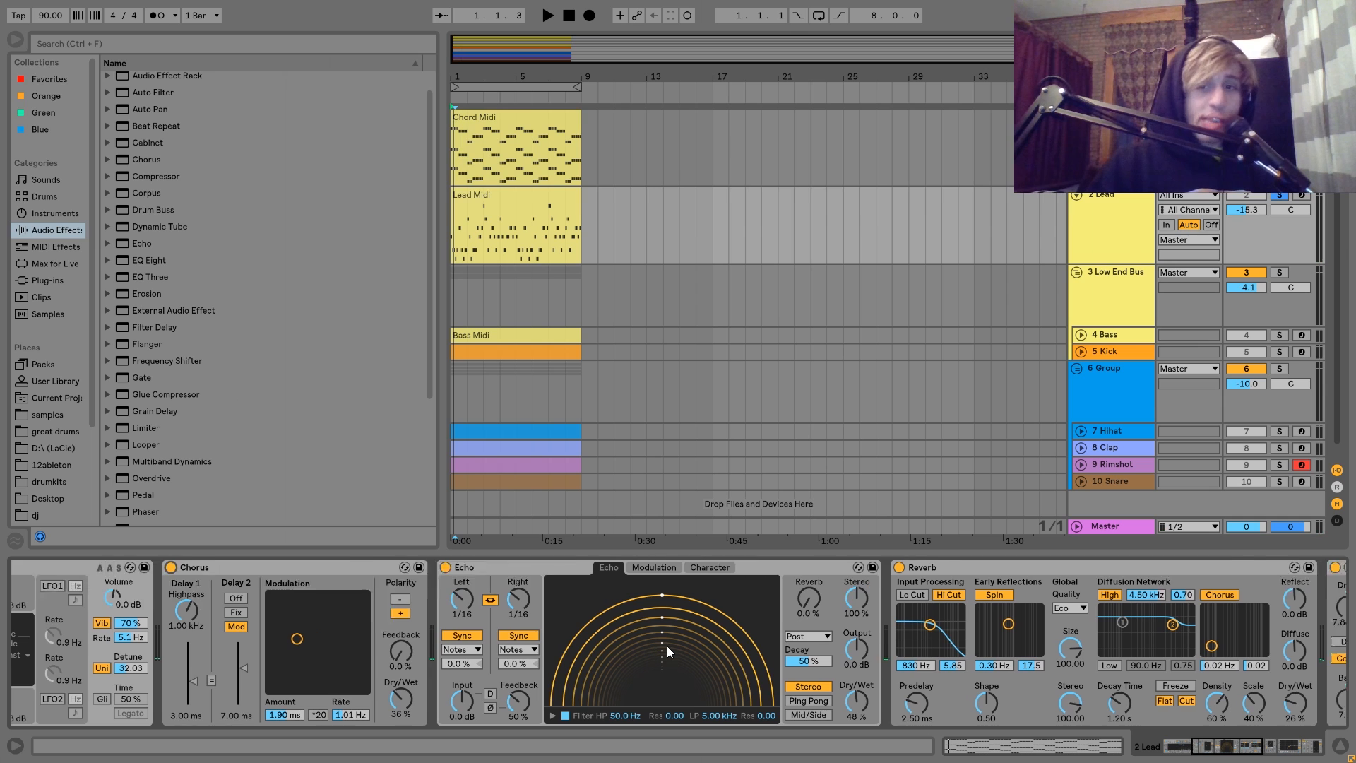
pyautogui.scroll(-1, 795, 663)
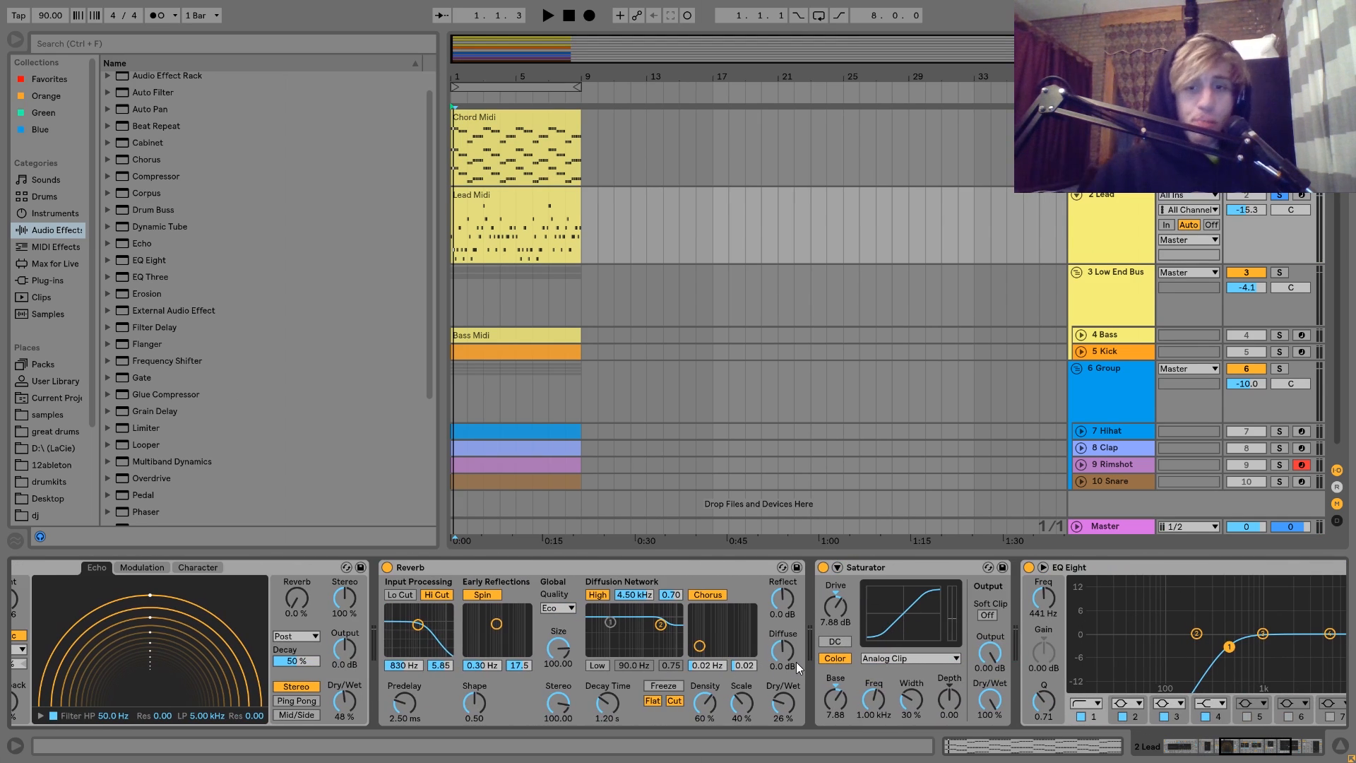
# - Compare the soloed Lead melody with its Saturator off and on during playback
pyautogui.scroll(-5, 796, 663)
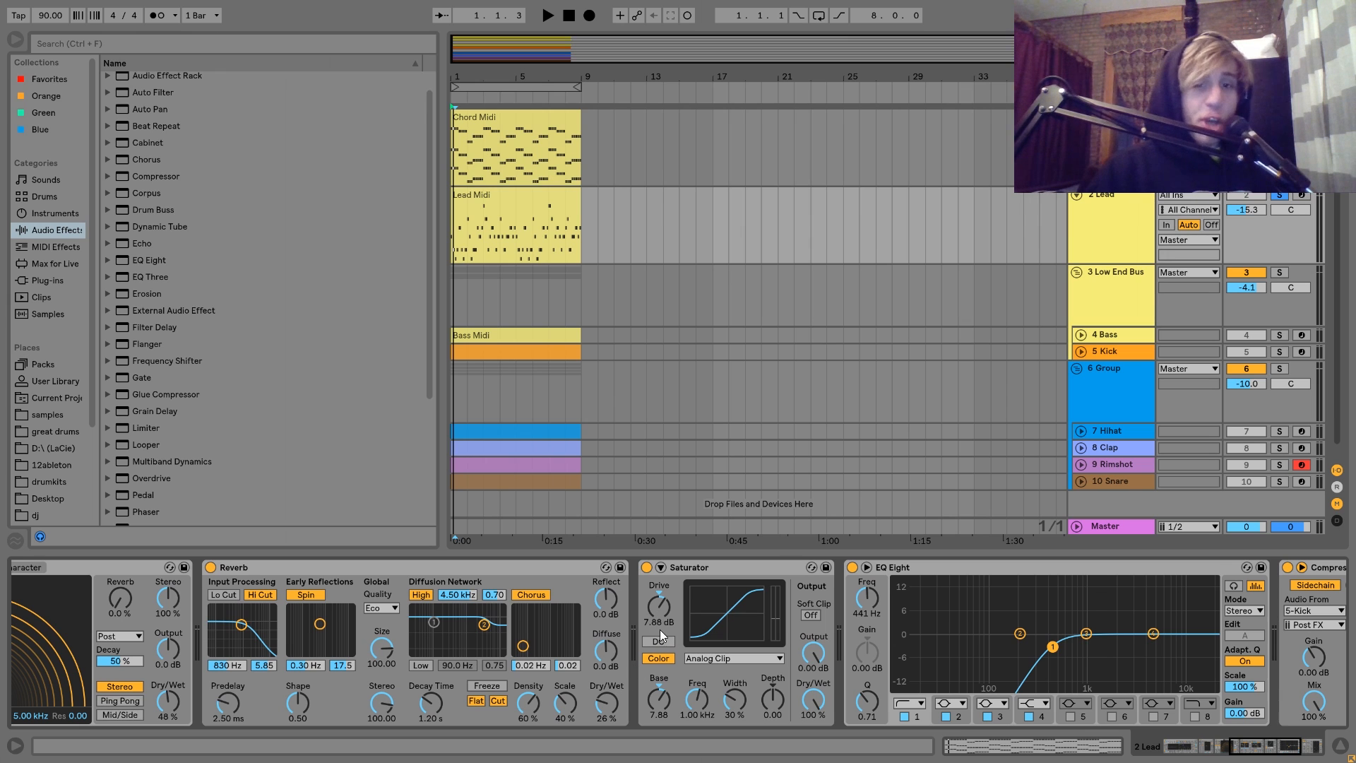
pyautogui.click(647, 568)
pyautogui.press('space')
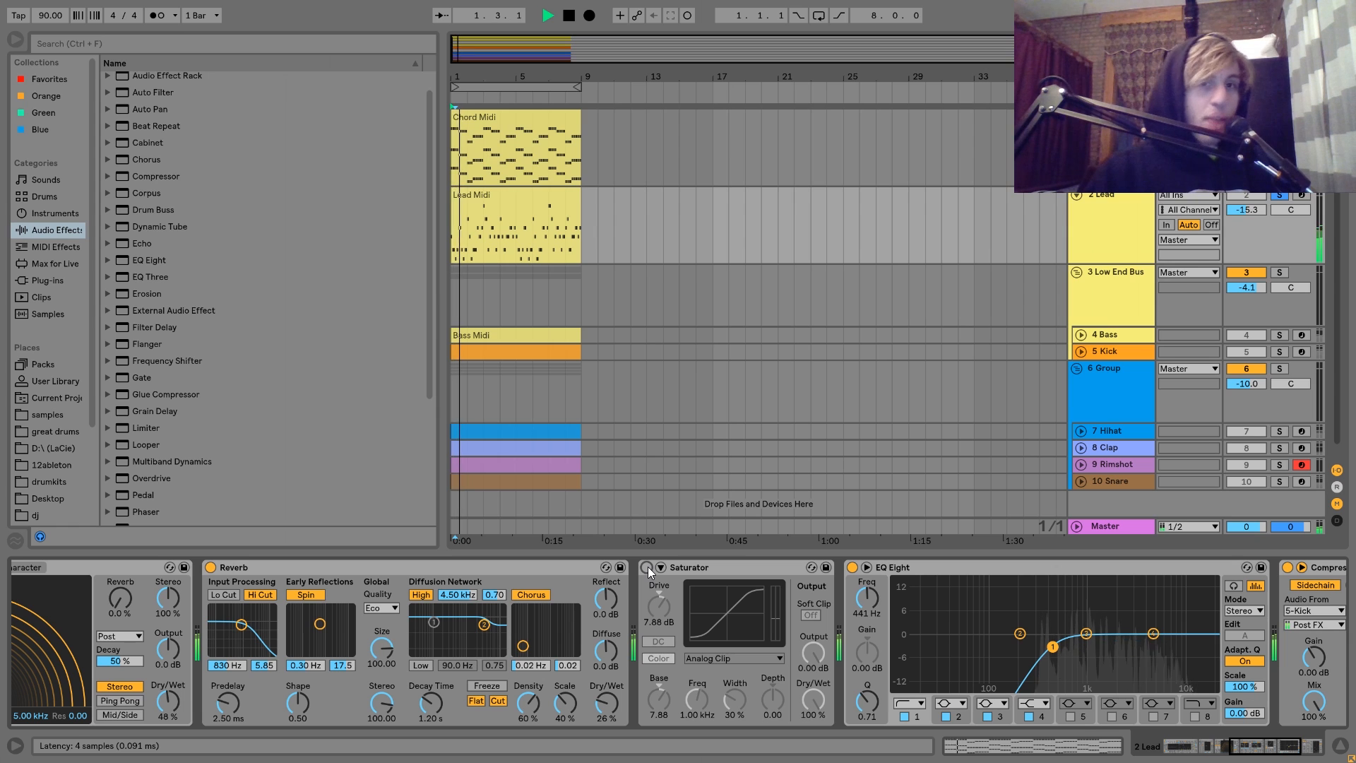
pyautogui.click(647, 568)
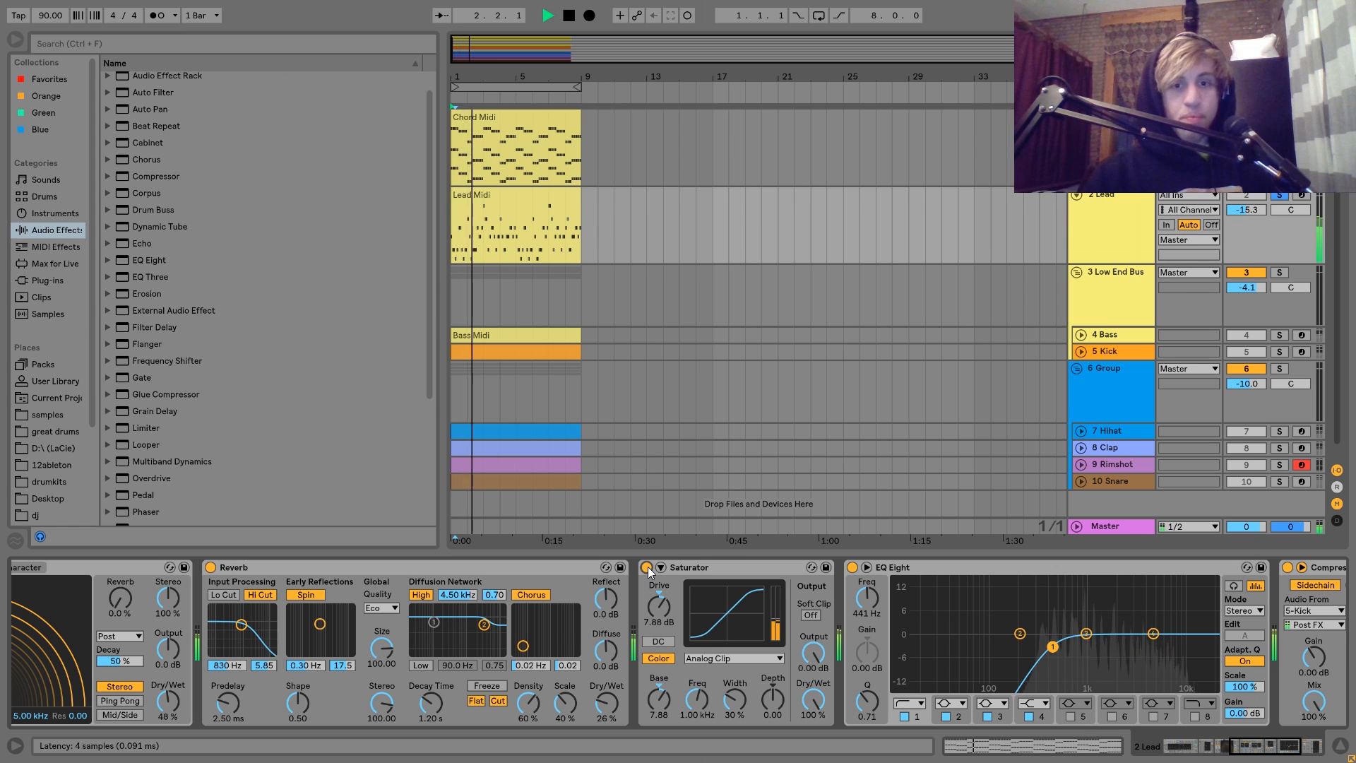
pyautogui.press('space')
# - Examine the Lead track's EQ Eight low cut and sidechained Compressor, and play the soloed melody
pyautogui.hscroll(3, 647, 567)
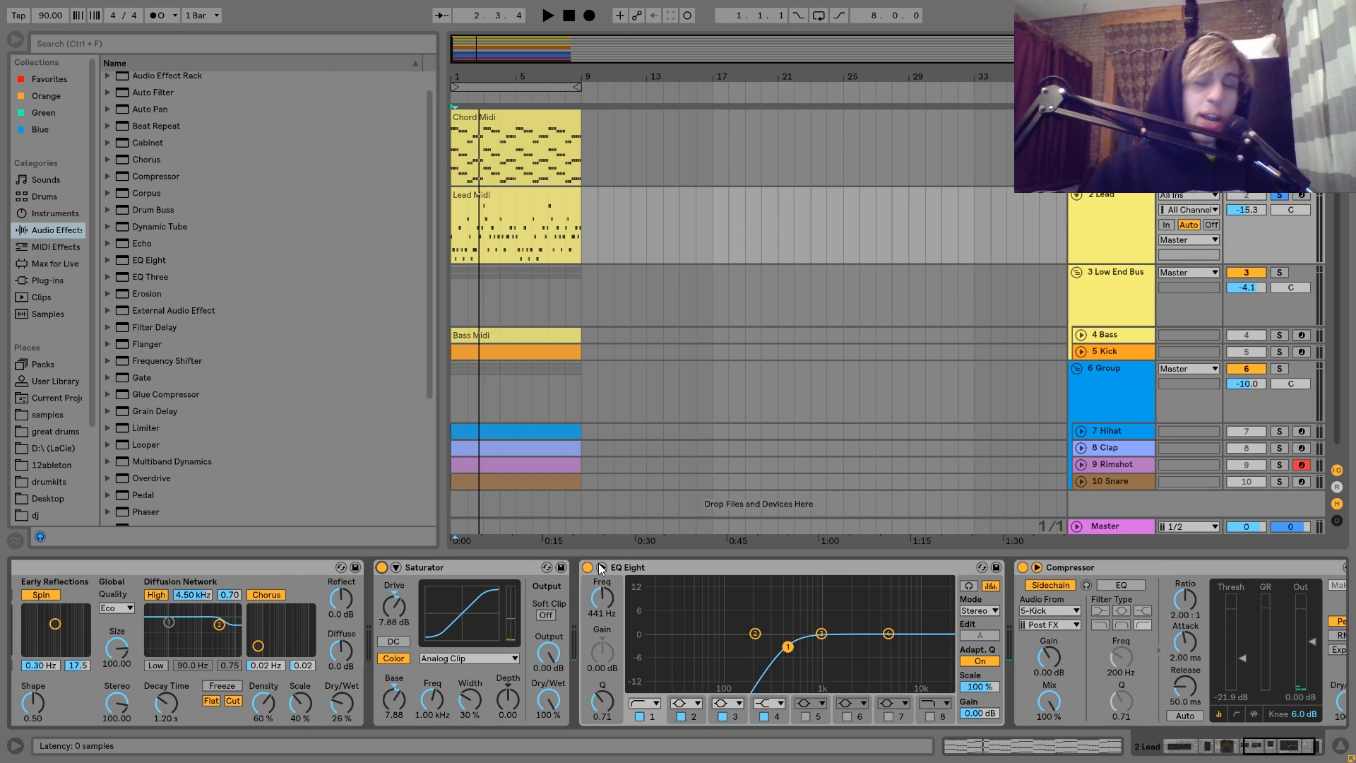
pyautogui.hscroll(2, 599, 564)
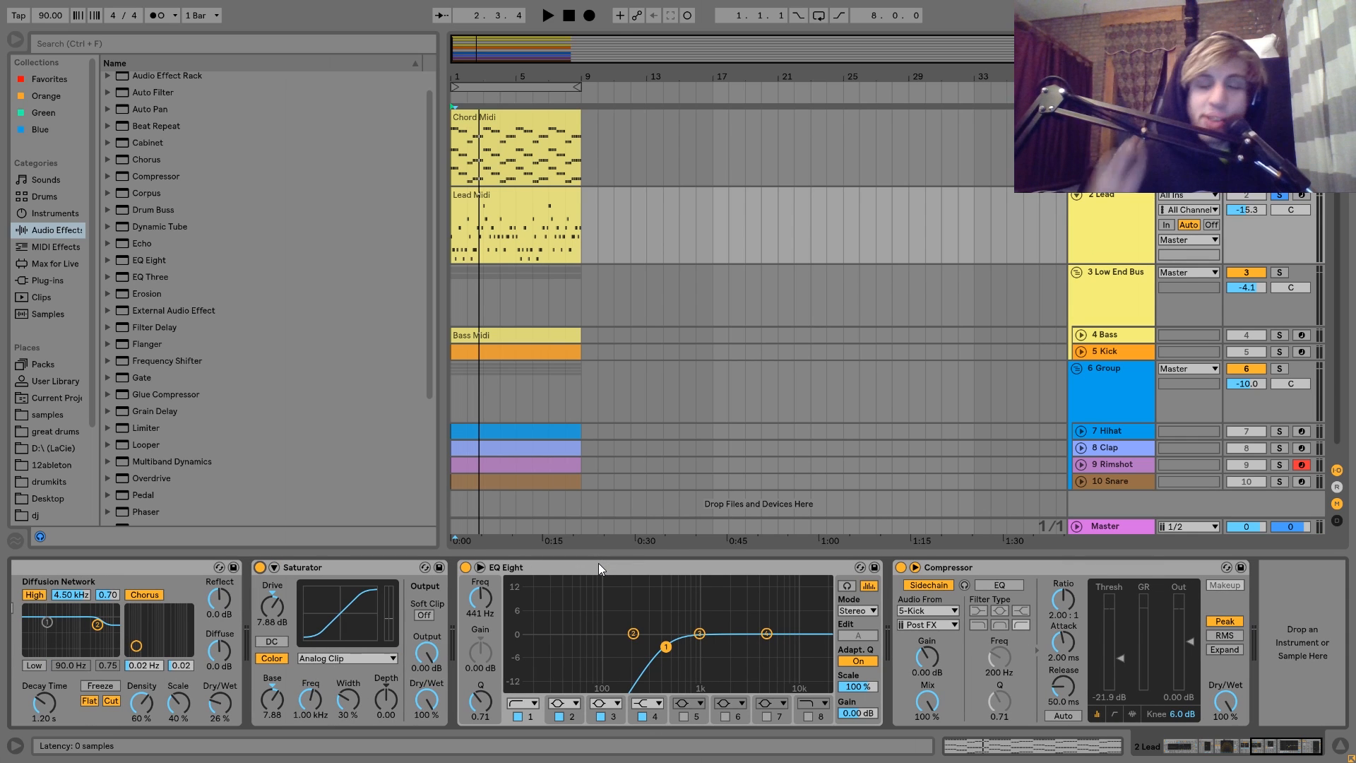
pyautogui.press('space')
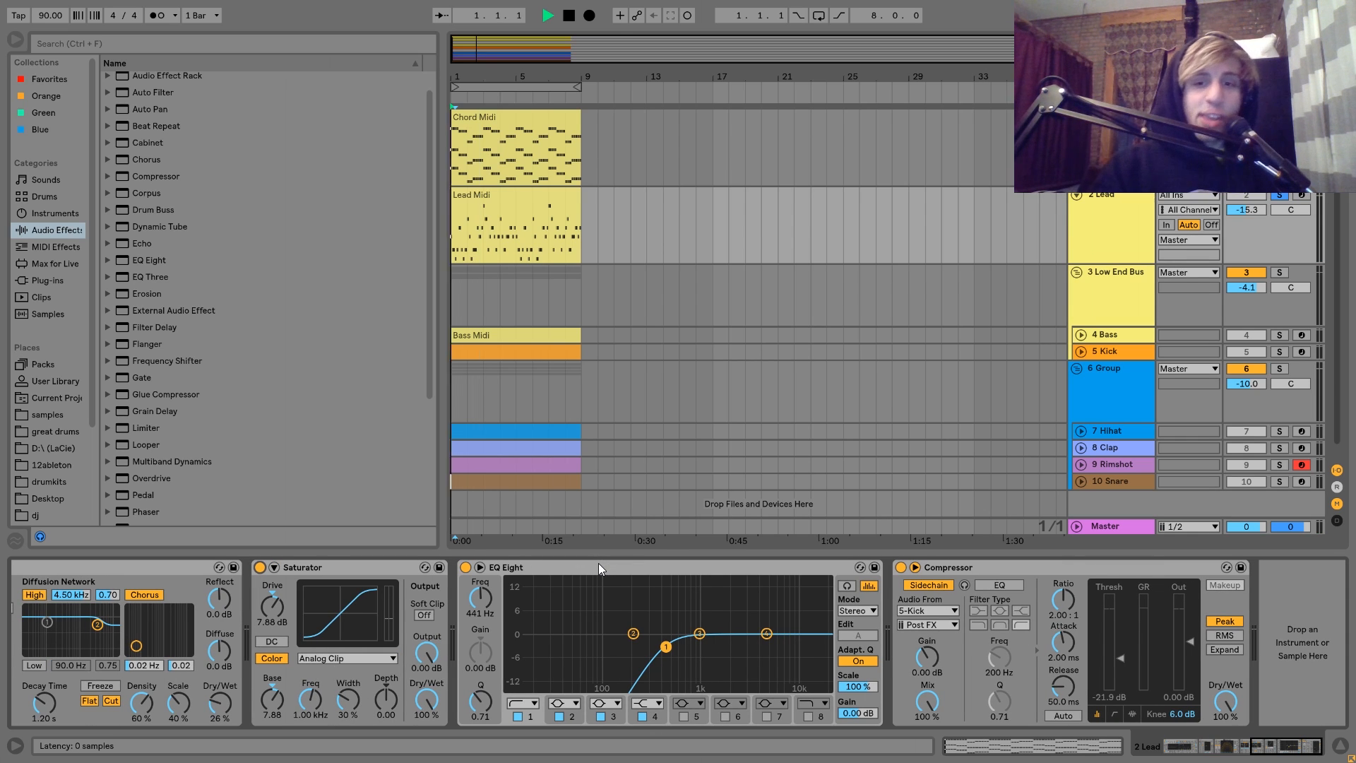
pyautogui.press('space')
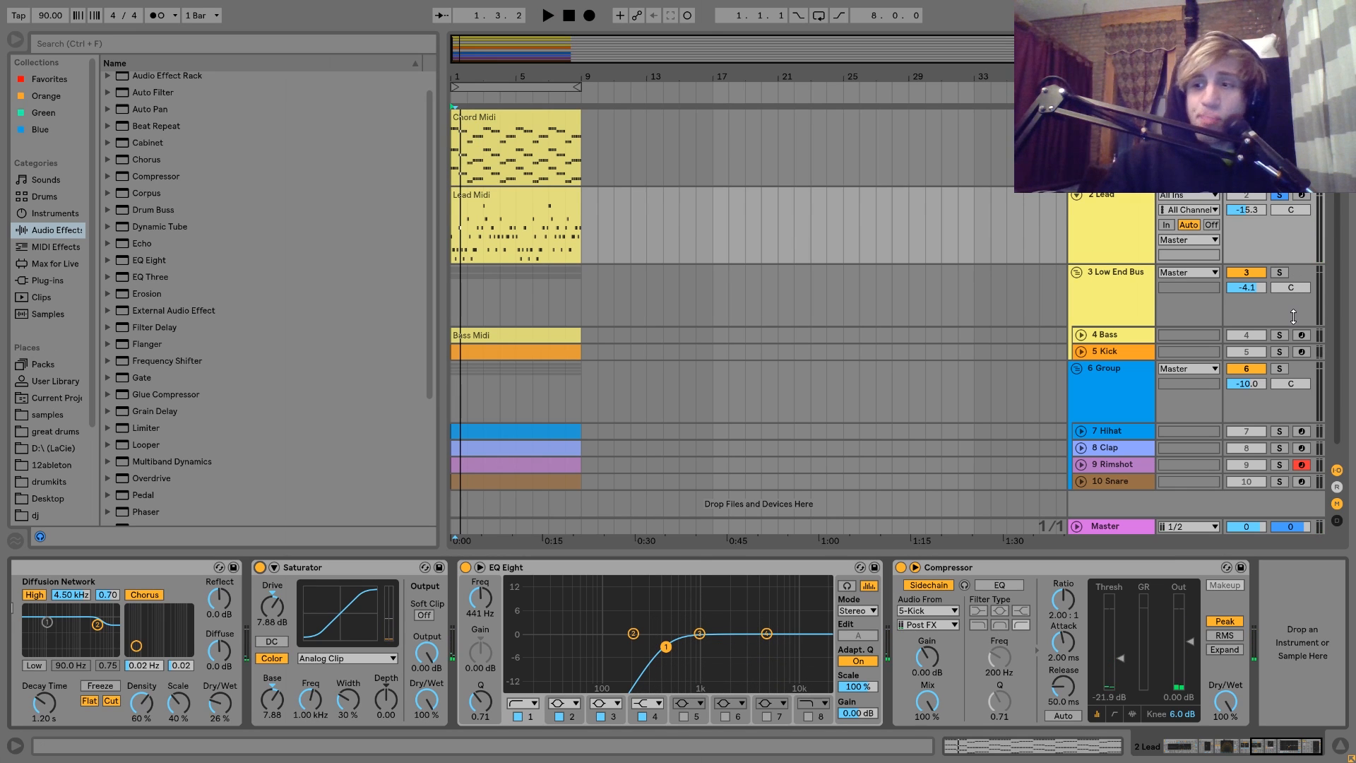
# - Solo the Bass track and play its opening, and examine the Bass Midi clip's notes before returning to the Bass device chain
pyautogui.click(1281, 334)
pyautogui.press('space')
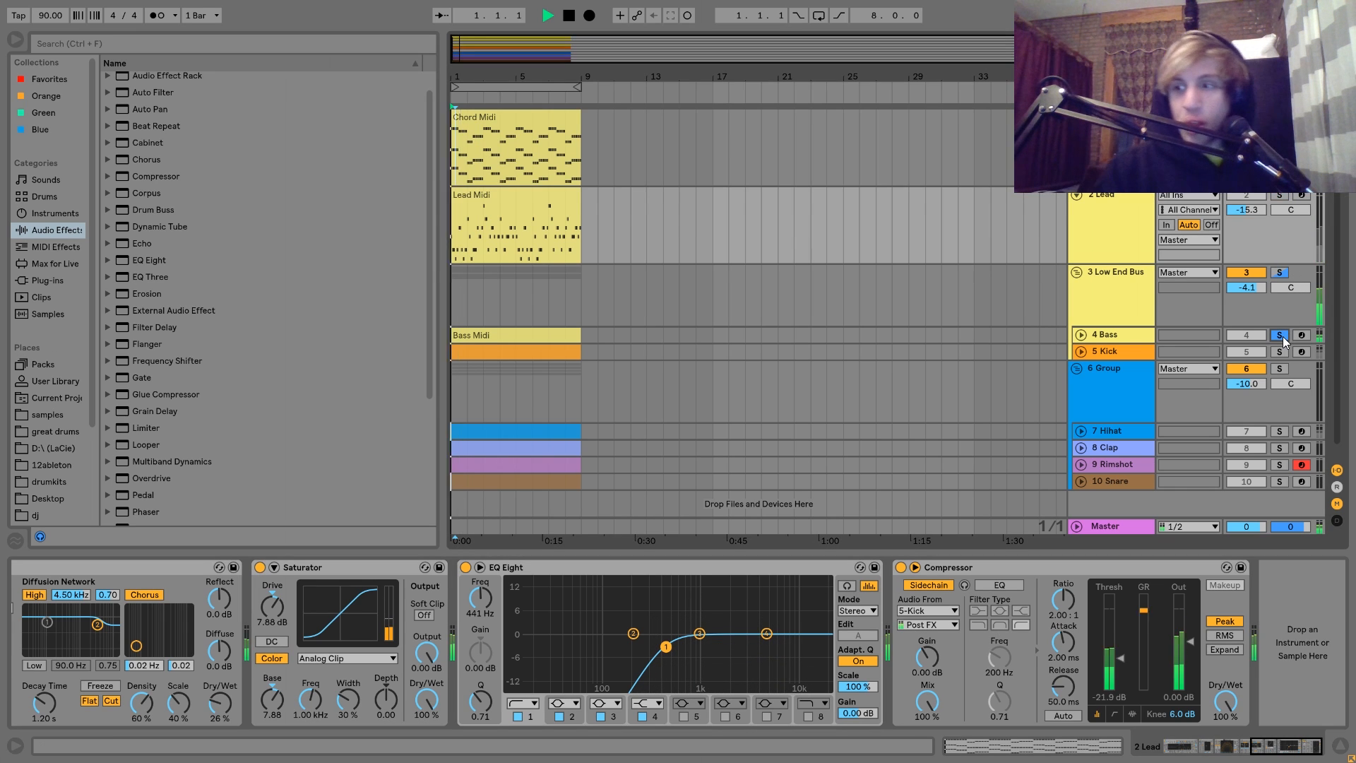
pyautogui.click(1110, 335)
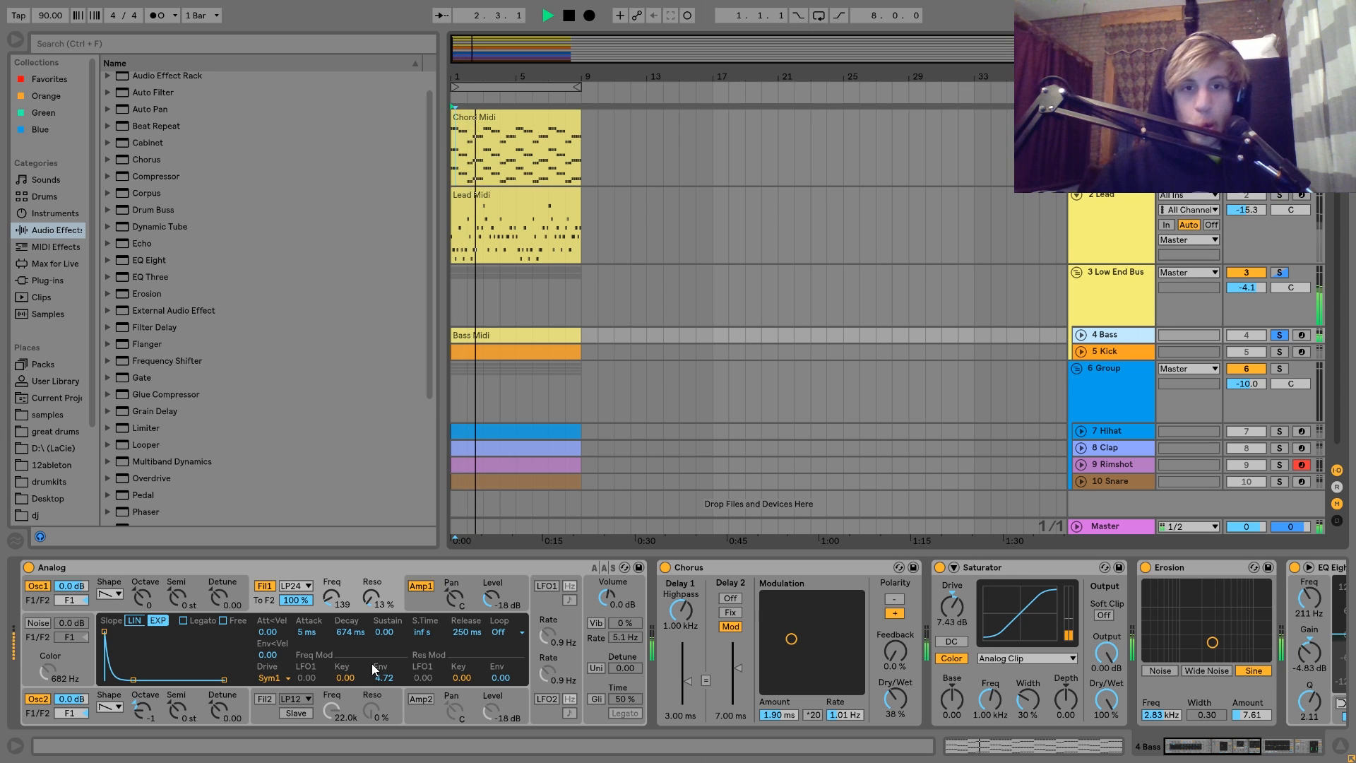
pyautogui.press('space')
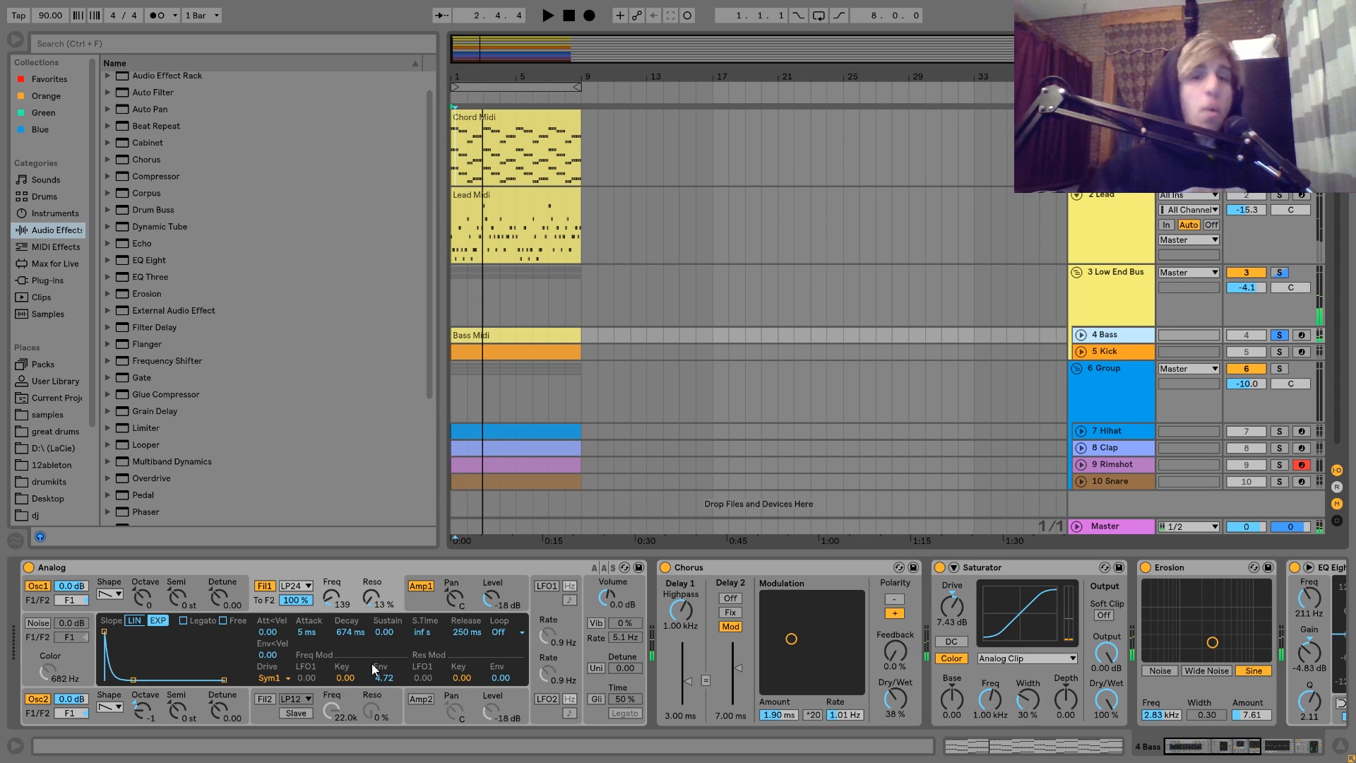
pyautogui.doubleClick(552, 333)
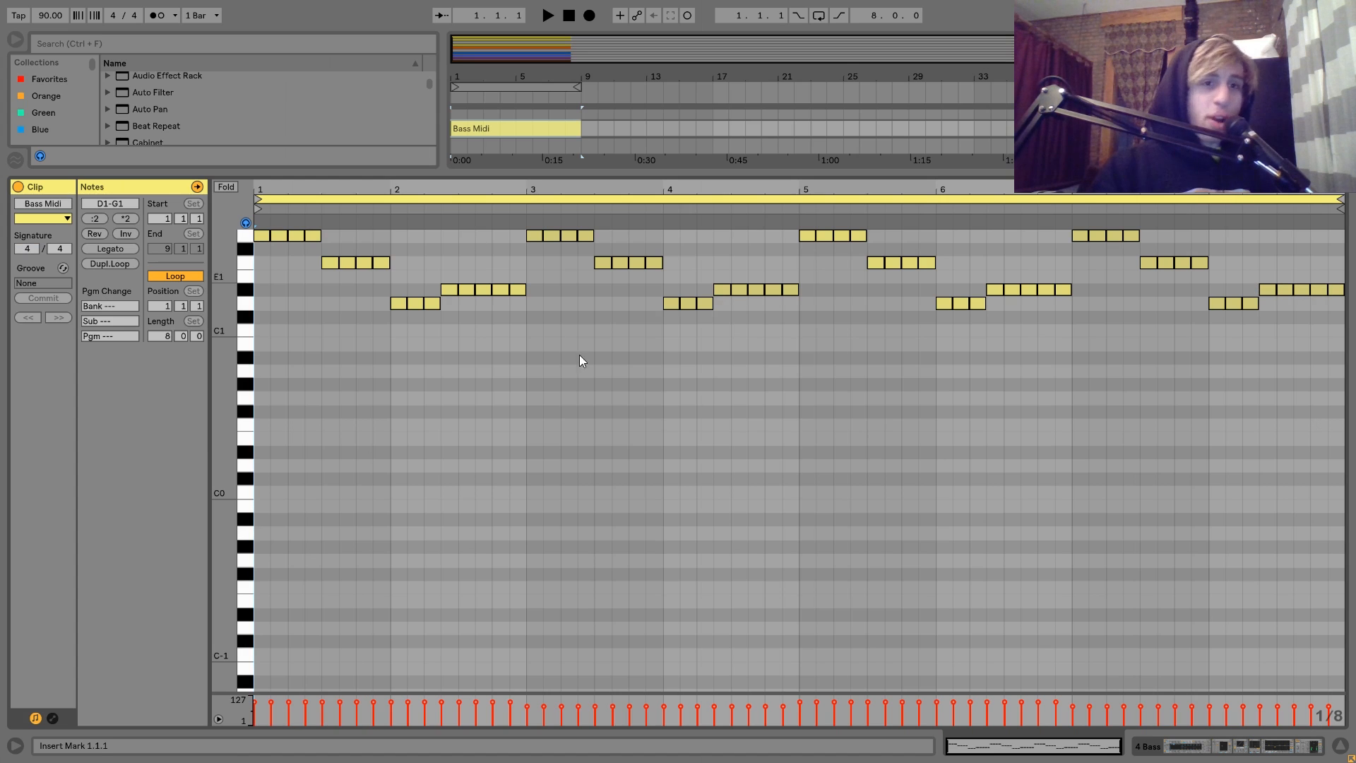
pyautogui.click(1212, 747)
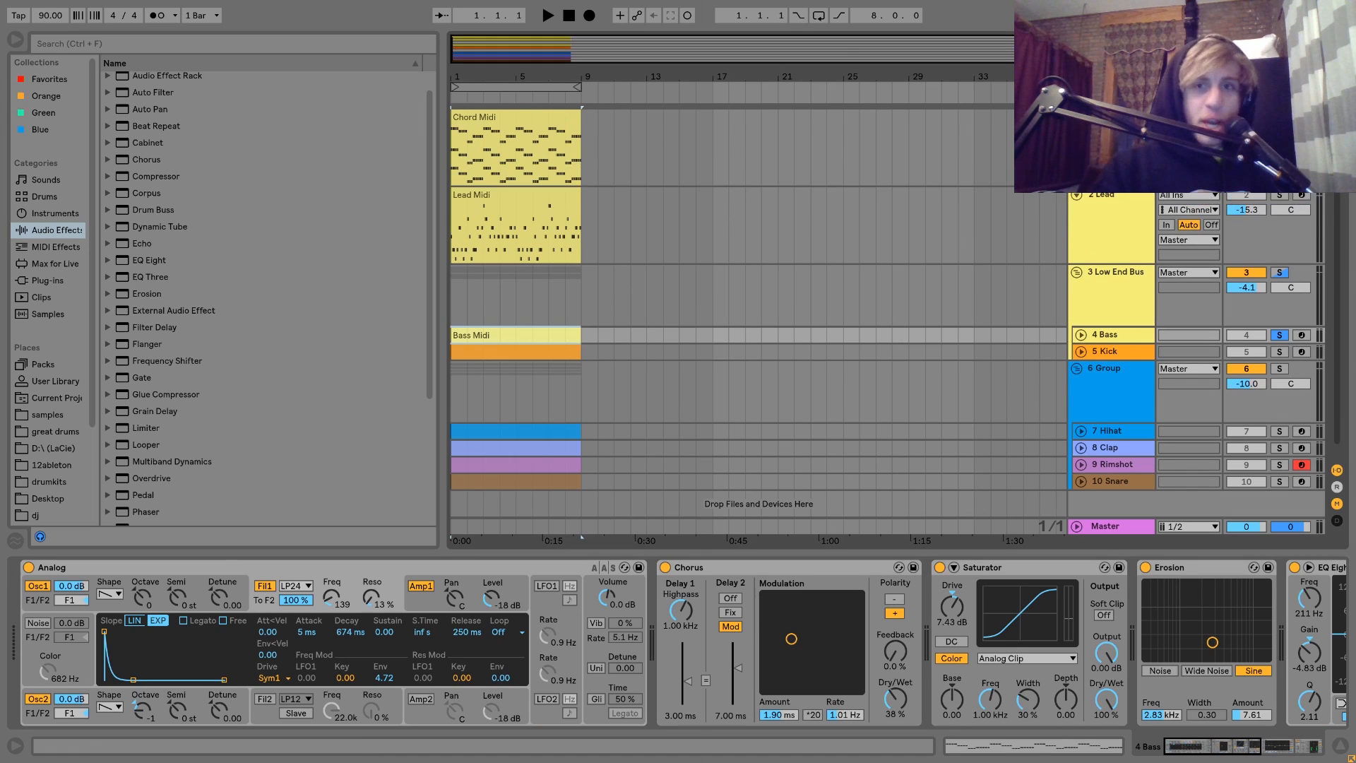
# - Play the opening with the Bass track's solo off and on to compare it in the beat and alone
pyautogui.press('space')
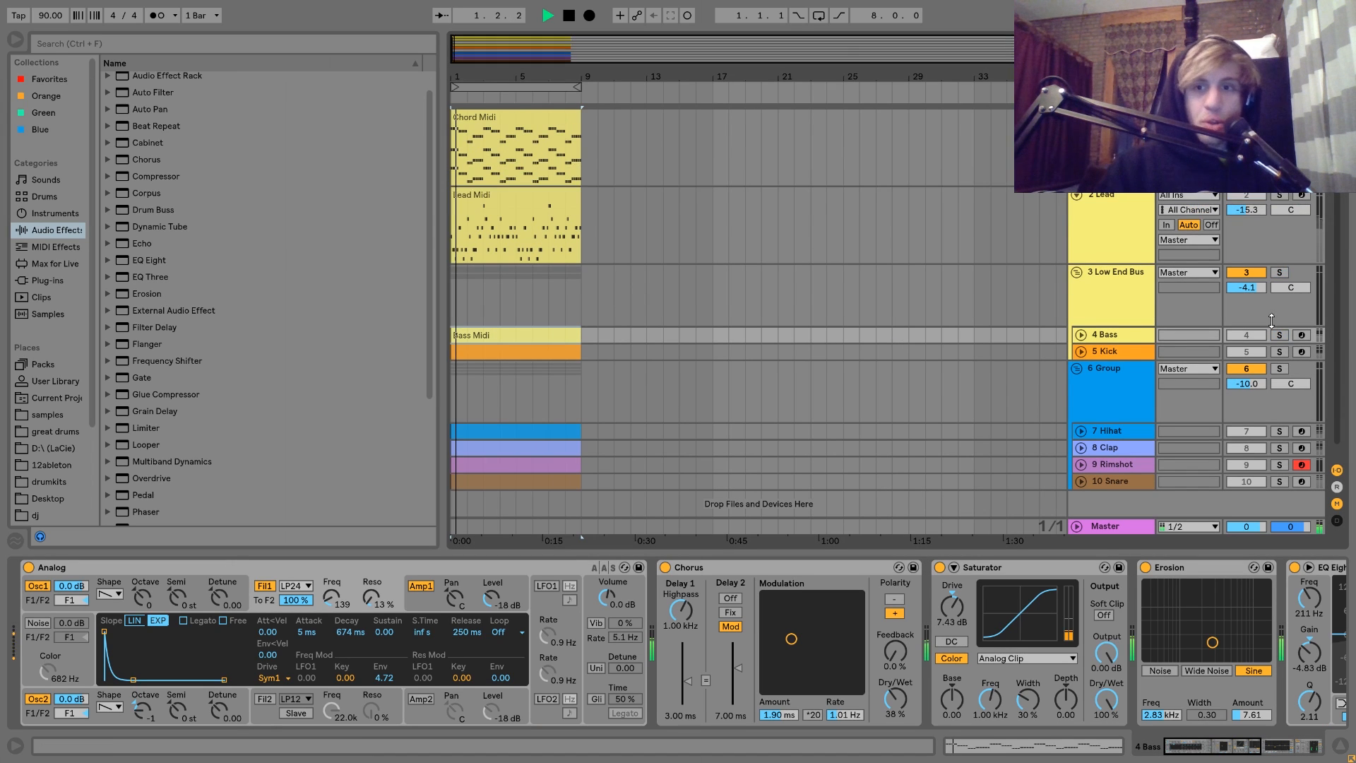
pyautogui.click(1280, 335)
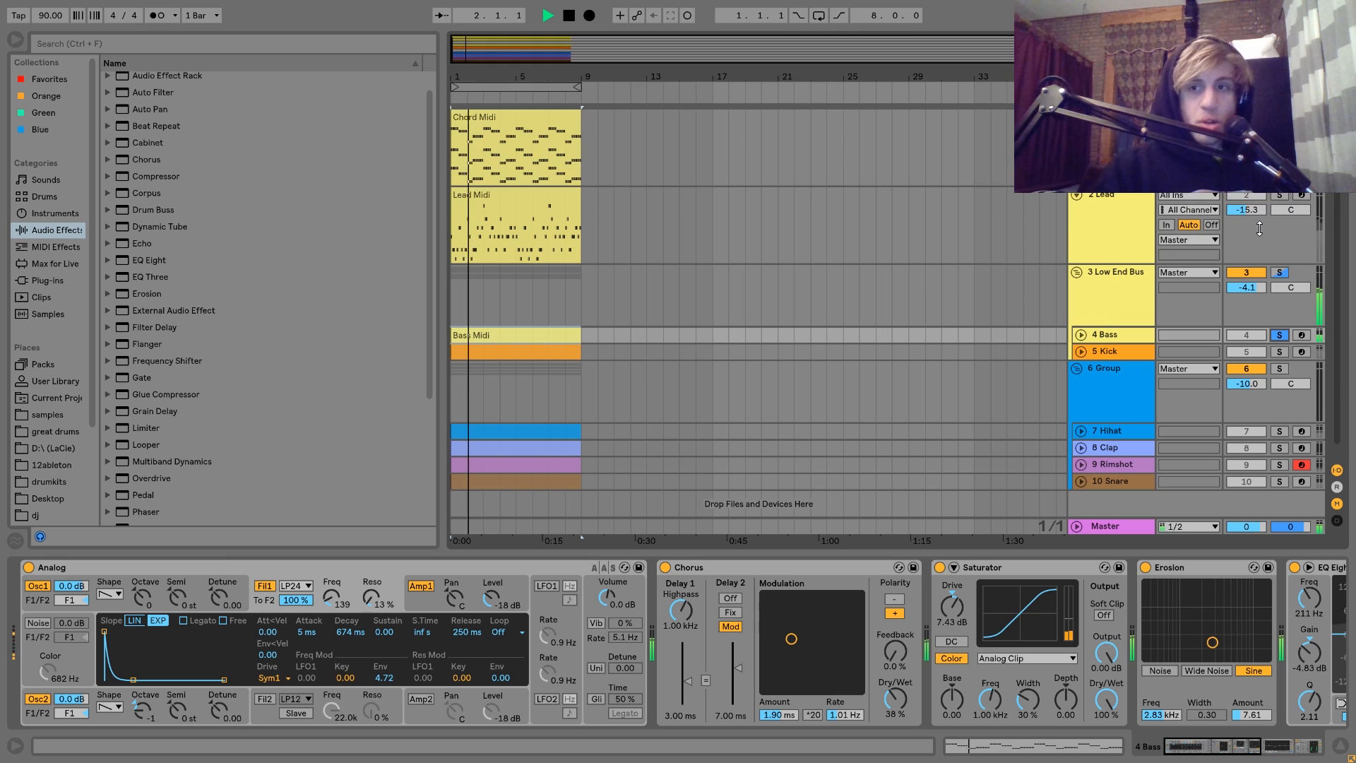
pyautogui.press('space')
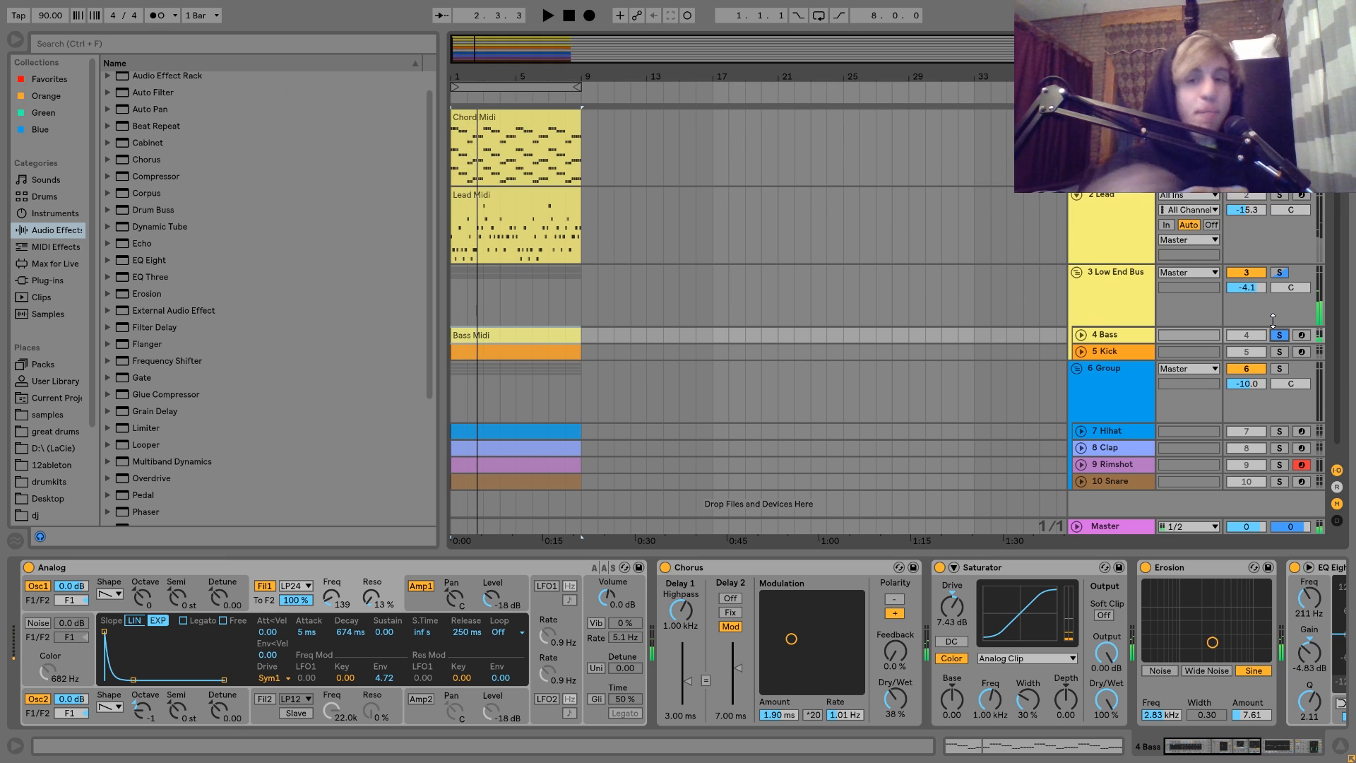
pyautogui.press('space')
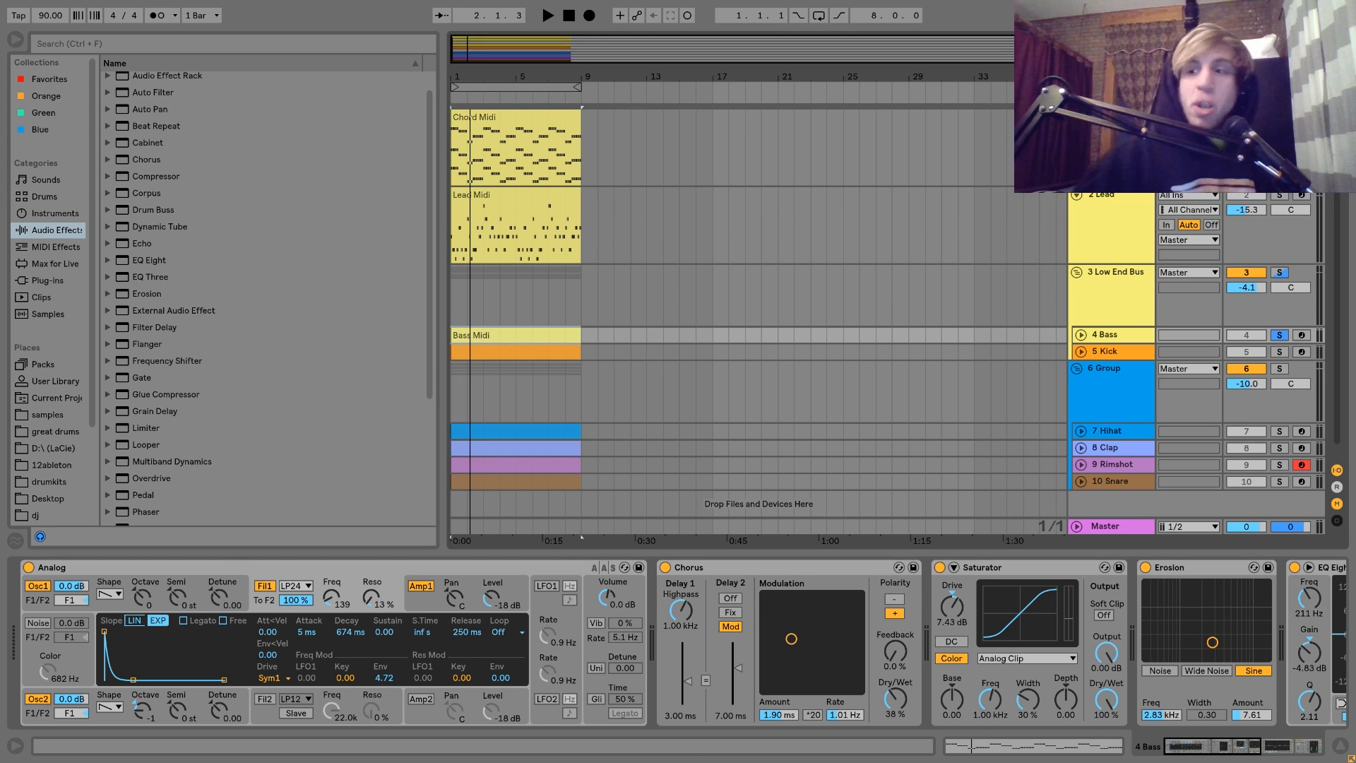
pyautogui.press('space')
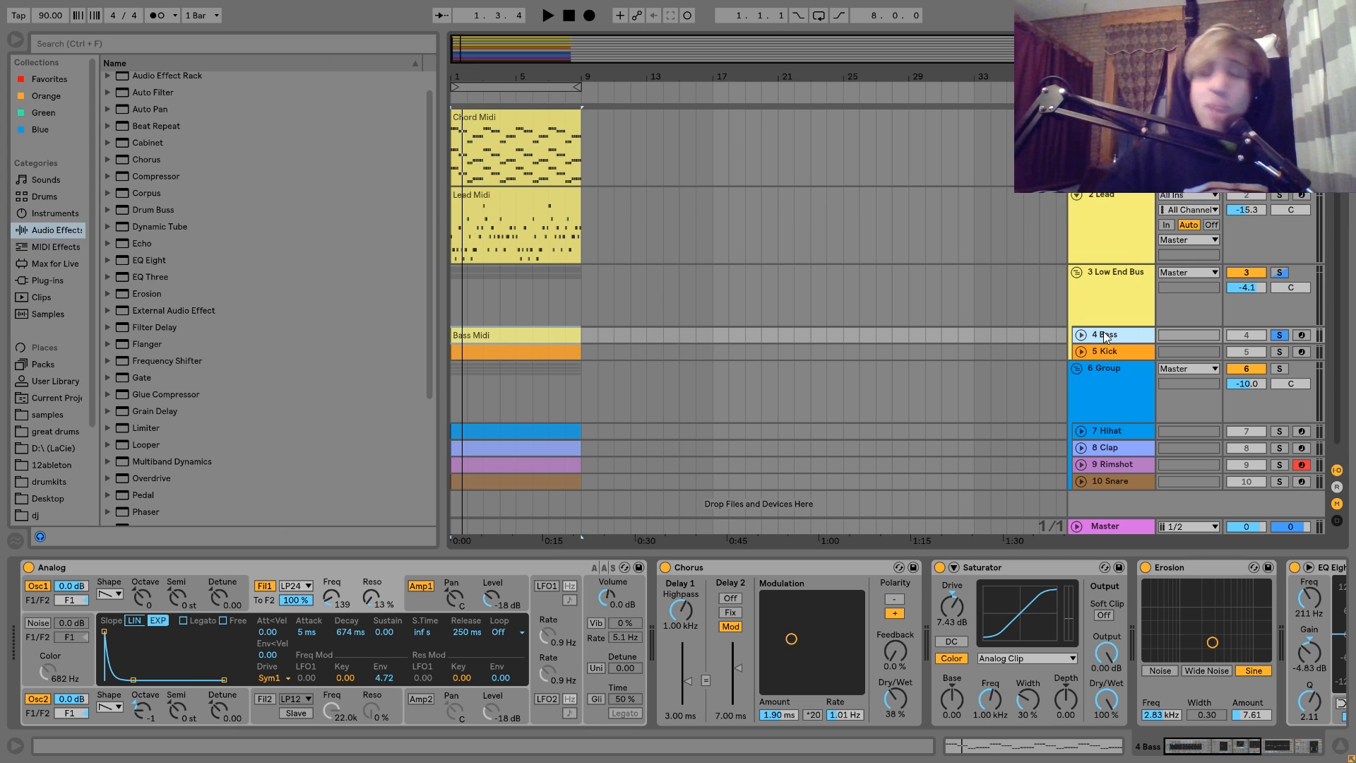
# - Examine the oscillator and Filter 1 envelope settings of the Bass track's Analog synth and play the soloed bass
pyautogui.click(107, 604)
pyautogui.click(114, 716)
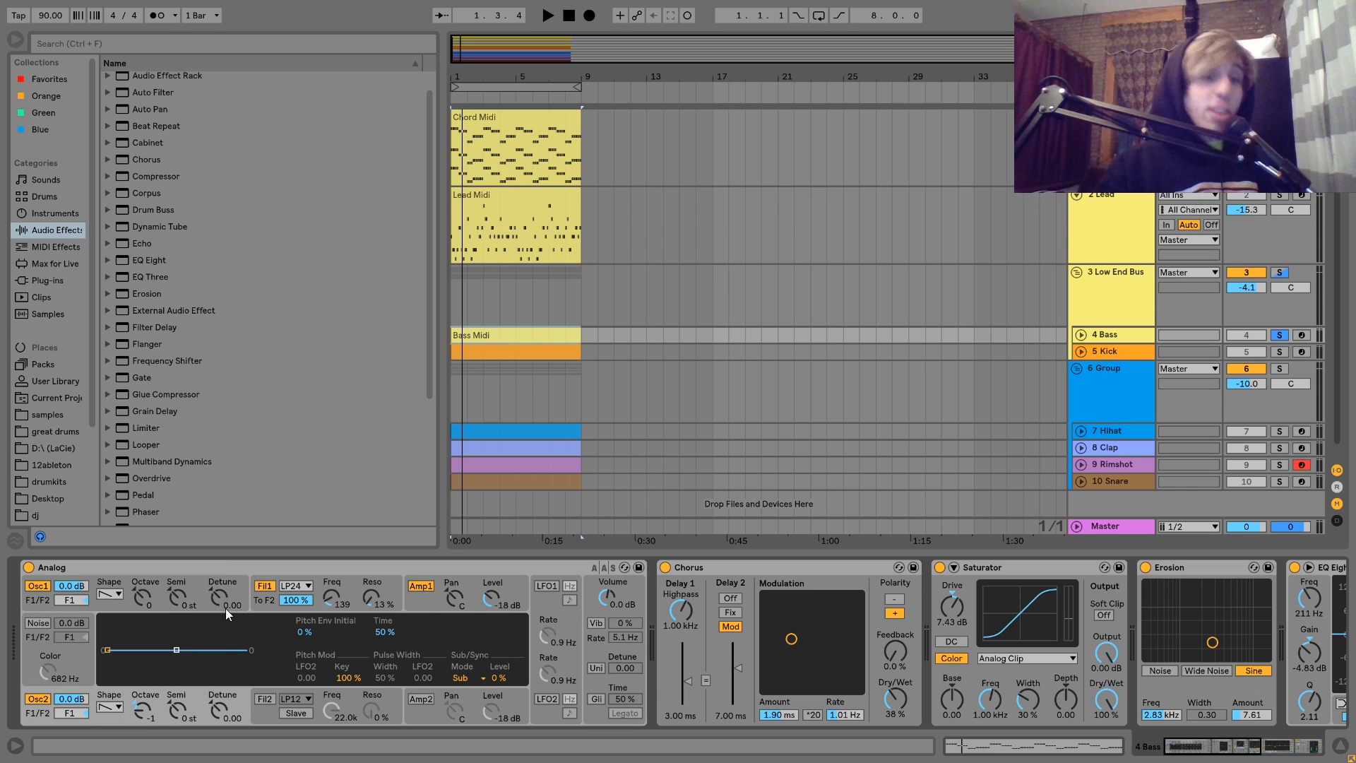
pyautogui.click(262, 596)
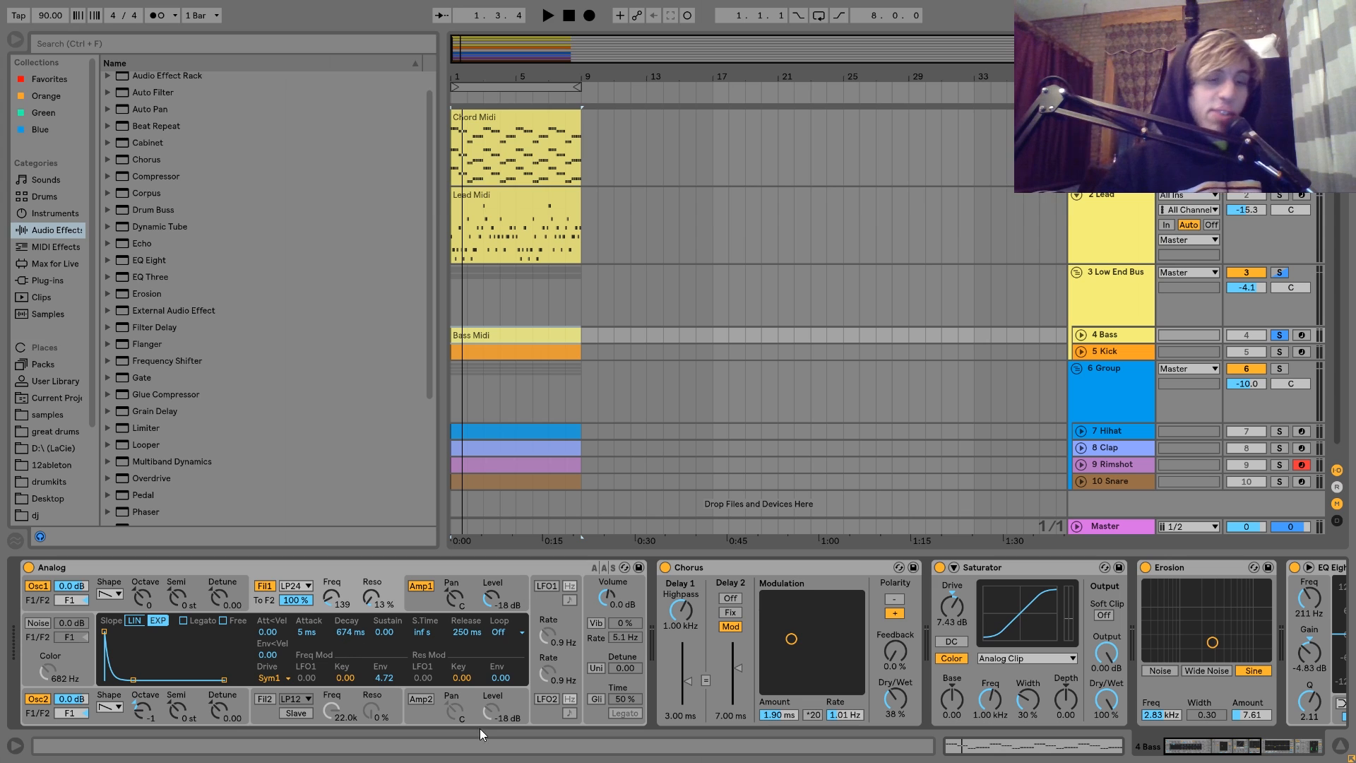
pyautogui.press('space')
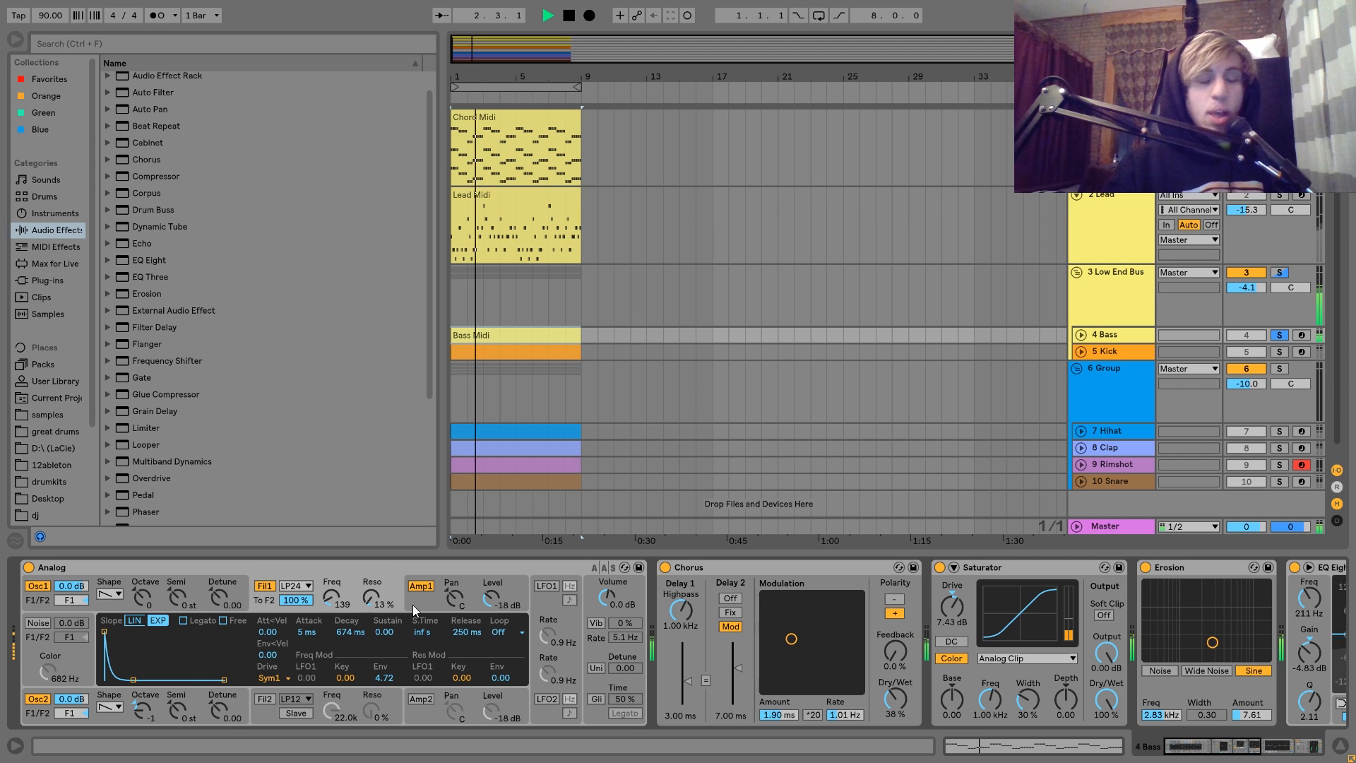
pyautogui.press('space')
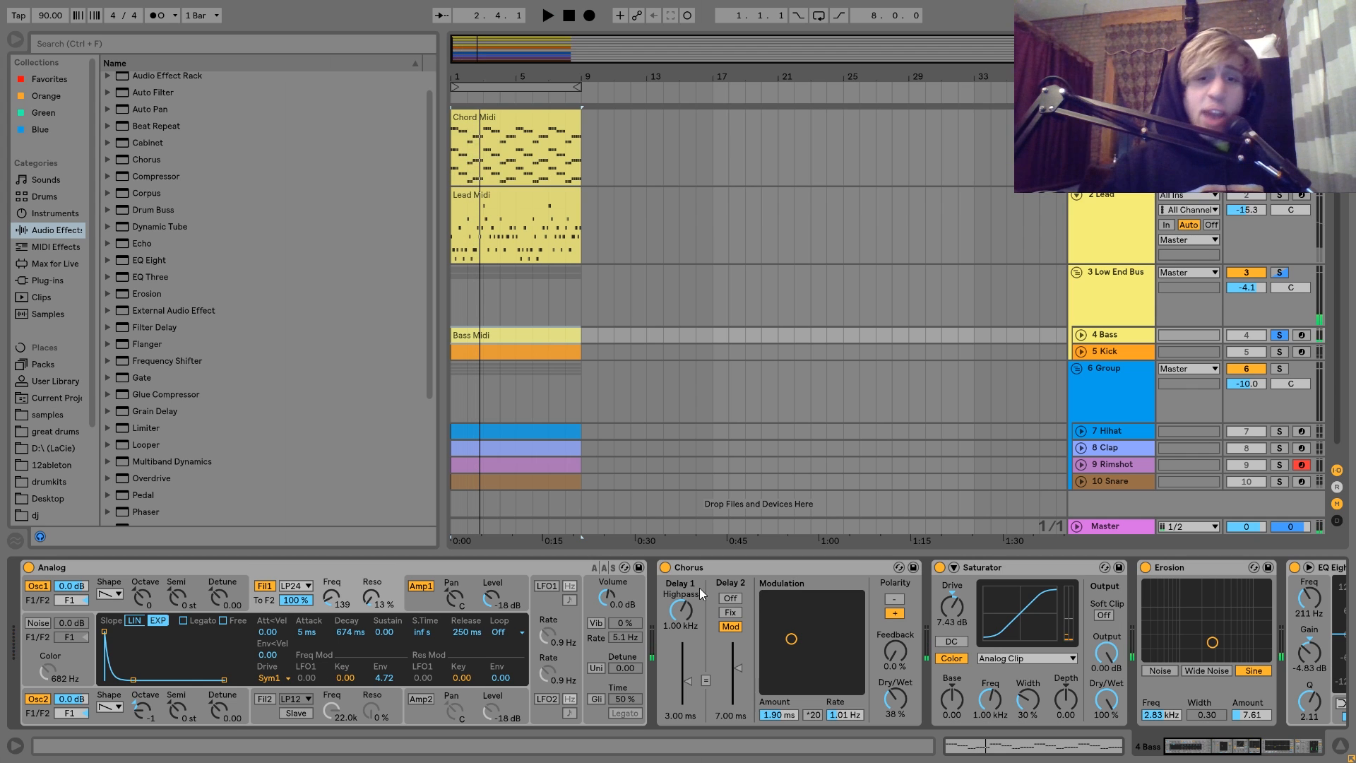
# - Bring up the Bass track's Chorus and play the soloed bass line to hear its effect
pyautogui.scroll(-5, 651, 592)
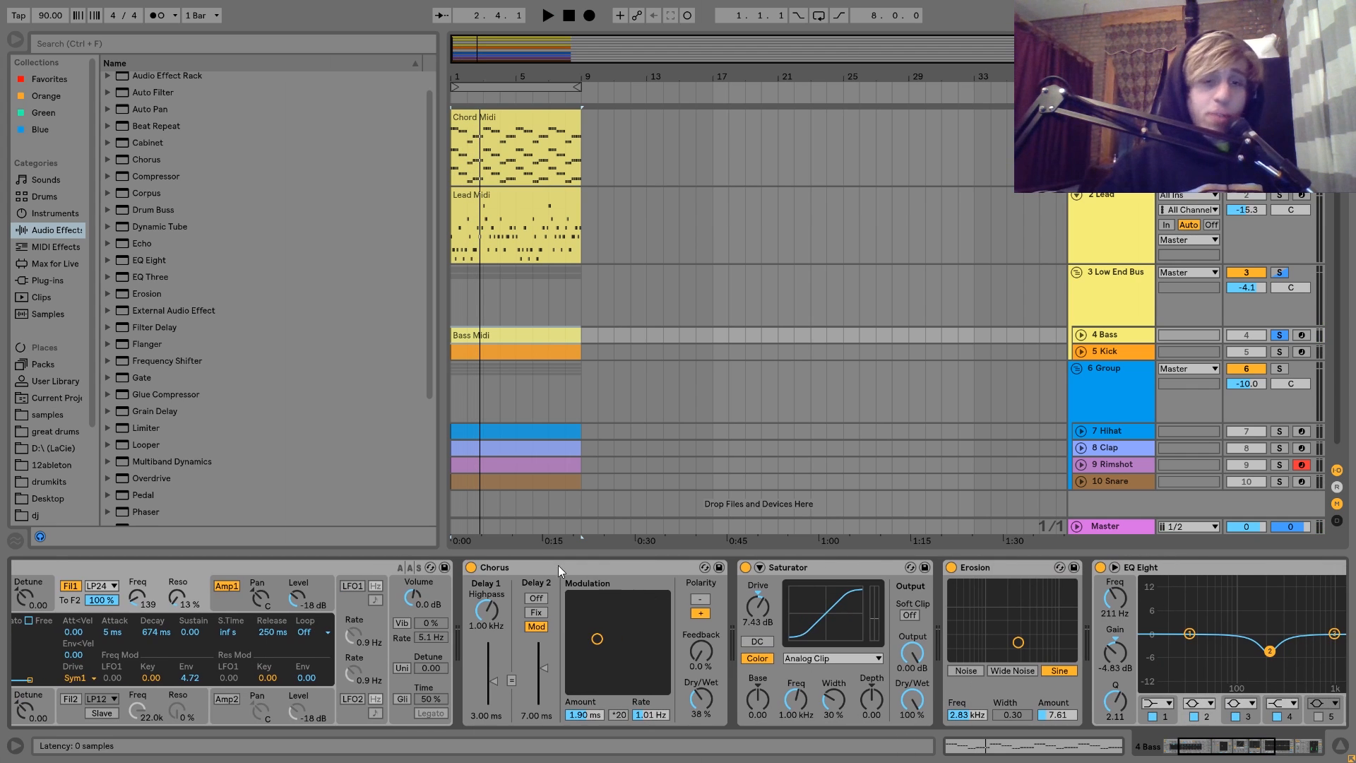
pyautogui.press('space')
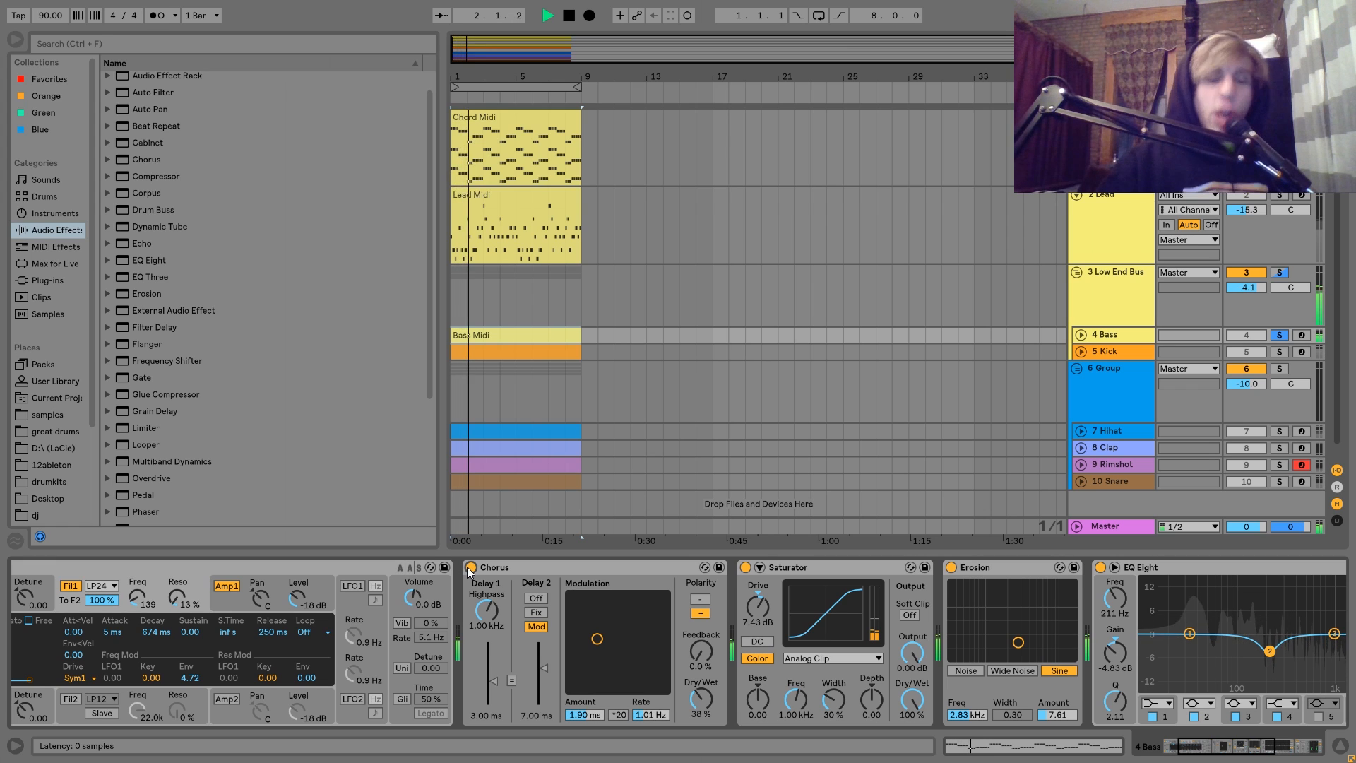
pyautogui.press('space')
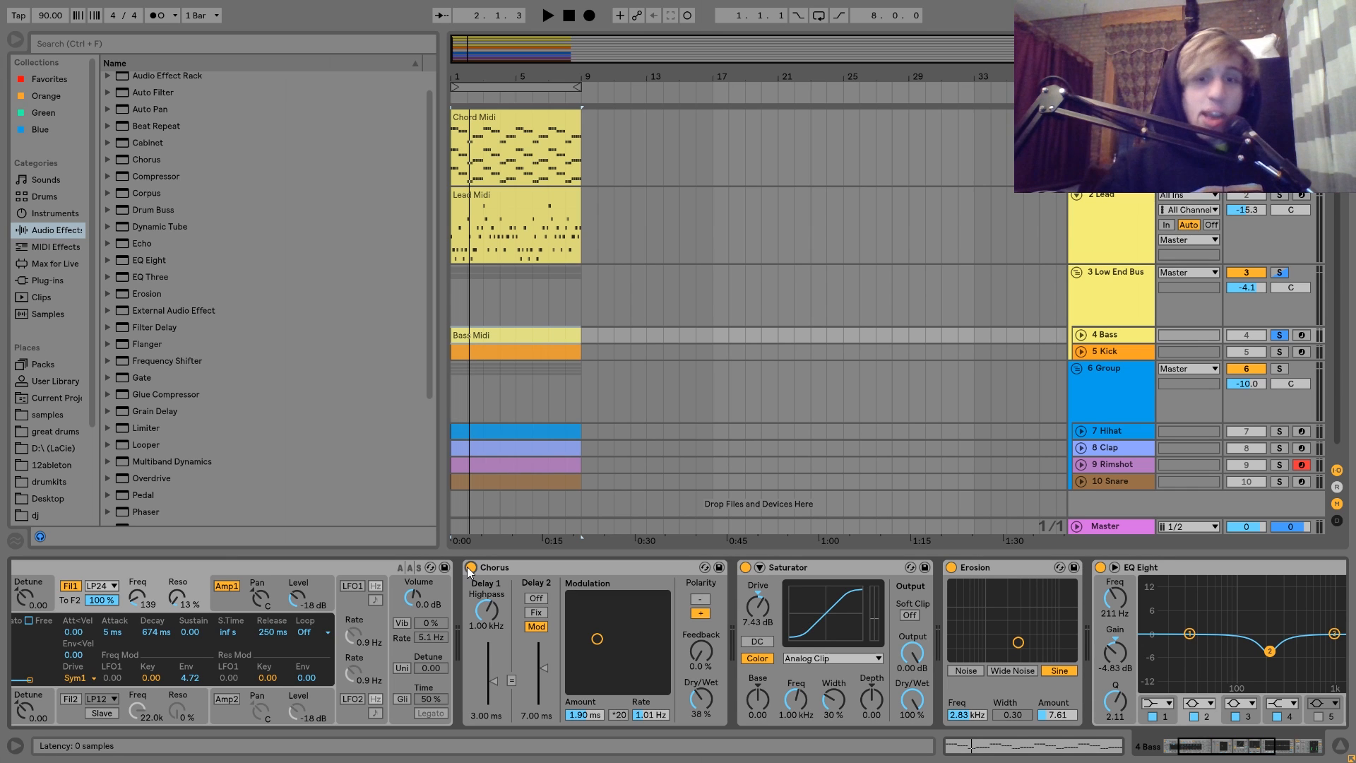
# - Bring up the Bass track's Saturator and play the soloed bass line to hear its effect
pyautogui.scroll(-3, 468, 566)
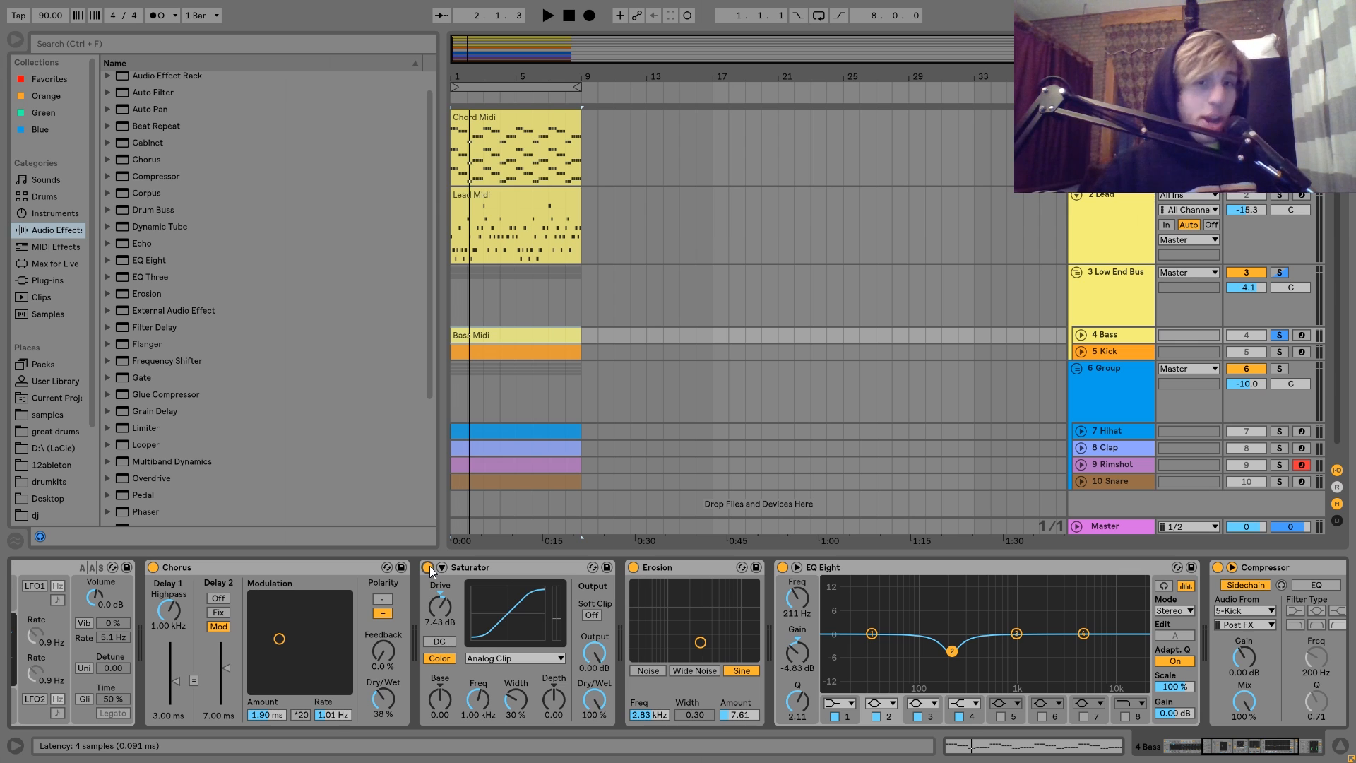
pyautogui.press('space')
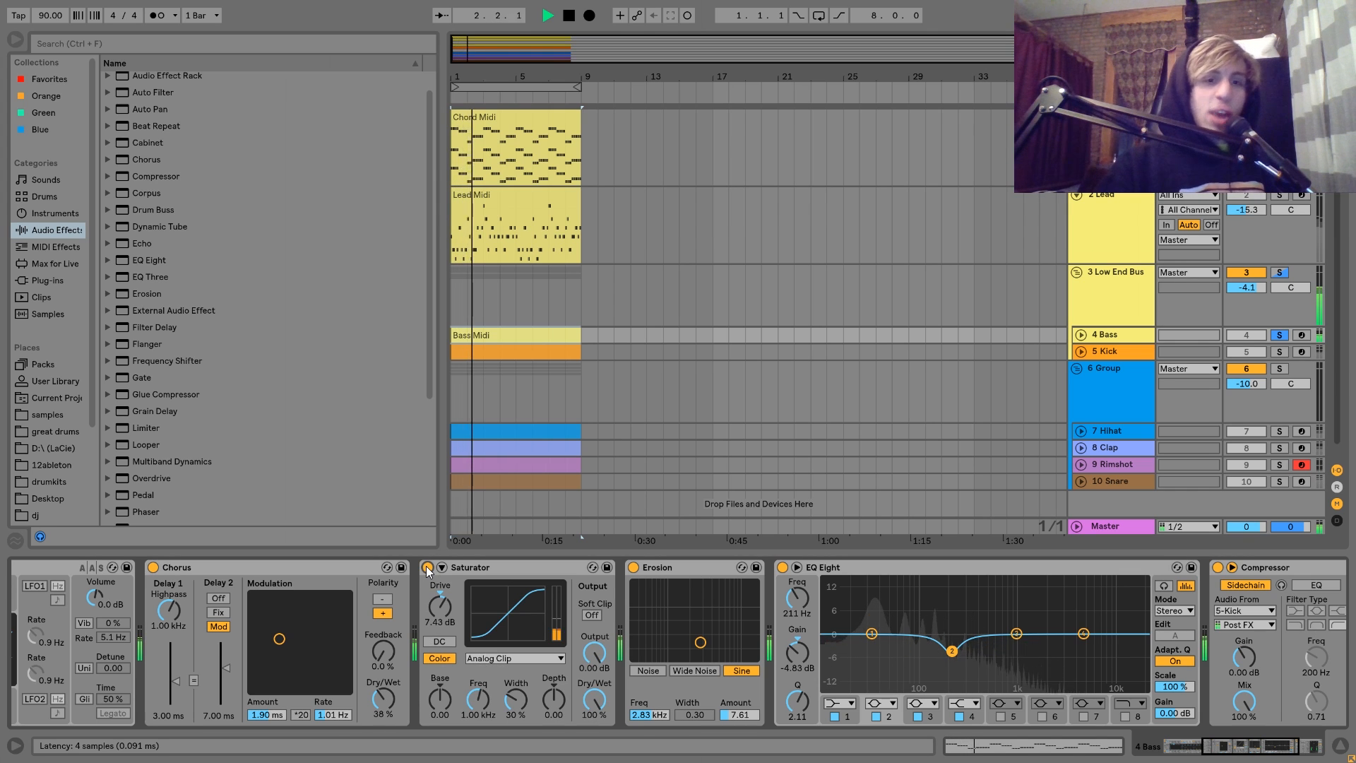
pyautogui.press('space')
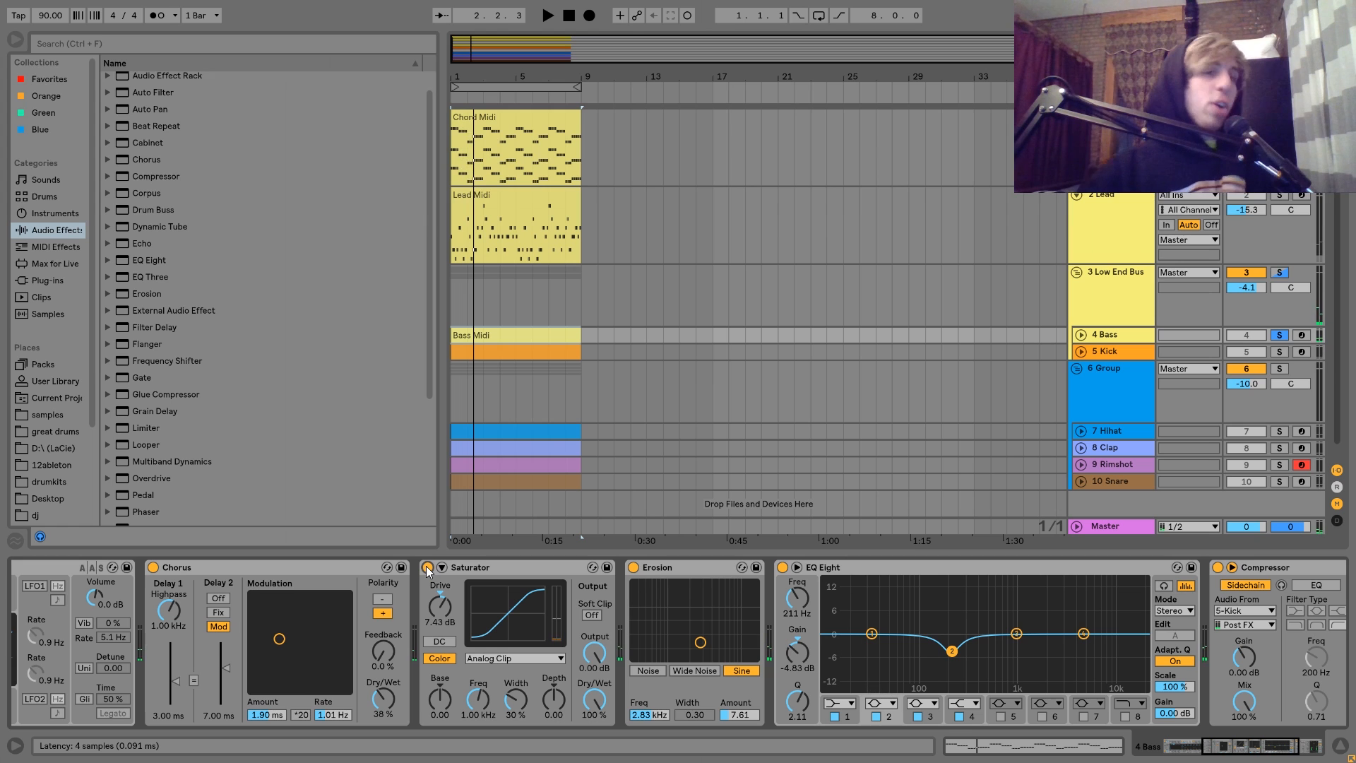
pyautogui.press('space')
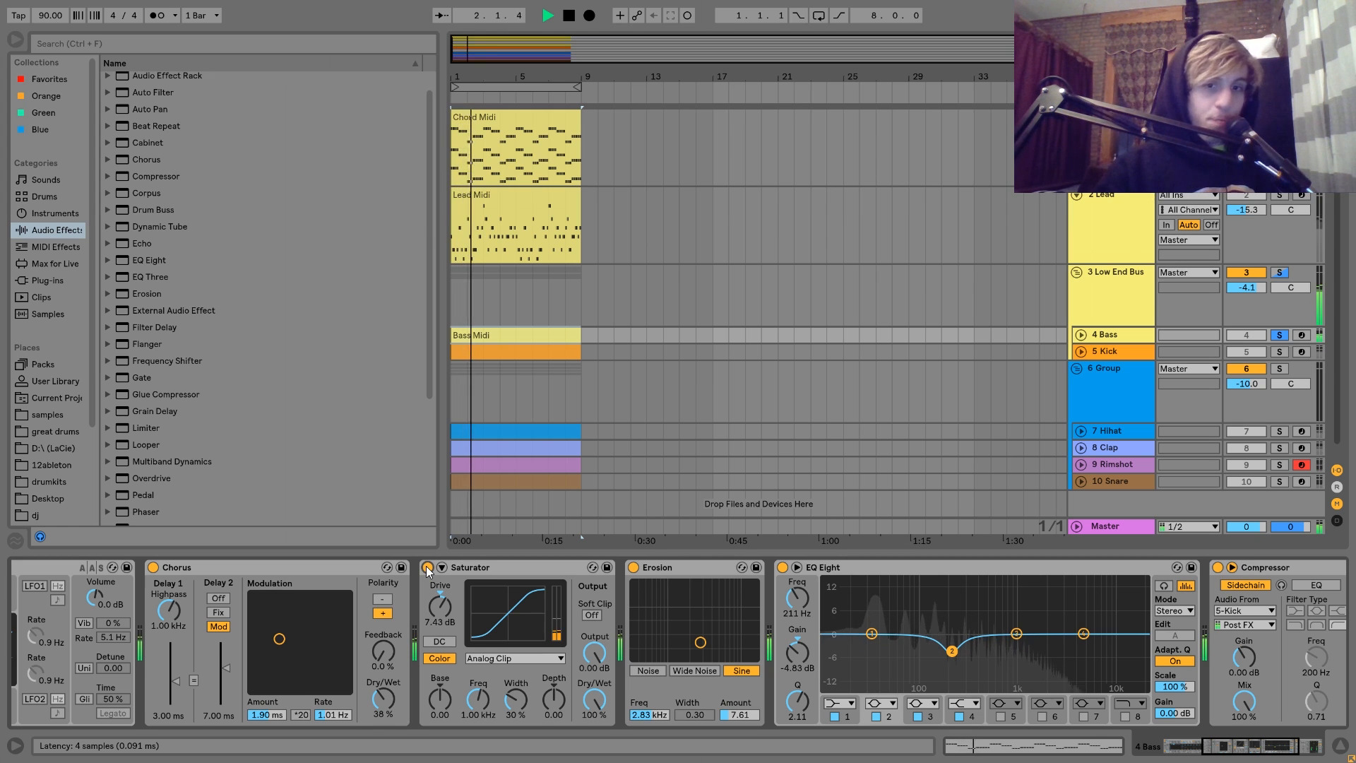
# - Bring up the Bass track's Erosion effect and play the soloed bass through it from the start
pyautogui.hscroll(3, 428, 570)
pyautogui.press('space')
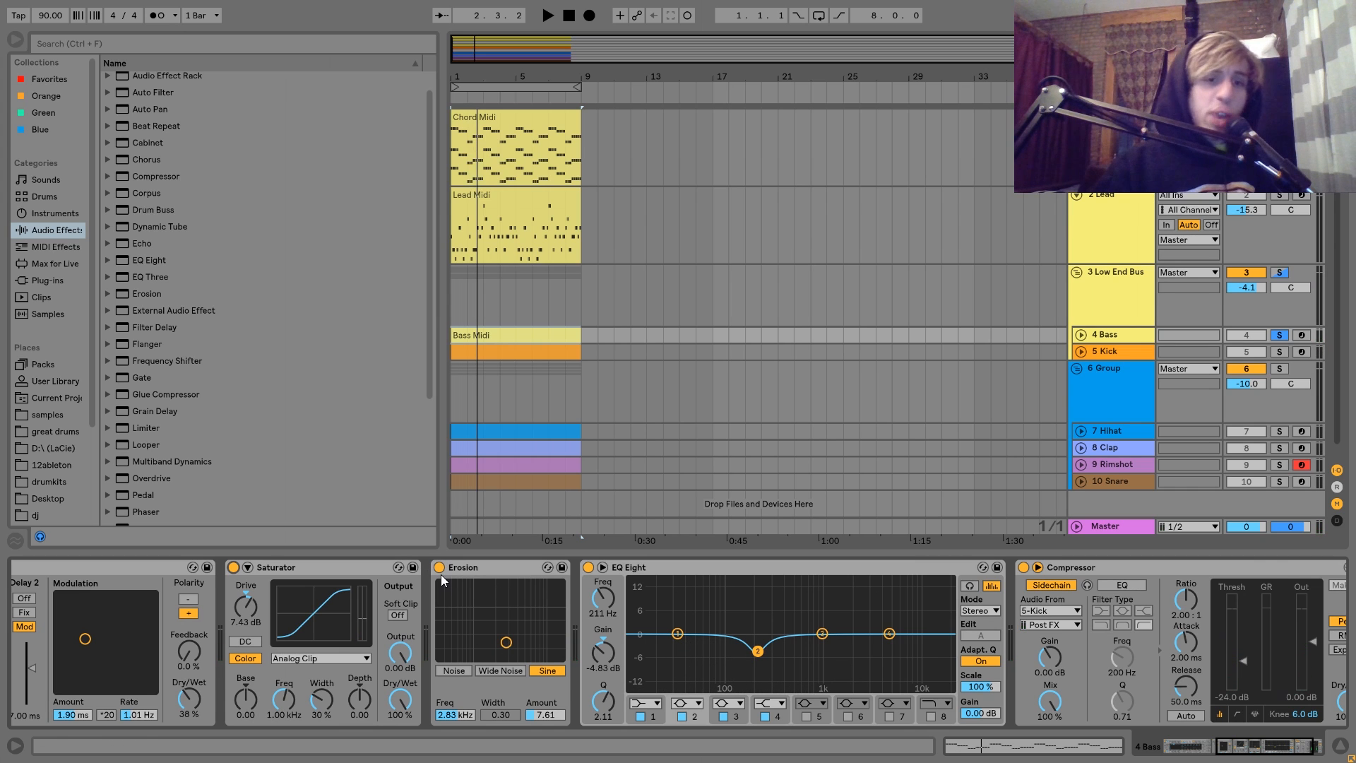
pyautogui.press('space')
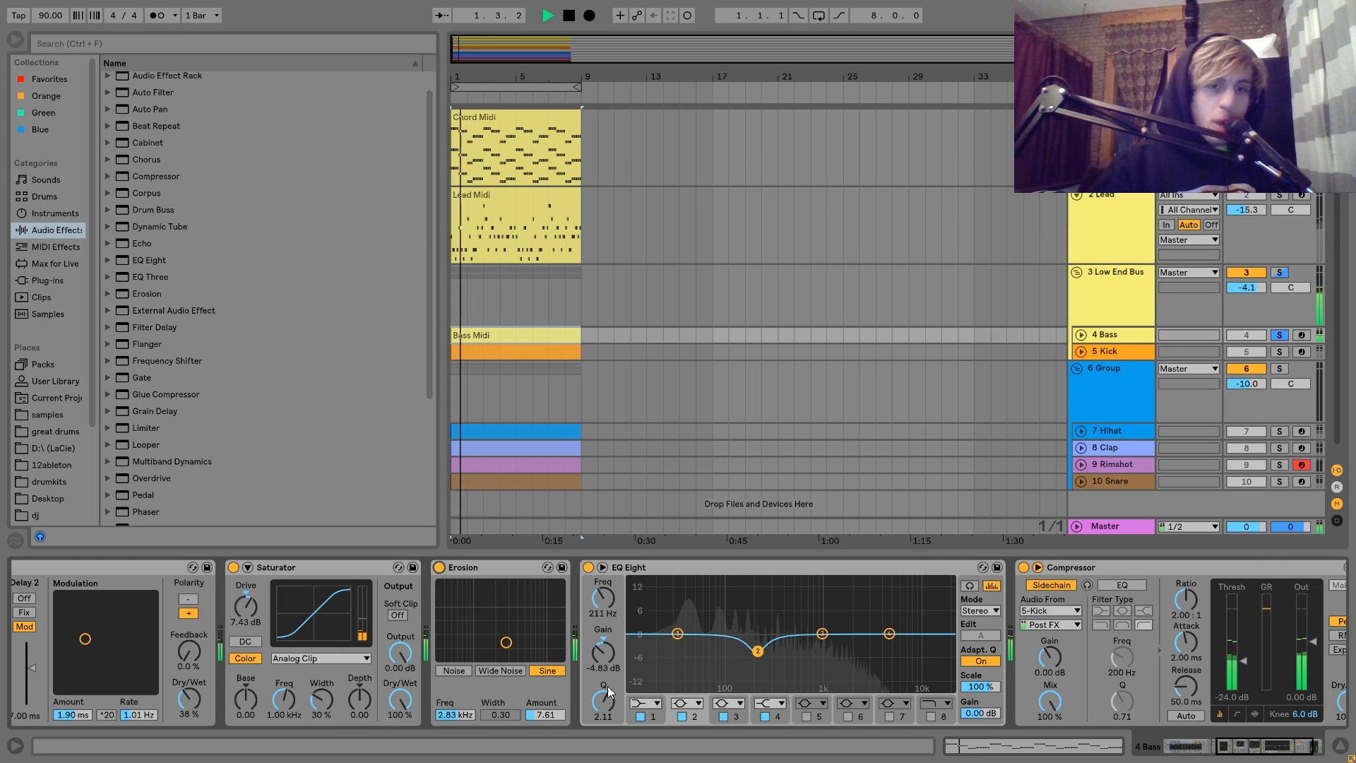
pyautogui.press('space')
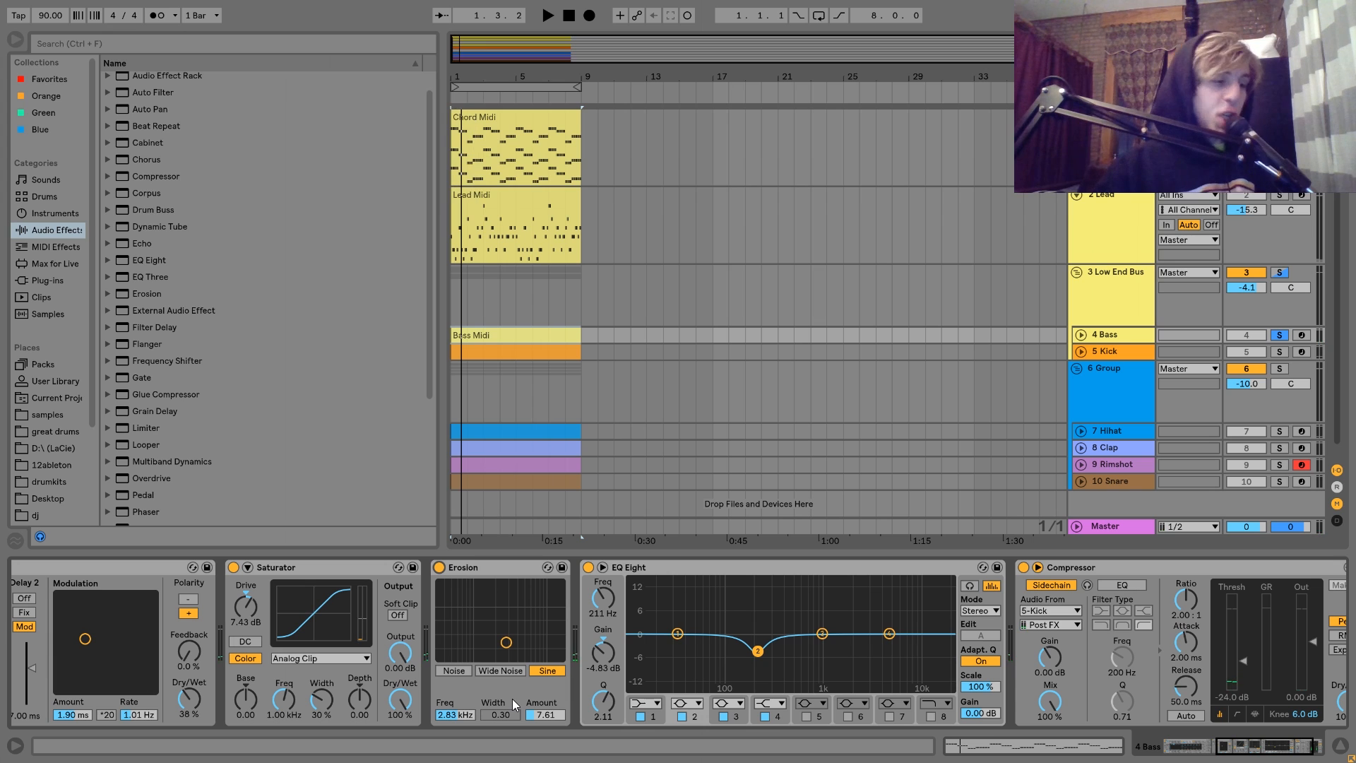
# - Compare the soloed bass with its EQ Eight off and on, and examine the Compressor's sidechain settings
pyautogui.hscroll(2, 565, 678)
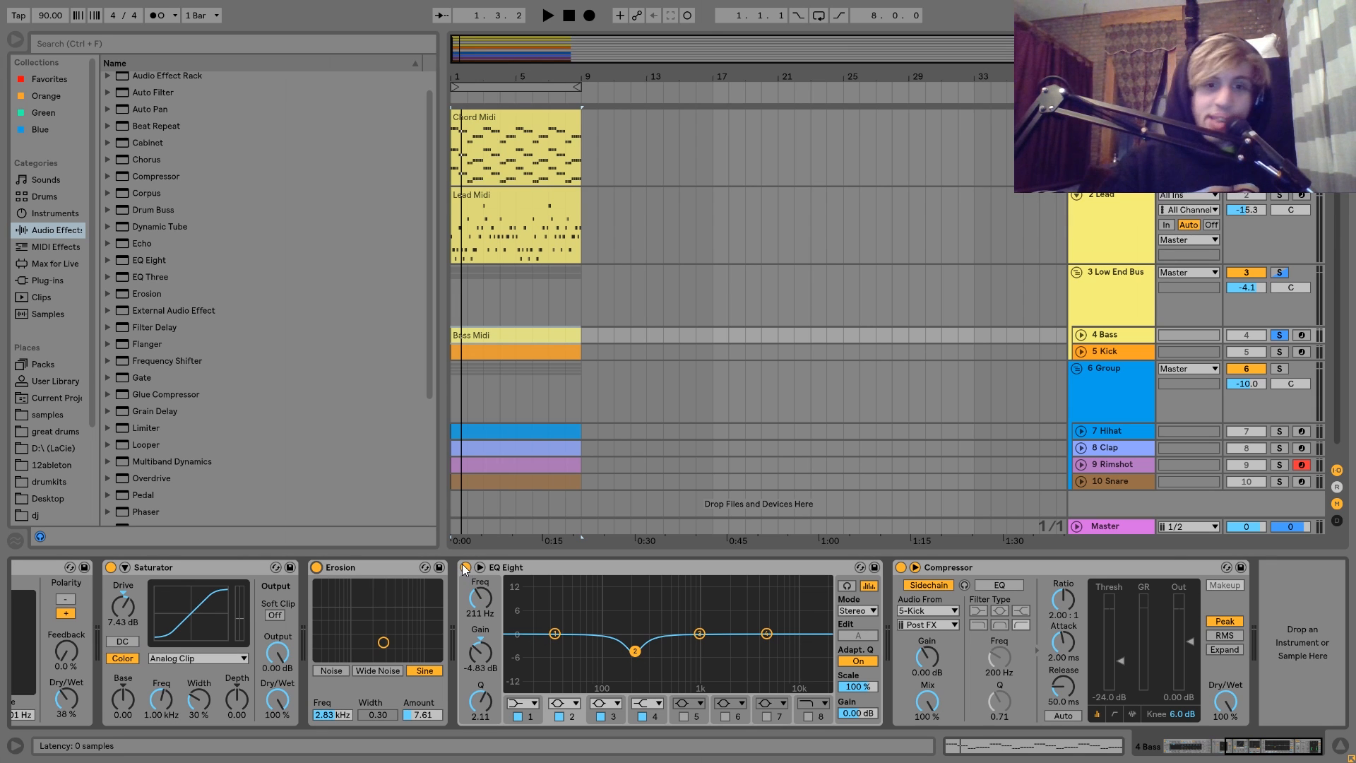
pyautogui.press('space')
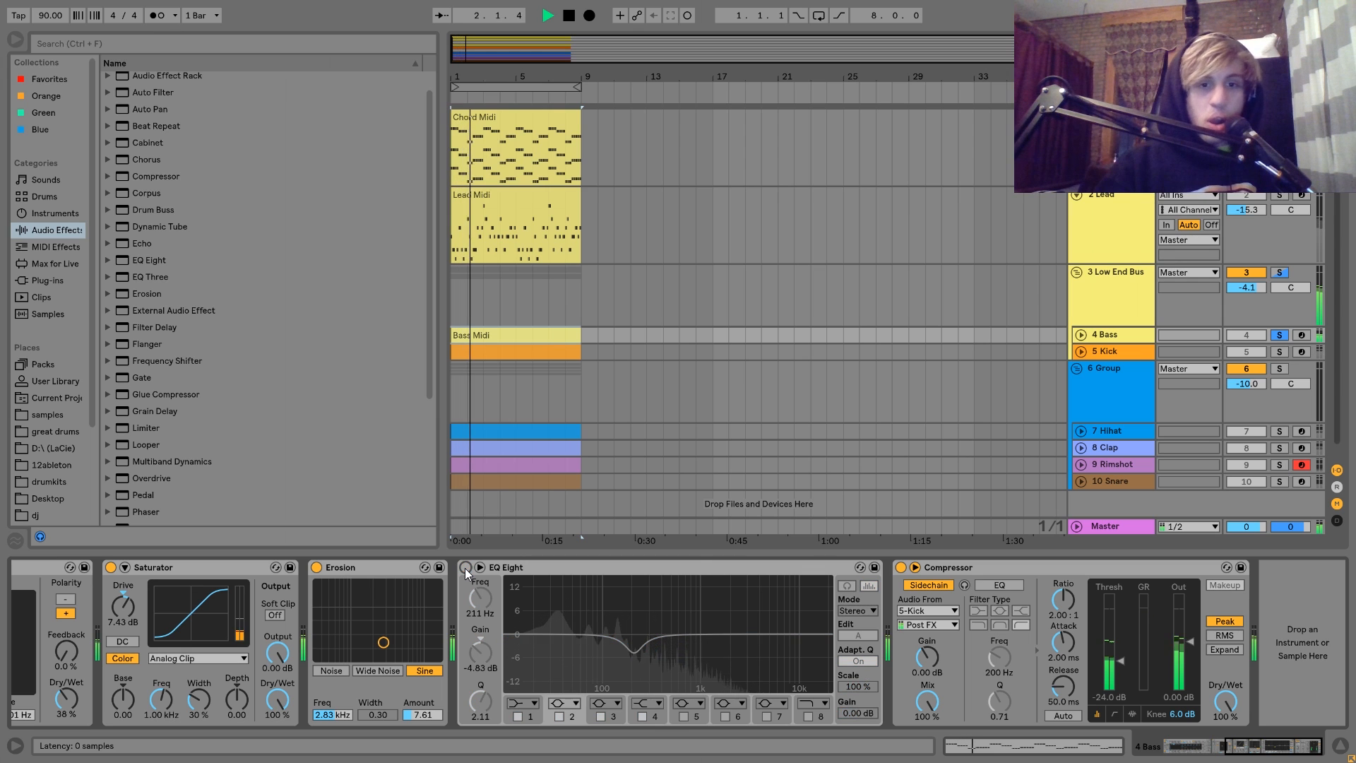
pyautogui.press('space')
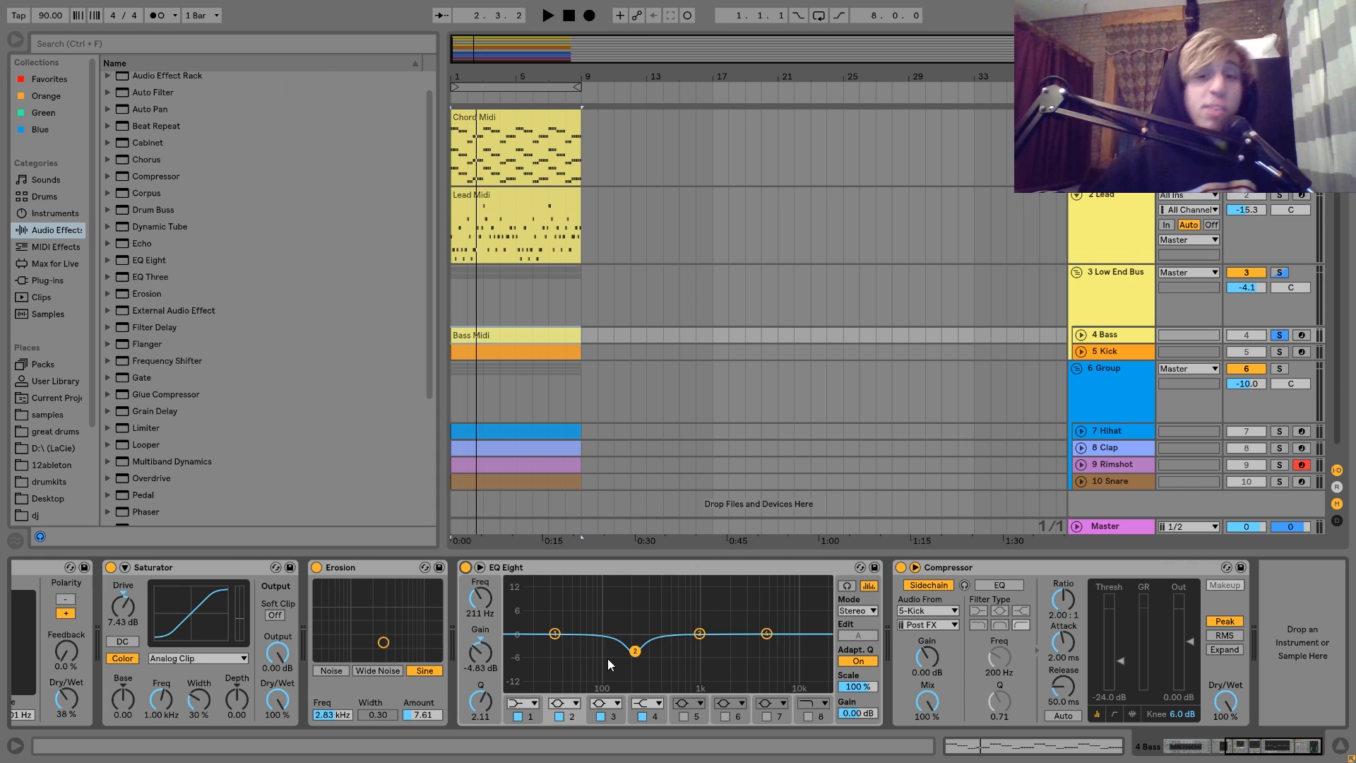
pyautogui.click(1023, 564)
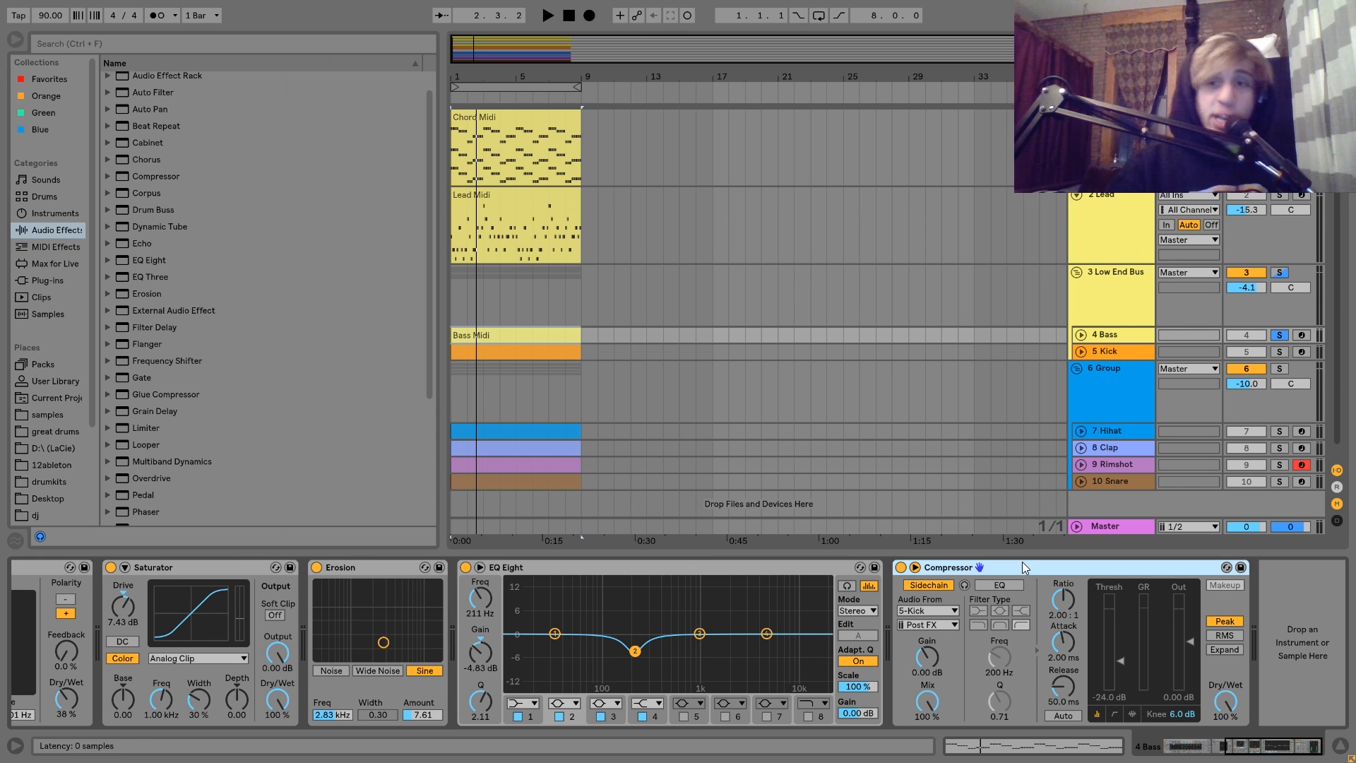
# - Unfold the Kick track, solo it in place of the Bass, and play its opening pattern
pyautogui.click(1099, 347)
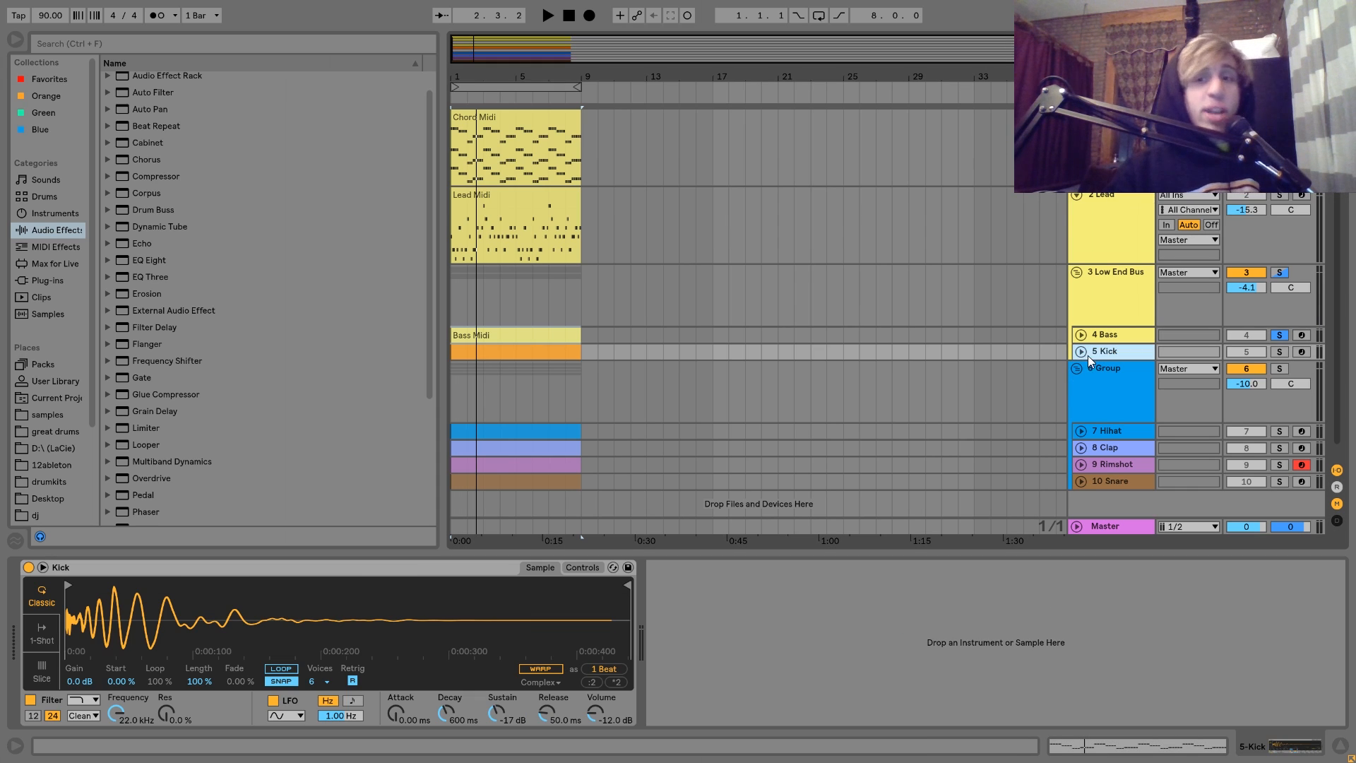
pyautogui.click(1080, 352)
pyautogui.click(1280, 353)
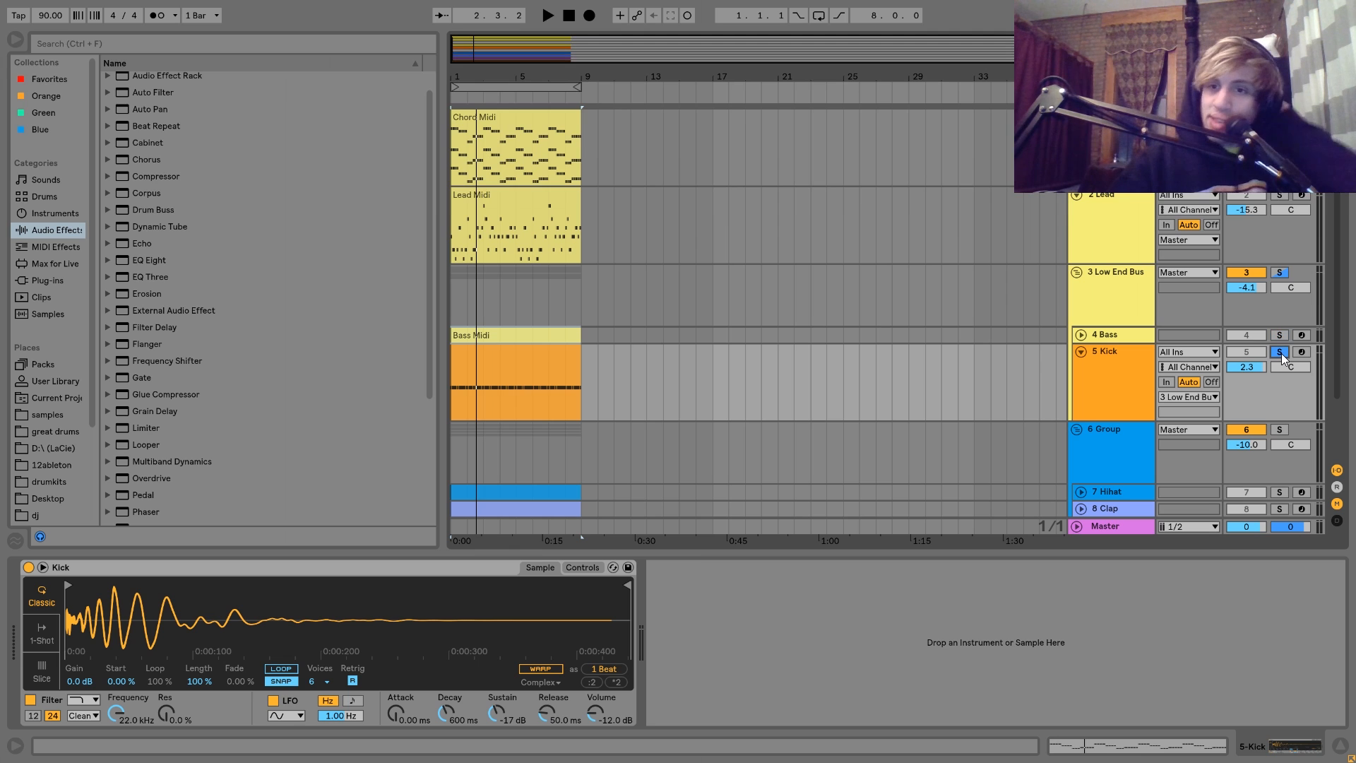
pyautogui.press('space')
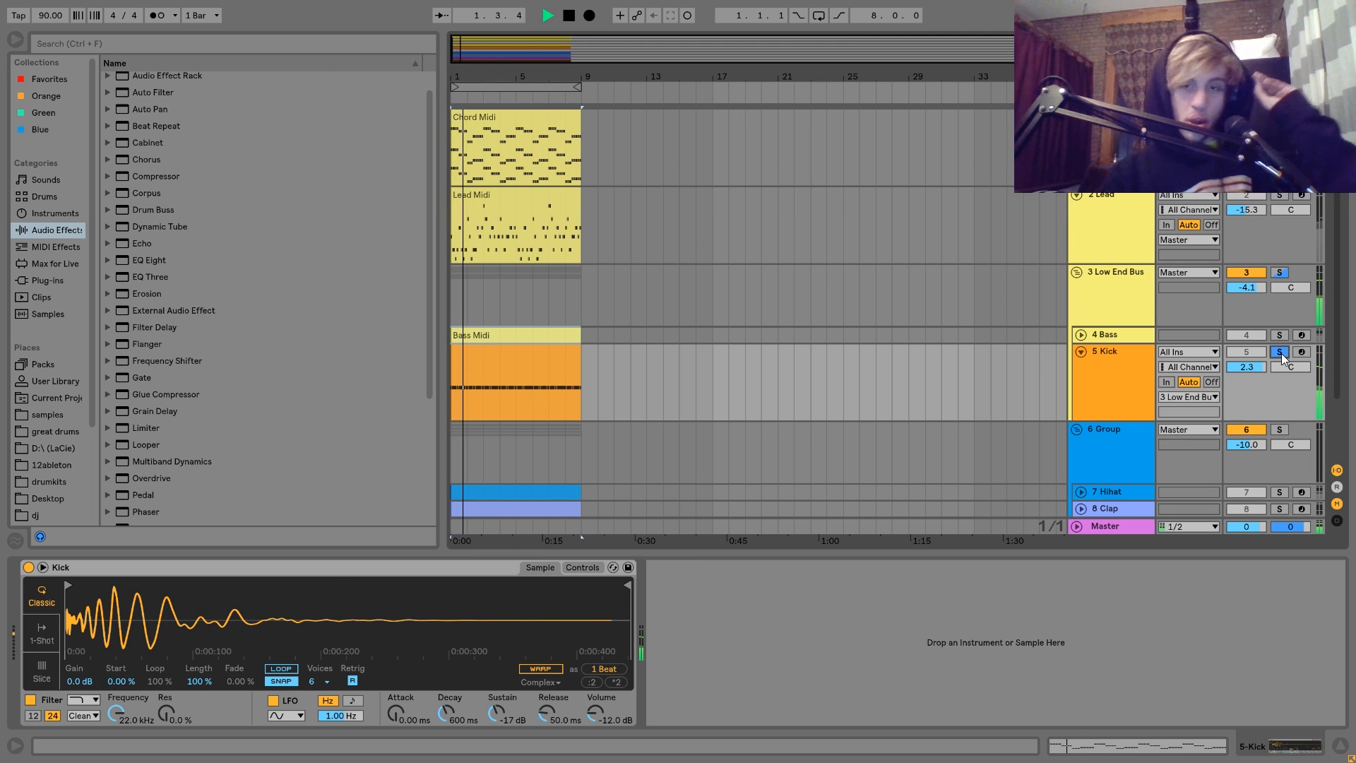
pyautogui.click(1137, 353)
pyautogui.press('space')
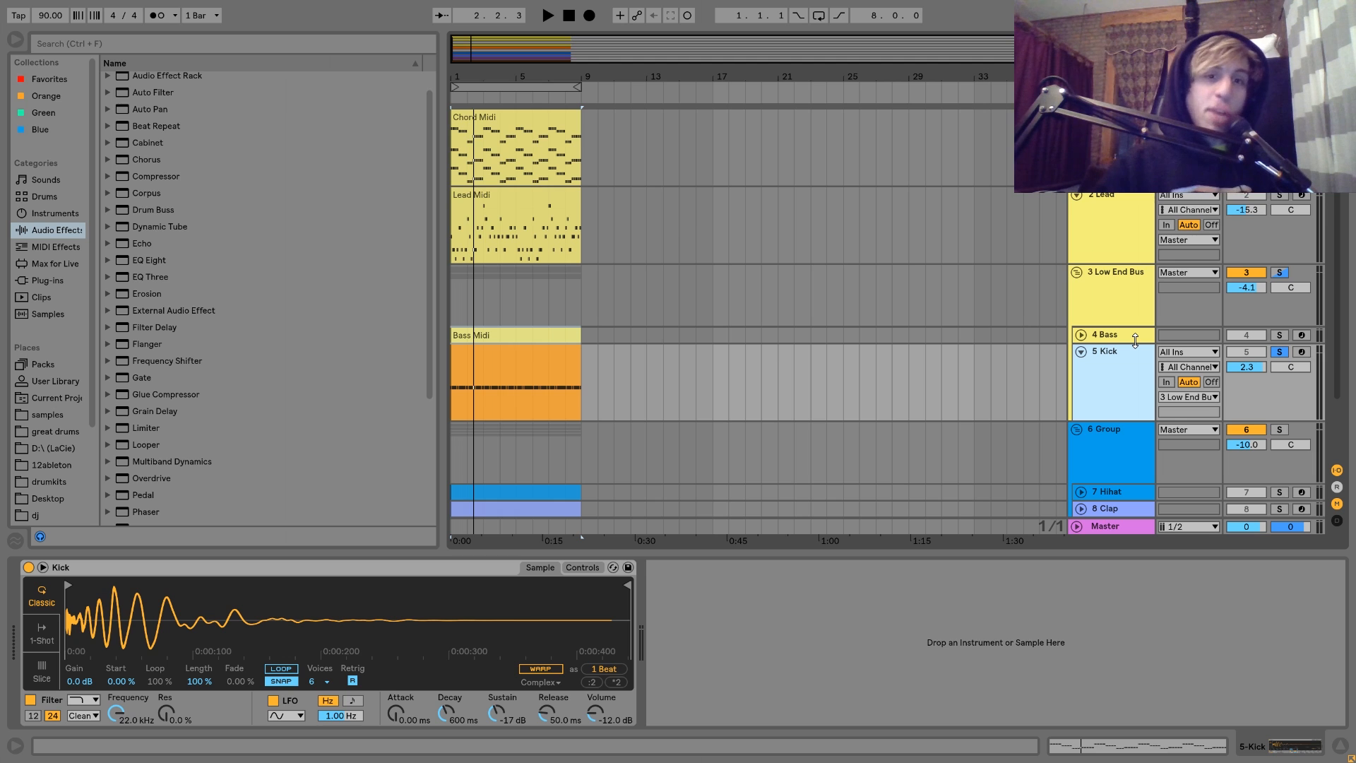
pyautogui.press('space')
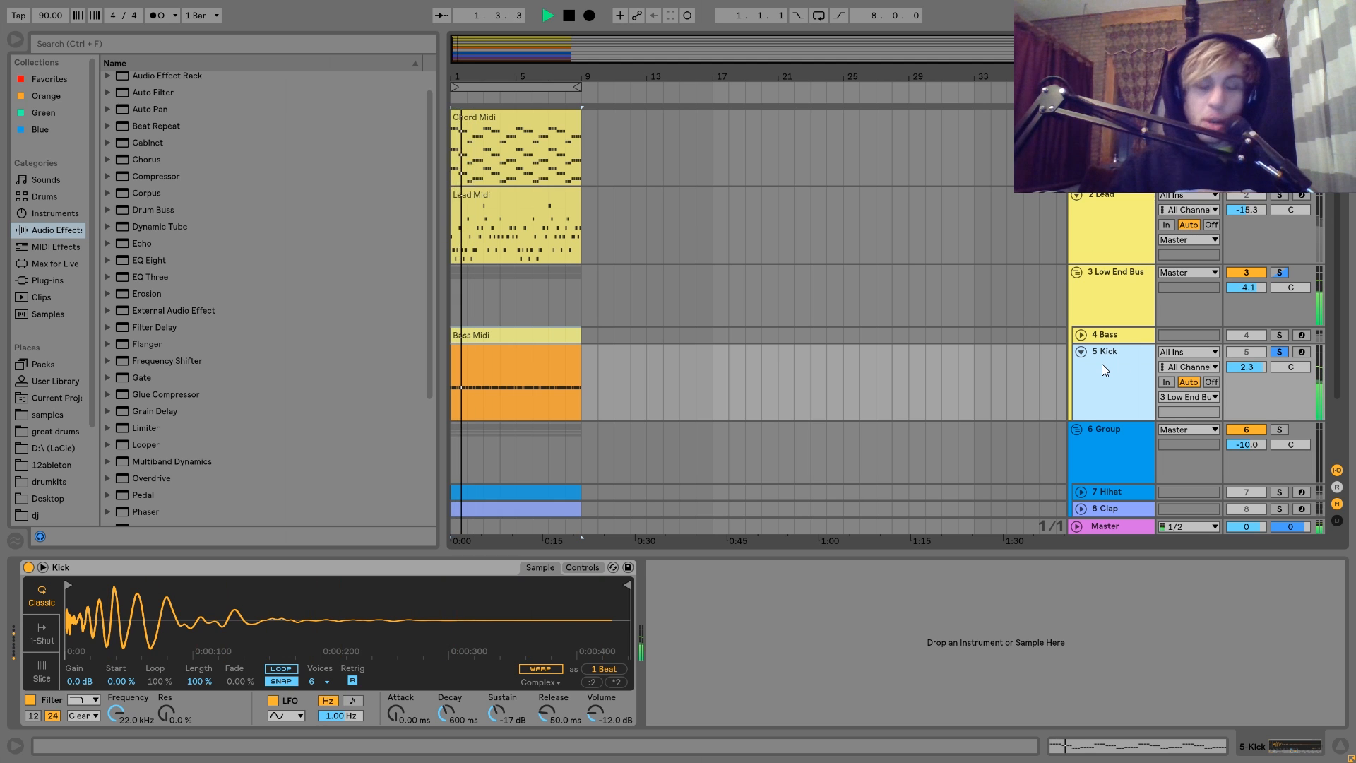
pyautogui.press('space')
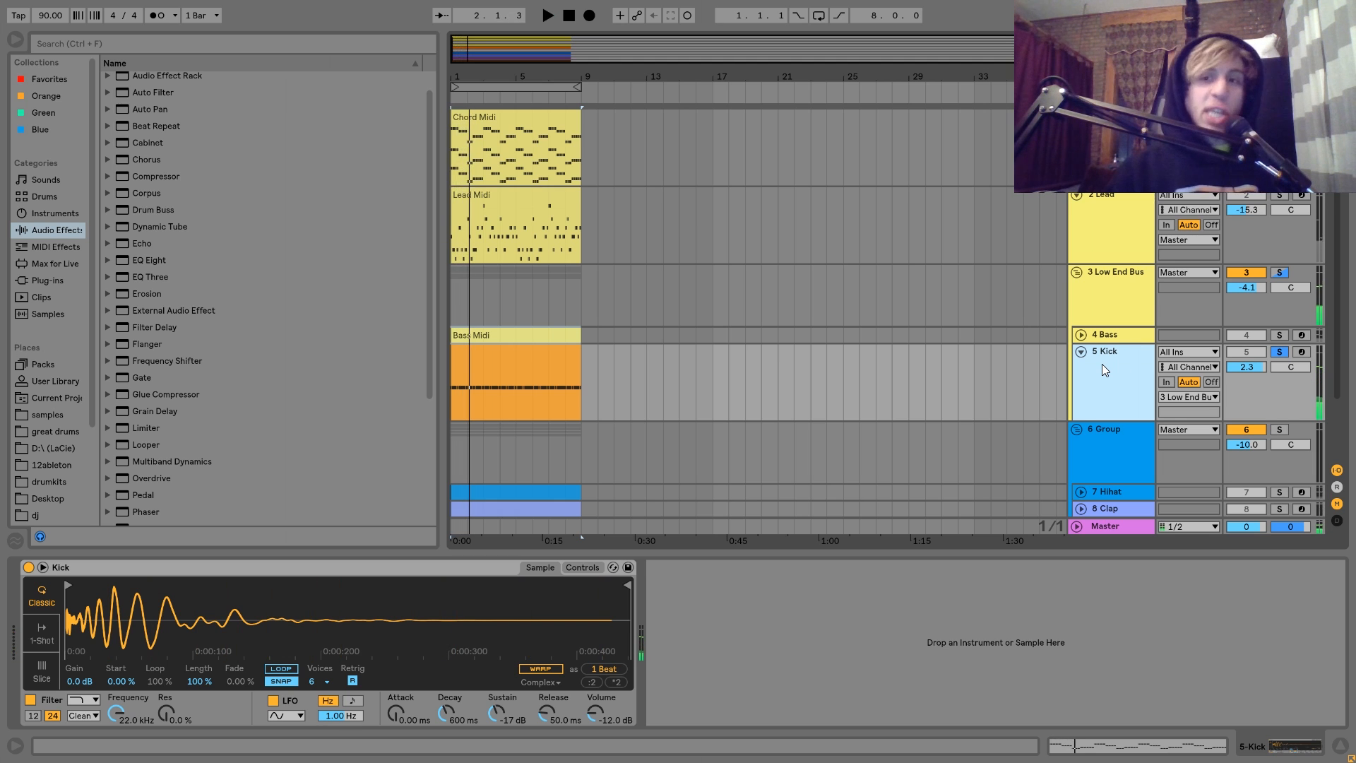
# - Play the kick pattern with the drum Group's solo on and off to compare it with the other drums and alone
pyautogui.press('space')
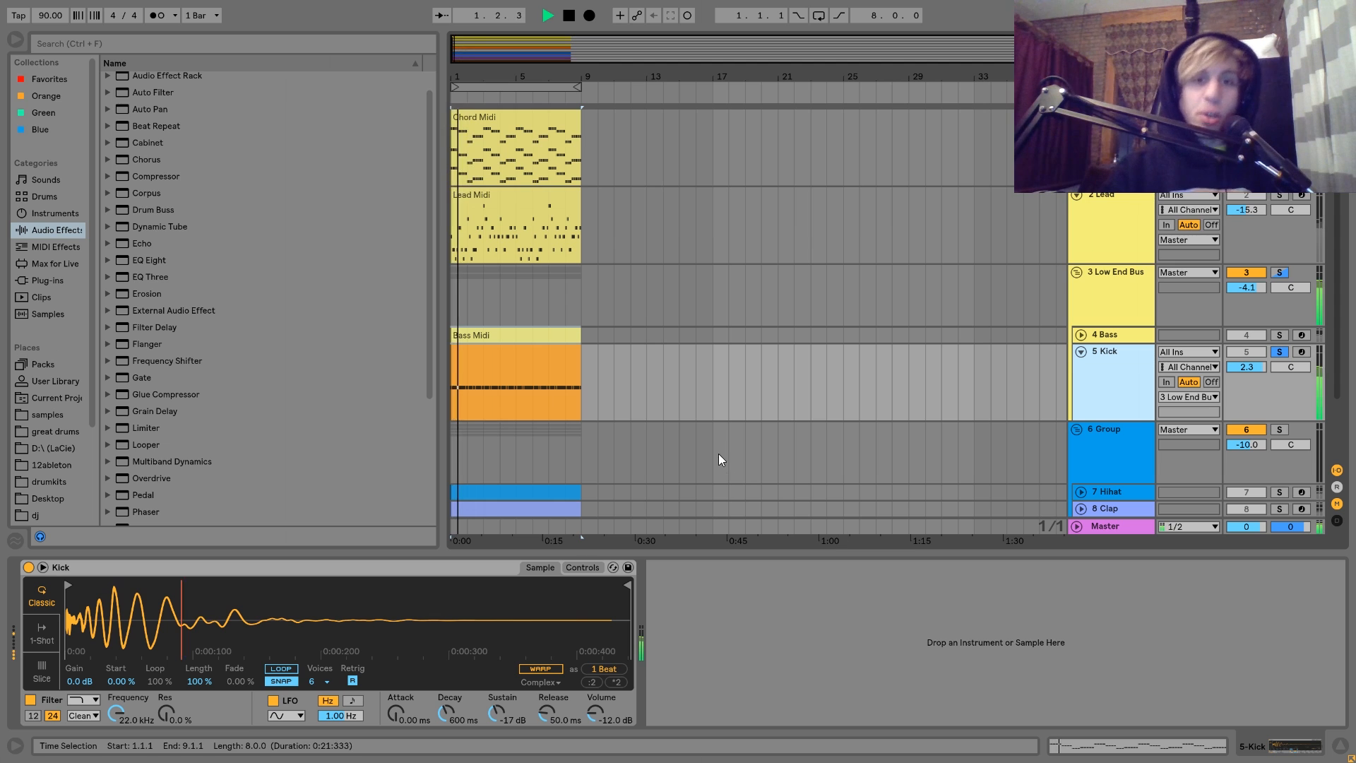
pyautogui.click(1280, 429)
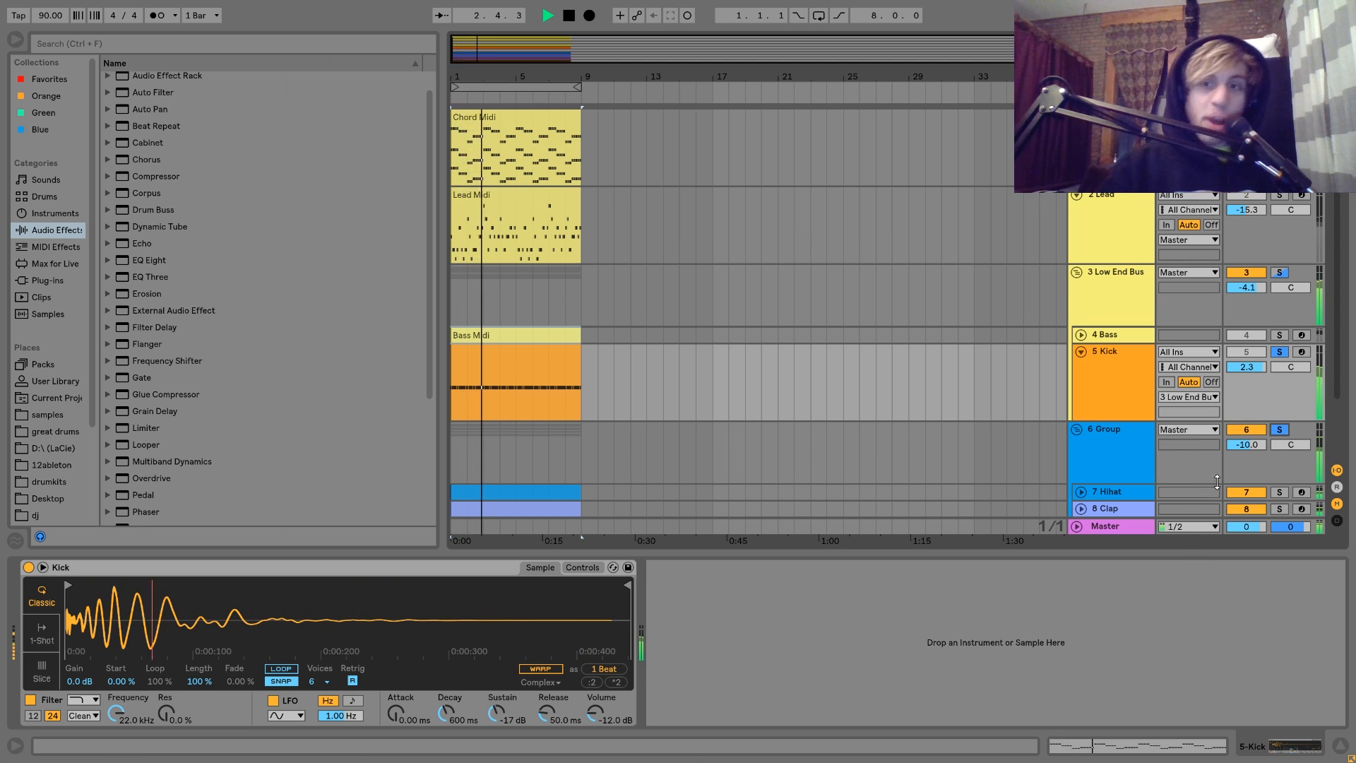
pyautogui.click(1280, 431)
pyautogui.press('space')
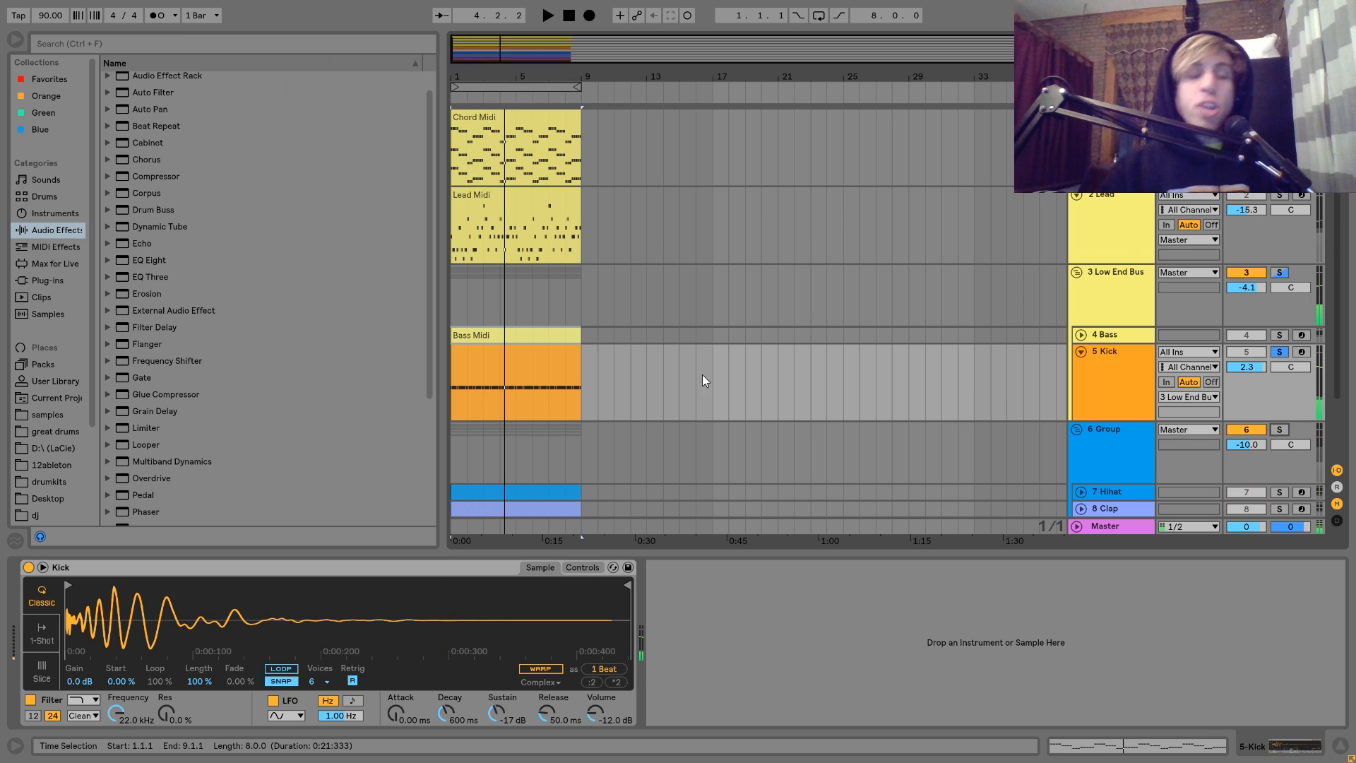
# - Duplicate the Kick clip into bars 9 to 16 and open the copy's notes for editing
pyautogui.click(536, 353)
pyautogui.hotkey('ctrl', 'd')
pyautogui.hotkey('shift', 'Tab')
pyautogui.click(537, 354)
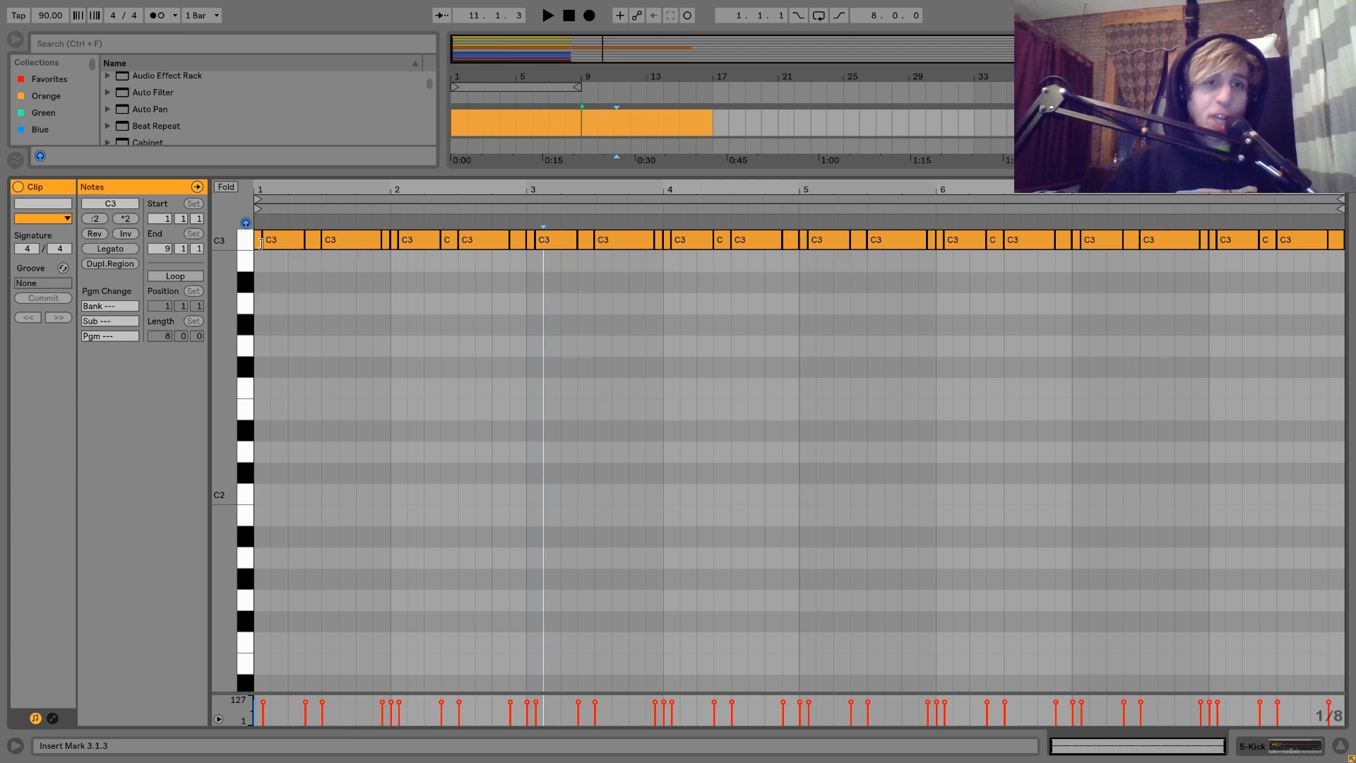
# - Replace the first three bars of the copied Kick clip with half-bar C3 notes, duplicating the first one five times
pyautogui.click(263, 256)
pyautogui.moveTo(263, 256); pyautogui.dragTo(263, 241)
pyautogui.hotkey('shift', 'Right')
pyautogui.press('space')
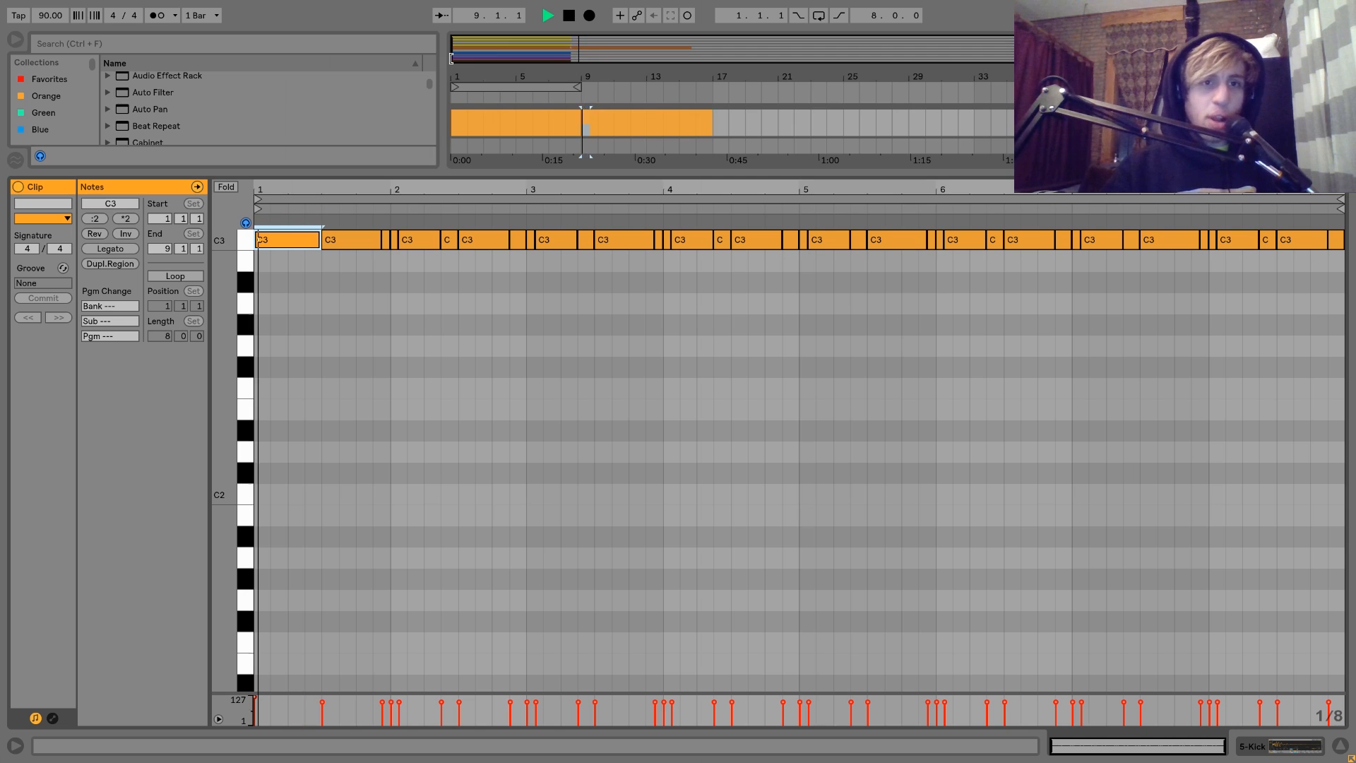
pyautogui.hotkey('ctrl', 'd')
pyautogui.hotkey('ctrl', 'd')
pyautogui.hotkey('ctrl', 'd')
pyautogui.hotkey('ctrl', 'd')
pyautogui.hotkey('ctrl', 'd')
# - Solo the drum Group alongside the Kick and play the simplified kick copy from bar 9
pyautogui.doubleClick(1113, 116)
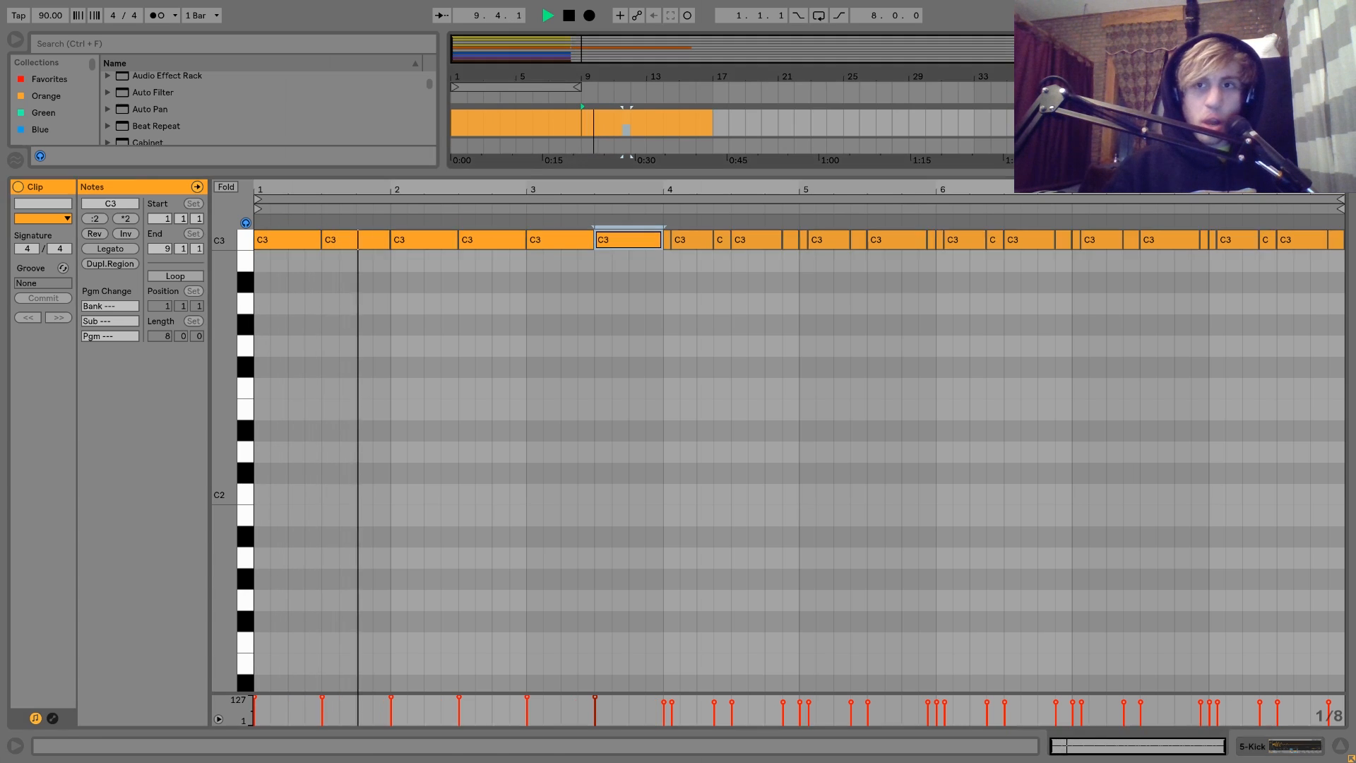
pyautogui.keyDown('ctrl'); pyautogui.click(1278, 358); pyautogui.keyUp('ctrl')
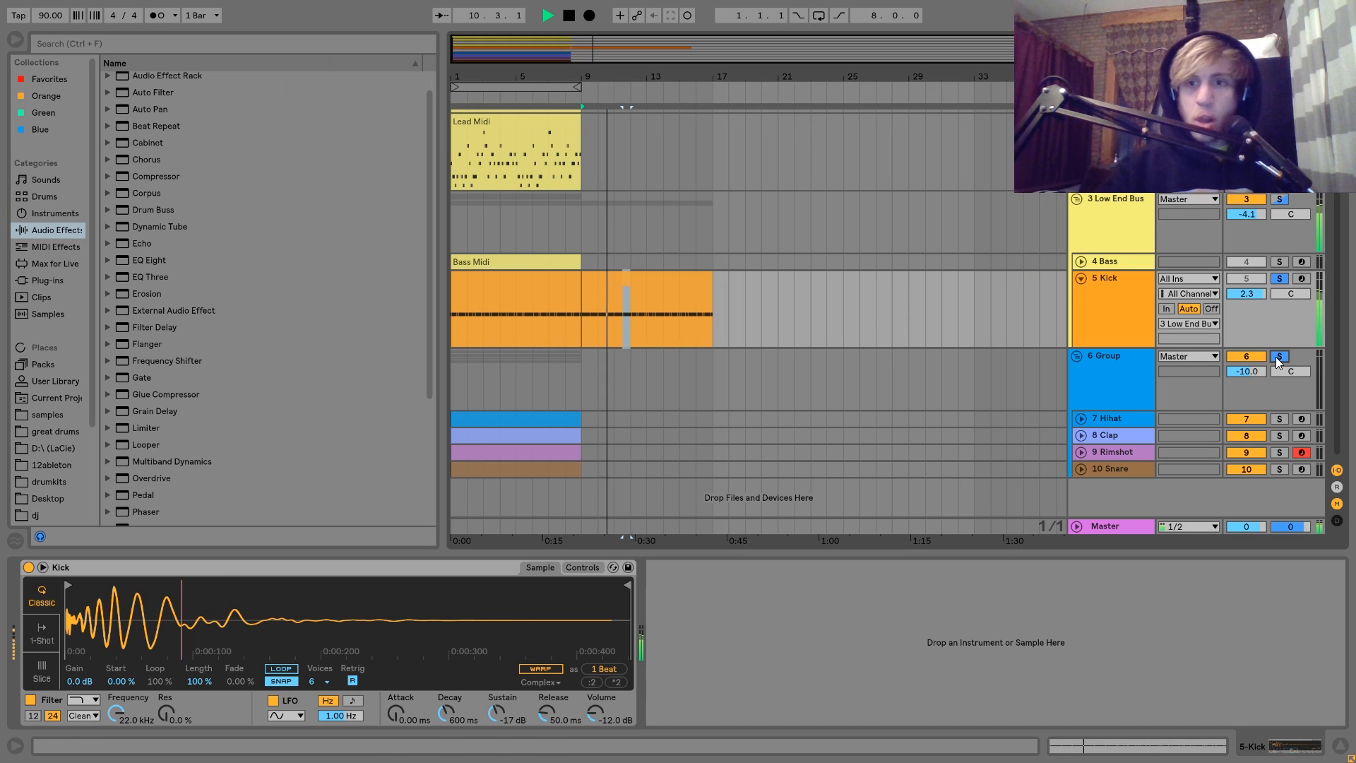
pyautogui.press('space')
pyautogui.press('space')
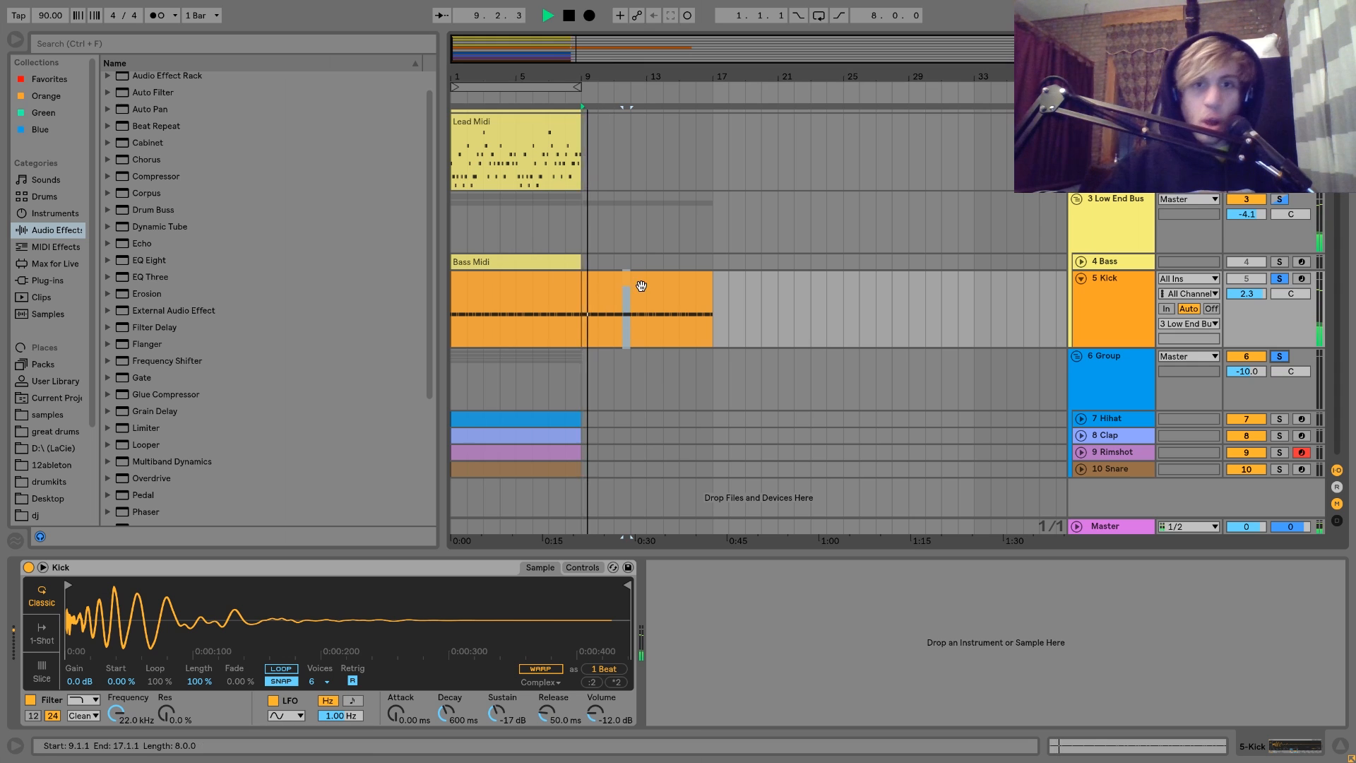
# - Try the simplified kick clip over the original at bar 1 with the drum Group playing, and undo the move
pyautogui.press('space')
pyautogui.moveTo(631, 285); pyautogui.dragTo(495, 290)
pyautogui.press('space')
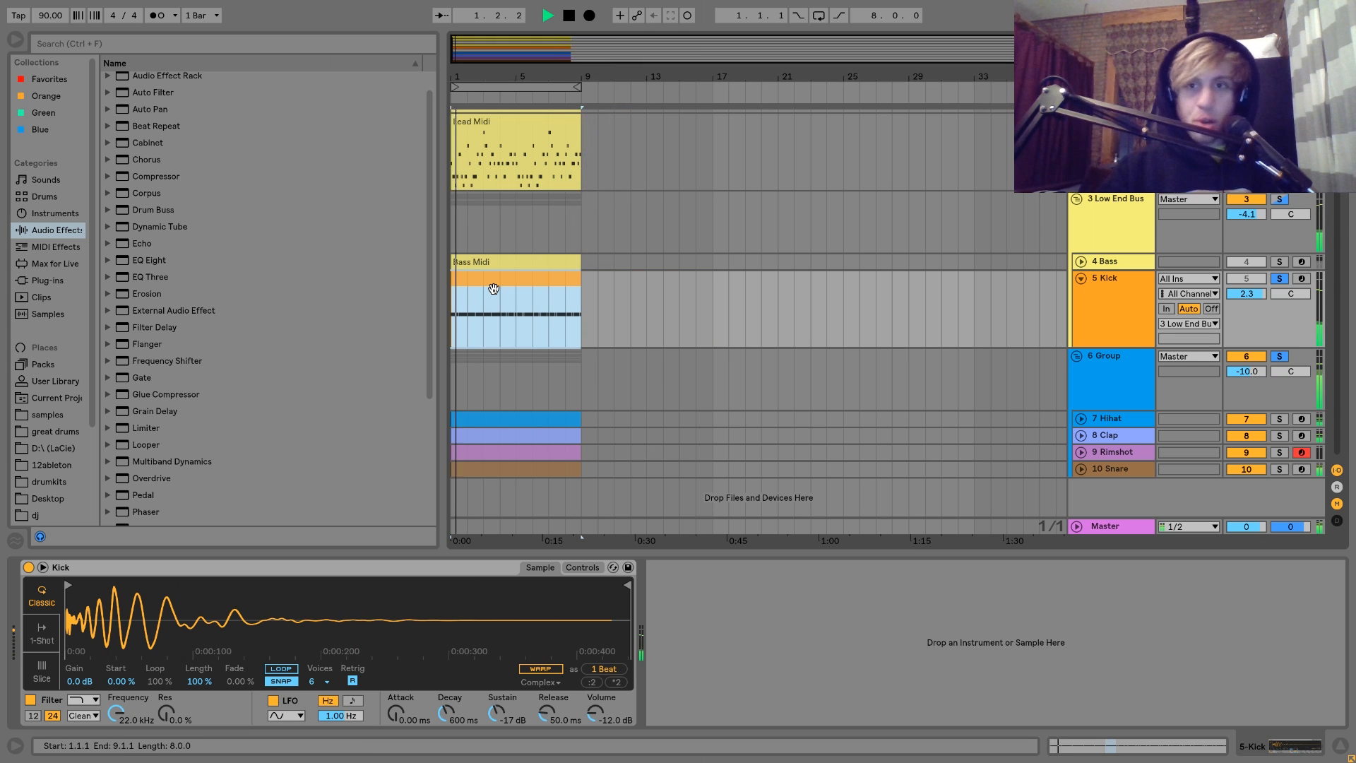
pyautogui.hotkey('ctrl', 'd')
pyautogui.press('space')
# - Play the original kick clip with the drum Group from bar 1, and take the Group out of solo
pyautogui.click(496, 289)
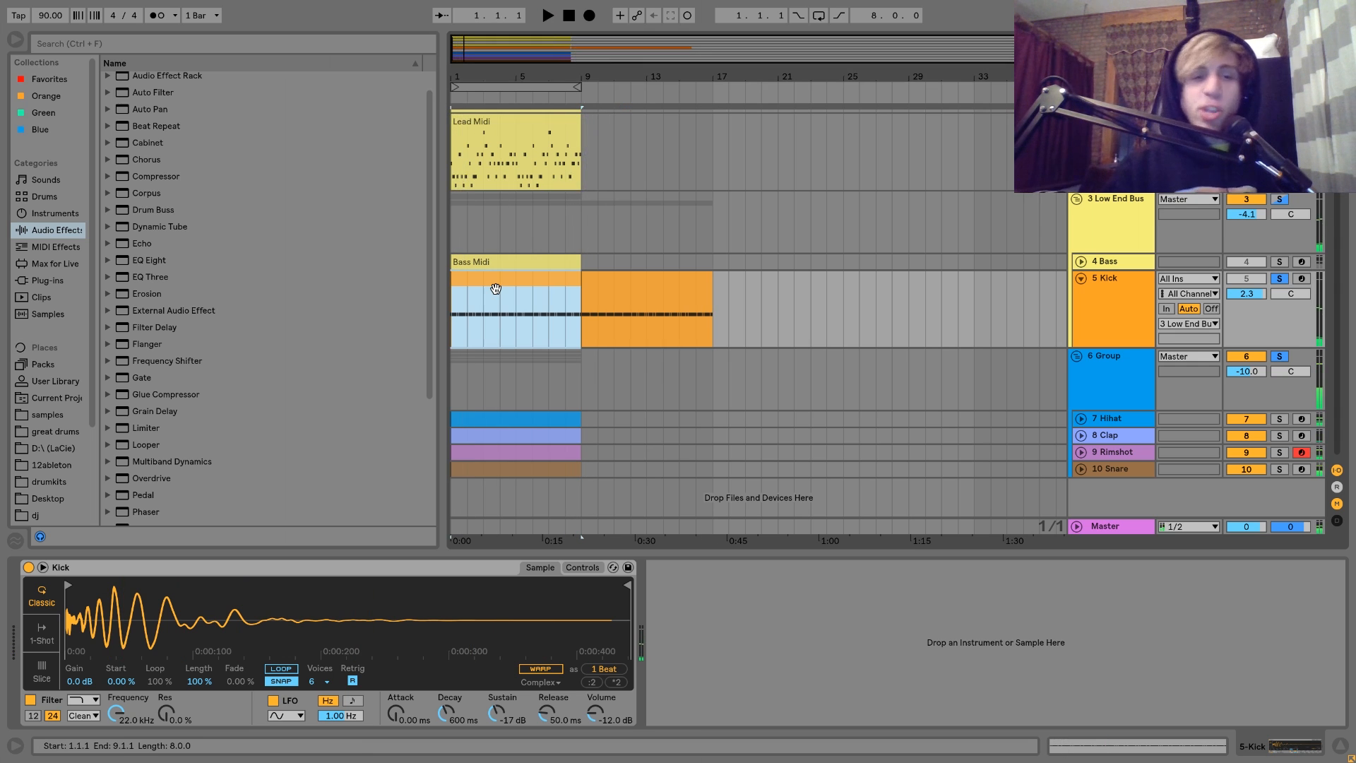
pyautogui.press('space')
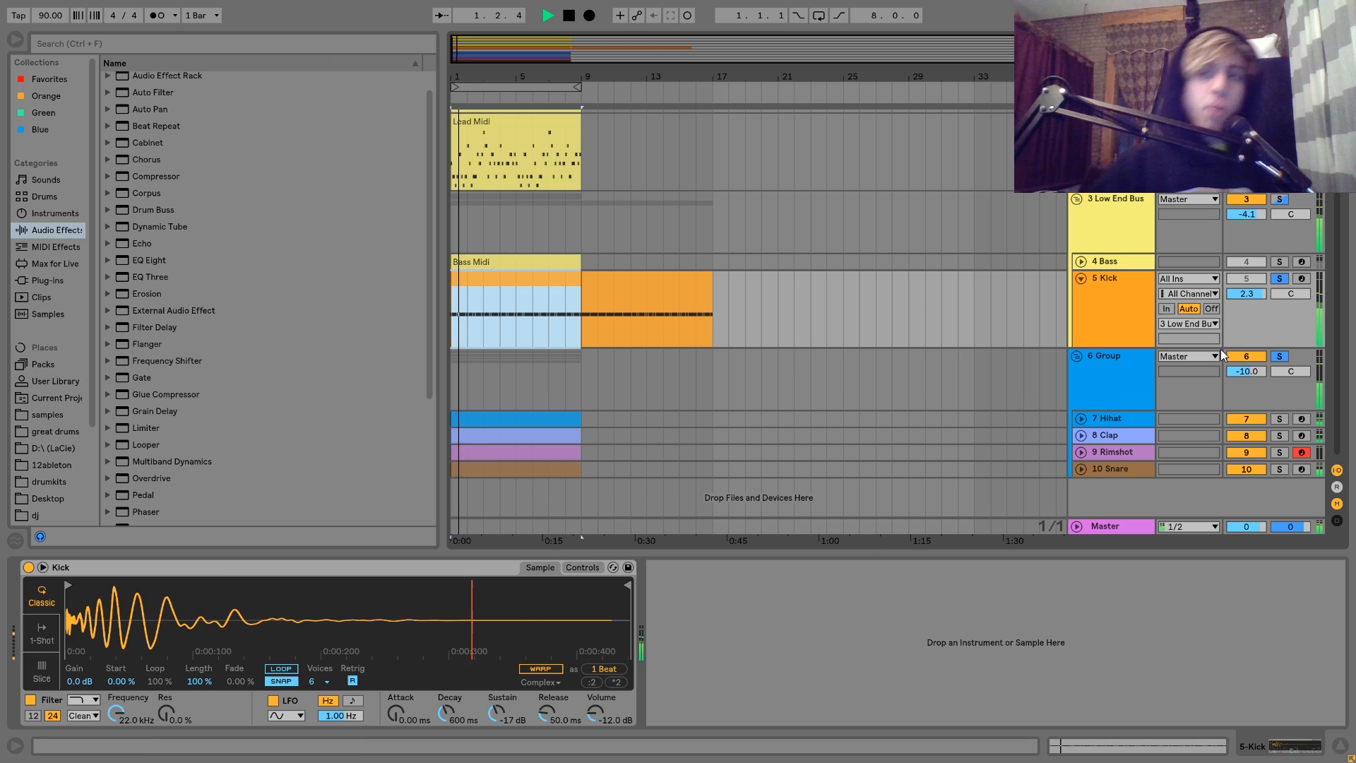
pyautogui.click(1279, 356)
# - Examine the filter, LFO and amplitude envelope controls of the Kick track's Simpler and play the soloed kick
pyautogui.click(1110, 293)
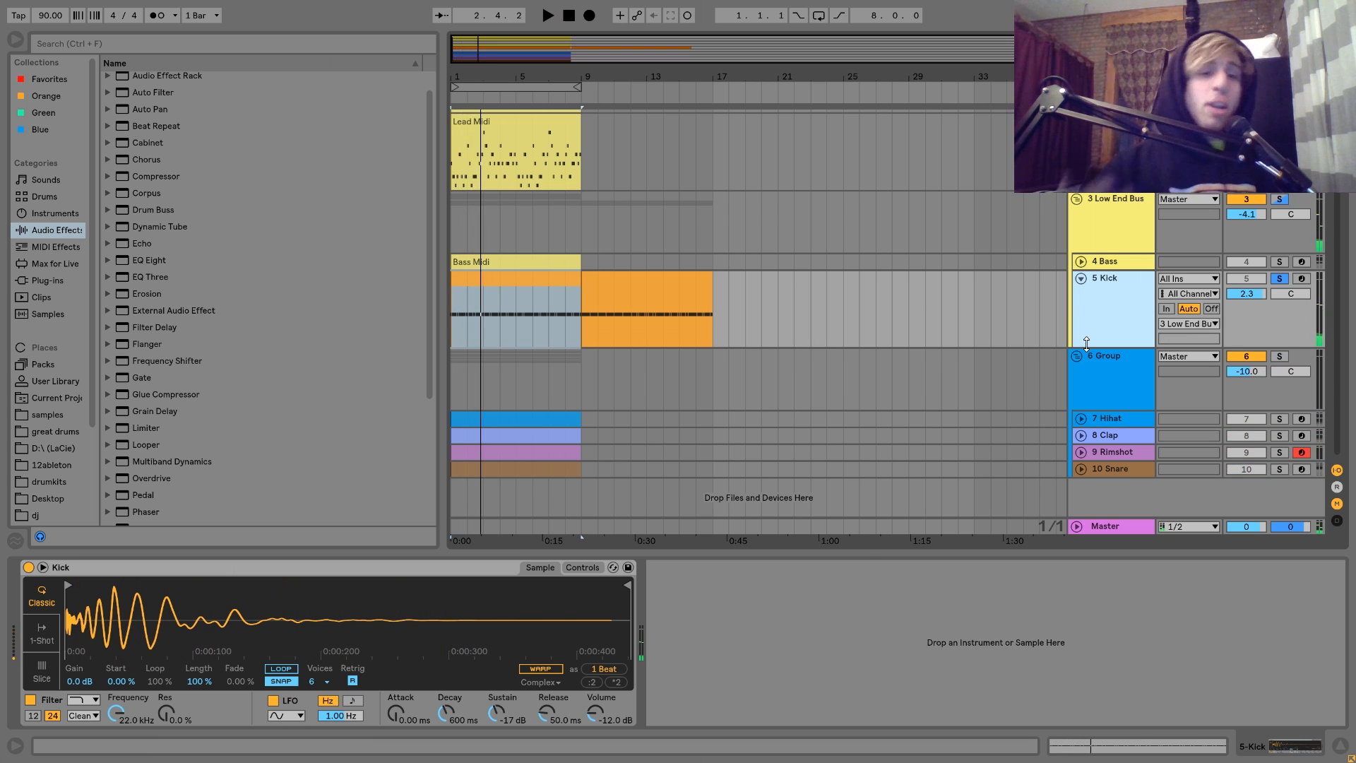
pyautogui.click(595, 568)
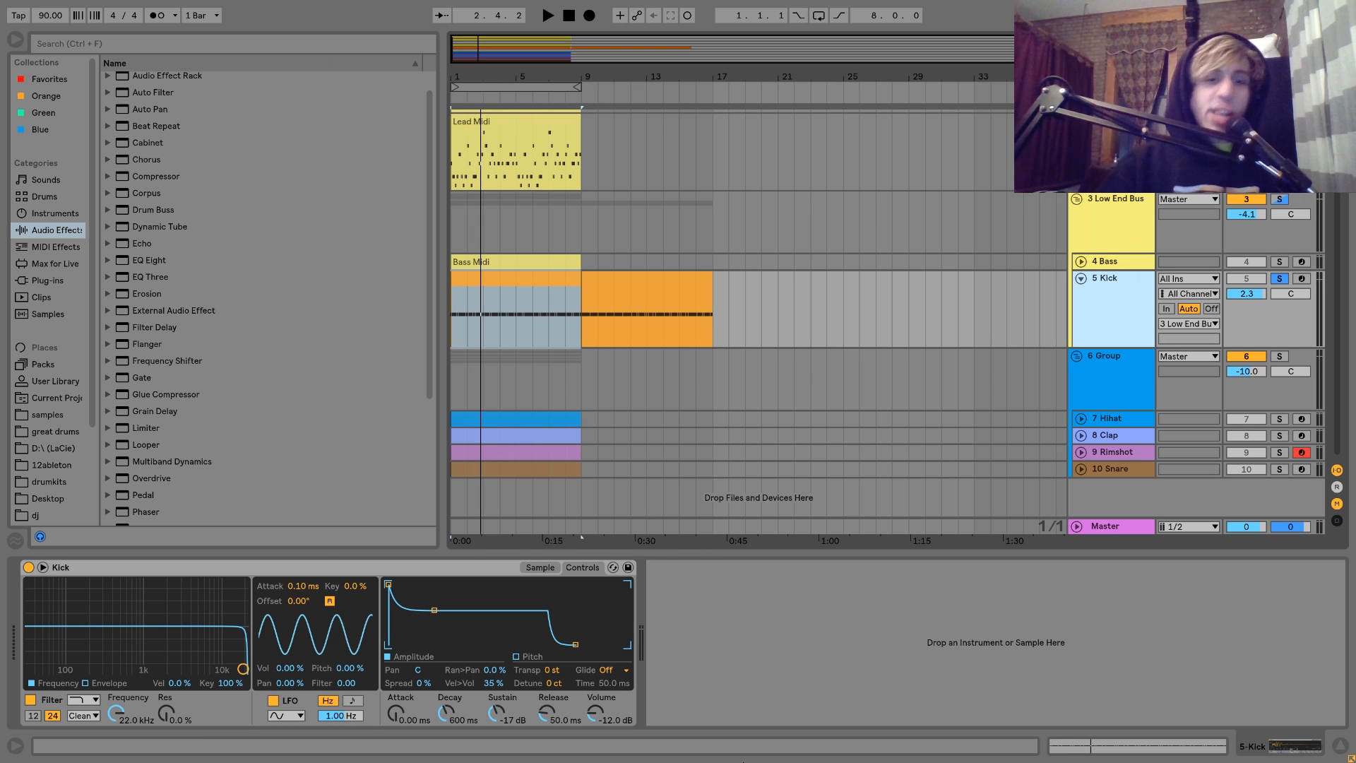
pyautogui.press('space')
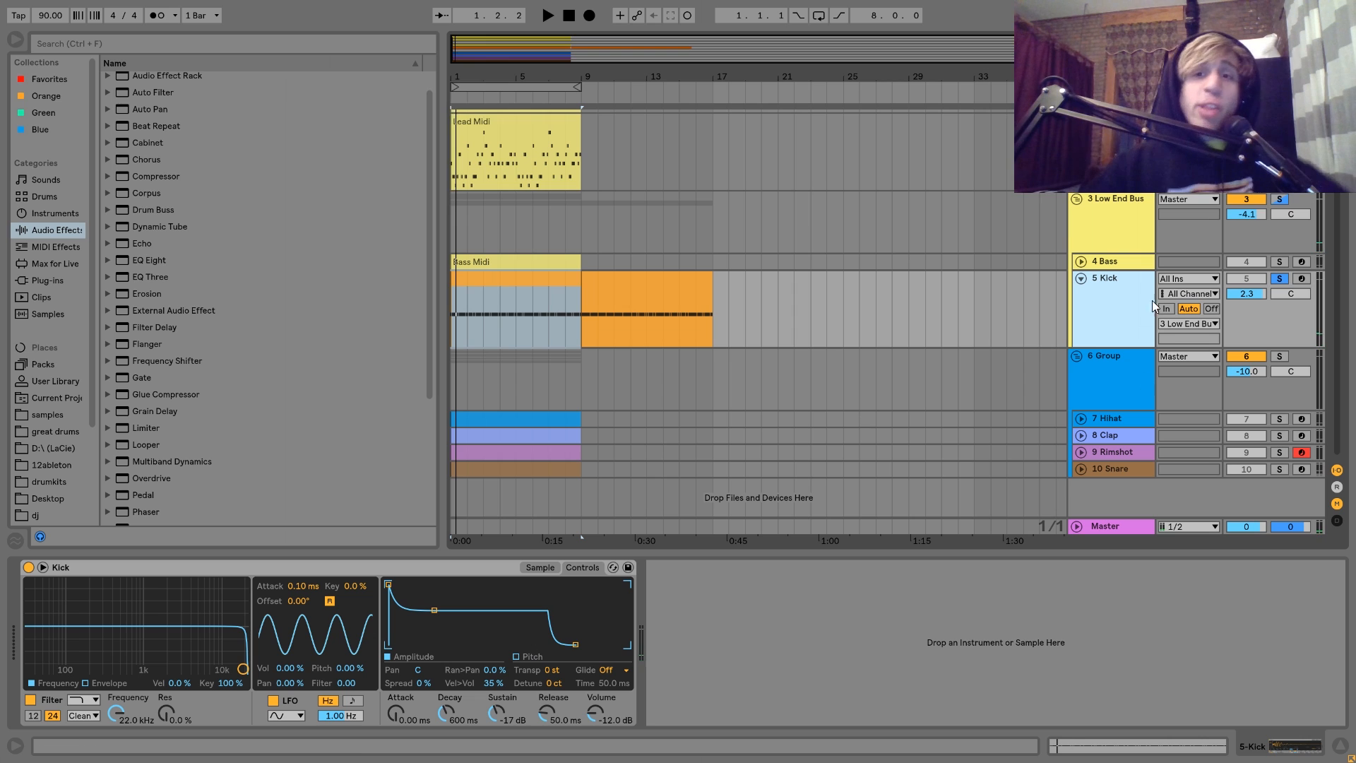
# - Examine the Low End Bus's Saturator and Compressor, and solo only that bus to play bass and kick together
pyautogui.click(1092, 200)
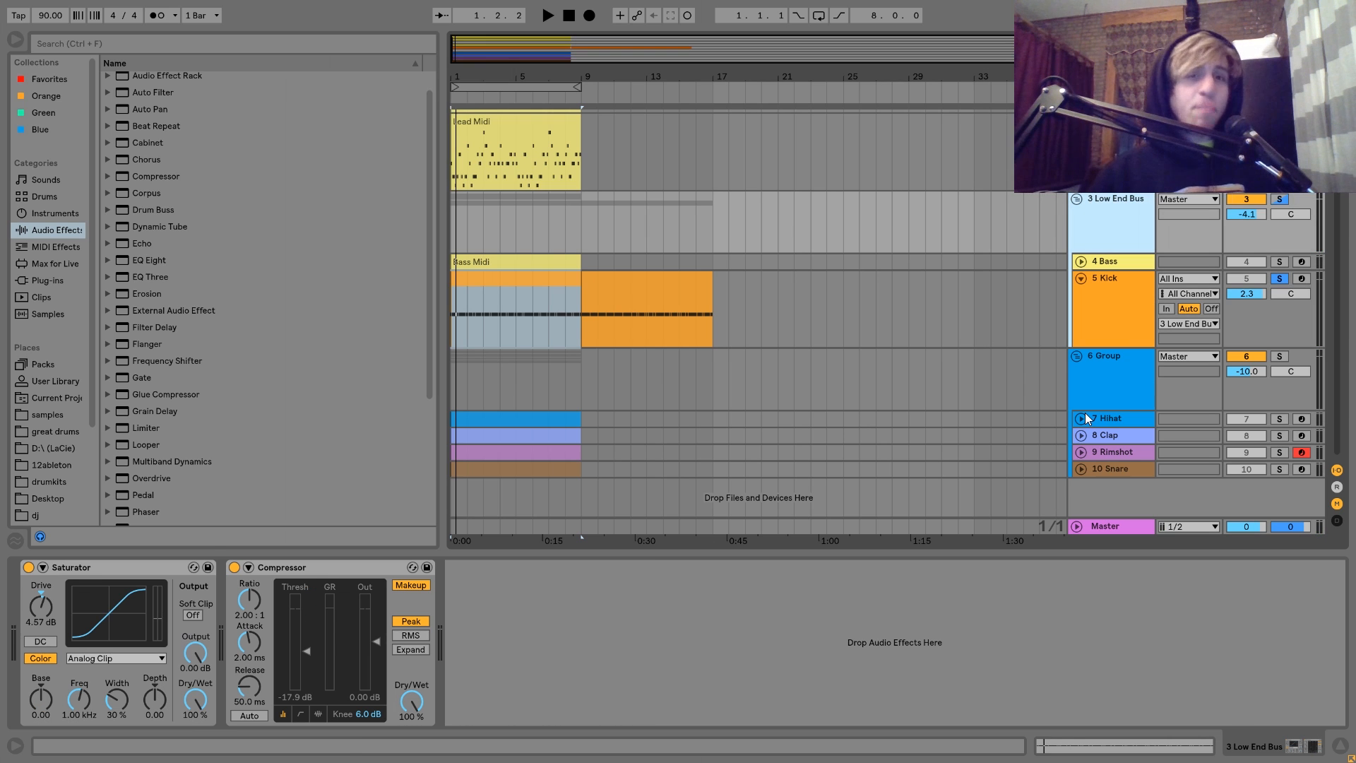
pyautogui.press('space')
pyautogui.click(1279, 200)
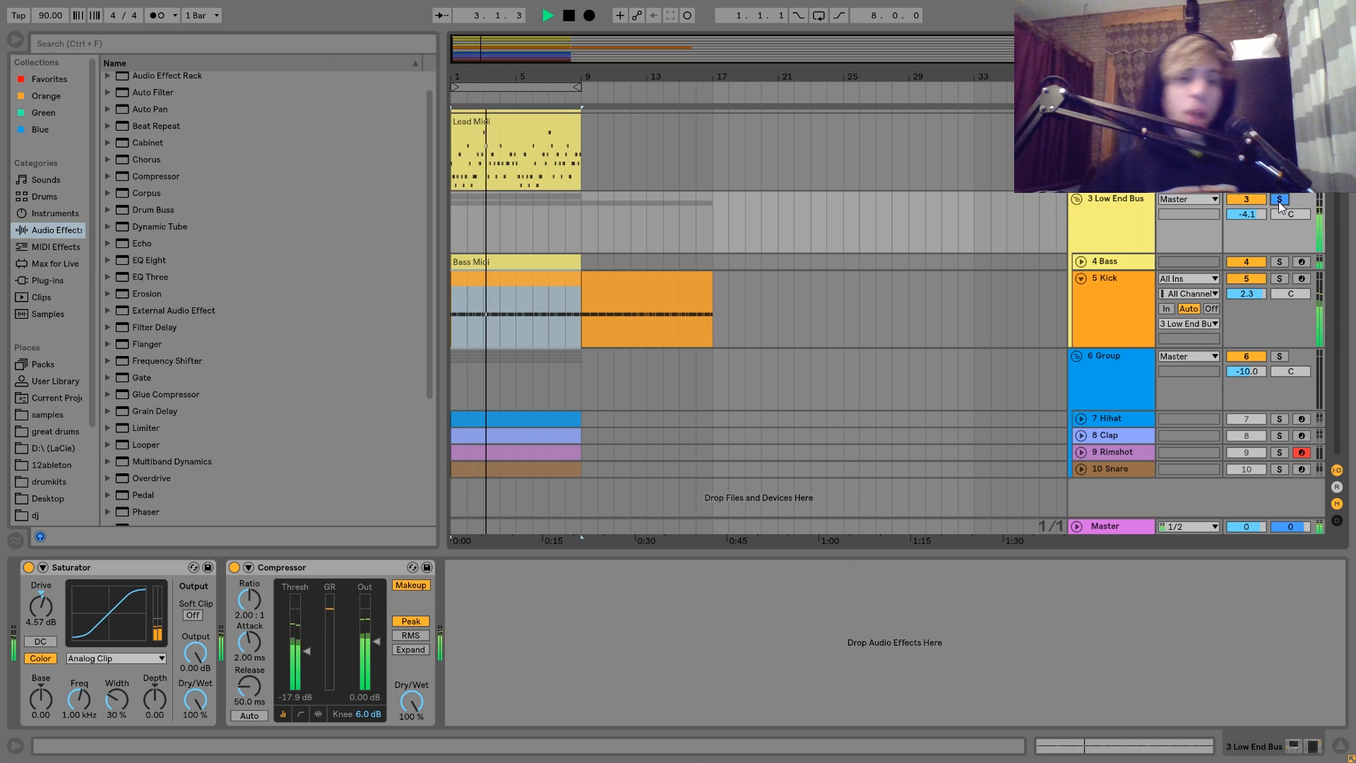
pyautogui.press('space')
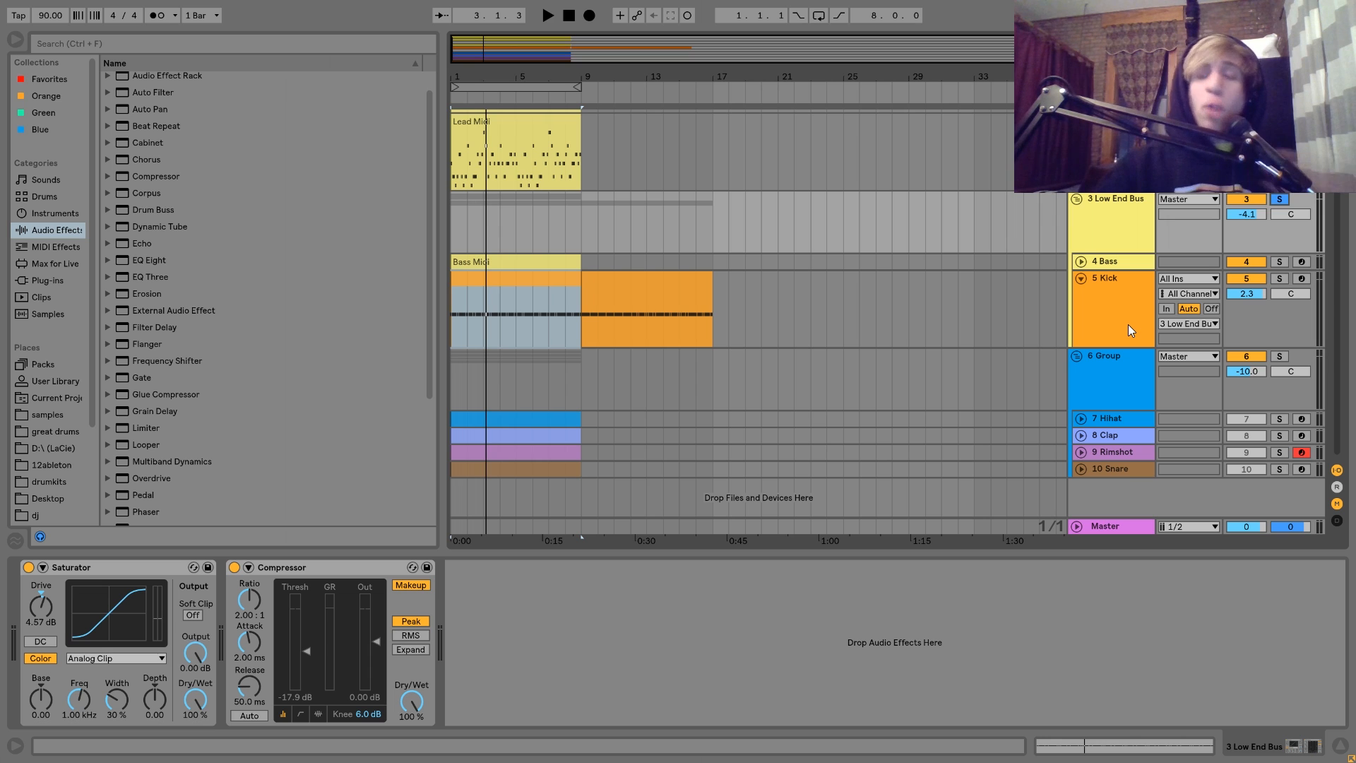
pyautogui.press('space')
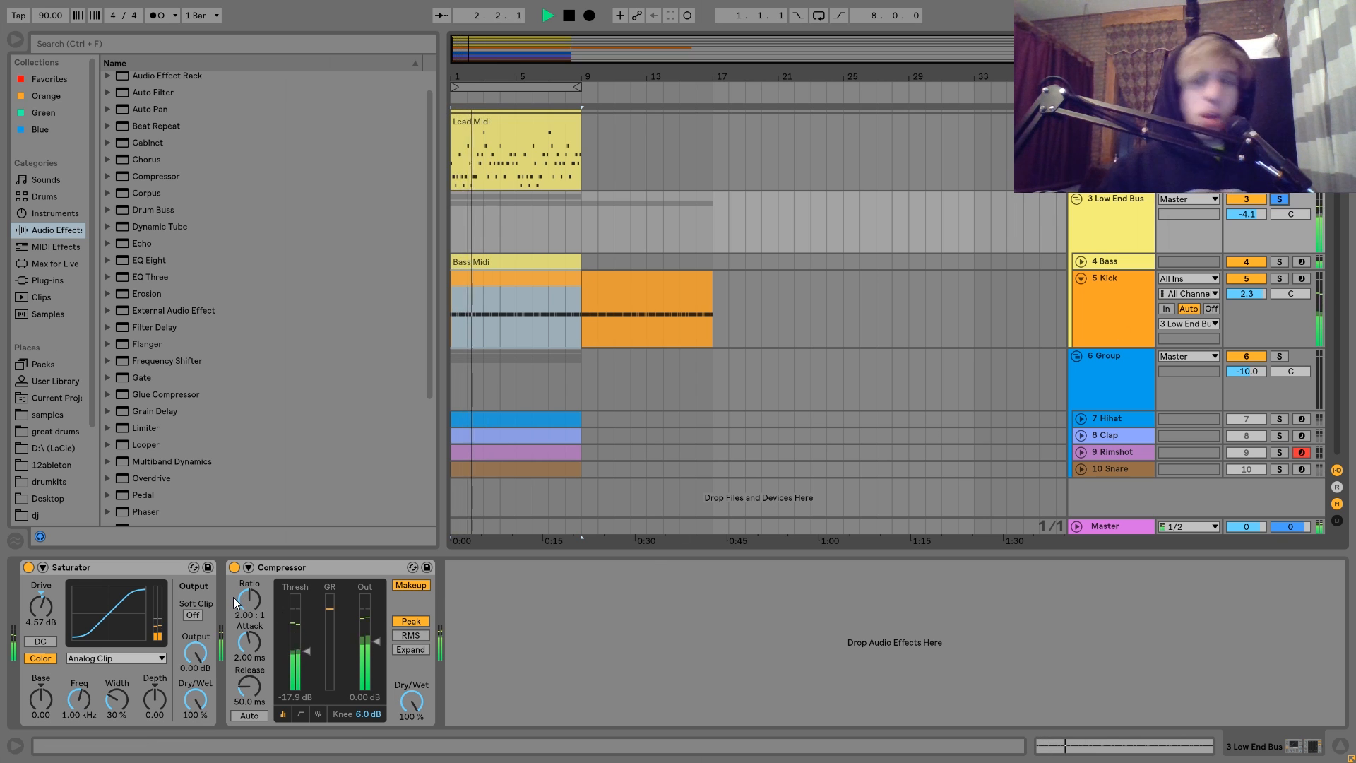
# - Compare the Low End Bus playback with its Saturator and Compressor both bypassed and both active
pyautogui.press('space')
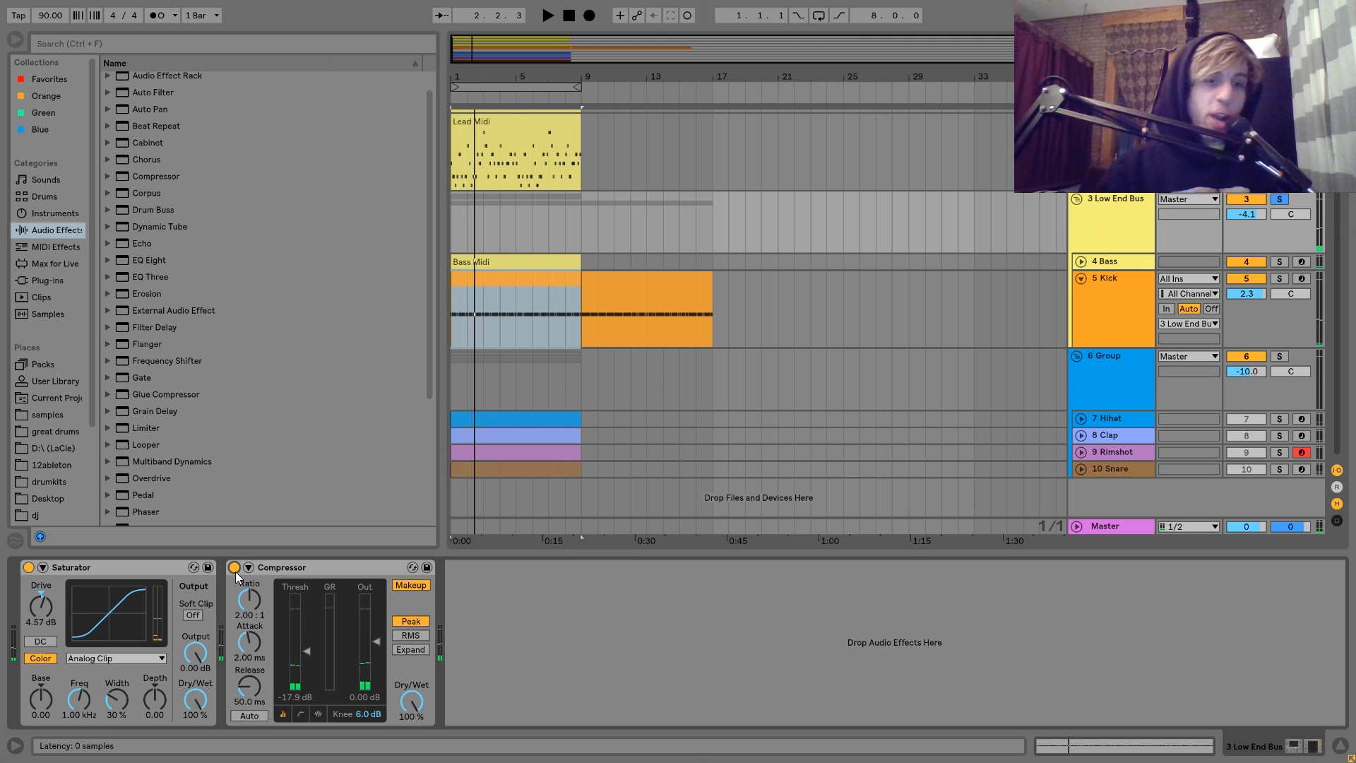
pyautogui.click(233, 567)
pyautogui.click(28, 567)
pyautogui.press('space')
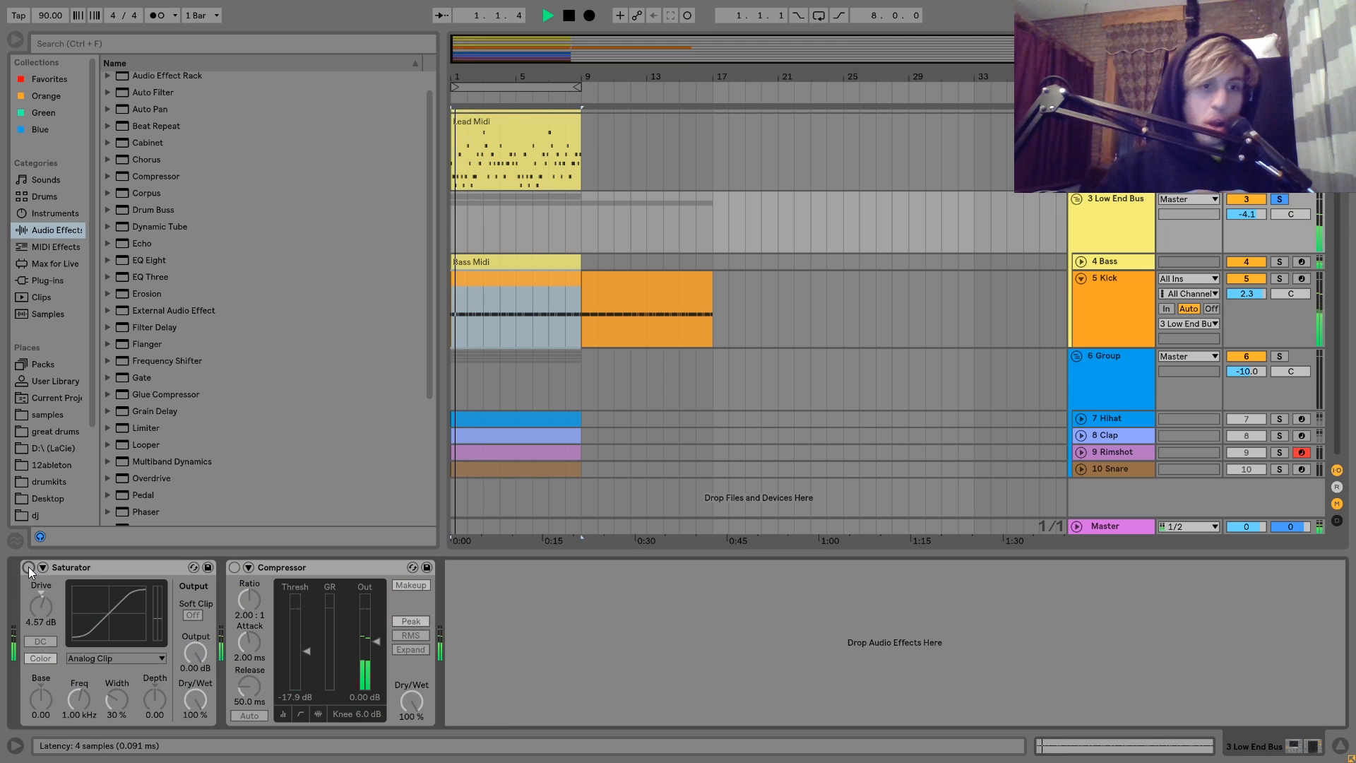
pyautogui.click(32, 566)
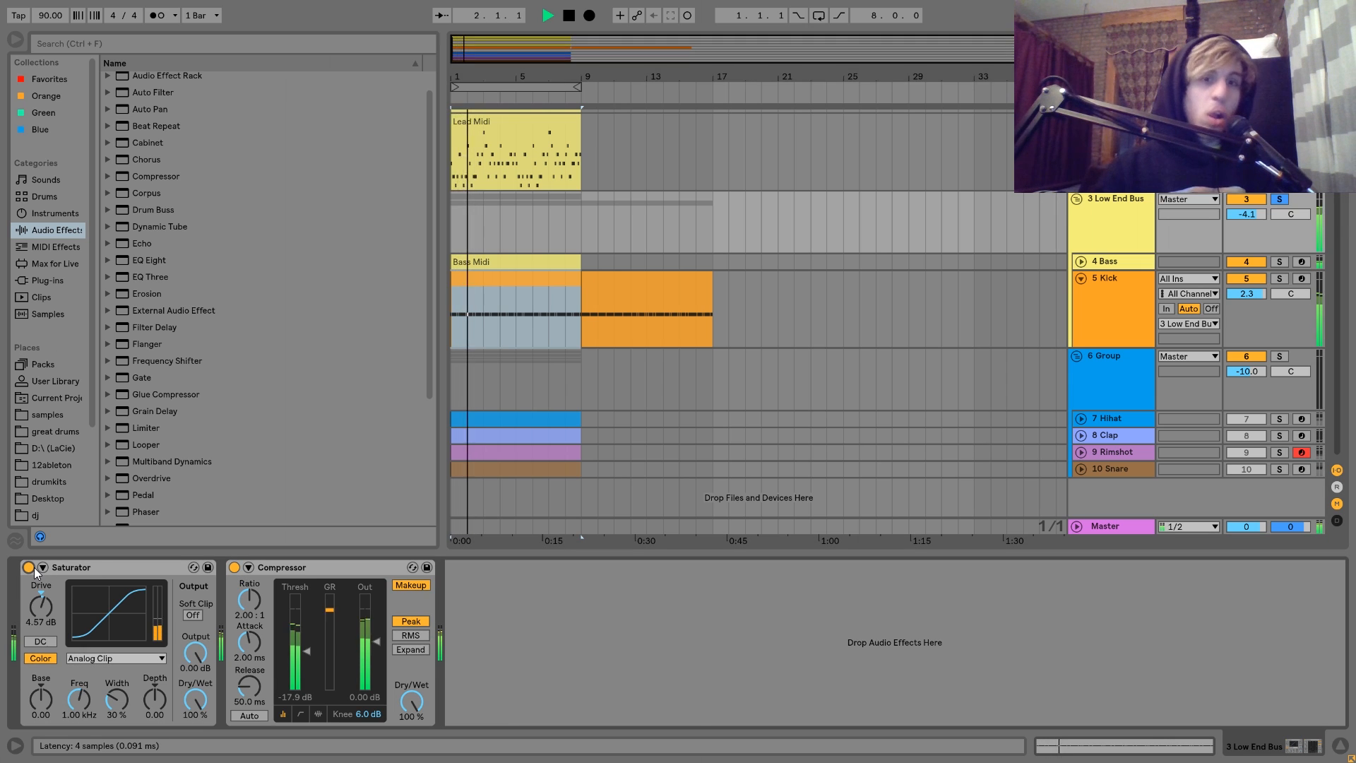
pyautogui.press('space')
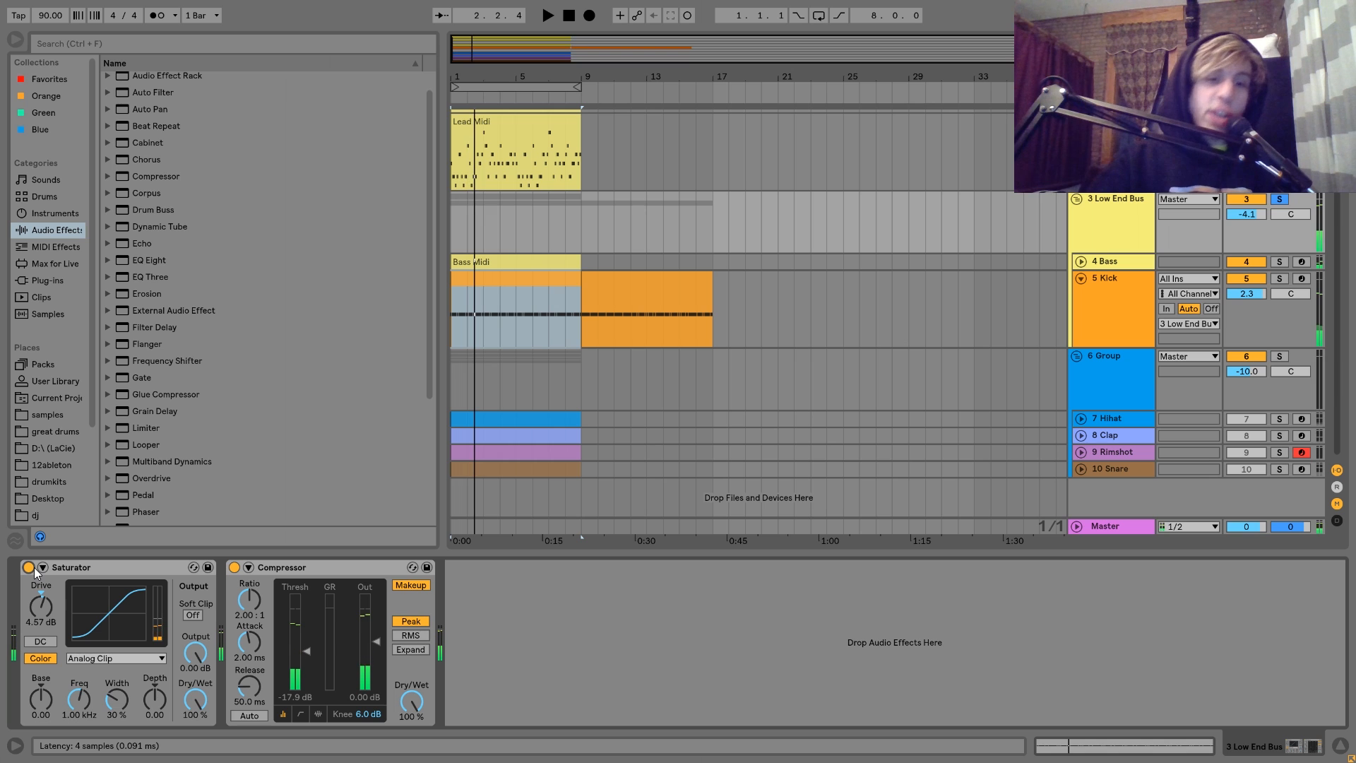
# - Keep the Low End Bus's Compressor bypassed and compare playback with the Saturator off and on
pyautogui.click(31, 568)
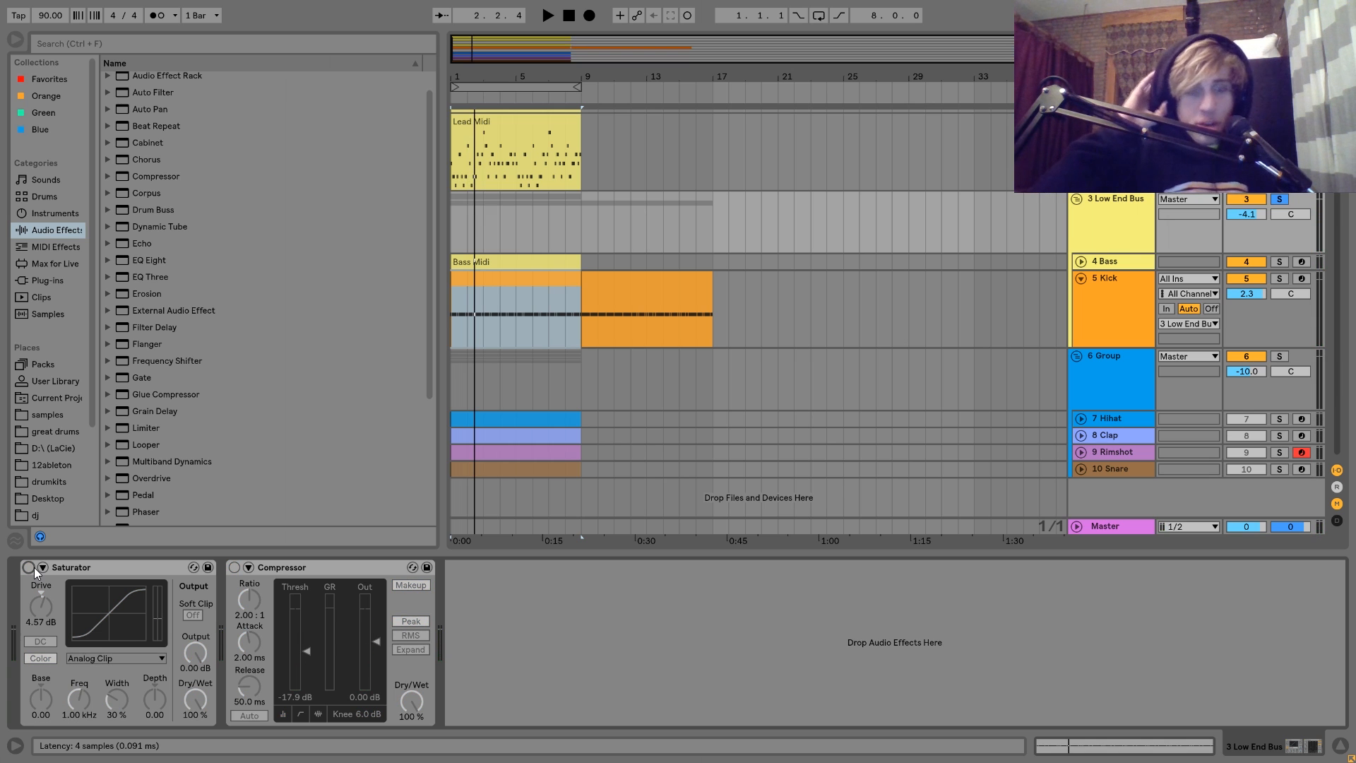
pyautogui.press('space')
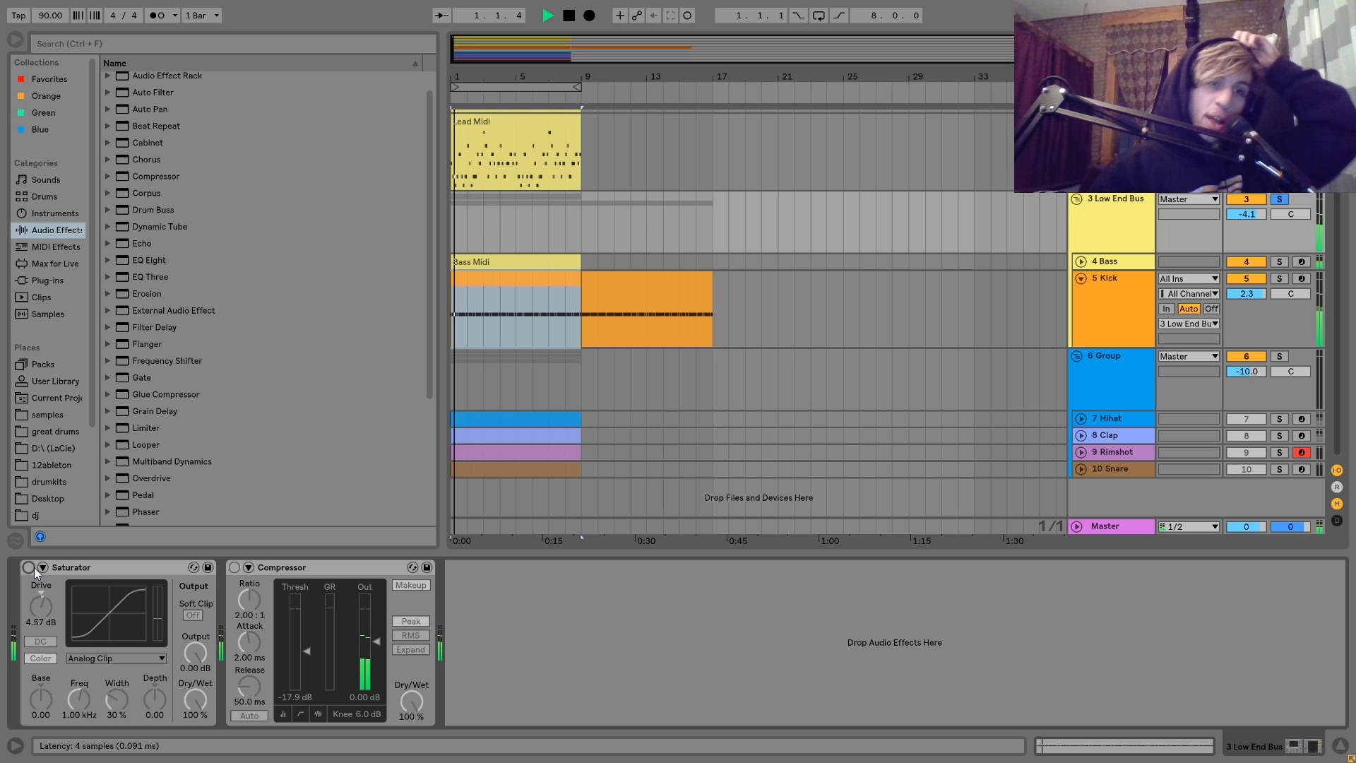
pyautogui.click(28, 567)
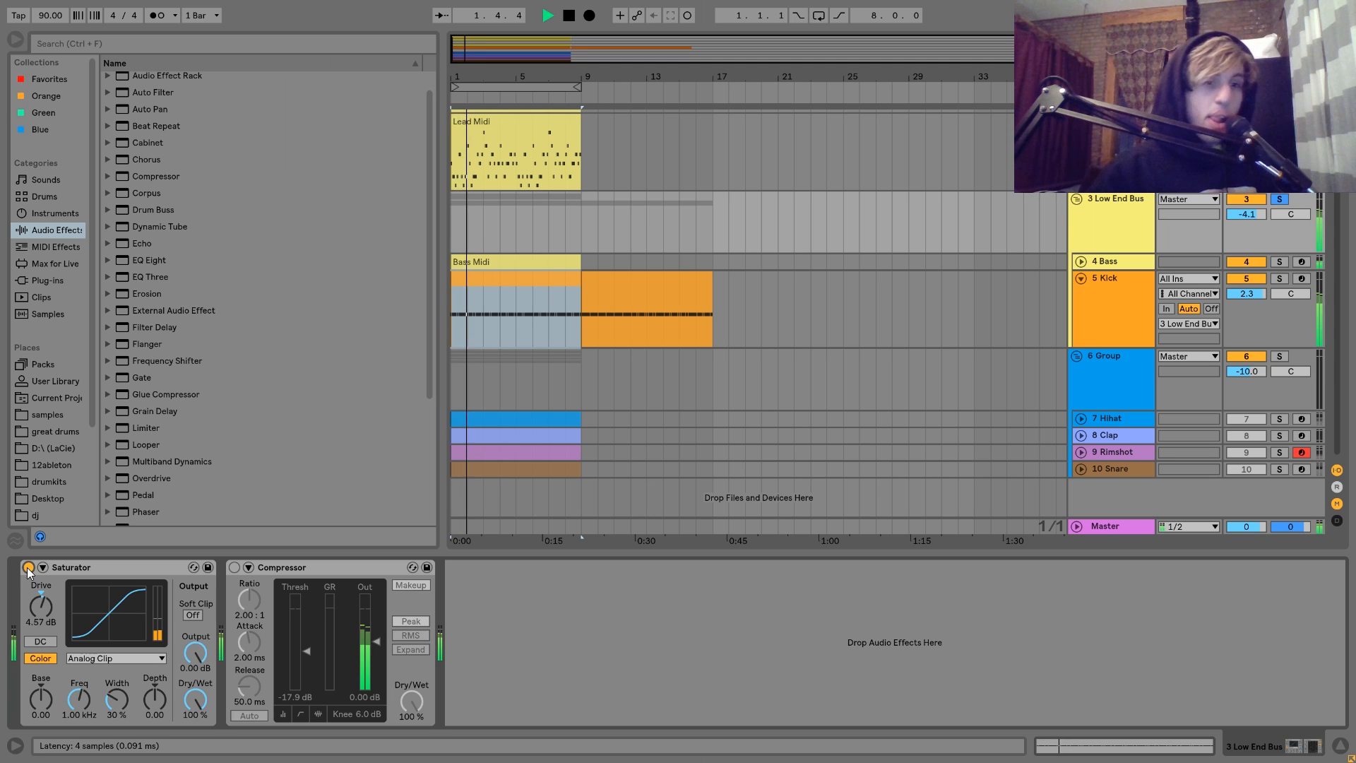
pyautogui.press('space')
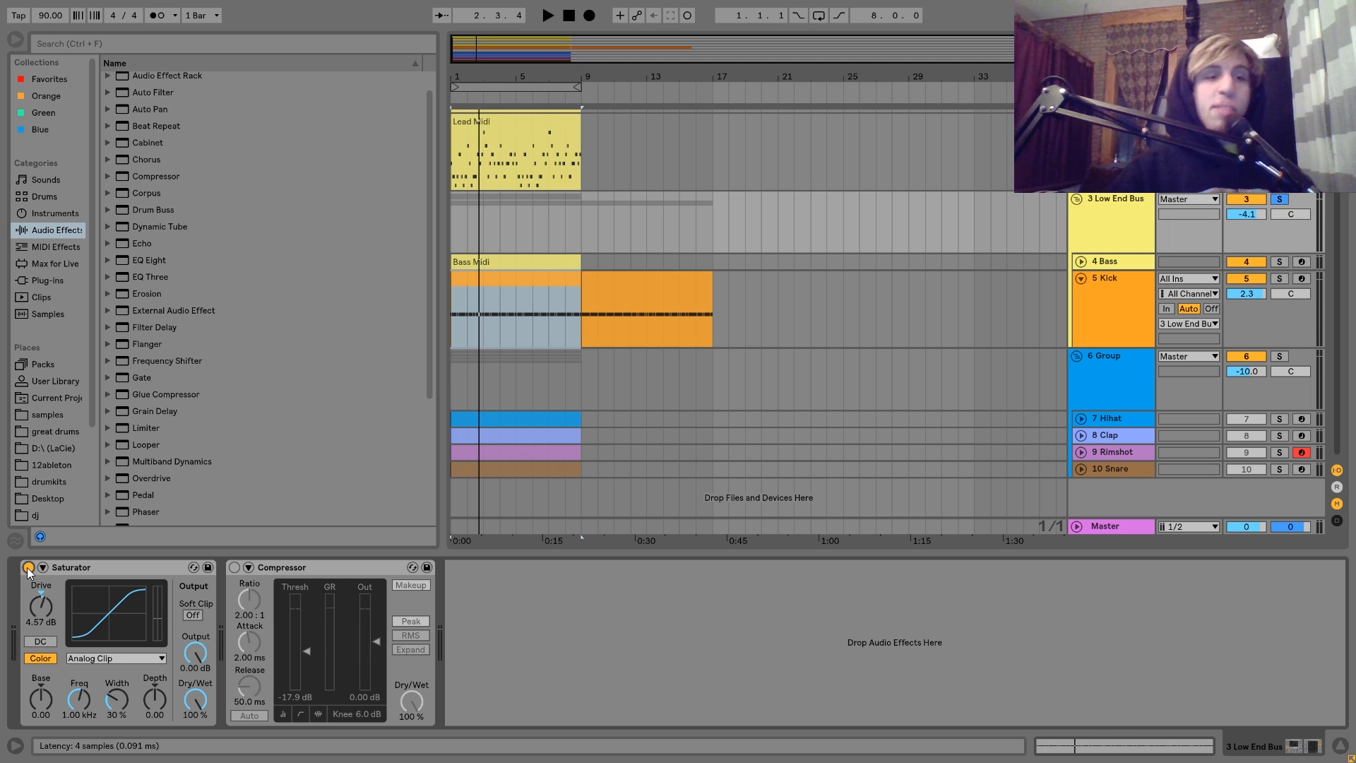
pyautogui.click(28, 567)
pyautogui.press('space')
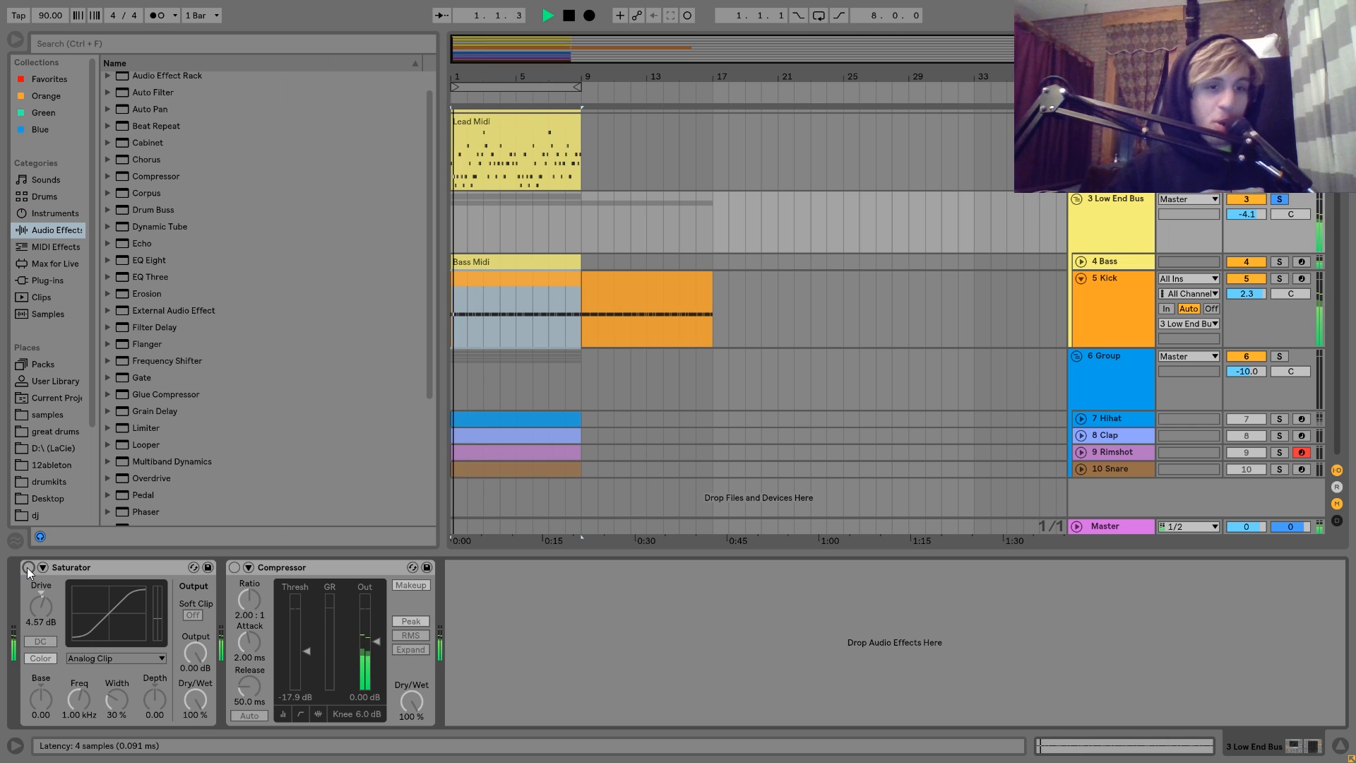
pyautogui.click(28, 567)
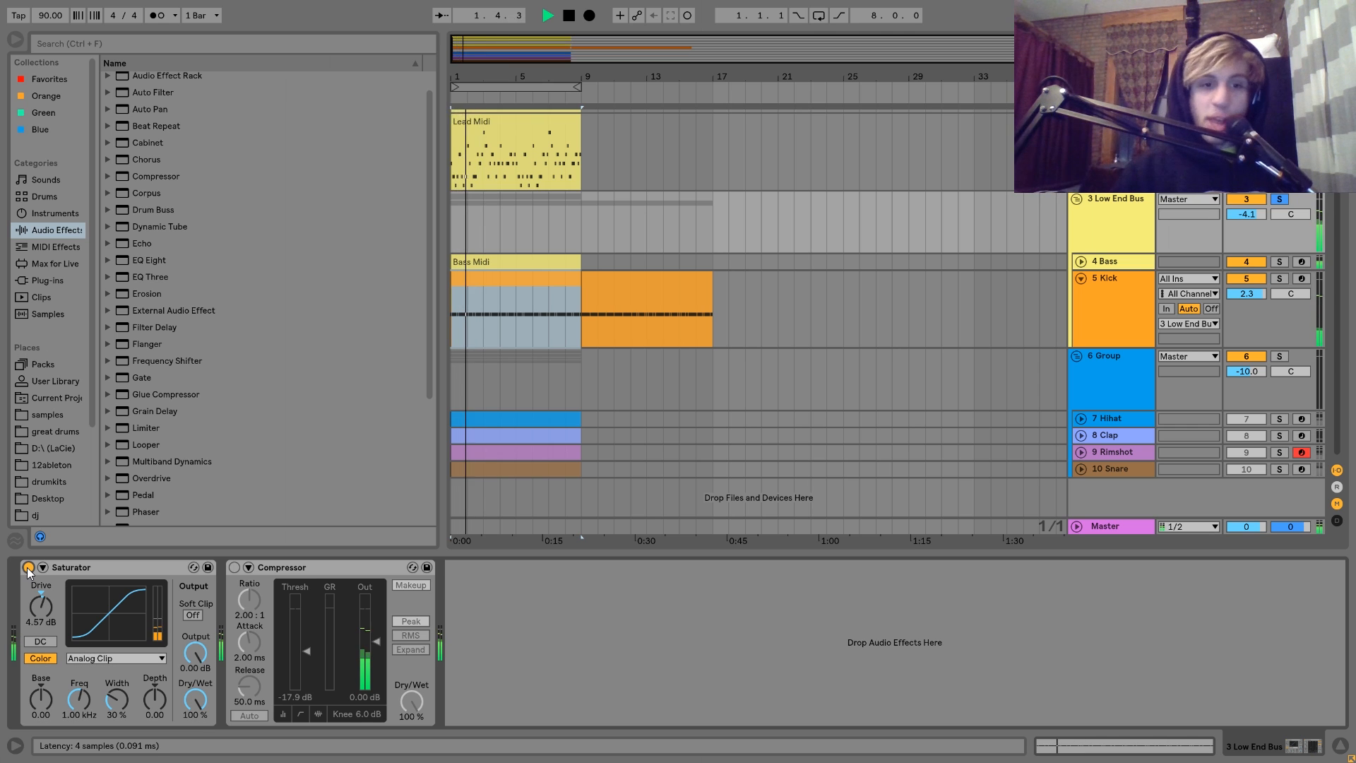
pyautogui.press('space')
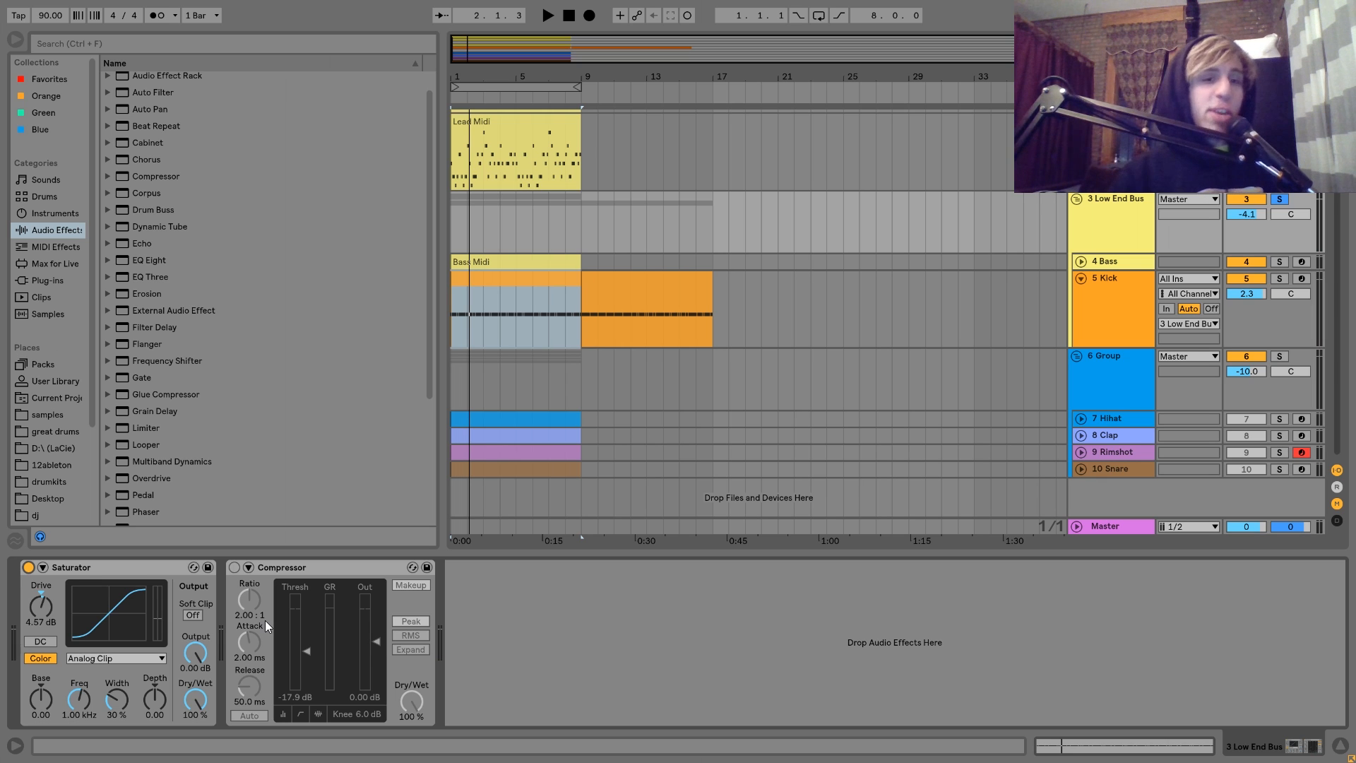
# - Reactivate the Low End Bus's Compressor during playback and replay the bus with both effects active
pyautogui.press('space')
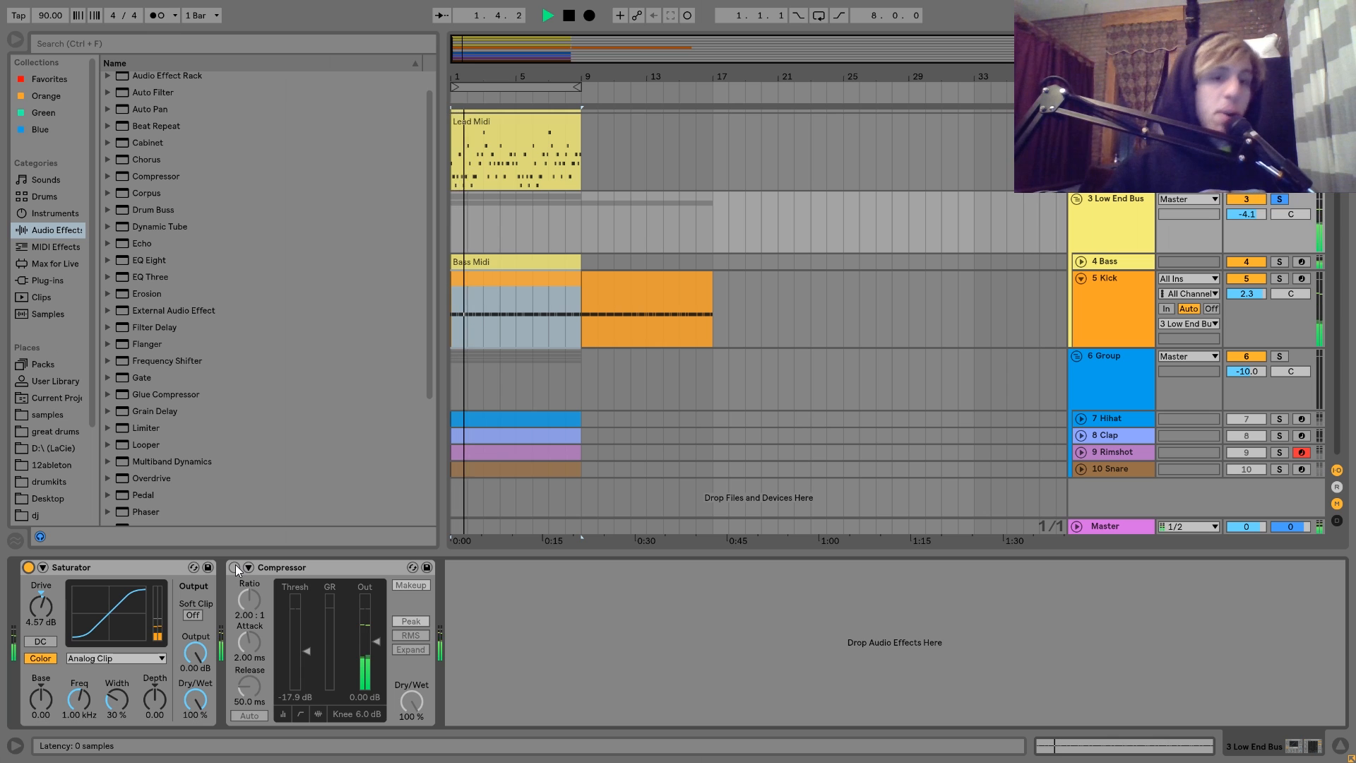
pyautogui.click(235, 567)
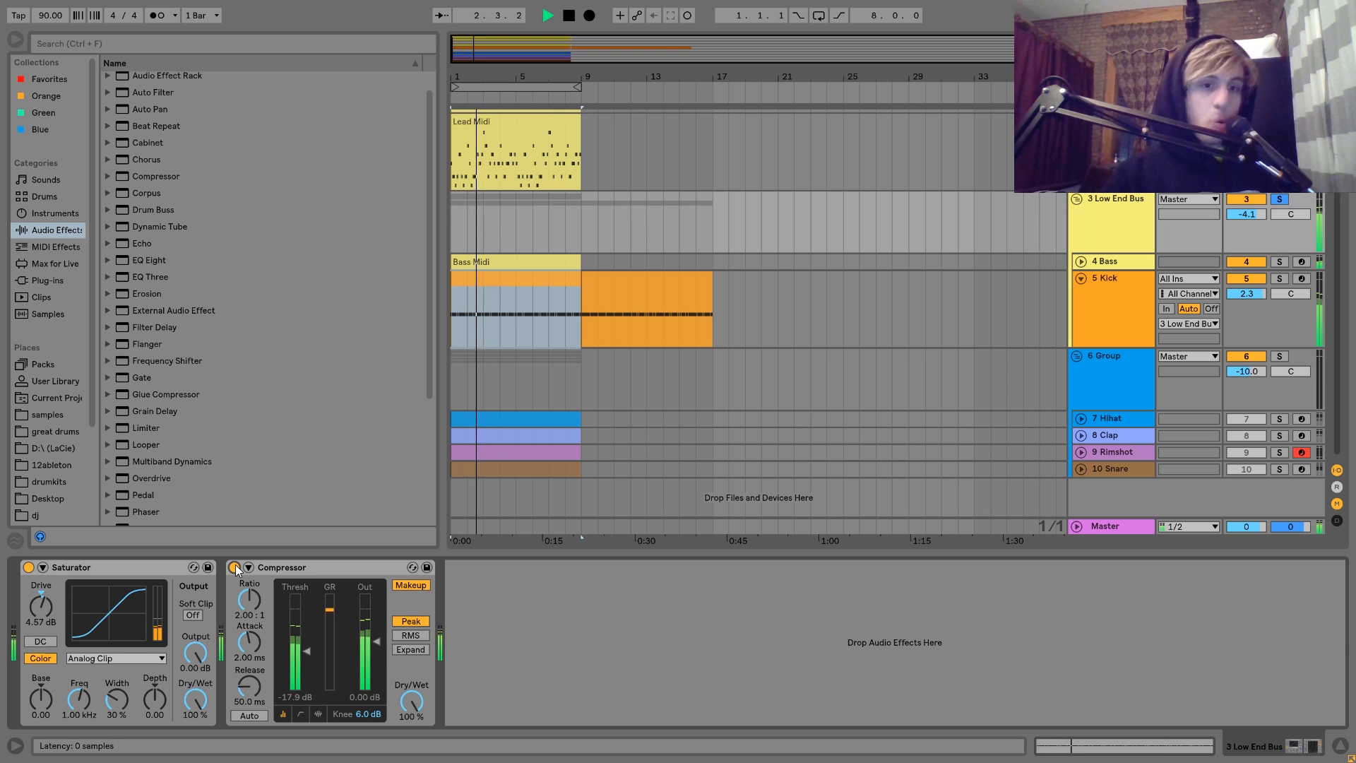
pyautogui.press('space')
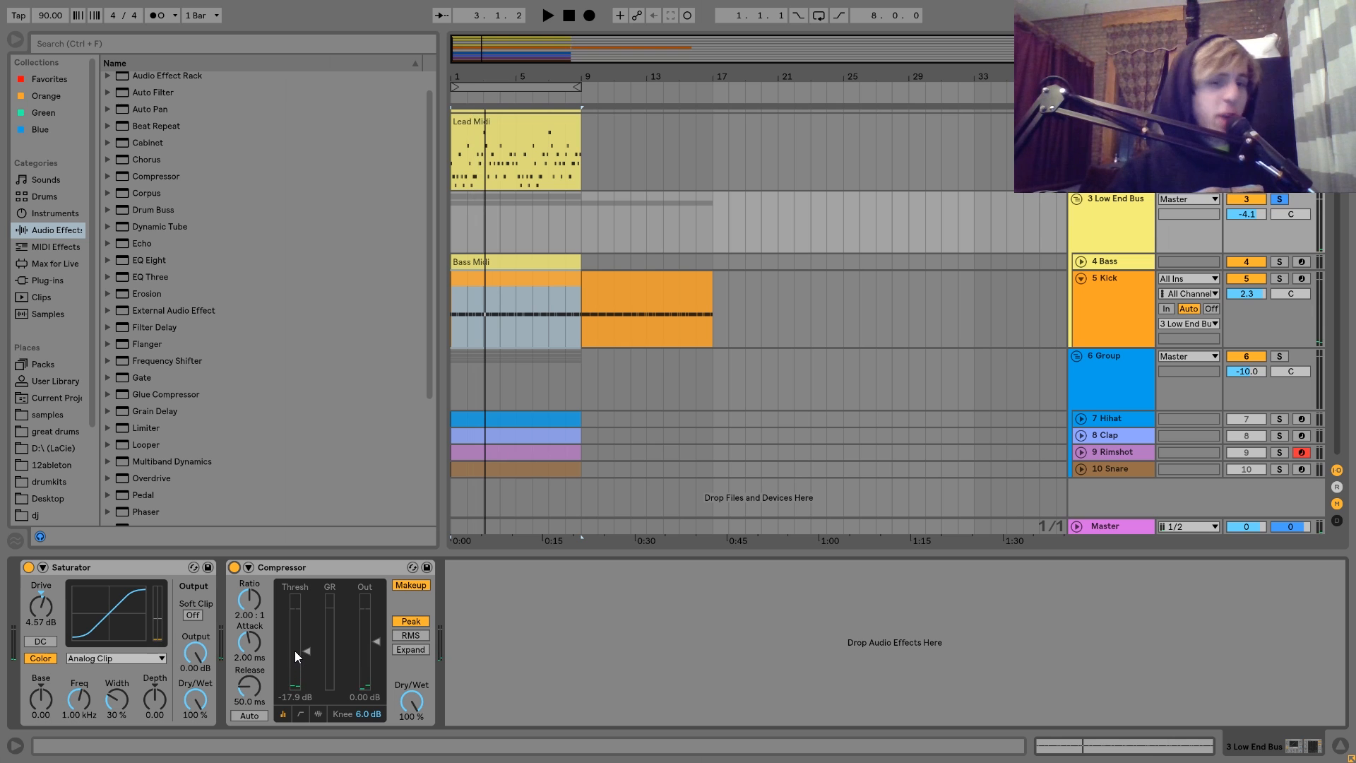
pyautogui.press('space')
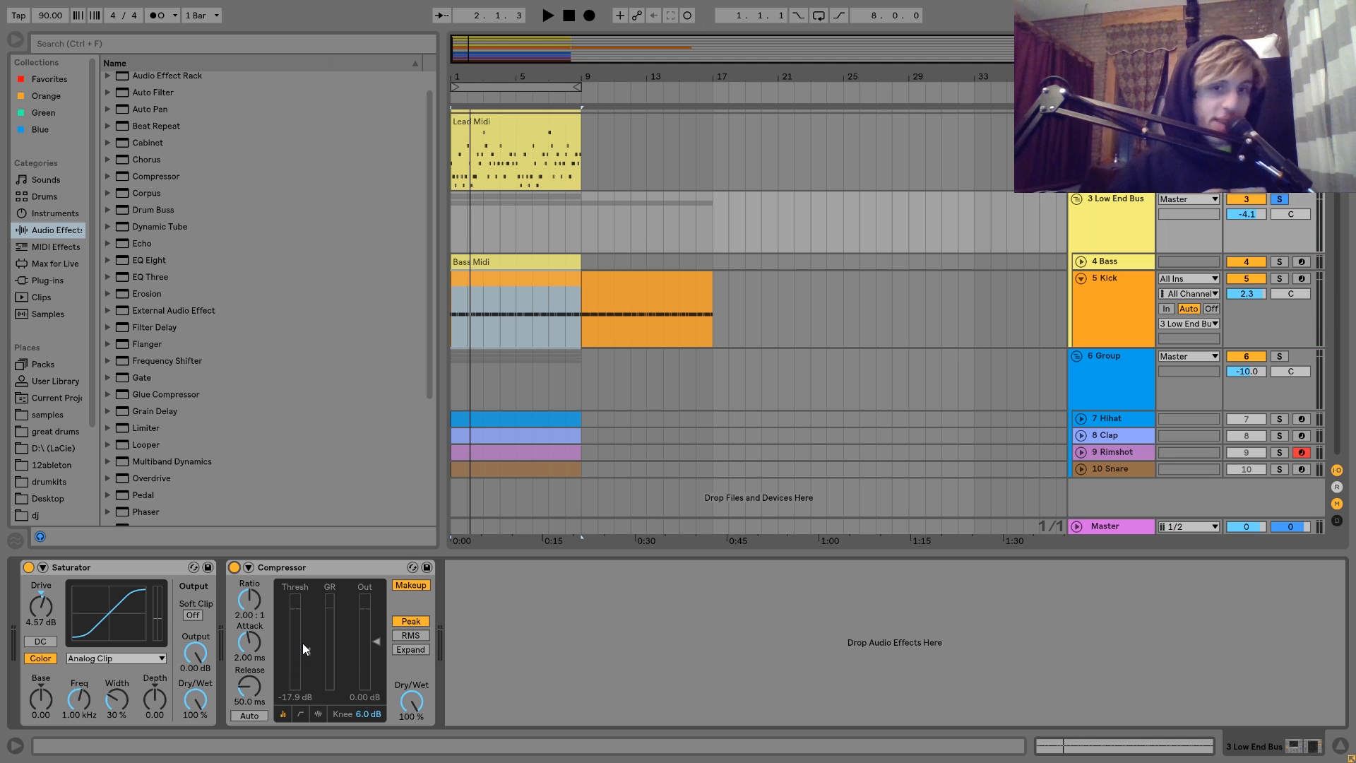
pyautogui.press('space')
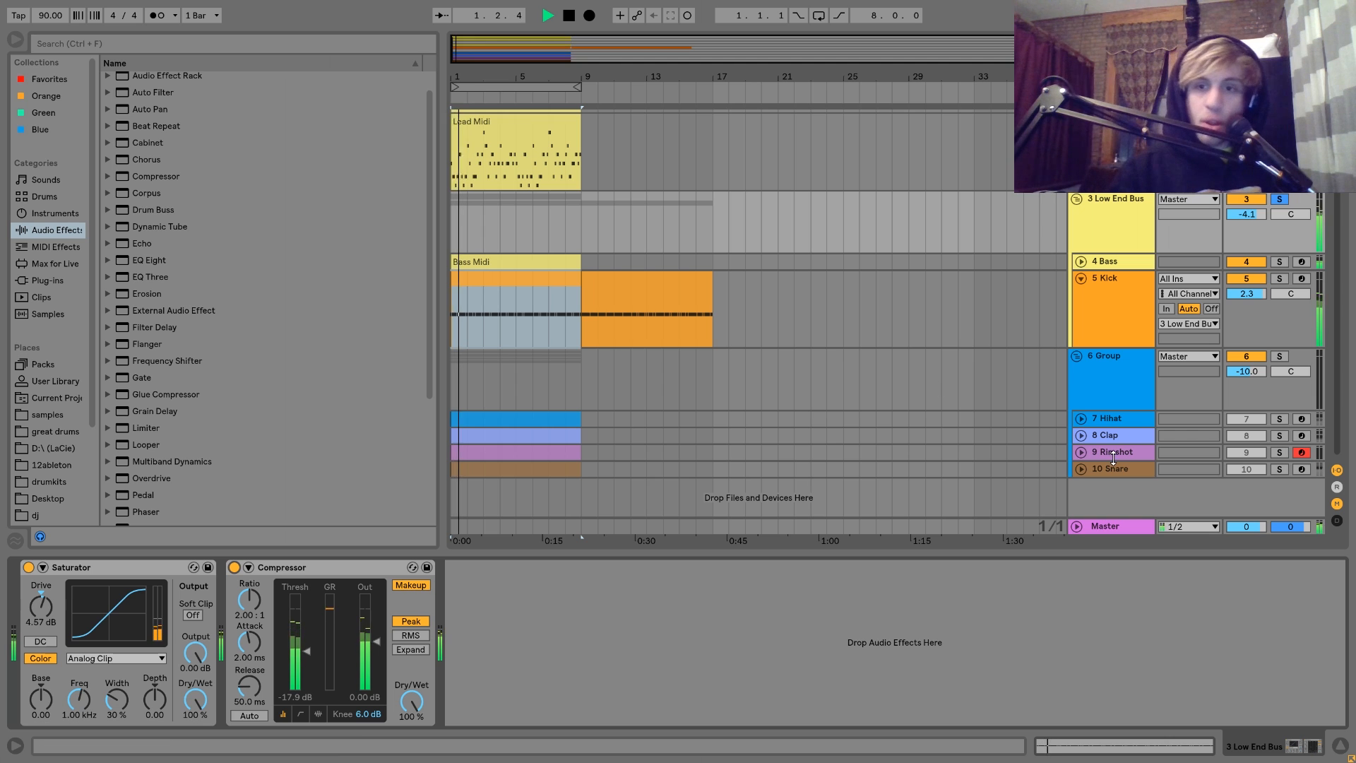
# - Unfold the Hihat track, solo it and play it from bar 1
pyautogui.click(1109, 417)
pyautogui.click(1081, 418)
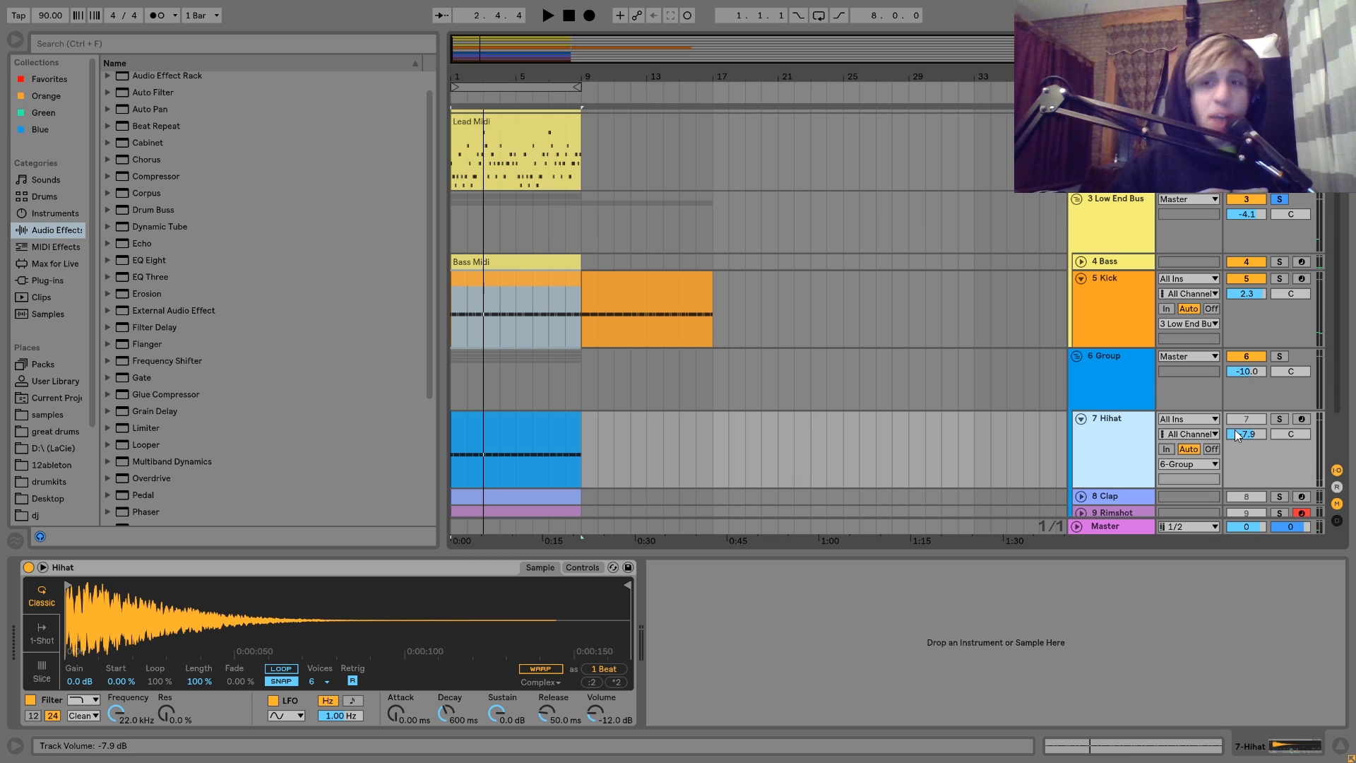
pyautogui.click(1279, 420)
pyautogui.scroll(-3, 1281, 418)
pyautogui.press('space')
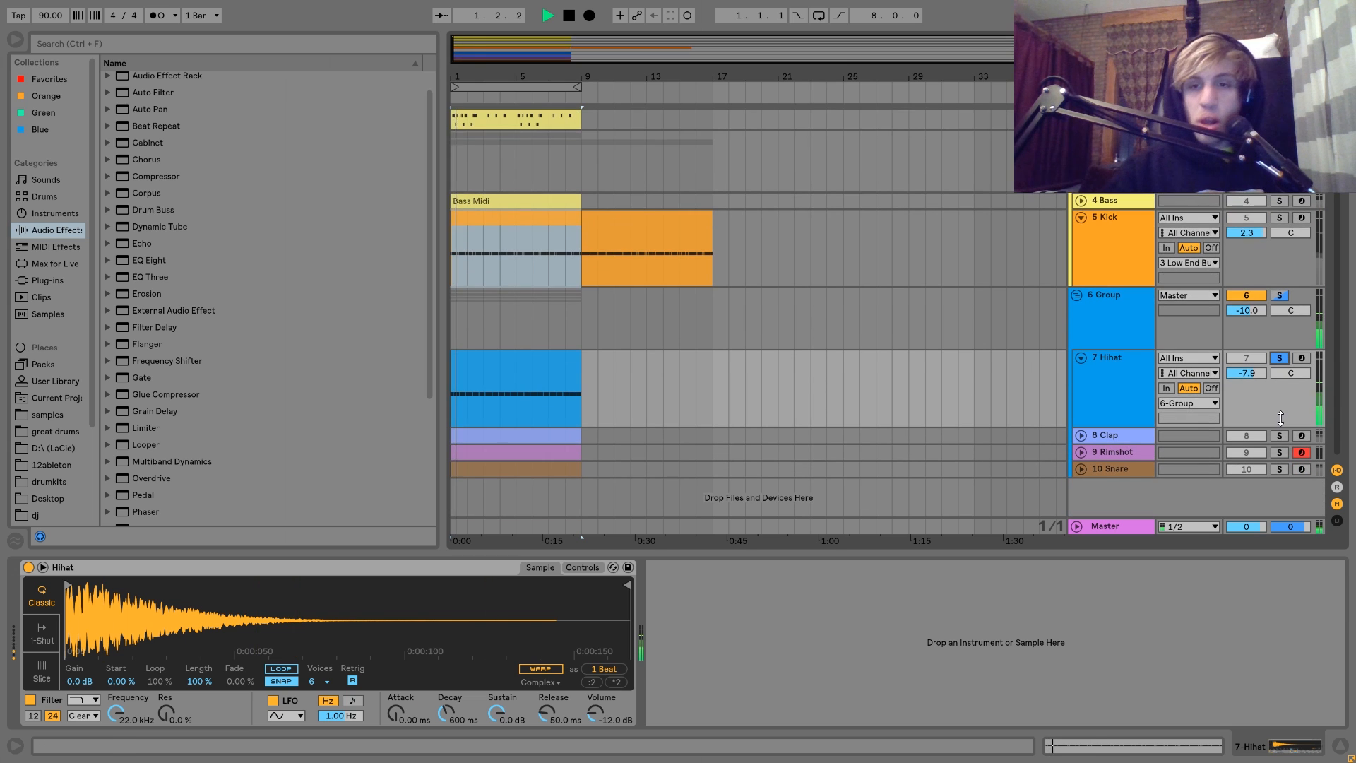
pyautogui.click(1124, 376)
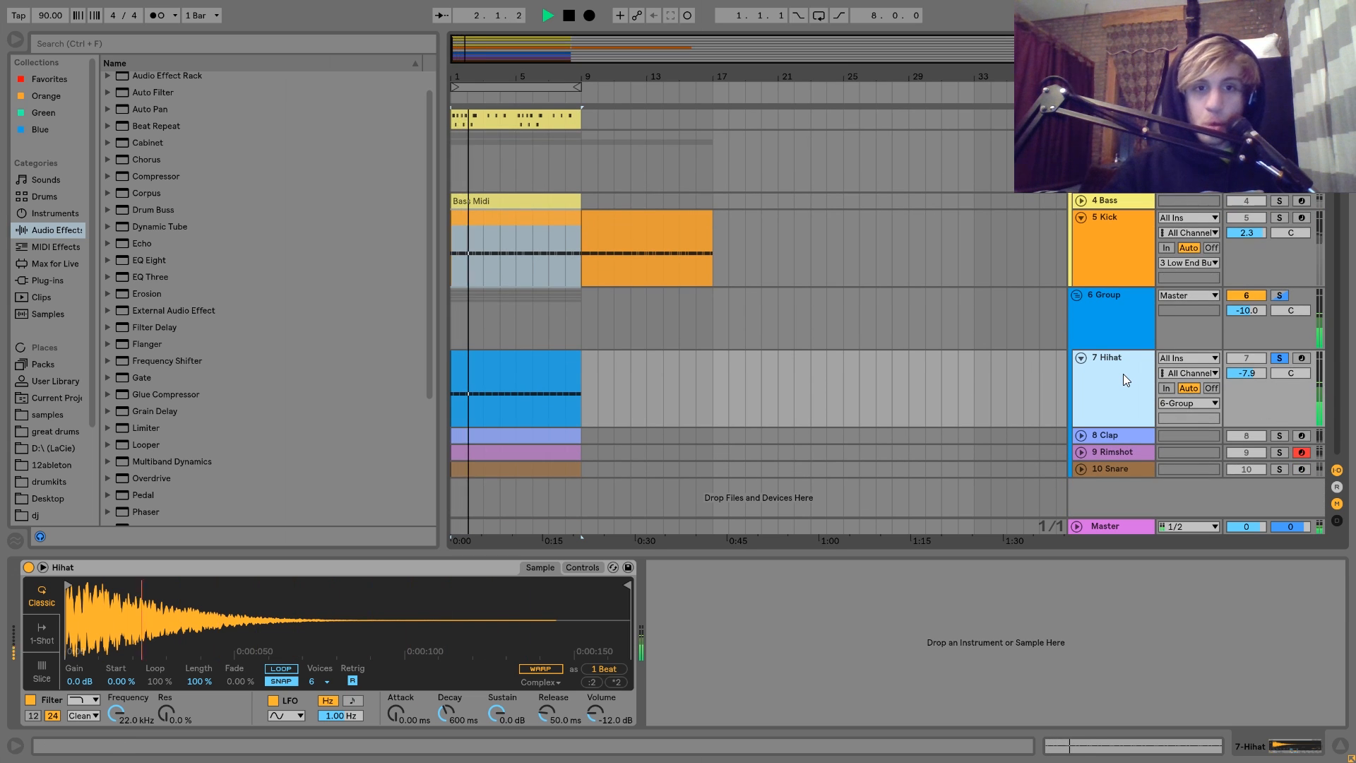
pyautogui.press('space')
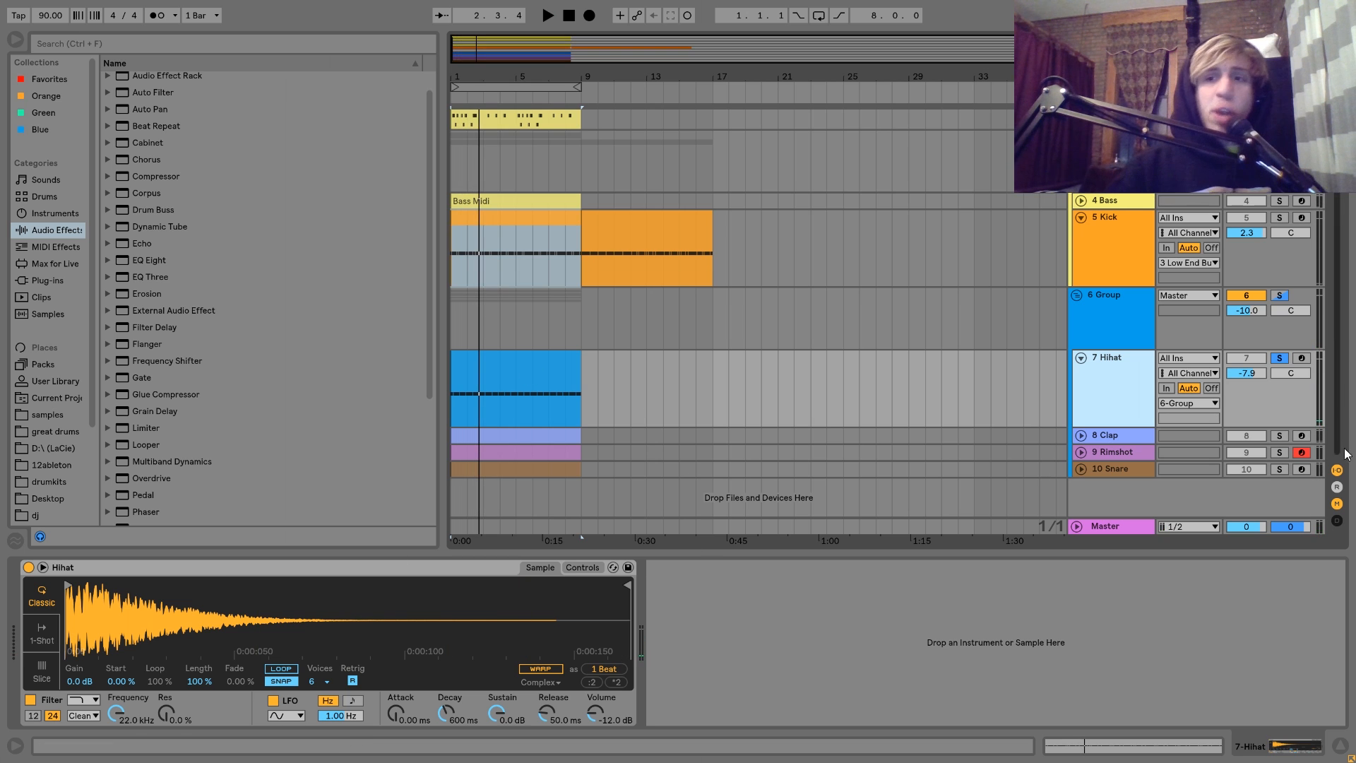
# - Arm the Hihat track for recording and delete the spare kick clip starting at bar 9
pyautogui.click(1302, 358)
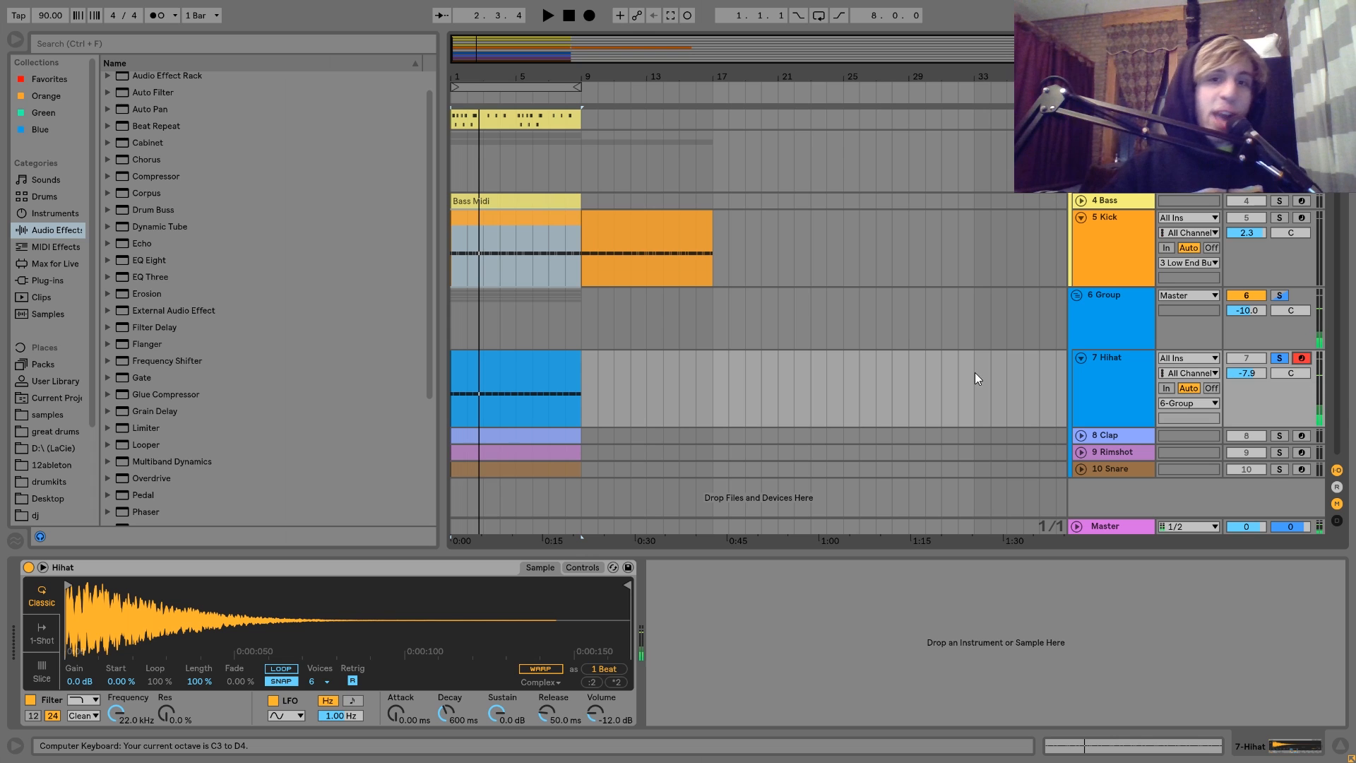
pyautogui.moveTo(672, 222); pyautogui.dragTo(669, 225)
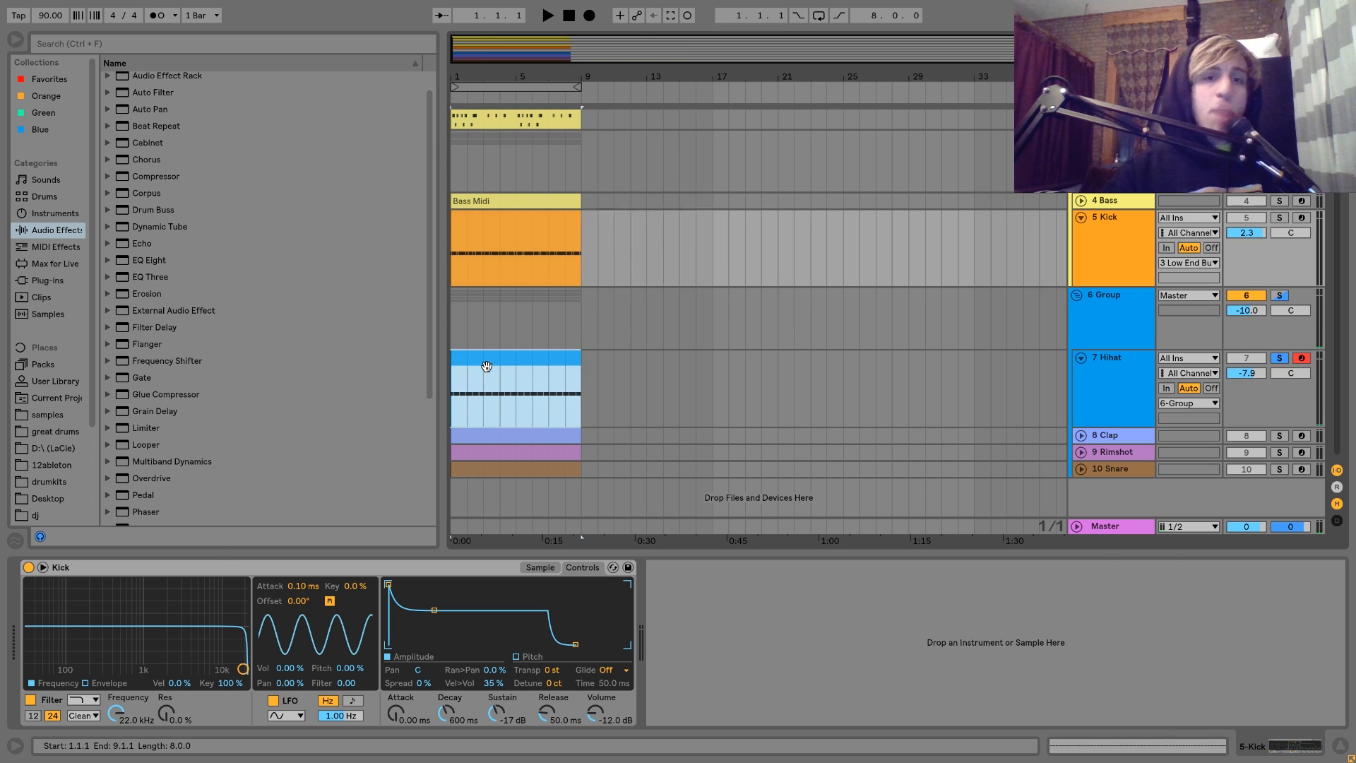
# - Examine the Hihat clip's notes and velocities in an enlarged note editor while it plays, and return to the track's Simpler
pyautogui.doubleClick(534, 363)
pyautogui.moveTo(276, 183); pyautogui.dragTo(276, 251)
pyautogui.press('space')
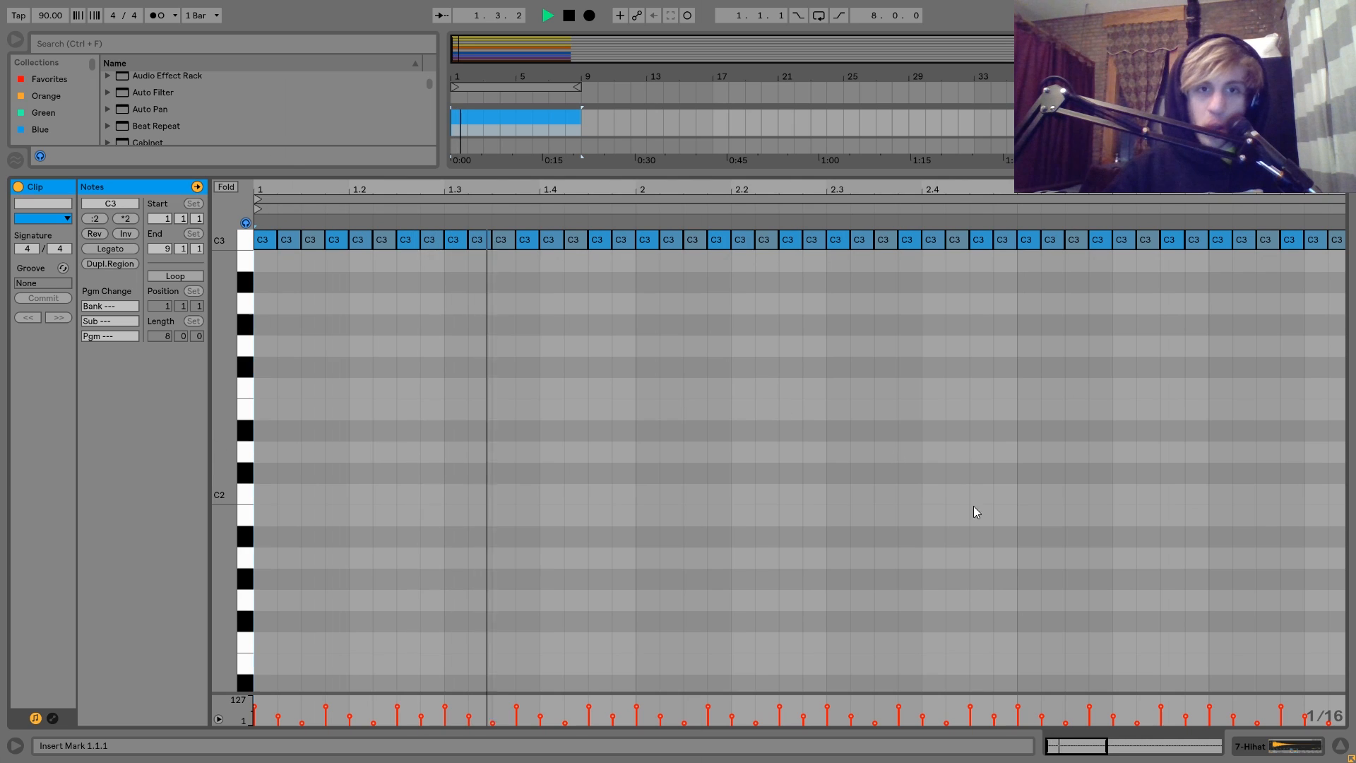
pyautogui.click(1274, 747)
pyautogui.press('space')
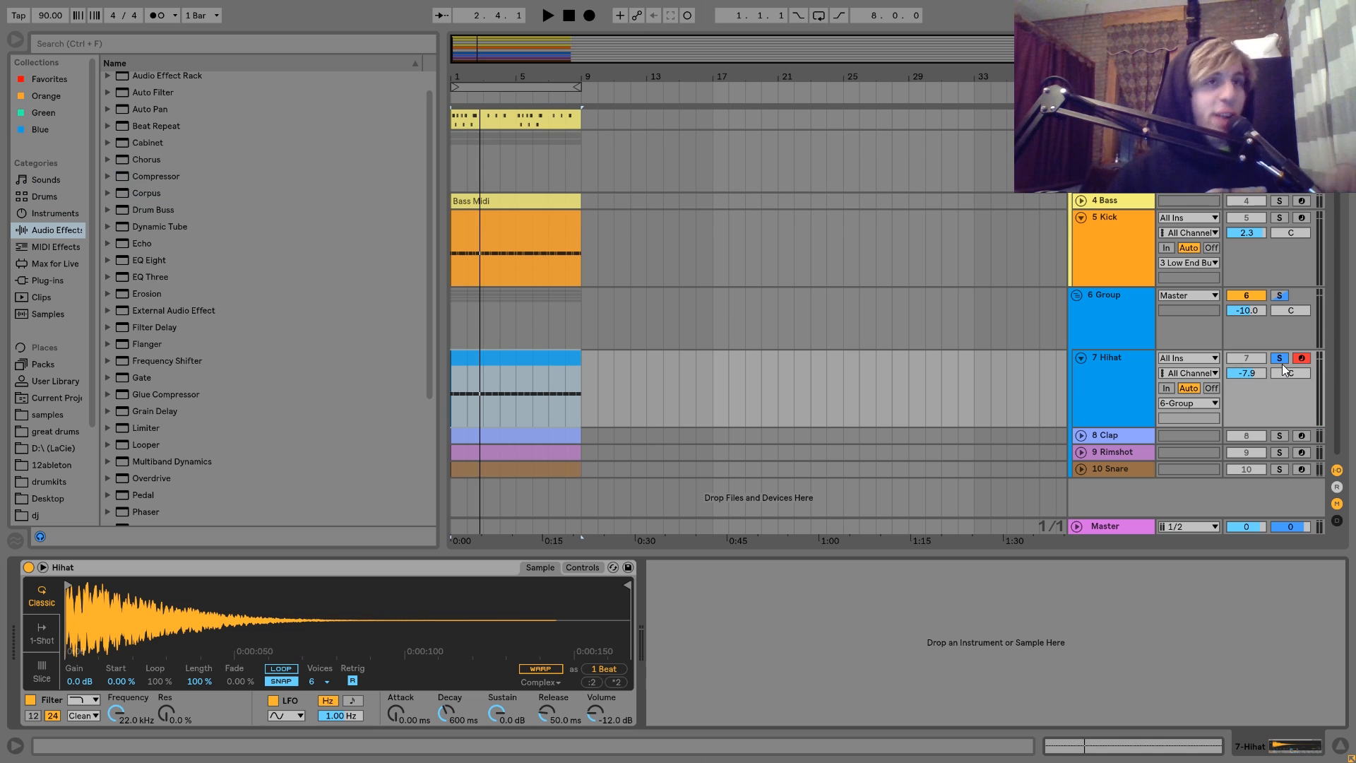
# - Play from bar 1 and take the Hihat track out of solo to hear it with the full beat
pyautogui.press('space')
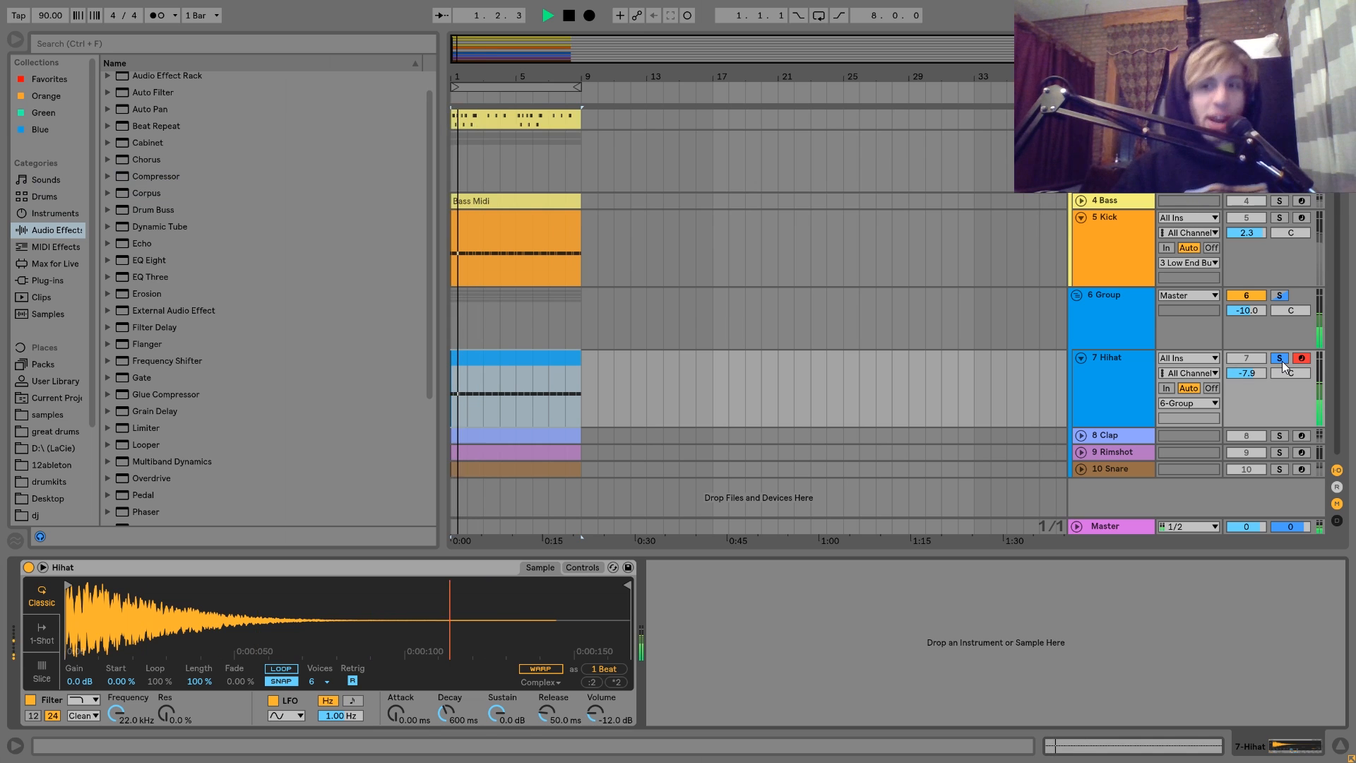
pyautogui.click(1283, 362)
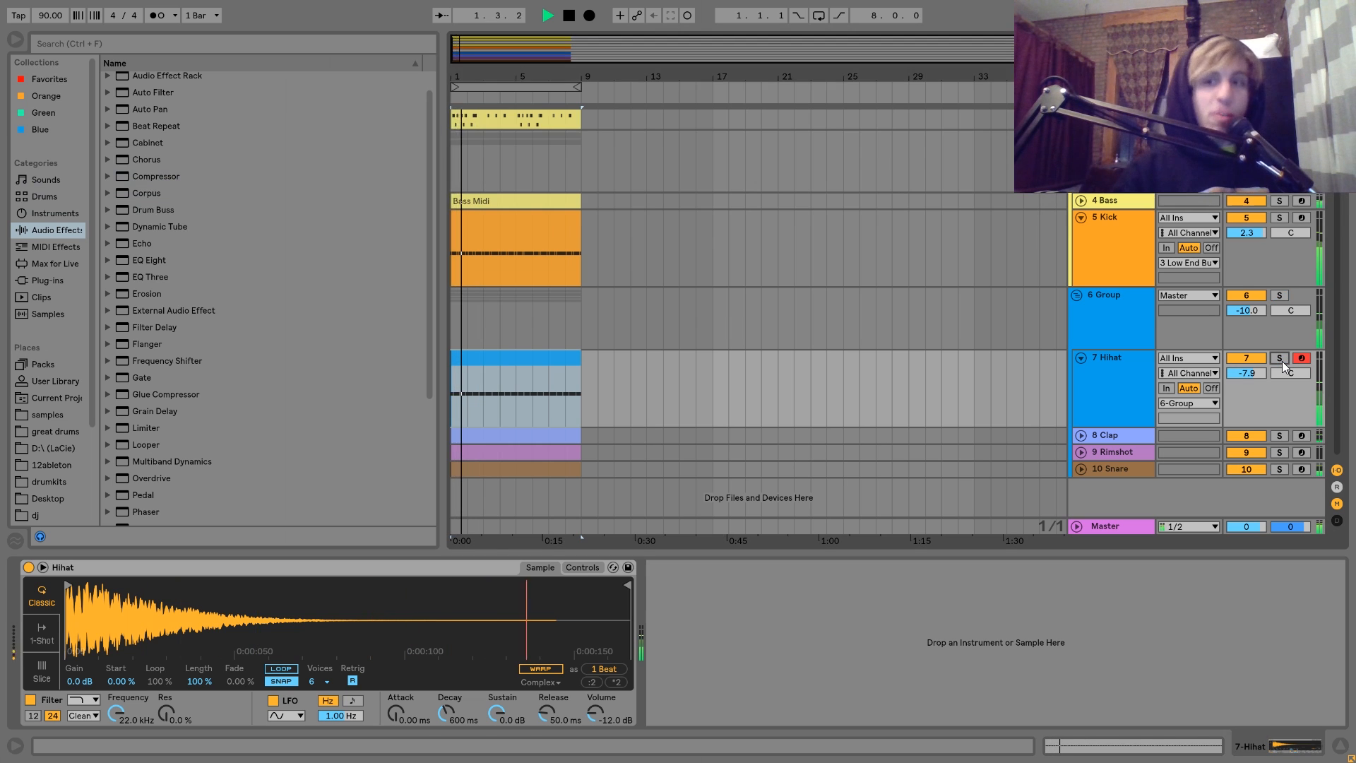
pyautogui.click(1118, 375)
pyautogui.press('space')
# - Try setting all the Hihat clip's note velocities to 127, undo the change, and play the beat with the original velocities
pyautogui.doubleClick(514, 353)
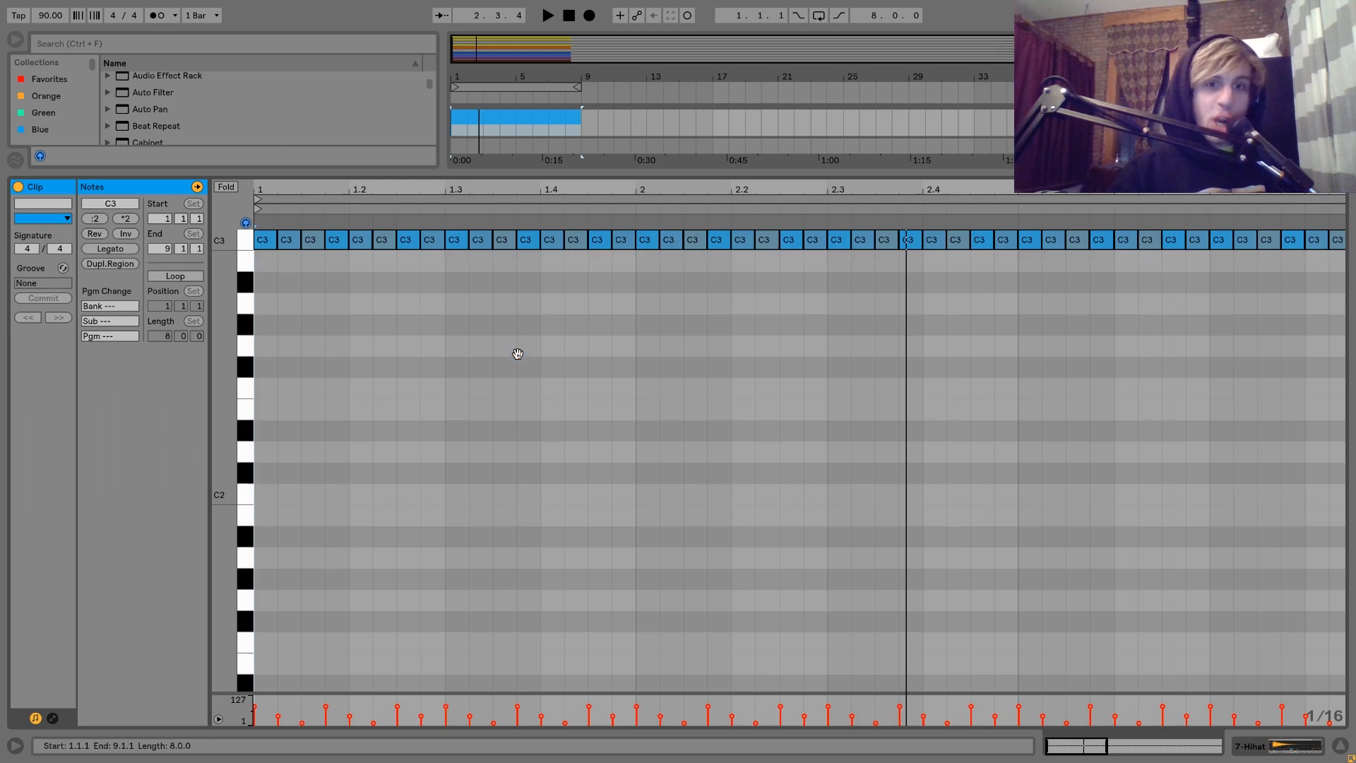
pyautogui.moveTo(445, 706); pyautogui.dragTo(446, 636)
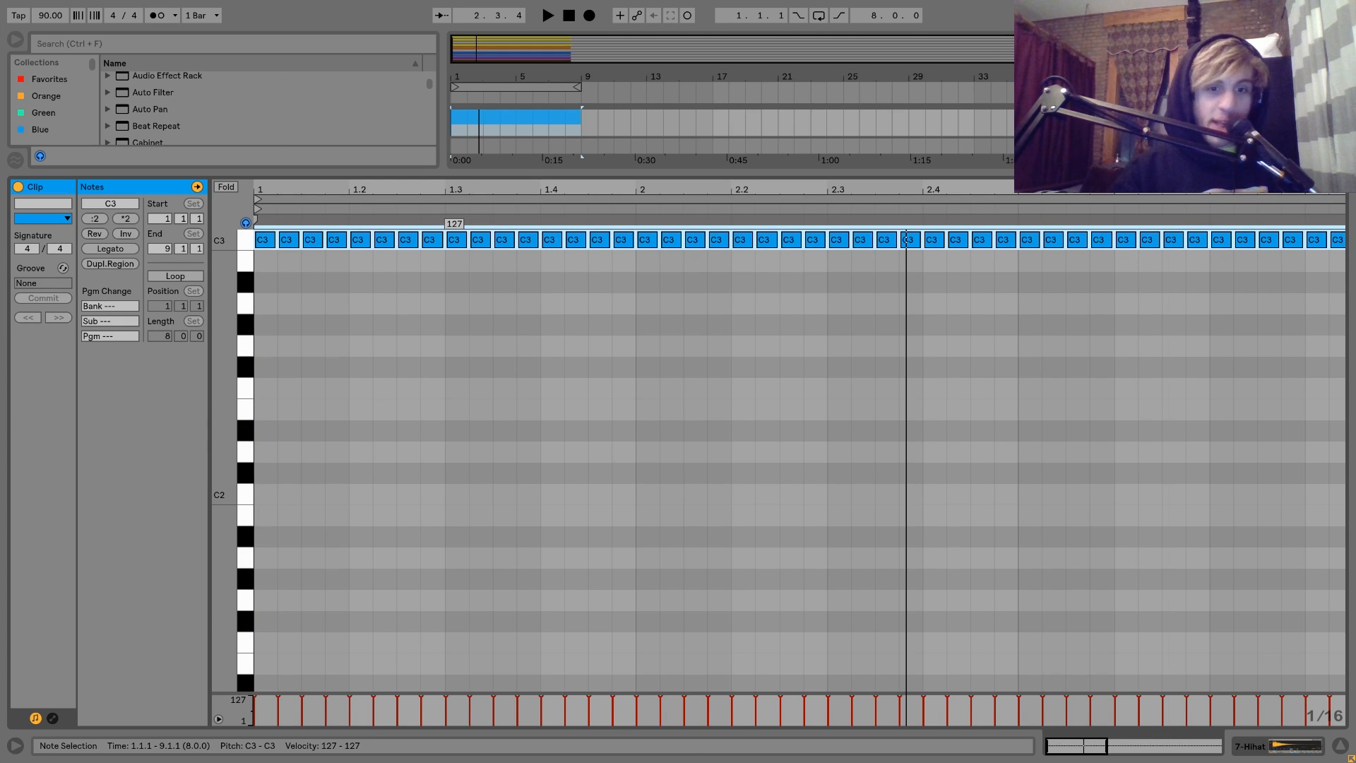
pyautogui.hotkey('ctrl', 'z')
pyautogui.press('space')
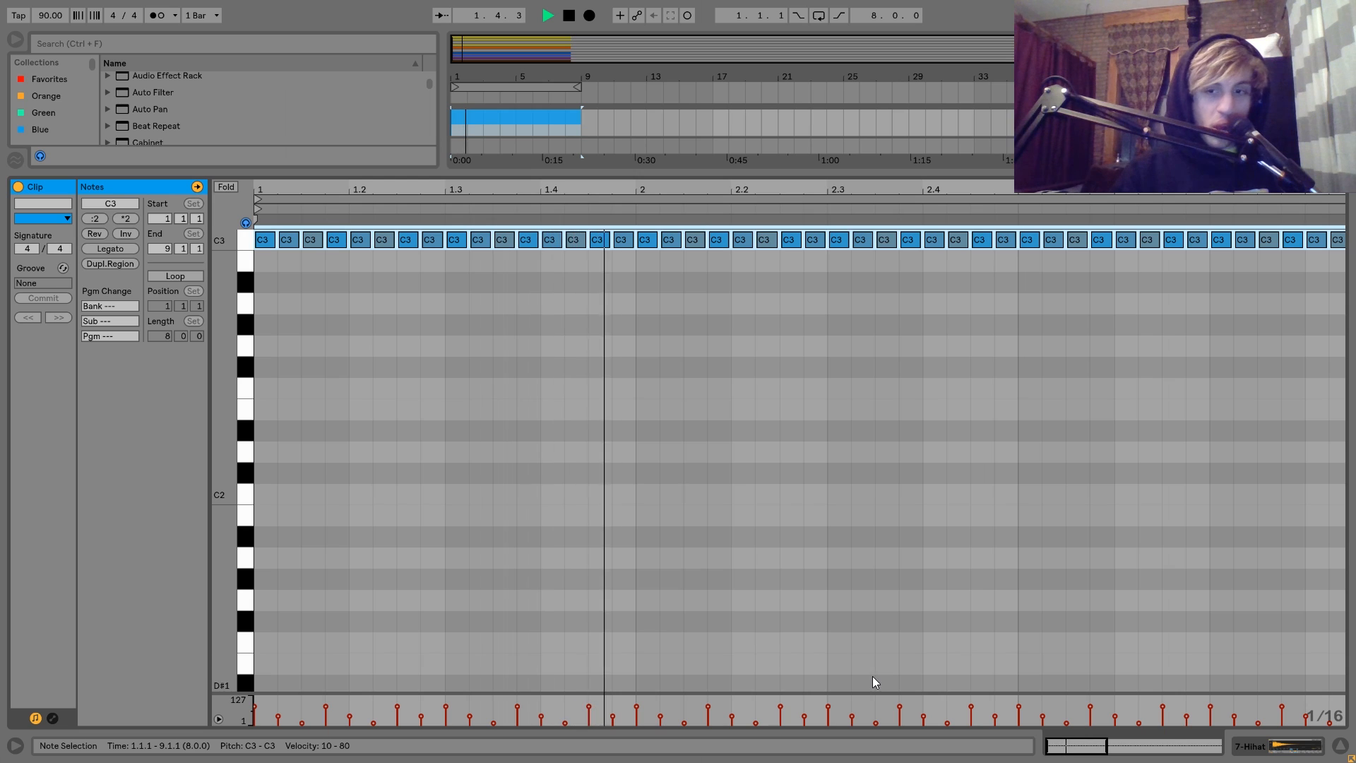
pyautogui.click(1240, 745)
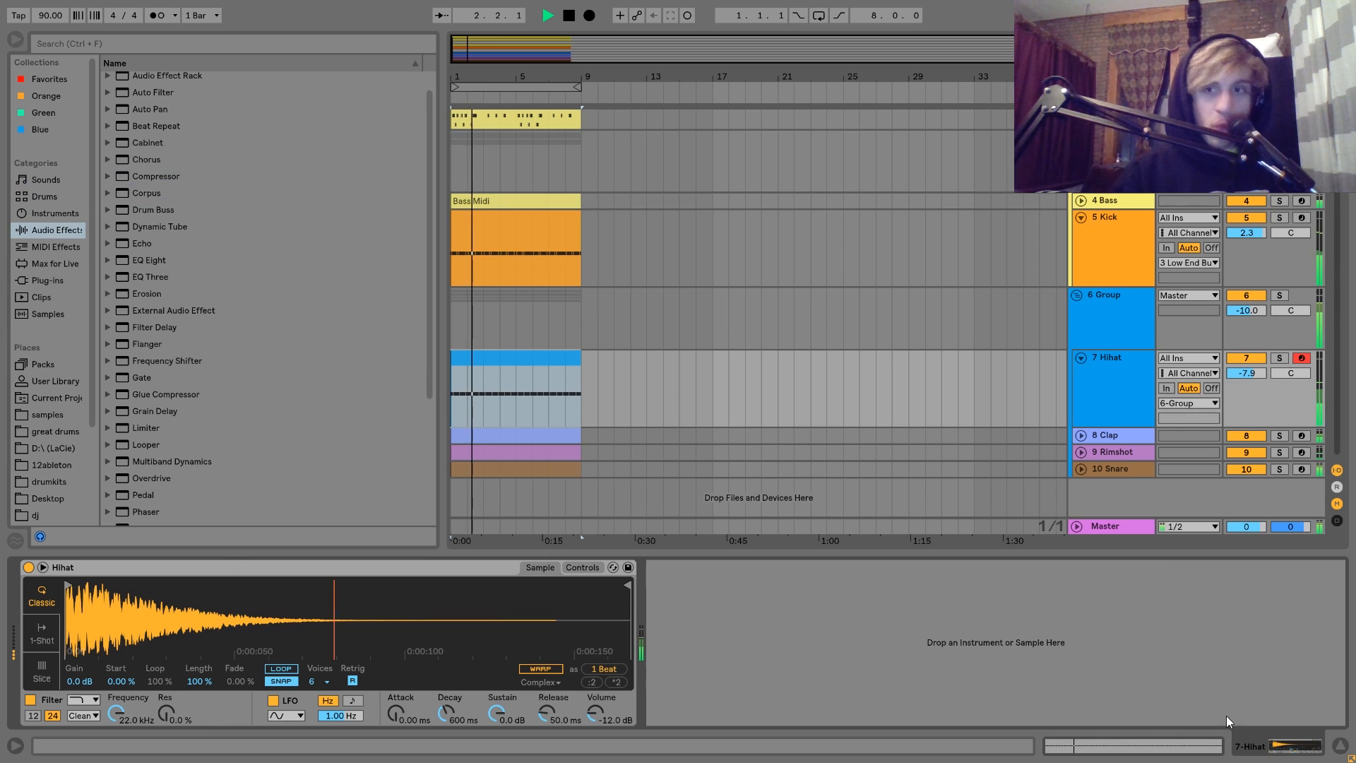
# - Unfold the Clap and Rimshot tracks, solo both and play them together from bar 1
pyautogui.click(1121, 434)
pyautogui.click(1081, 435)
pyautogui.scroll(-2, 1085, 456)
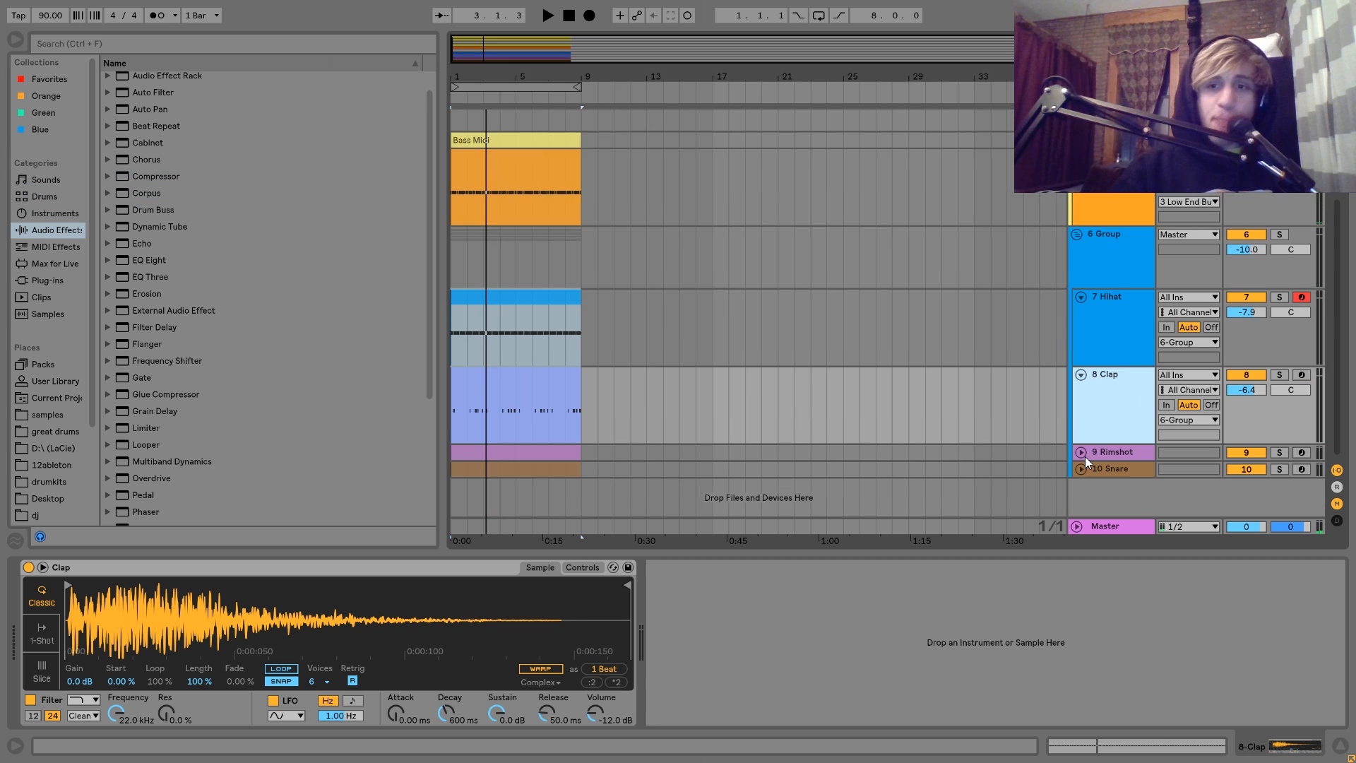
pyautogui.click(1081, 450)
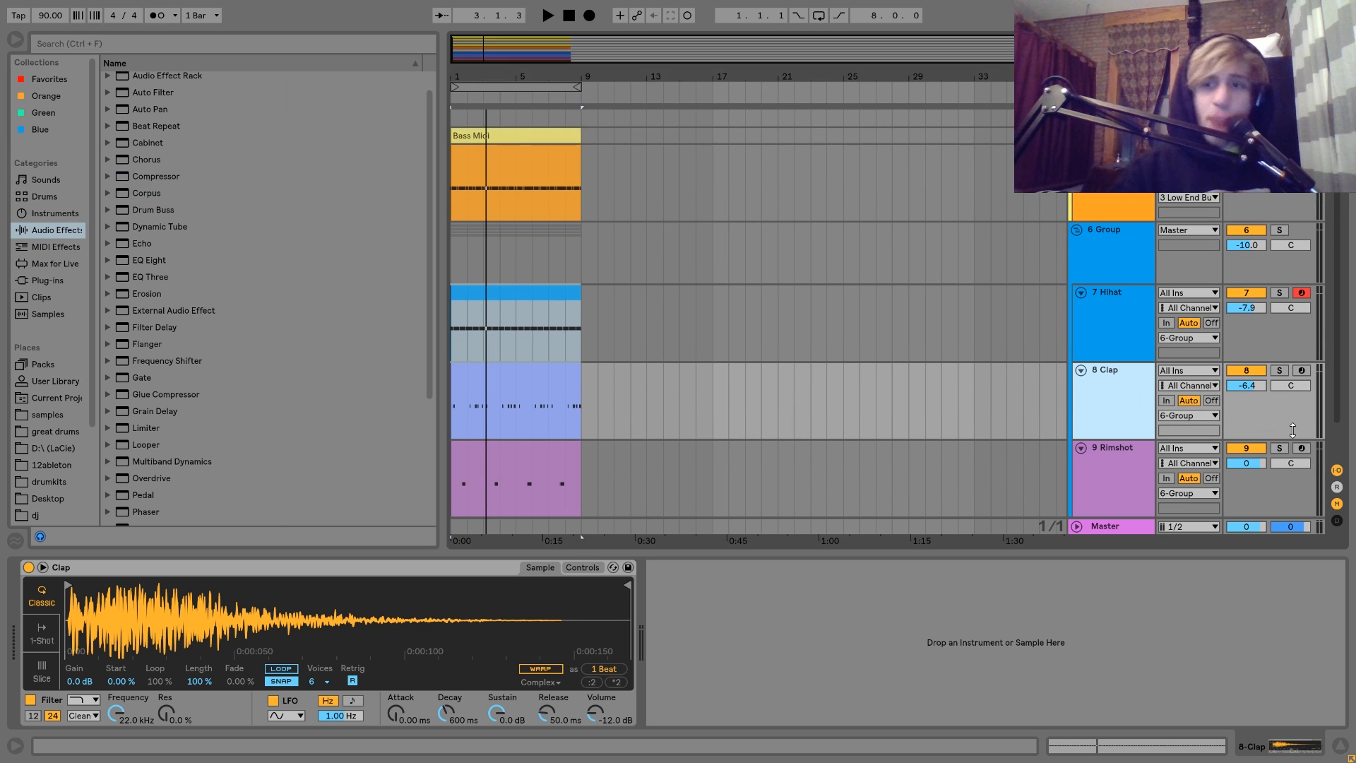
pyautogui.click(1281, 449)
pyautogui.click(1278, 370)
pyautogui.press('space')
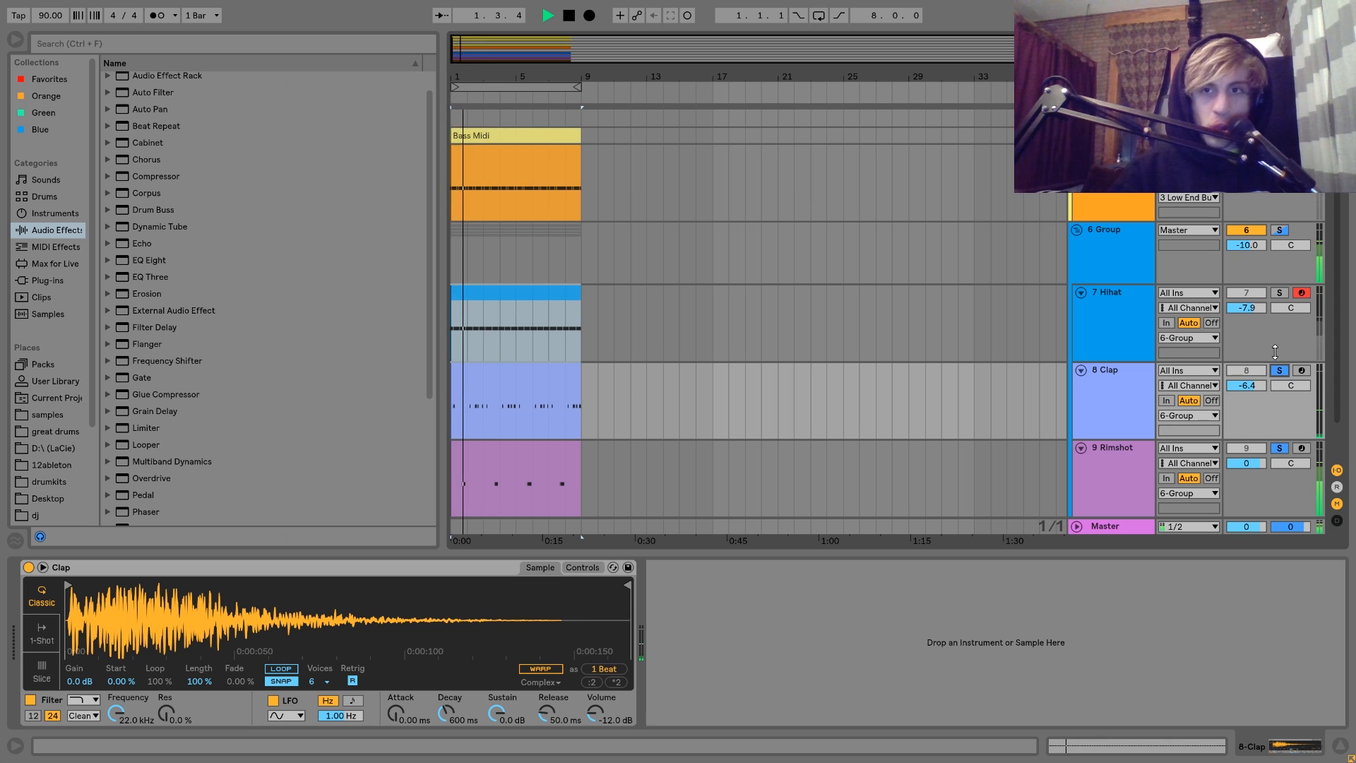
# - Solo the whole drum Group during playback, view its Drum Buss and Compressor, and select the Clap track
pyautogui.click(1278, 229)
pyautogui.click(1135, 235)
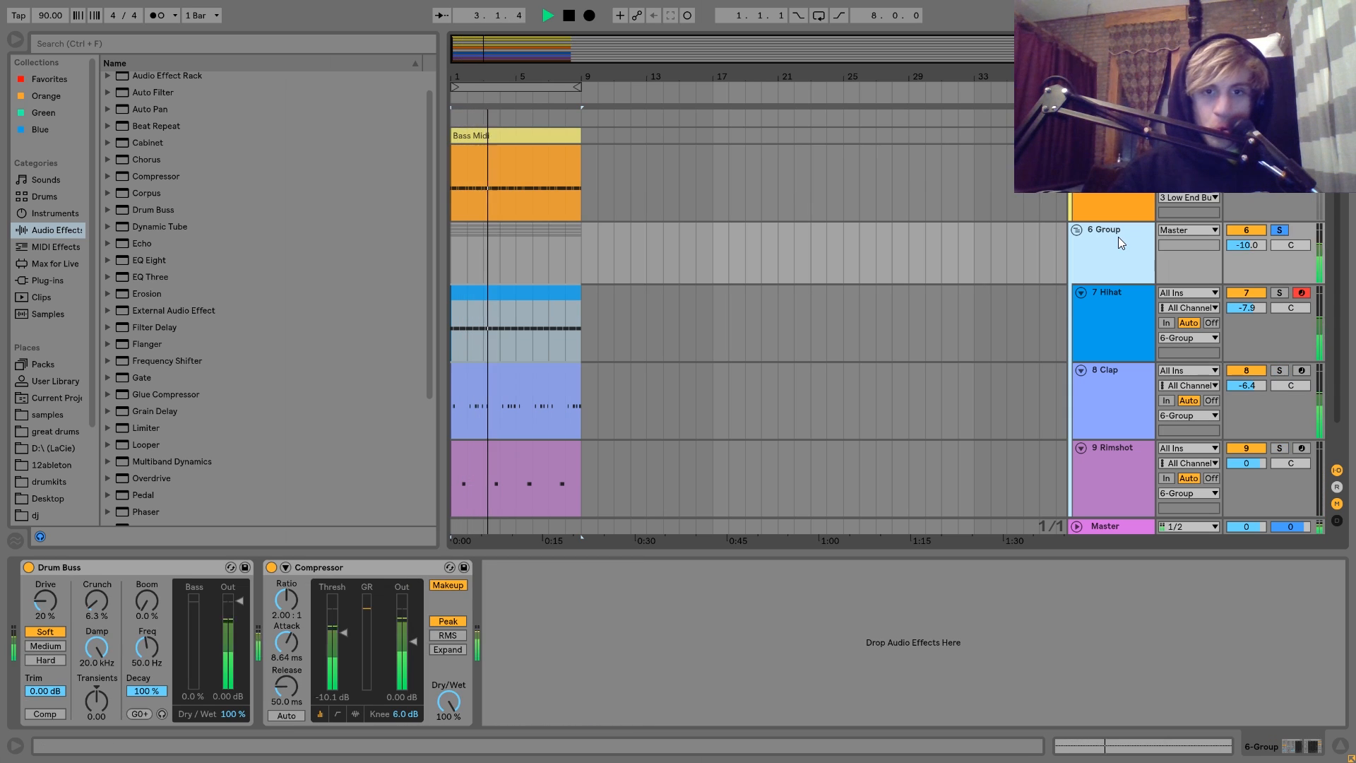
pyautogui.click(1116, 431)
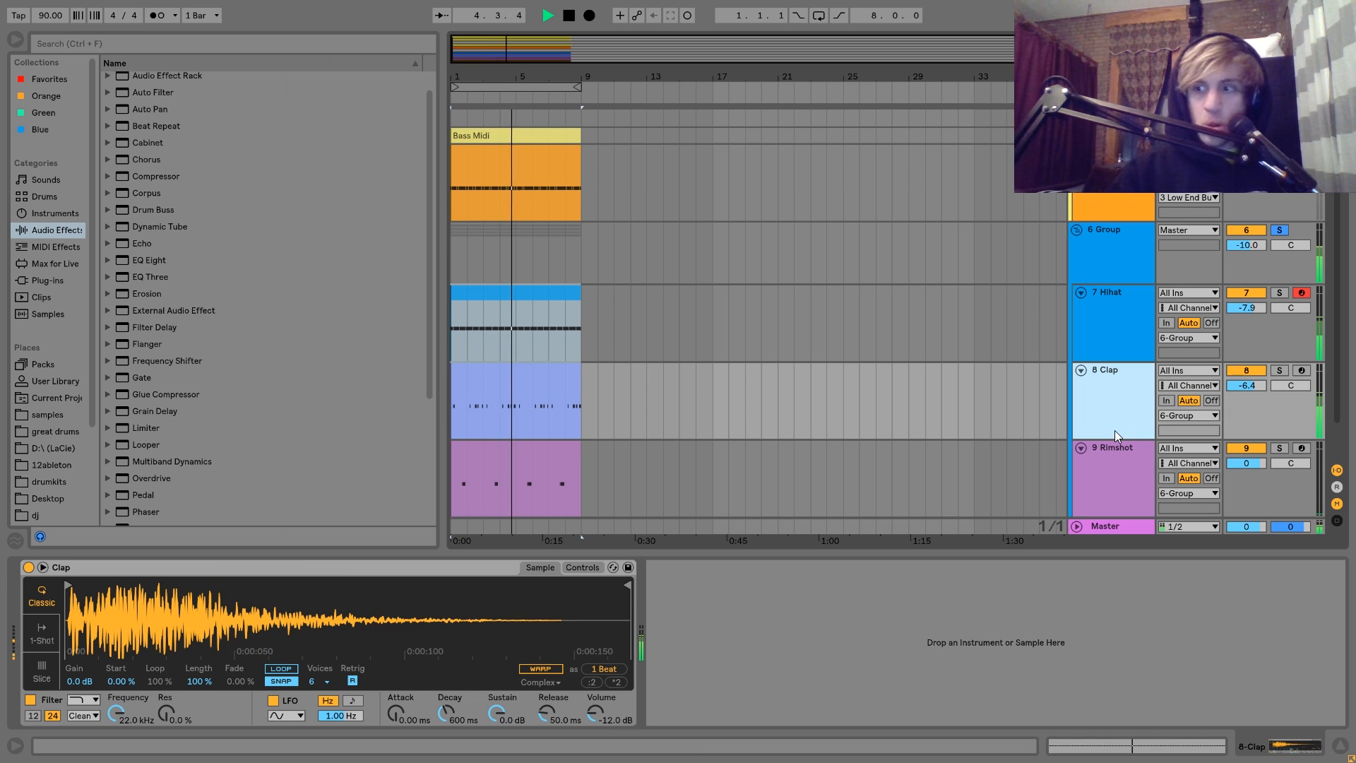
# - Play the Clap track in solo from bar 1, and compare it with the whole drum Group in solo
pyautogui.press('space')
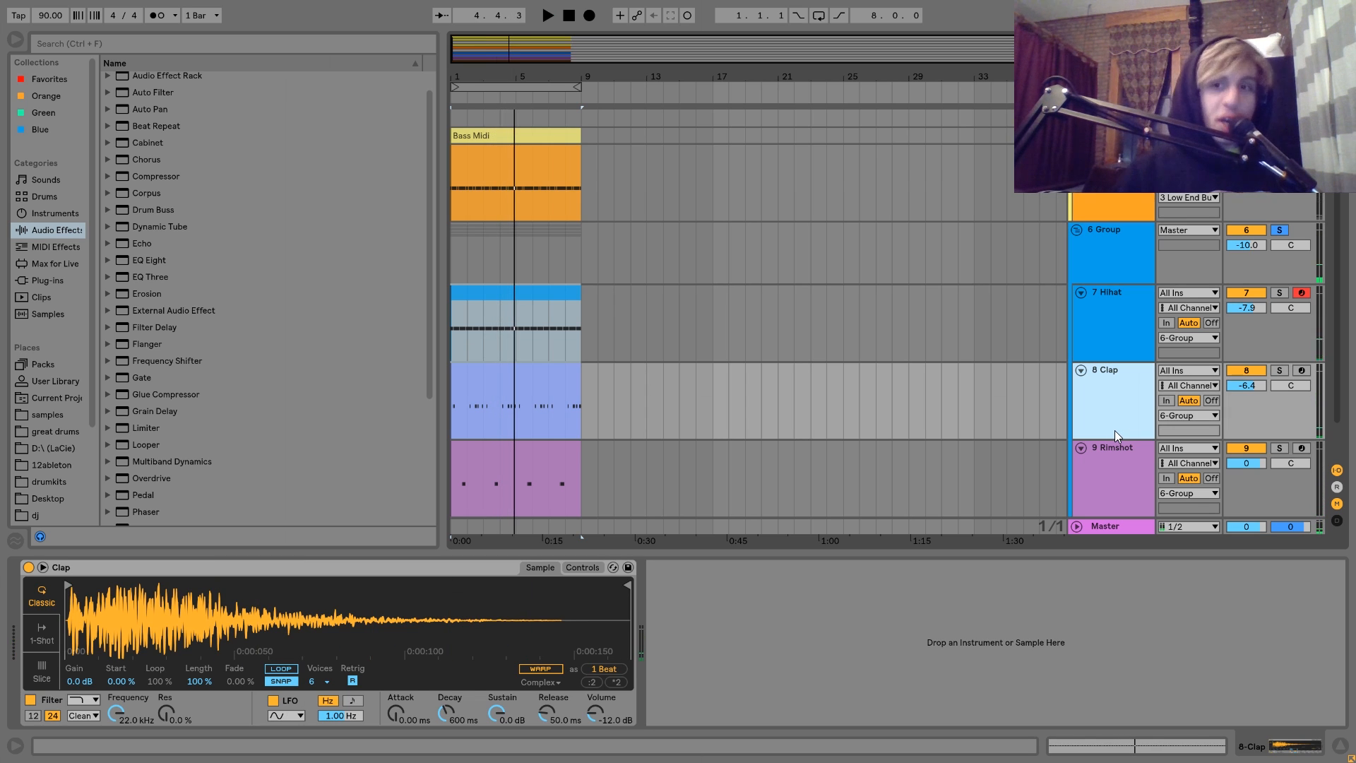
pyautogui.click(1279, 370)
pyautogui.press('space')
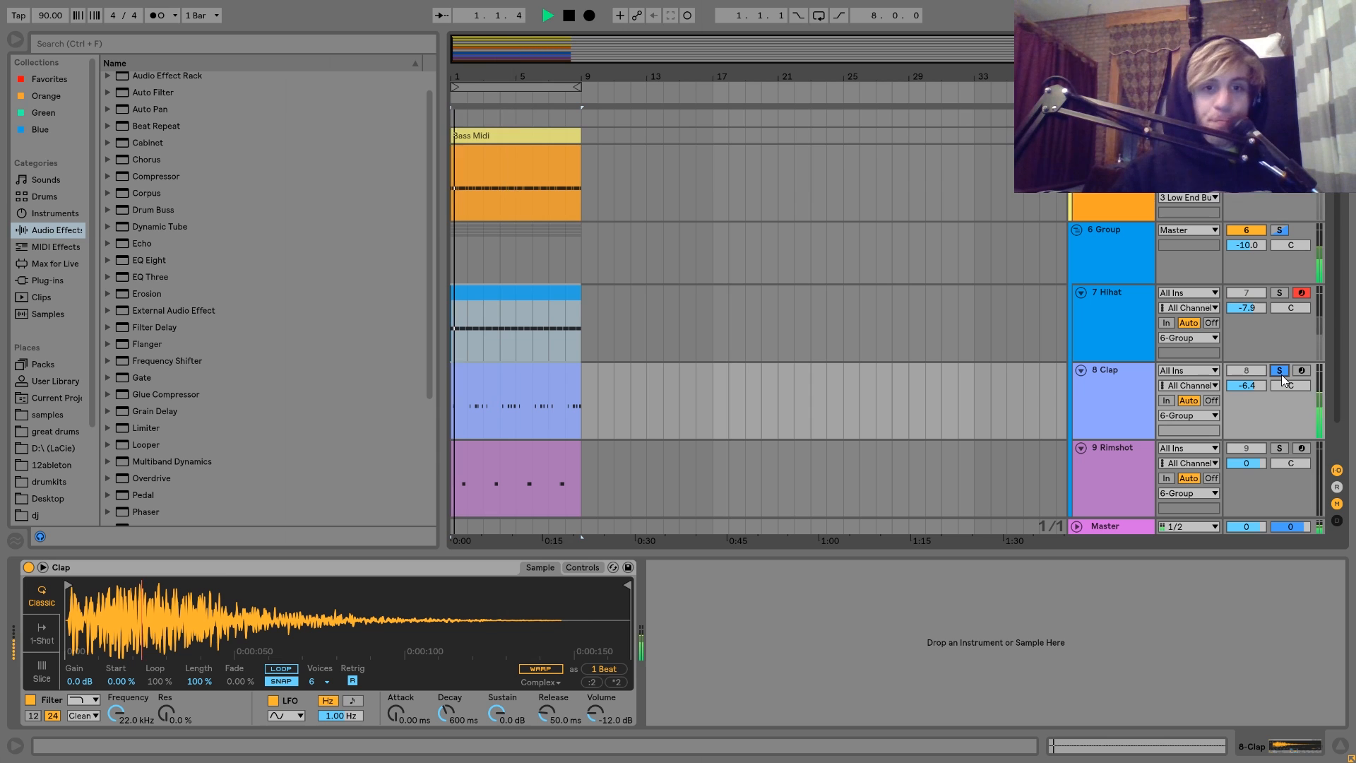
pyautogui.press('space')
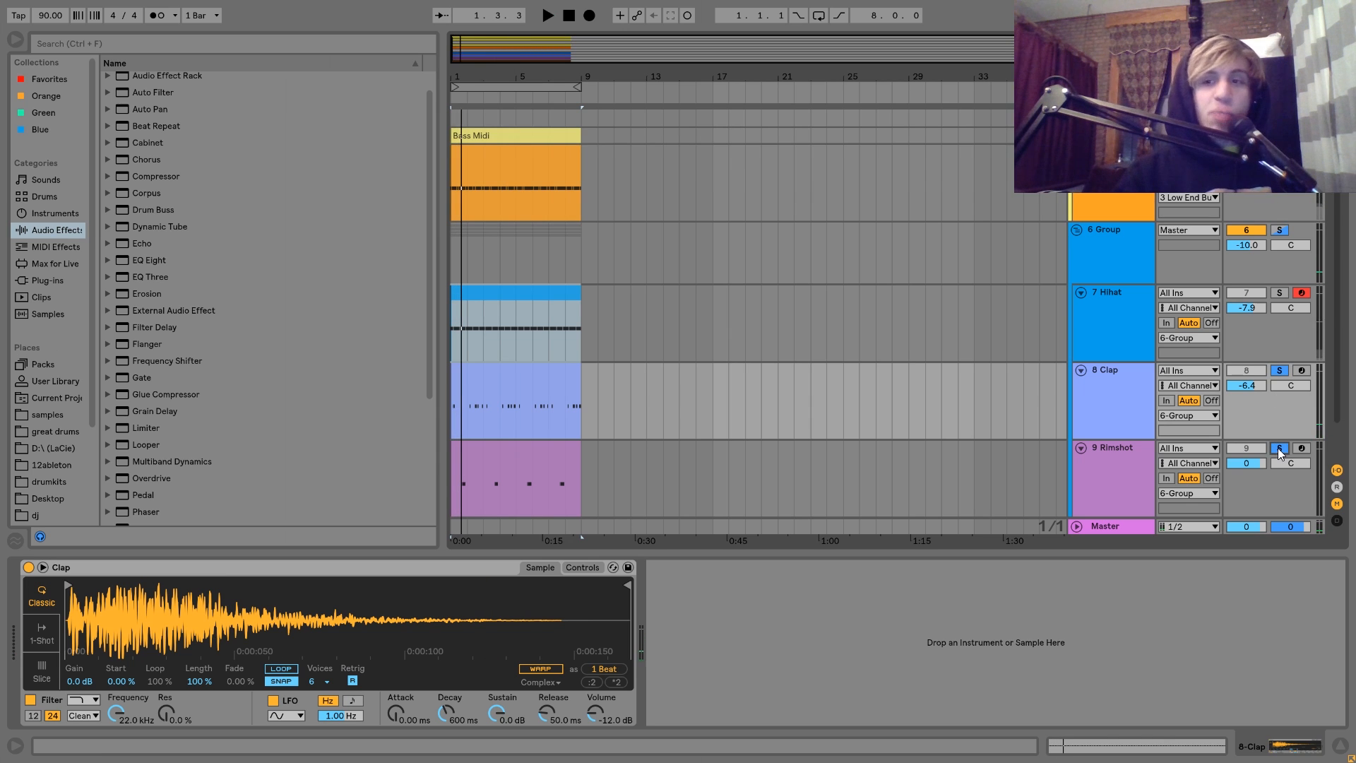
pyautogui.click(1274, 234)
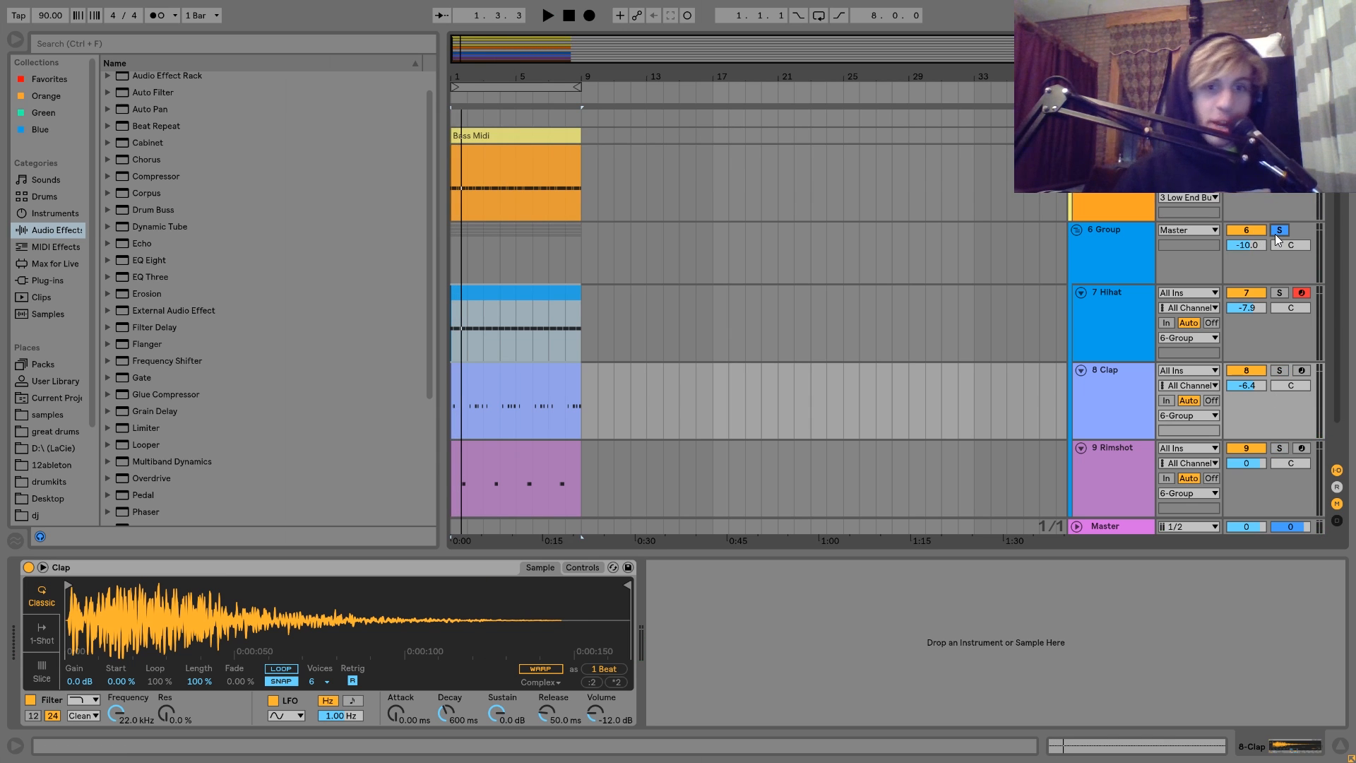
pyautogui.press('space')
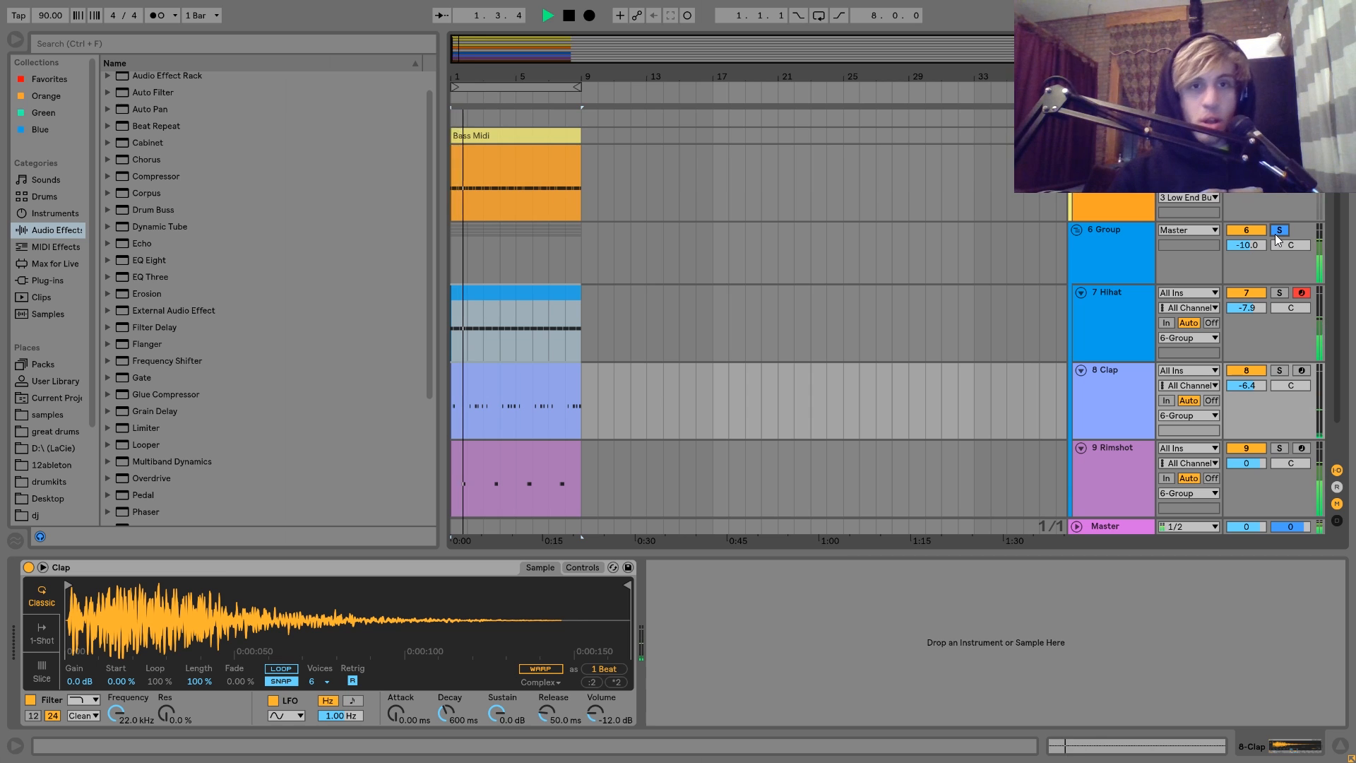
pyautogui.press('space')
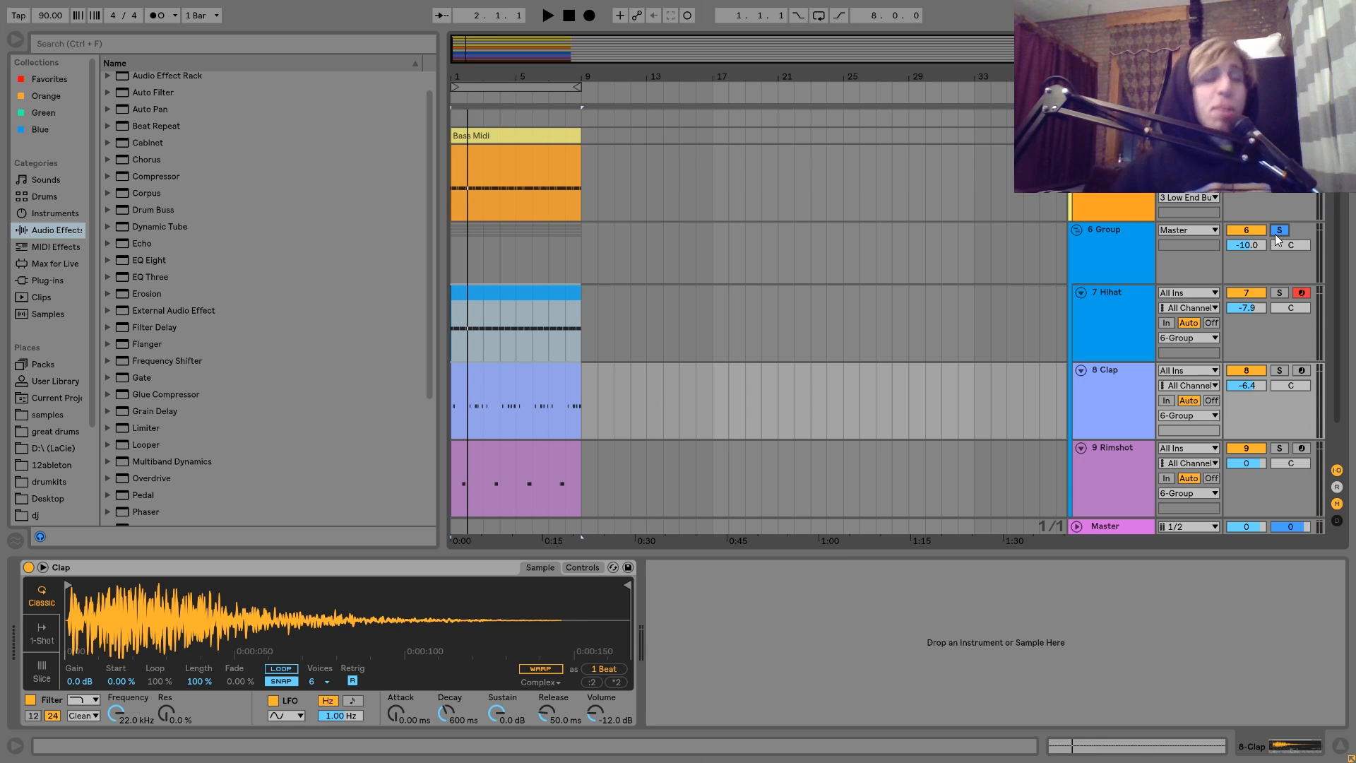
# - Play the drum Group with the Clap and Rimshot tracks muted, and reactivate both to hear the full beat
pyautogui.click(1247, 370)
pyautogui.click(1242, 448)
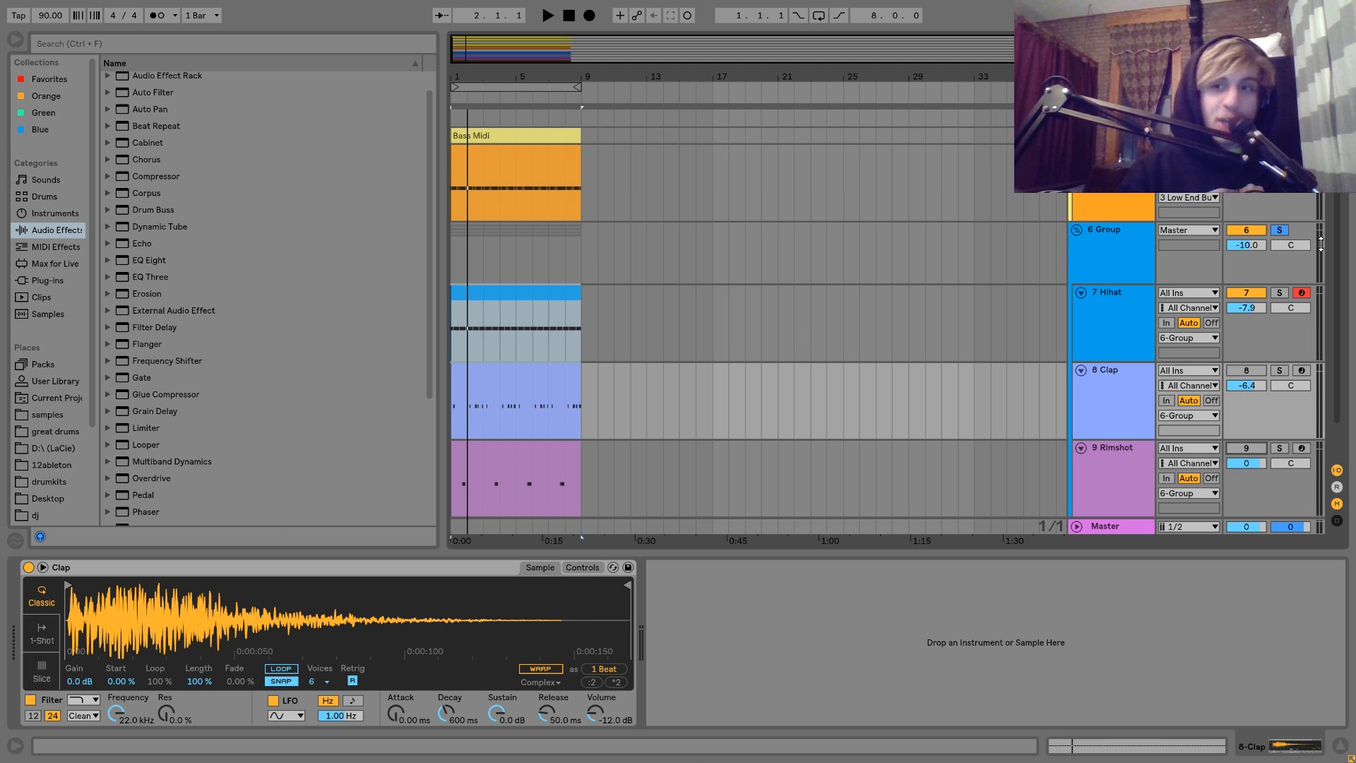
pyautogui.press('space')
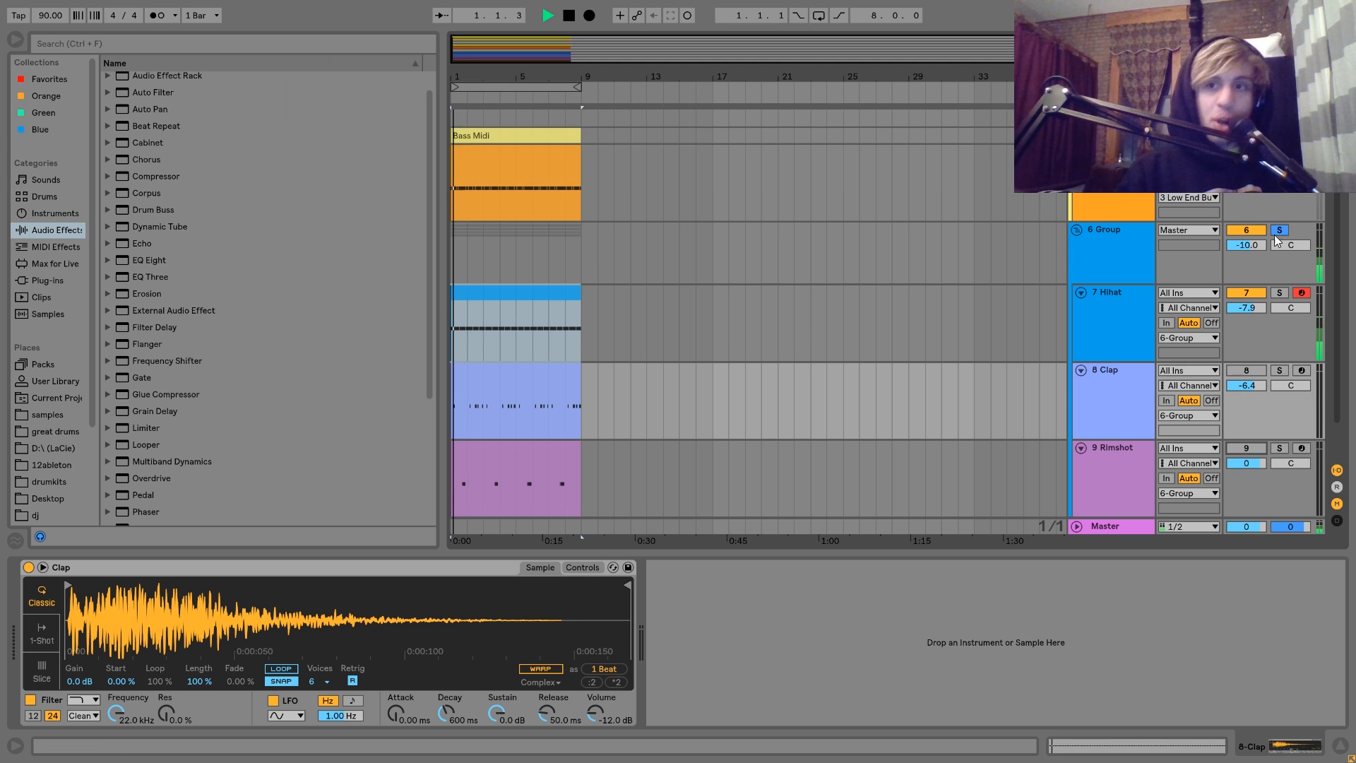
pyautogui.press('space')
pyautogui.click(1247, 371)
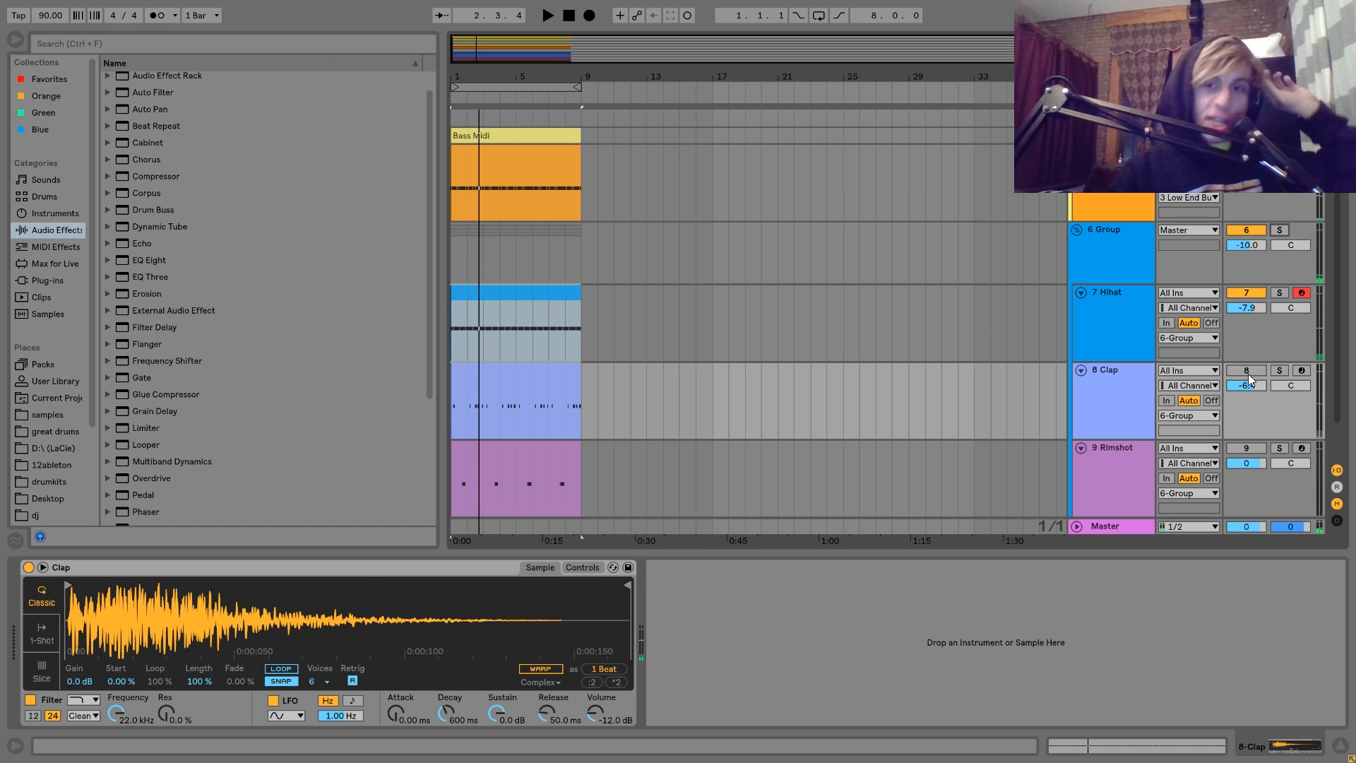
pyautogui.click(1252, 447)
pyautogui.press('space')
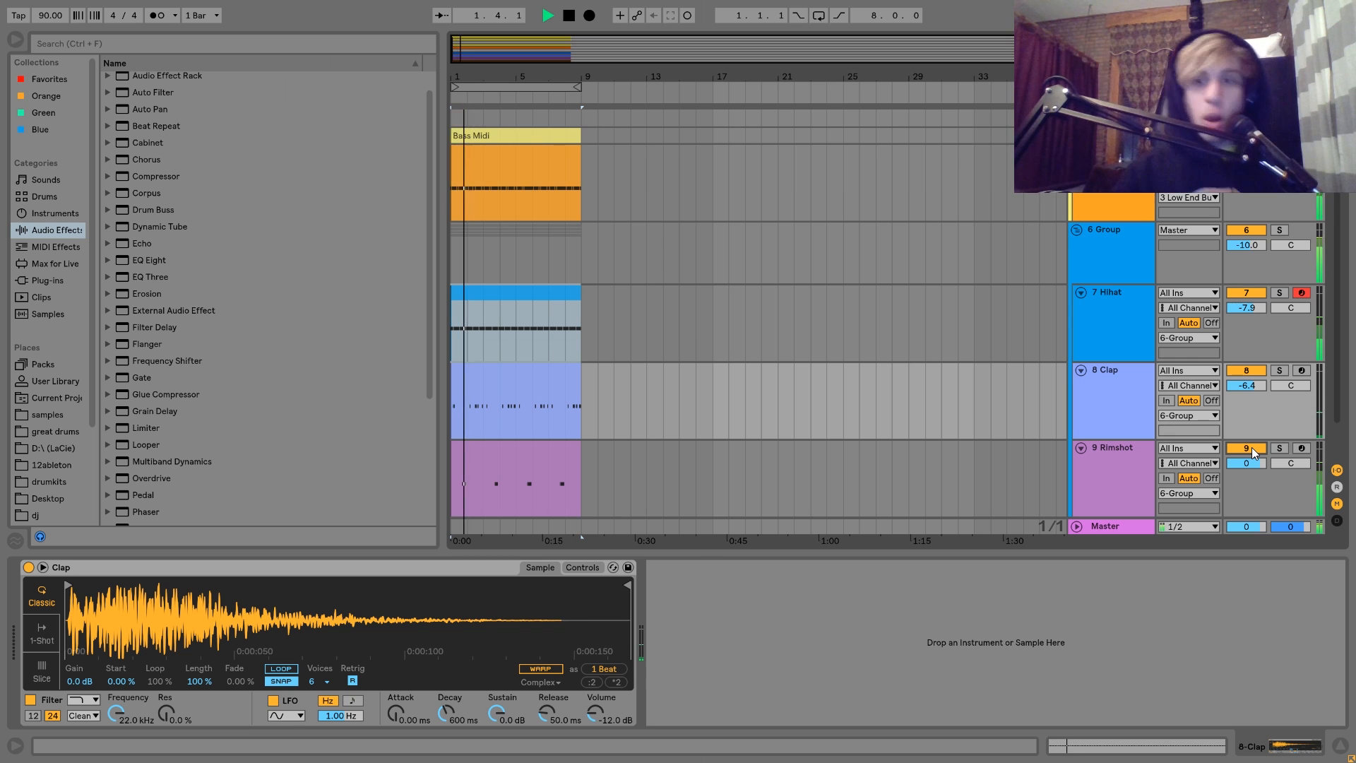
# - View the Rimshot and Clap tracks' samplers while the full beat plays, and stop playback
pyautogui.click(1147, 467)
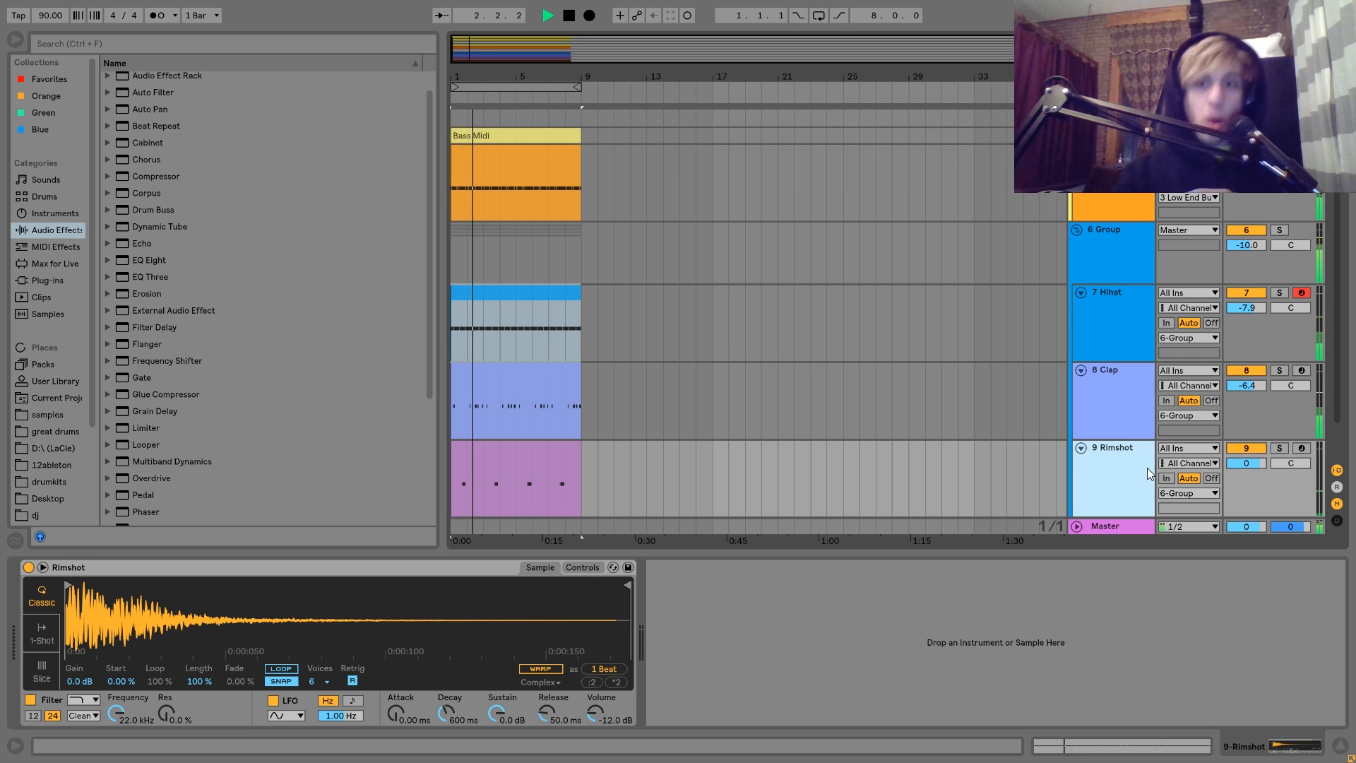
pyautogui.click(1126, 418)
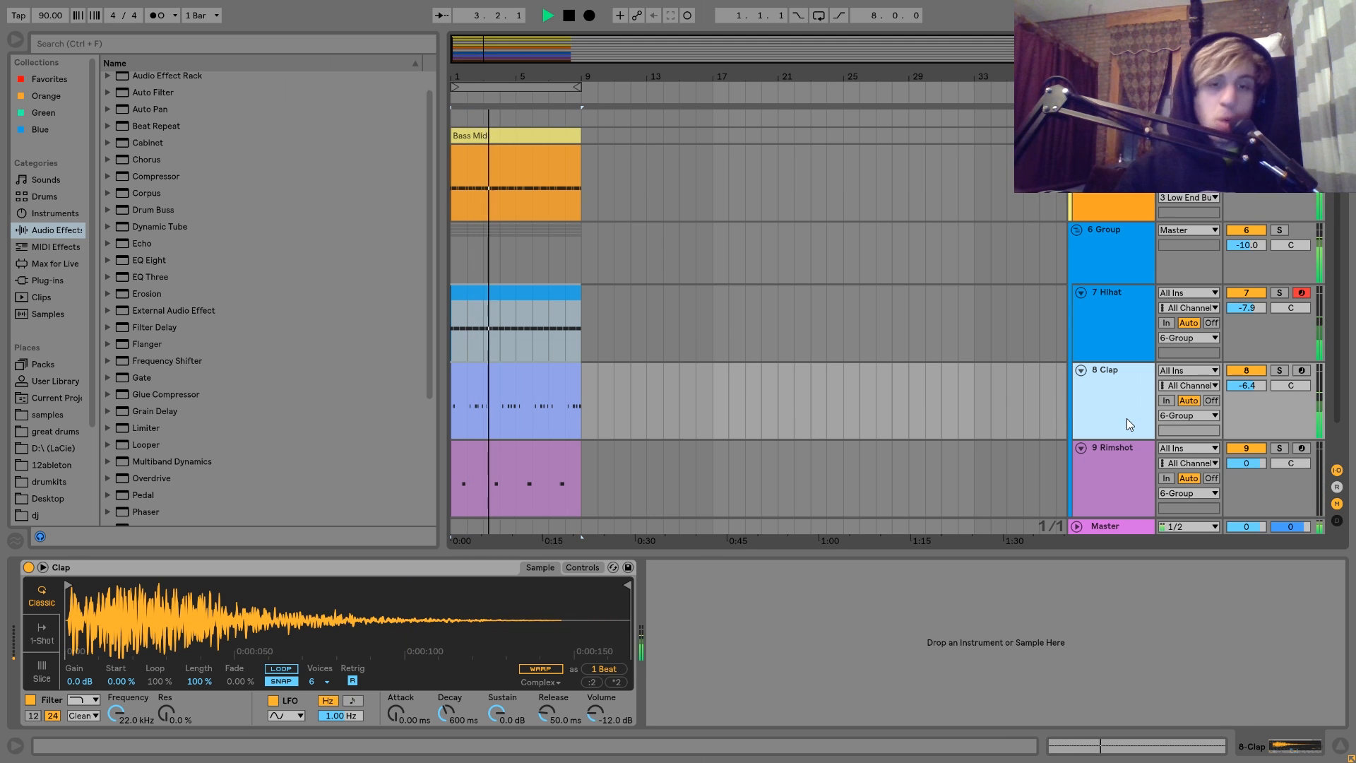
pyautogui.press('space')
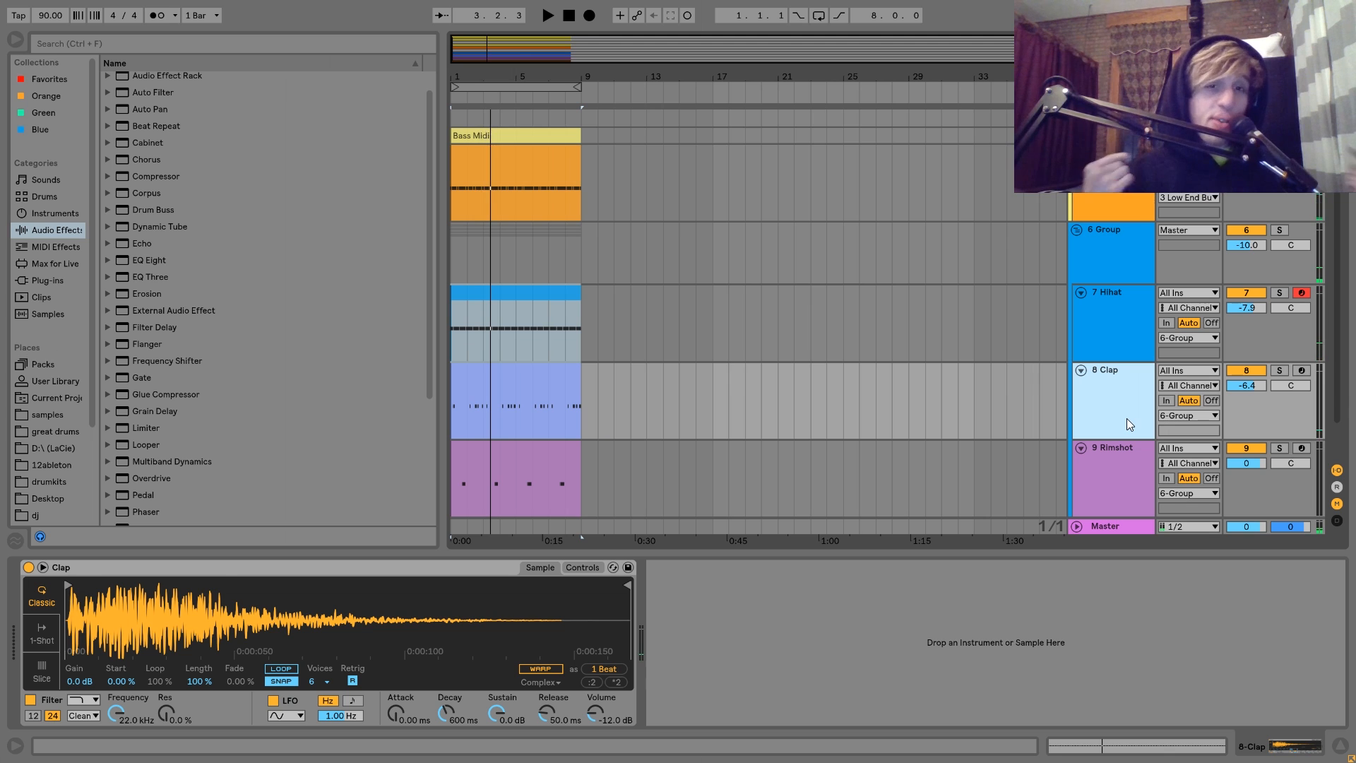
# - Solo the Snare track, play it from bar 1 and unfold it in the arrangement
pyautogui.scroll(-2, 1126, 419)
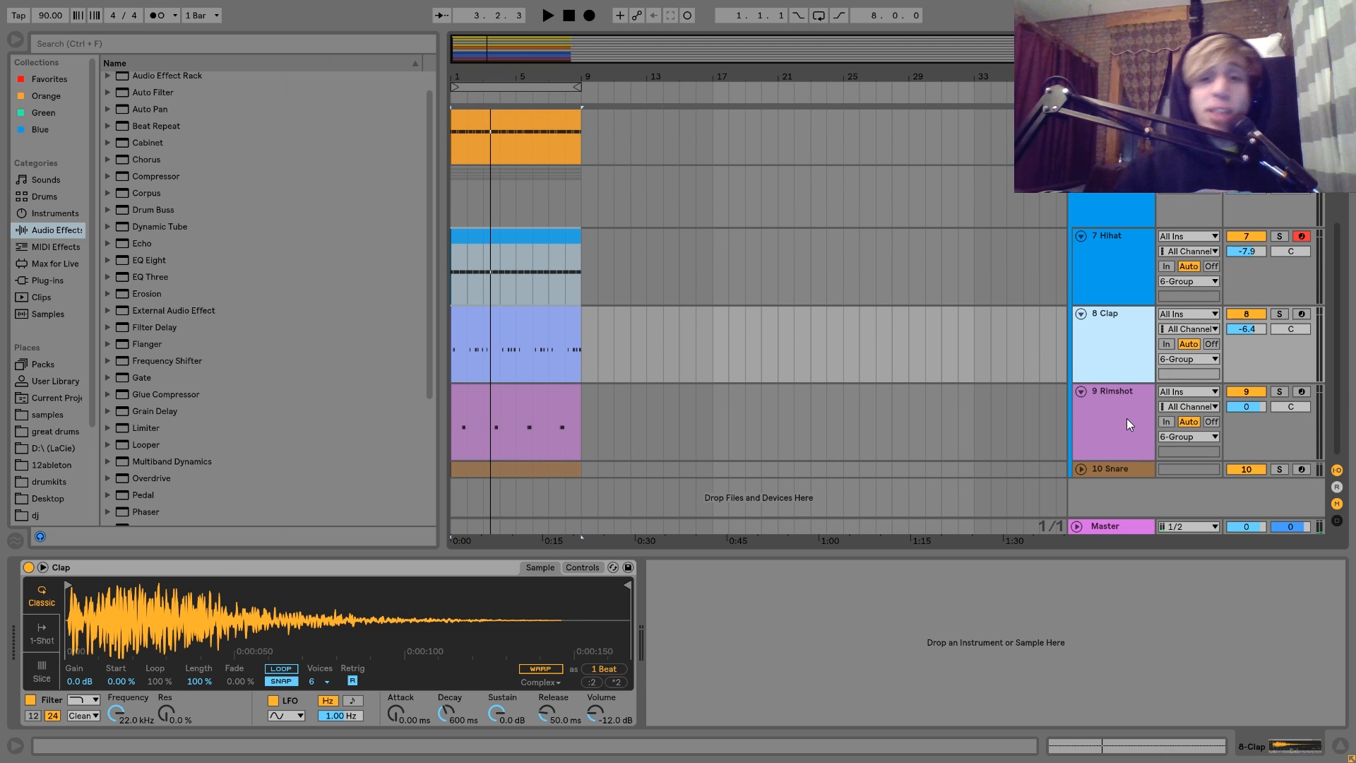
pyautogui.click(1104, 468)
pyautogui.click(1279, 469)
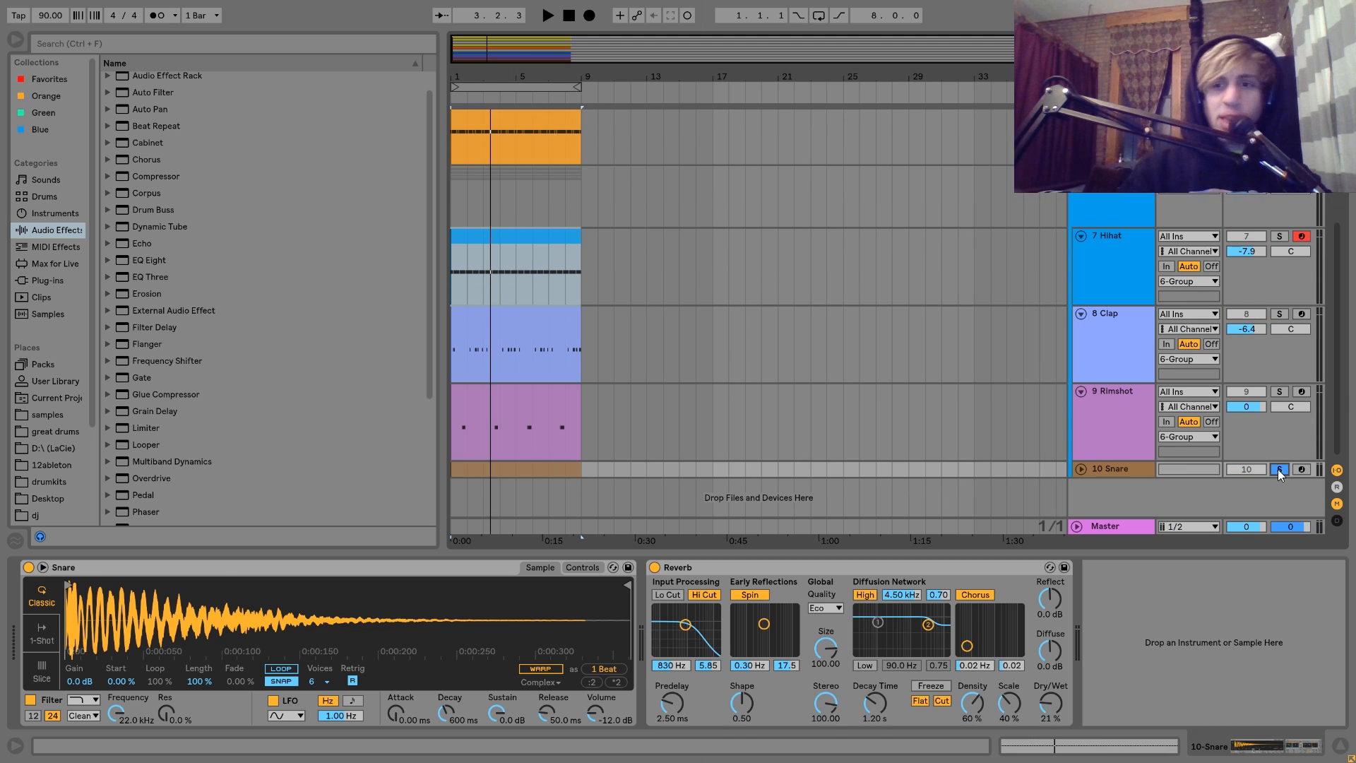
pyautogui.press('space')
pyautogui.click(1081, 469)
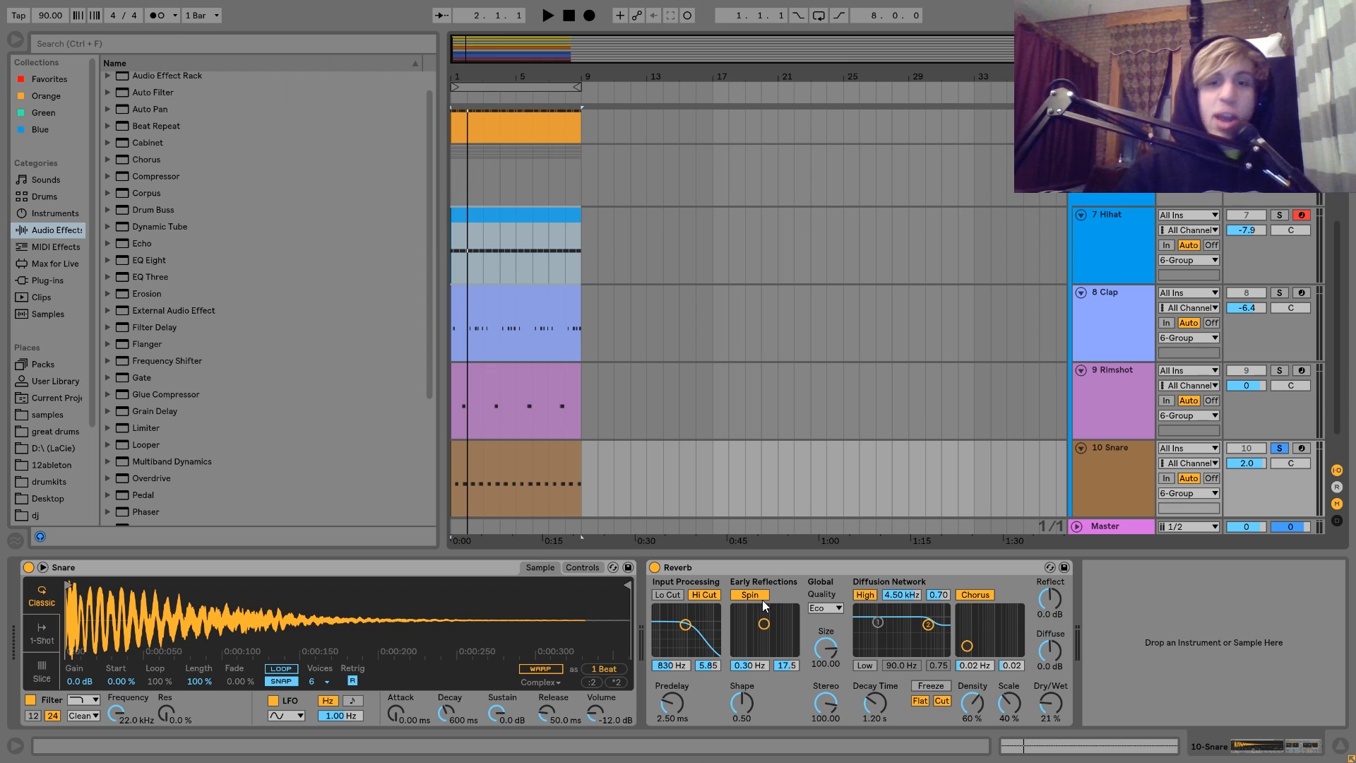
# - Compare the soloed Snare with its Reverb bypassed and with the Reverb switched back on
pyautogui.click(656, 568)
pyautogui.press('space')
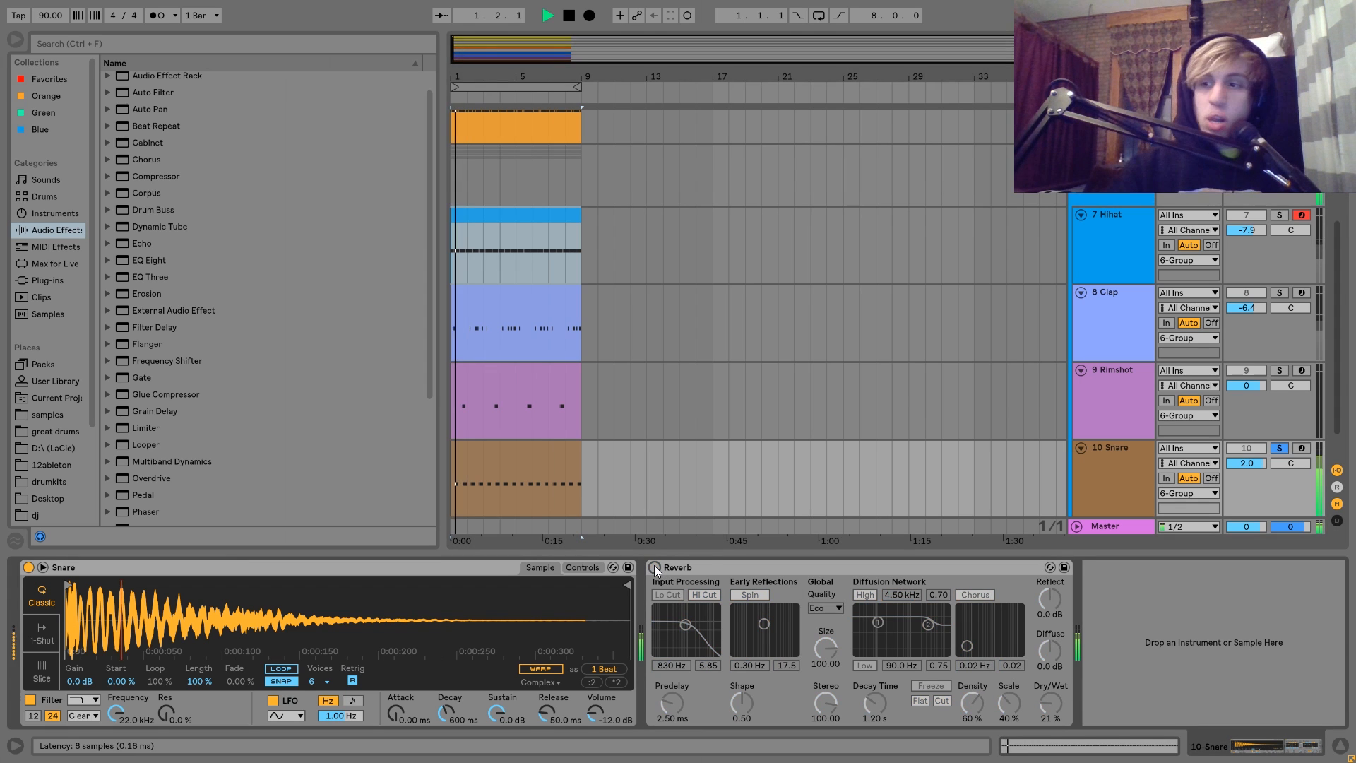
pyautogui.press('space')
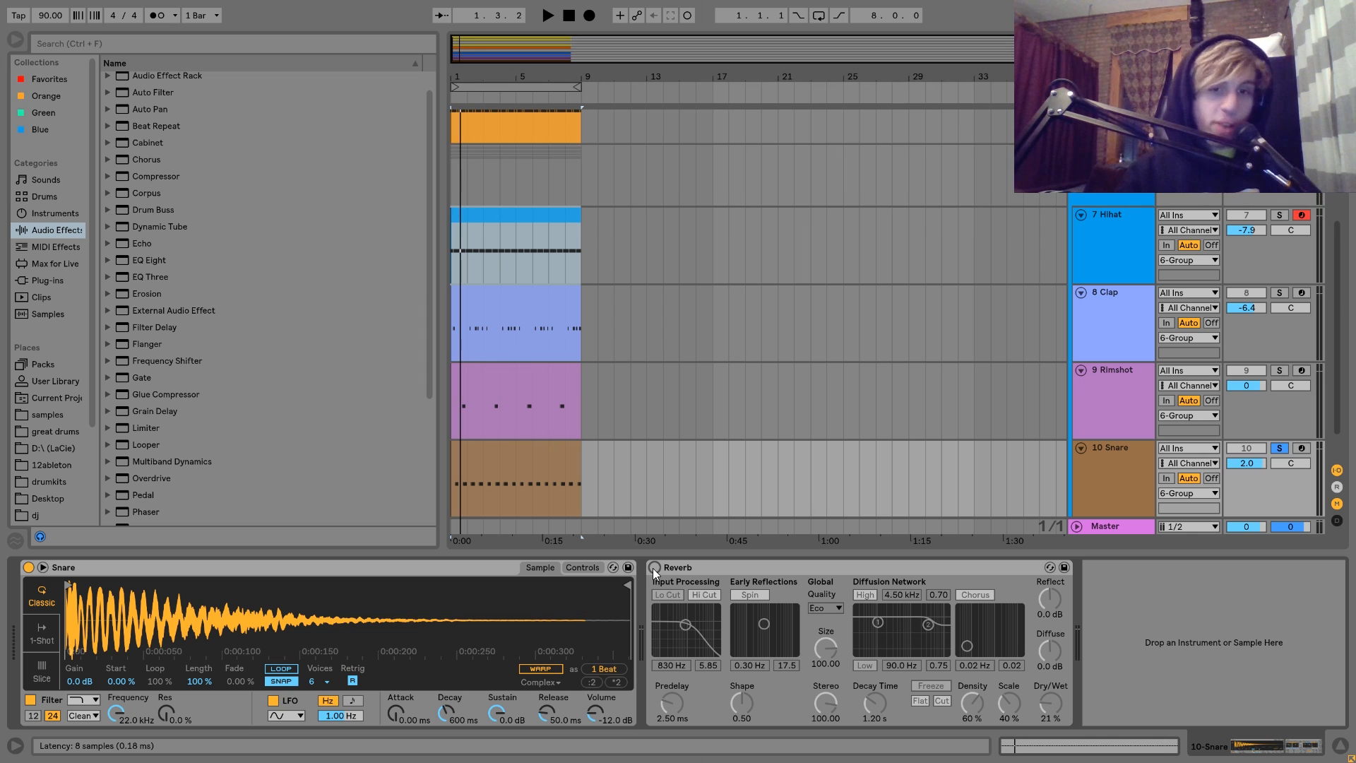
pyautogui.click(653, 569)
pyautogui.press('space')
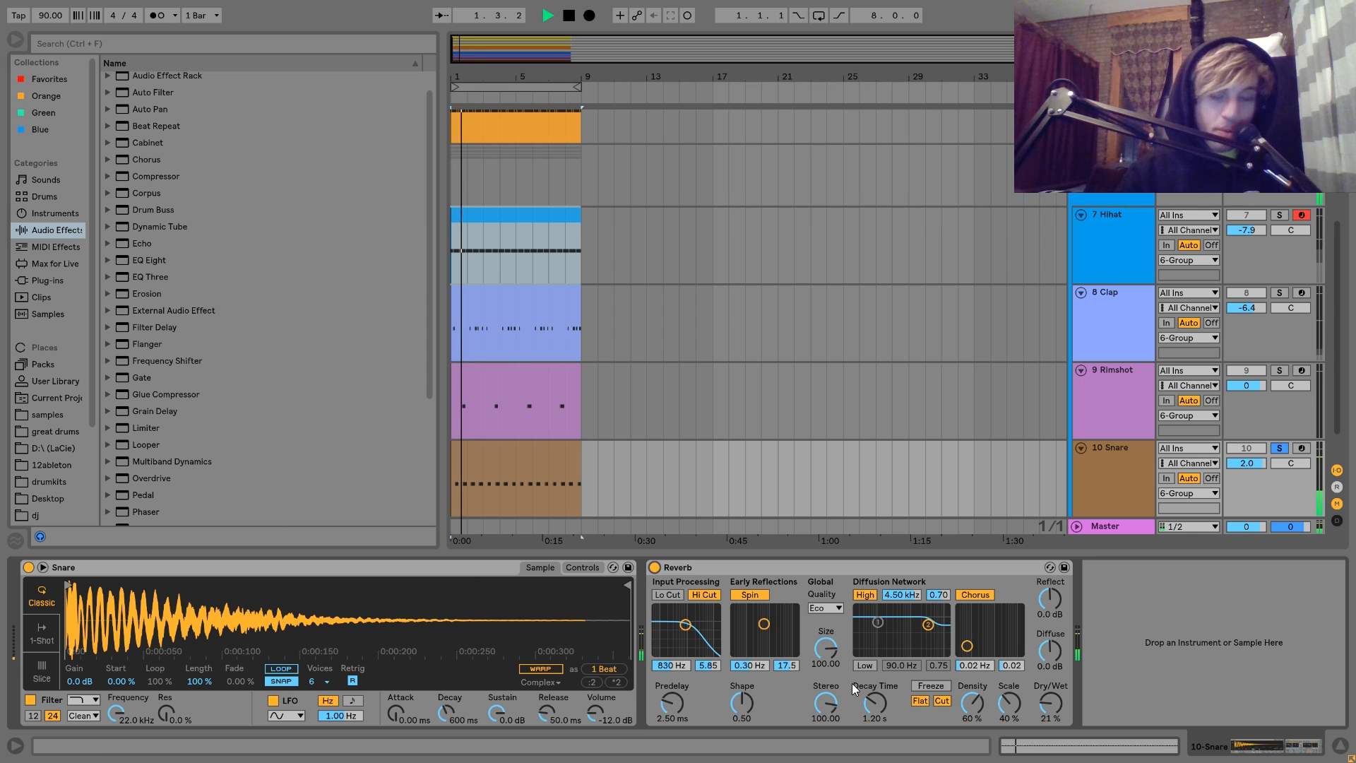
pyautogui.press('space')
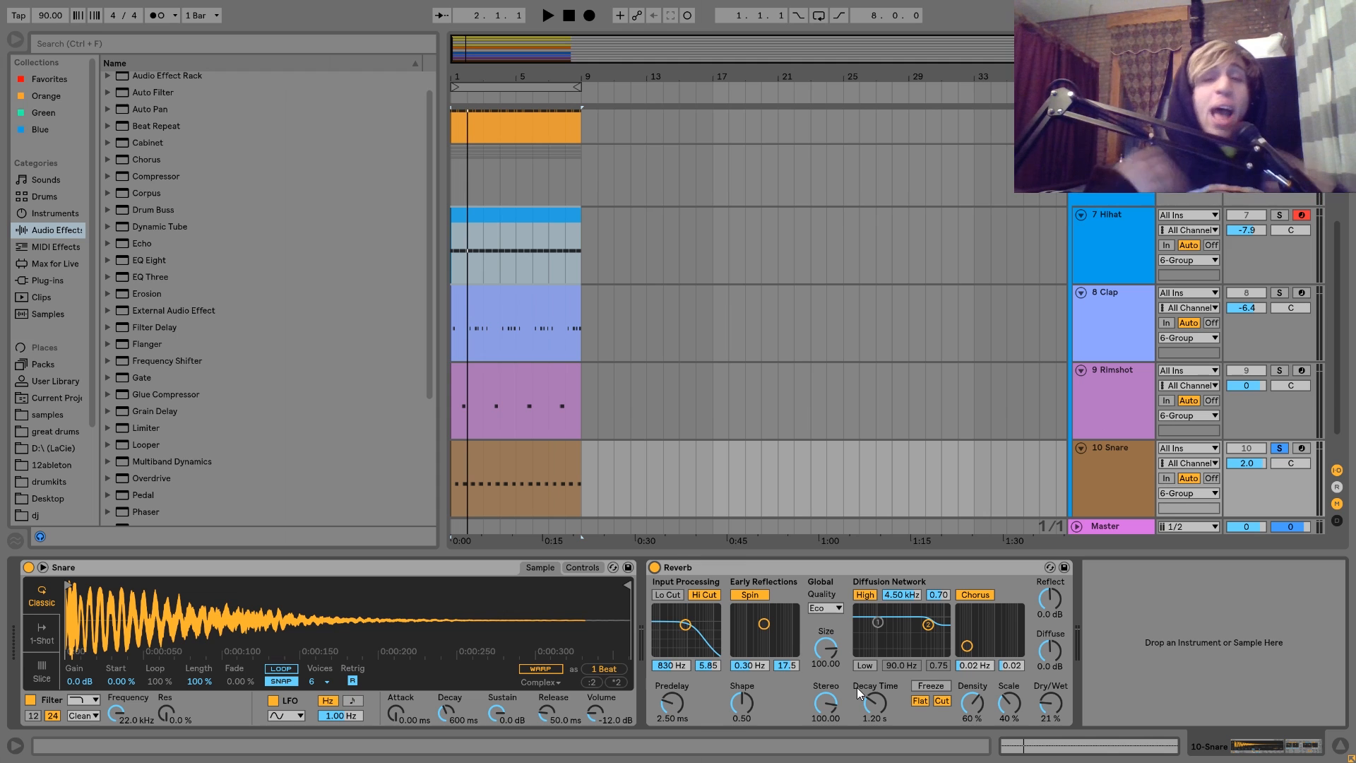
# - View the effects on the drum Group and the Low End Bus, and reselect the Group with the Snare out of solo
pyautogui.click(1113, 167)
pyautogui.scroll(5, 1113, 167)
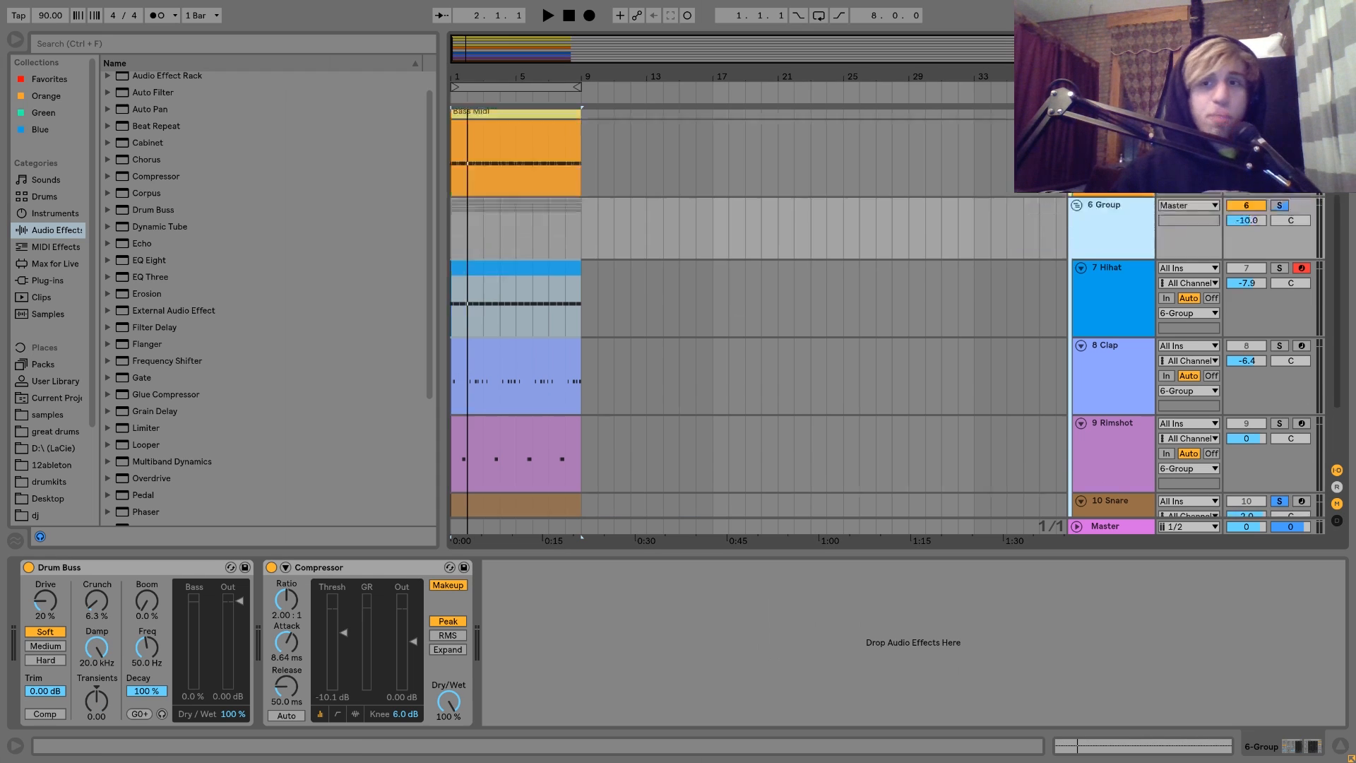
pyautogui.click(1124, 273)
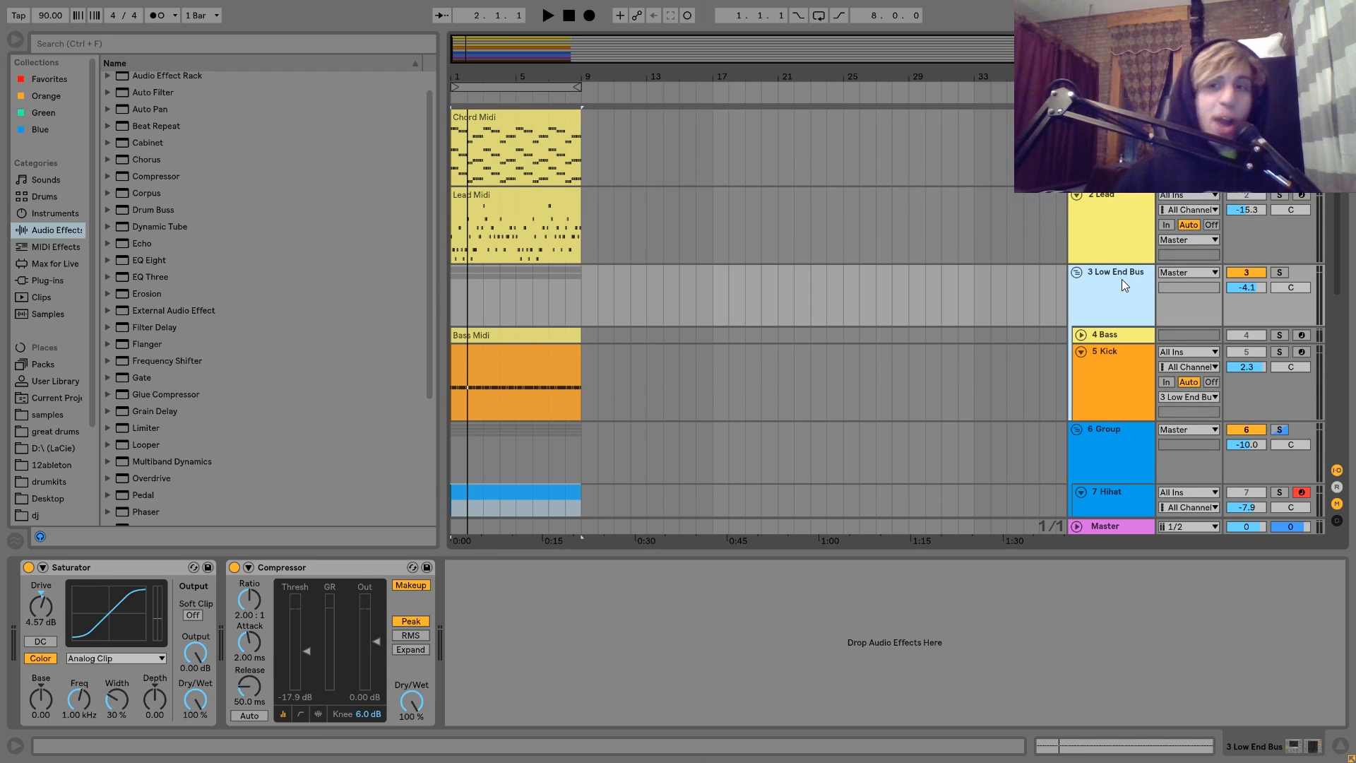
pyautogui.scroll(-5, 1121, 278)
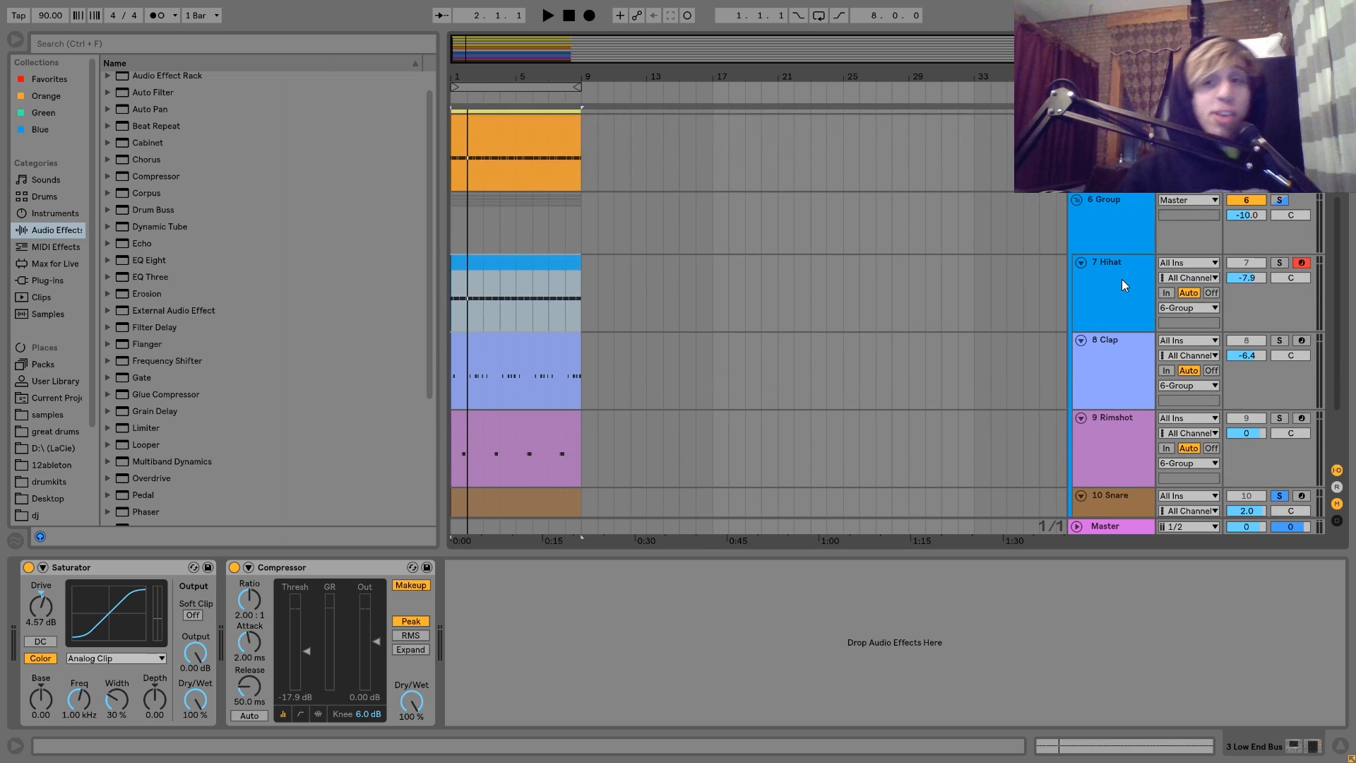
pyautogui.click(1121, 239)
pyautogui.keyDown('shift'); pyautogui.click(1111, 379); pyautogui.keyUp('shift')
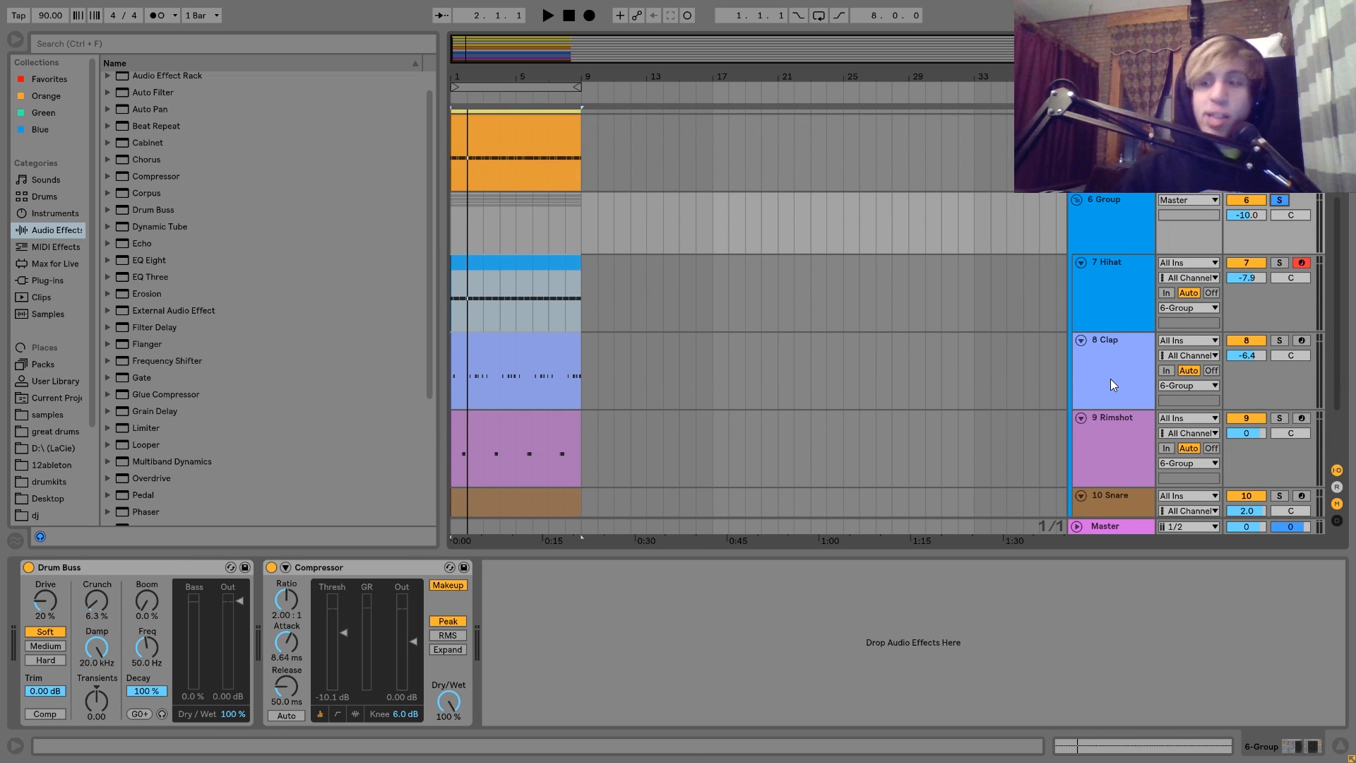
# - Bypass the drum Group's Compressor and Drum Buss, and play the Group in solo and with the full beat
pyautogui.click(272, 568)
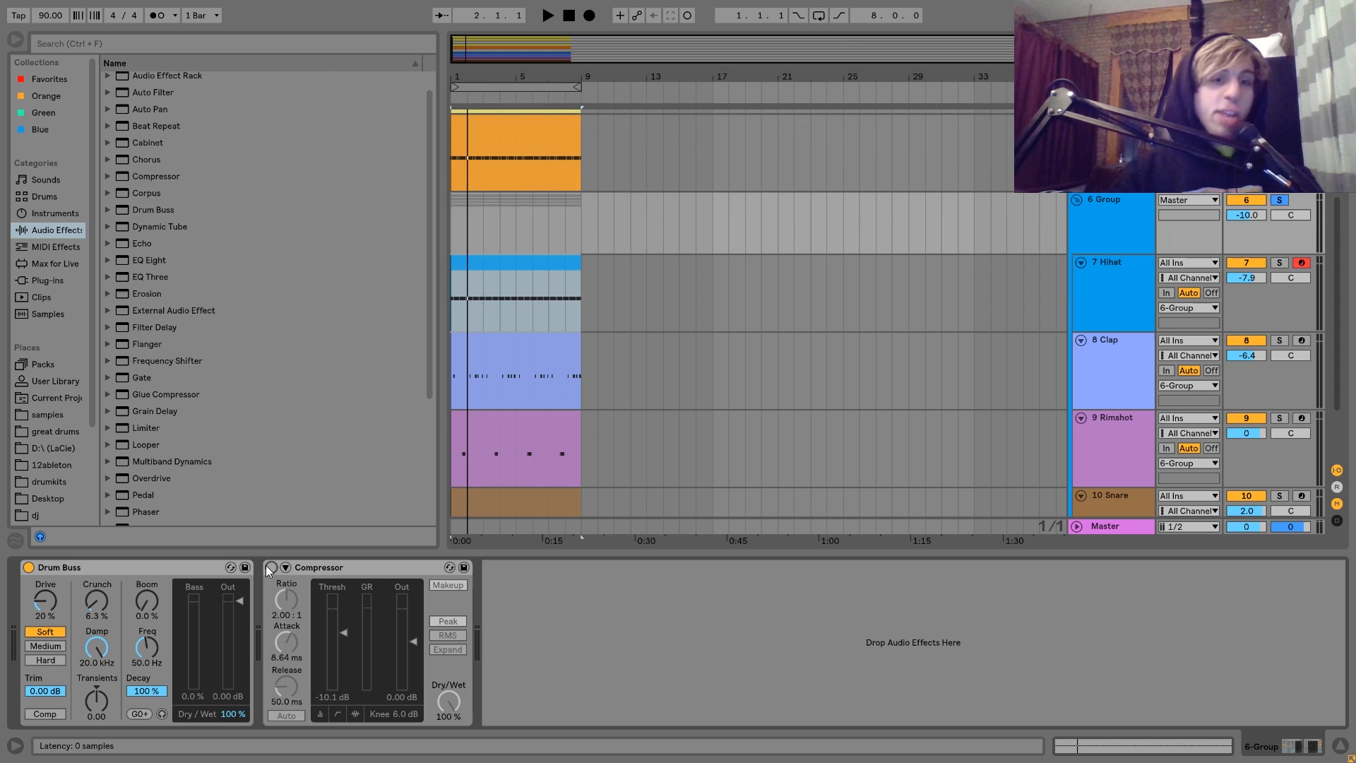
pyautogui.click(30, 567)
pyautogui.press('space')
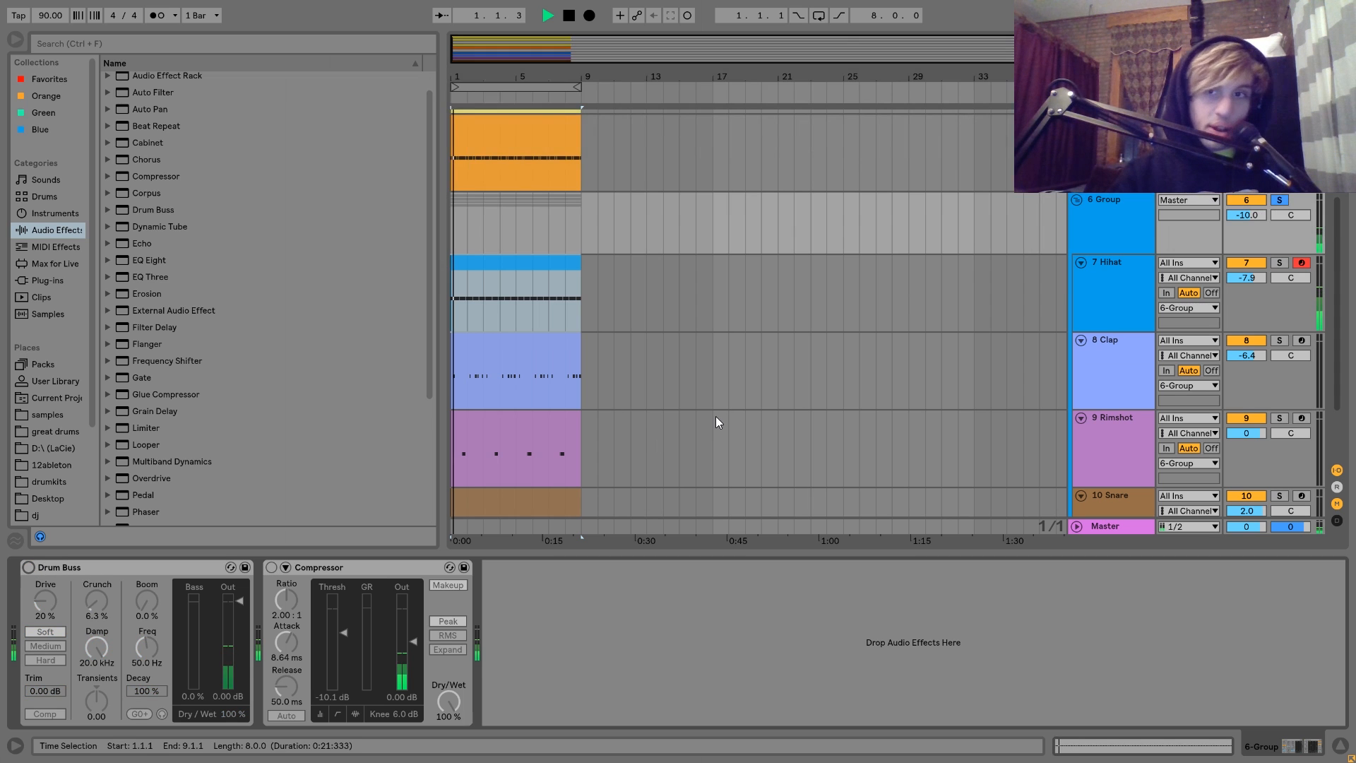
pyautogui.click(1280, 200)
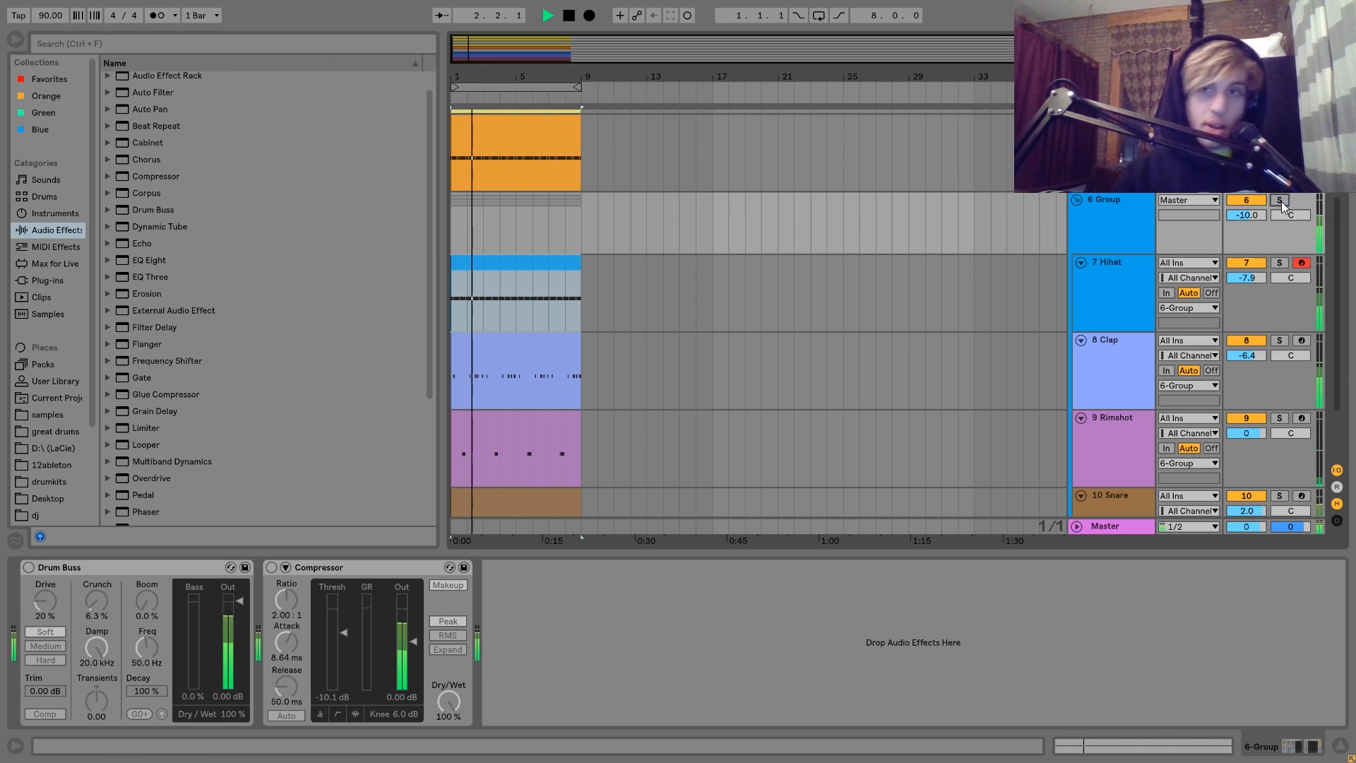
pyautogui.press('space')
pyautogui.click(1279, 200)
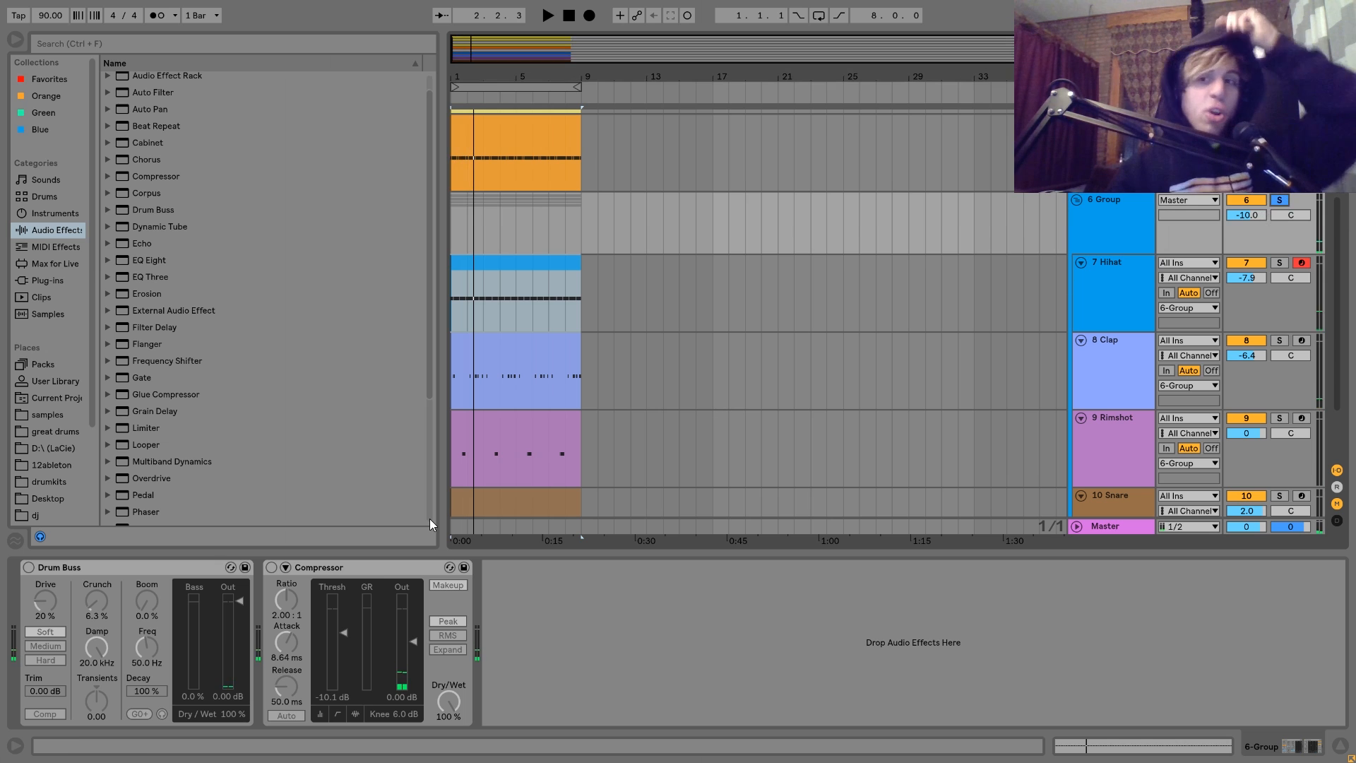
# - Switch the drum Group's Compressor and Drum Buss back on, and play the Group in solo and with the full beat
pyautogui.click(272, 567)
pyautogui.click(28, 567)
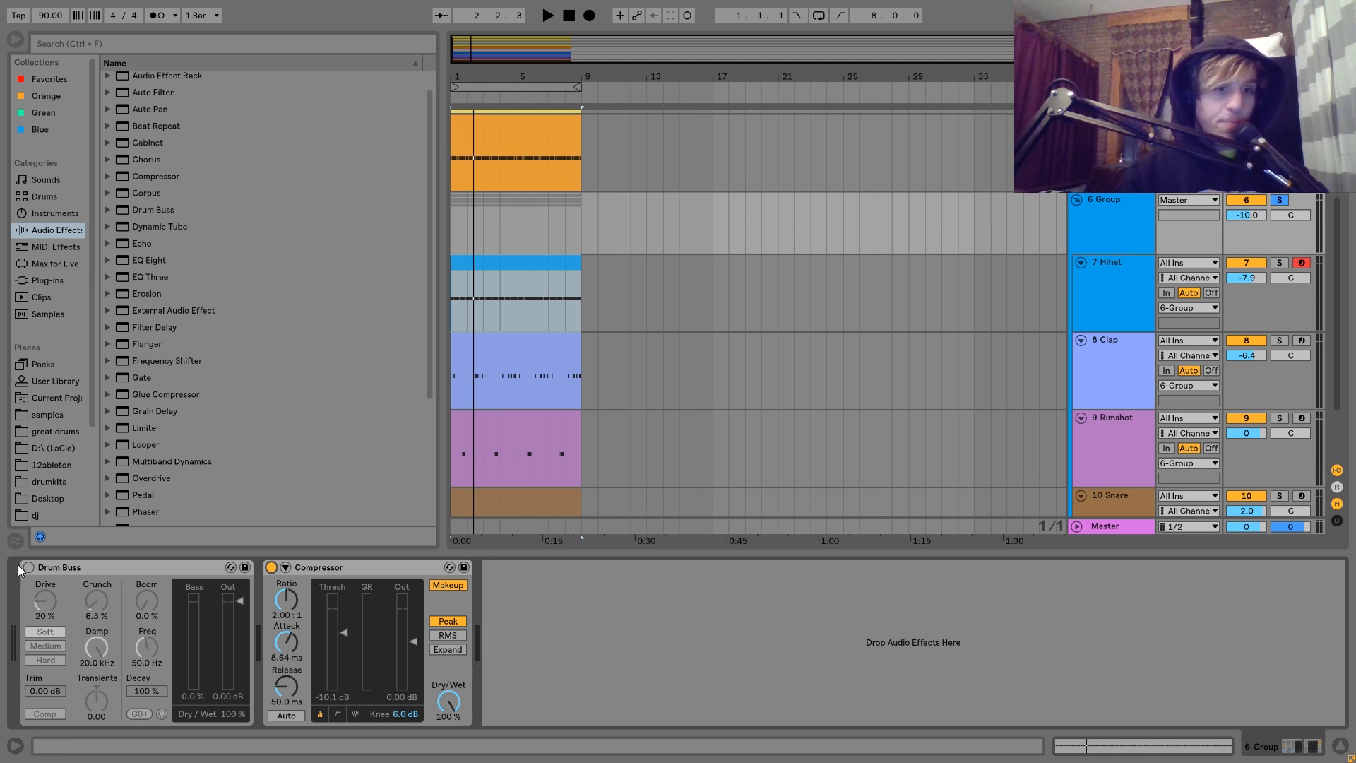
pyautogui.press('space')
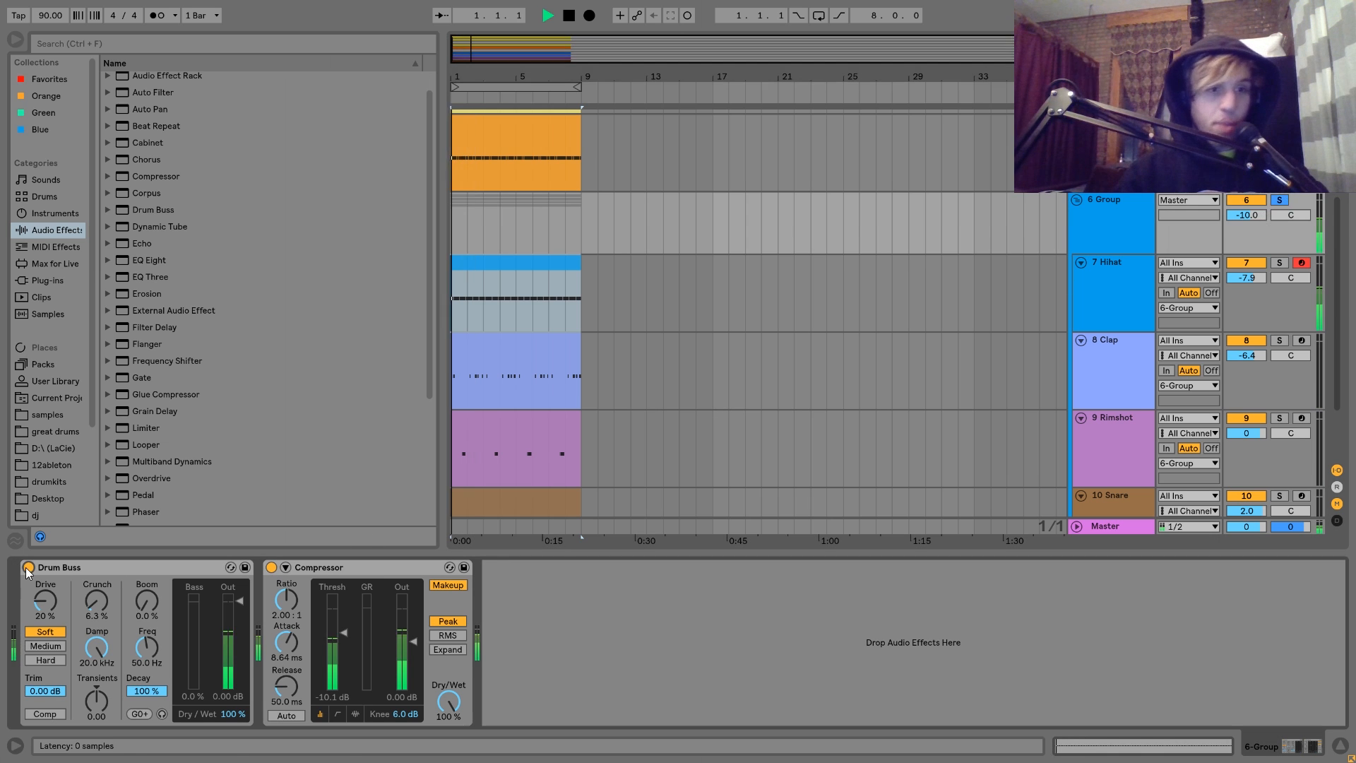
pyautogui.click(1280, 201)
pyautogui.press('space')
pyautogui.click(1280, 200)
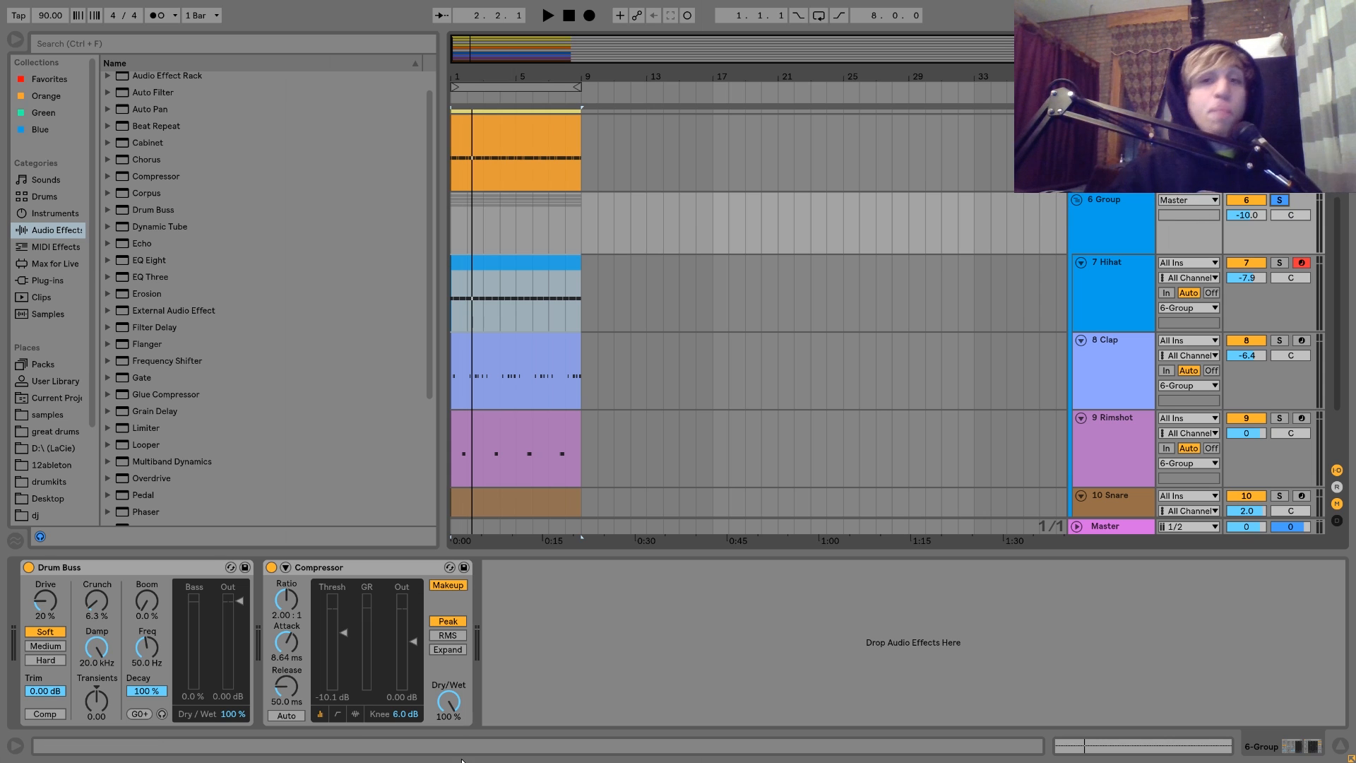
# - Bypass the drum Group's Compressor and compare the soloed Group with Drum Buss switched off and back on during playback
pyautogui.click(272, 567)
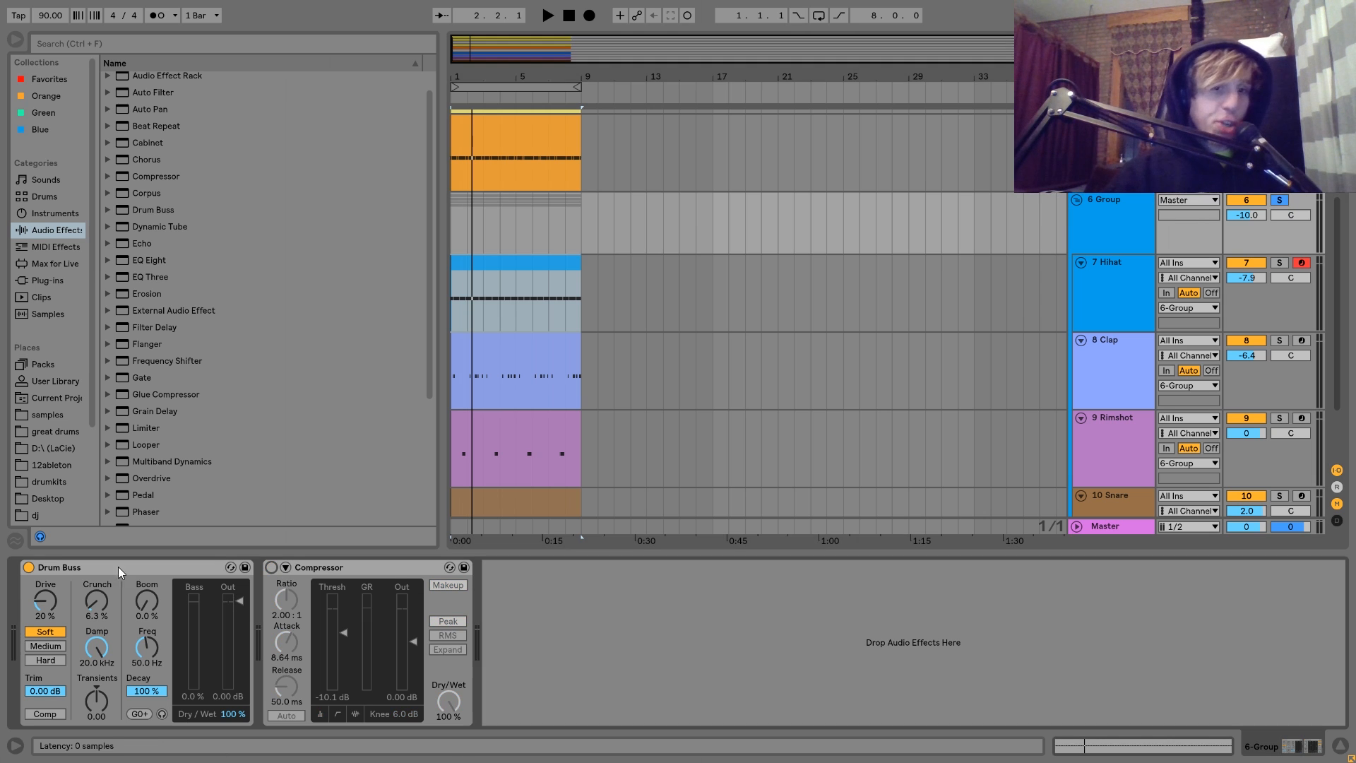
pyautogui.press('space')
pyautogui.click(28, 568)
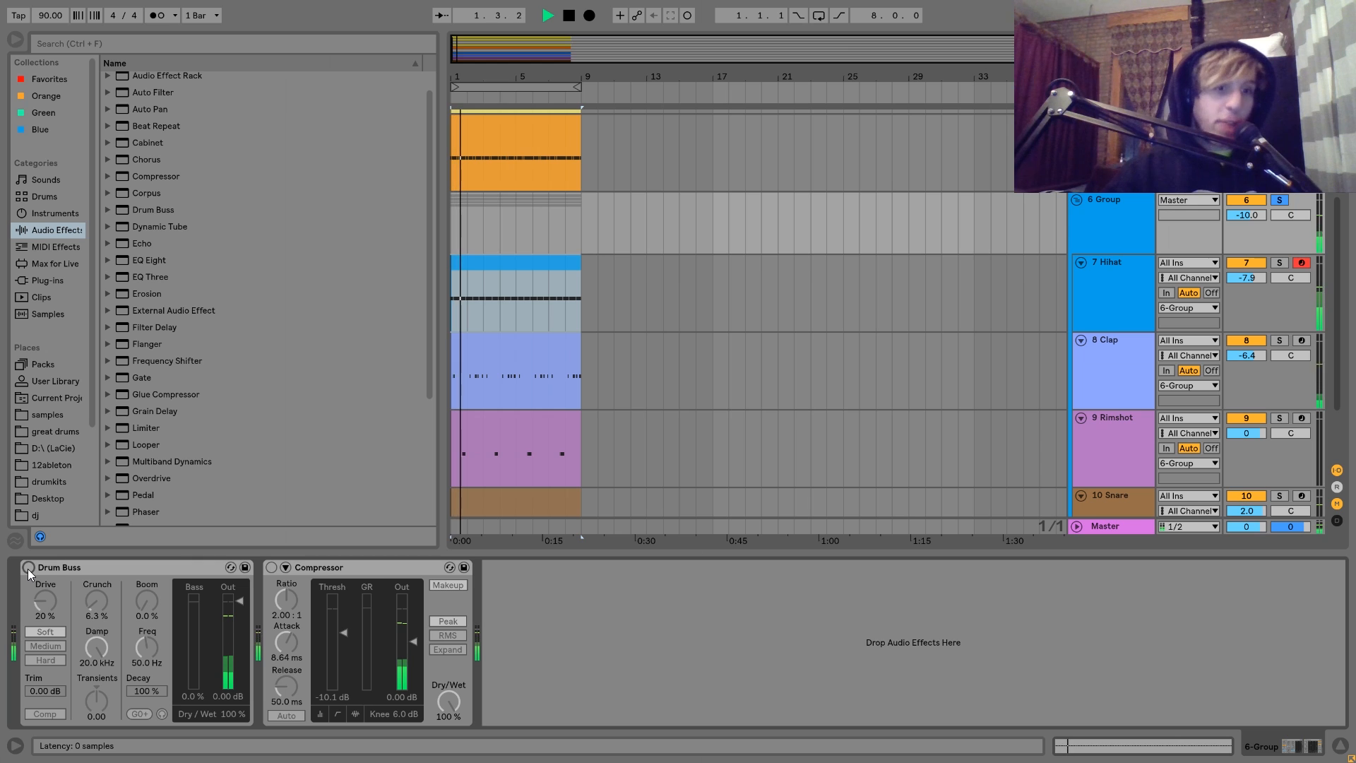
pyautogui.click(28, 568)
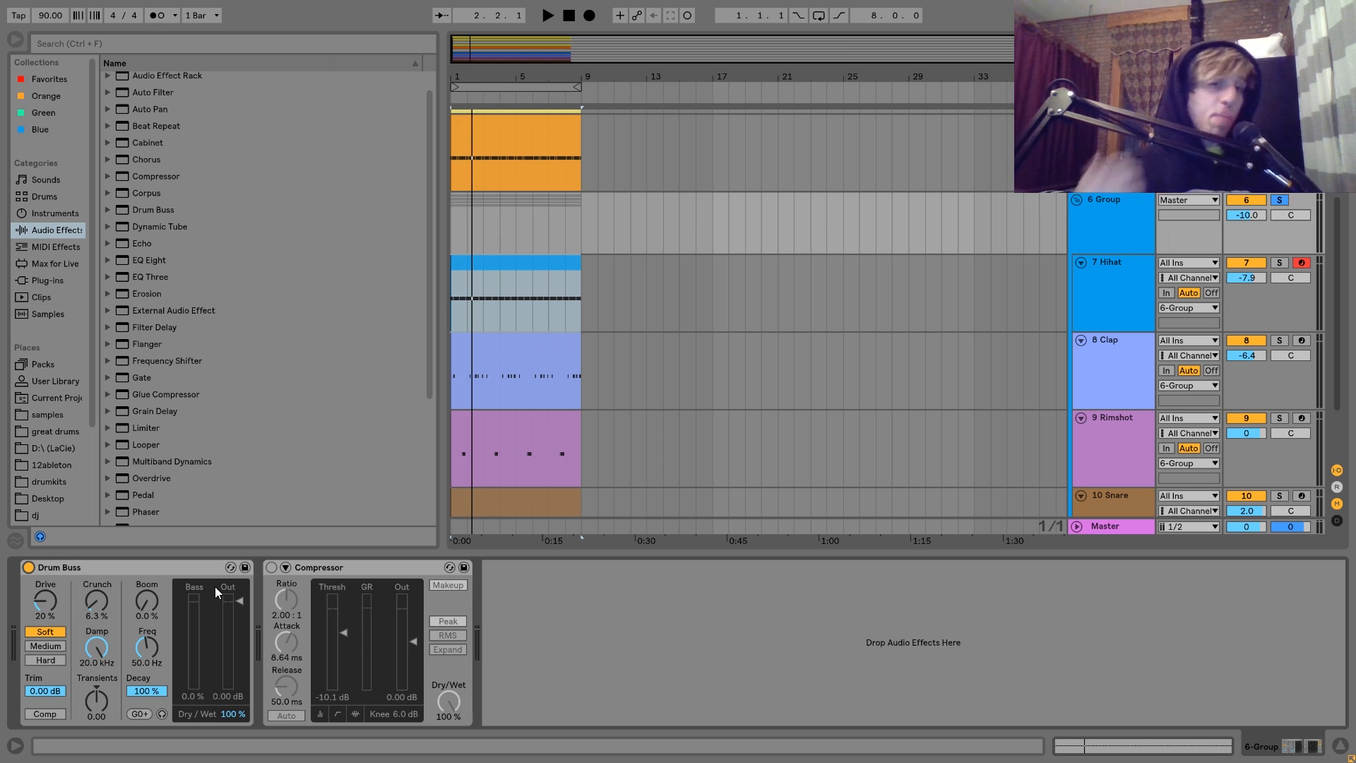
# - Play the soloed Group with only Drum Buss active, and switch the Compressor back on during playback to compare
pyautogui.press('space')
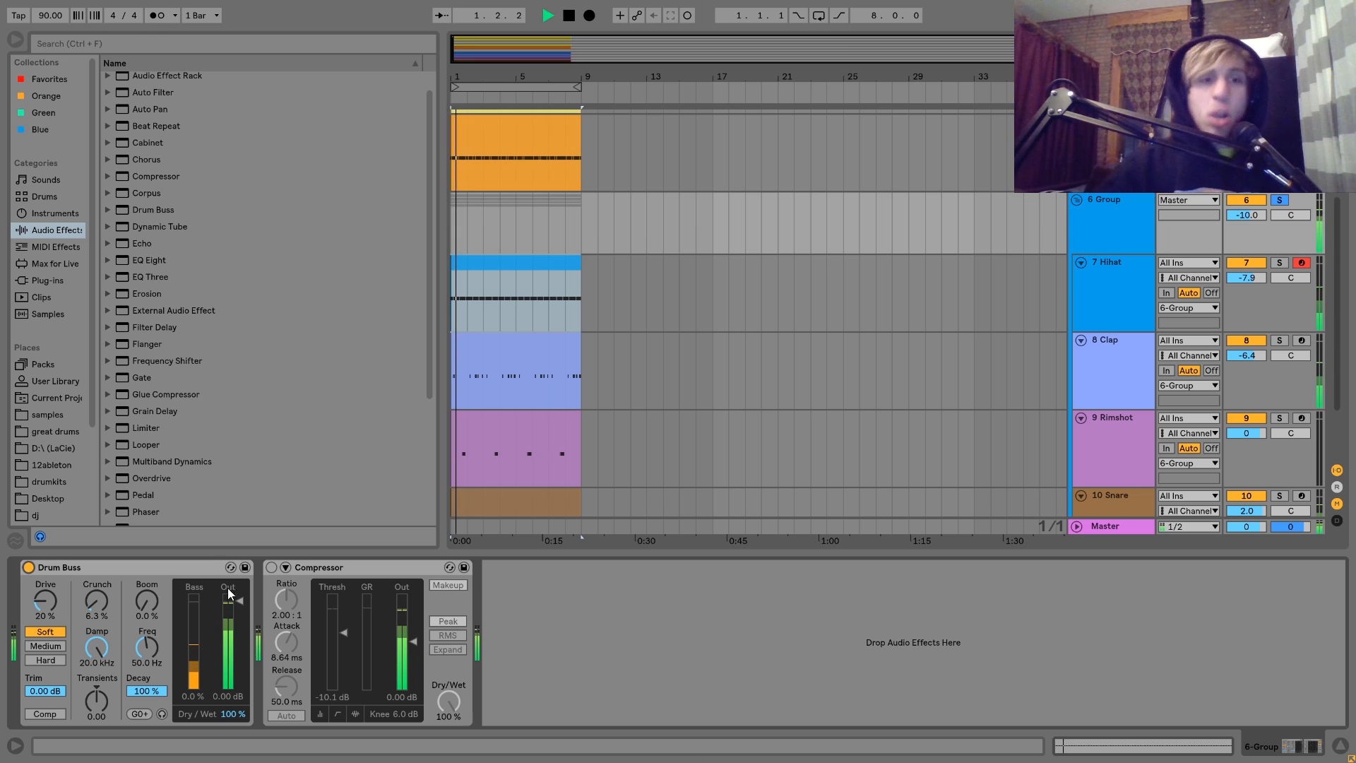
pyautogui.click(271, 568)
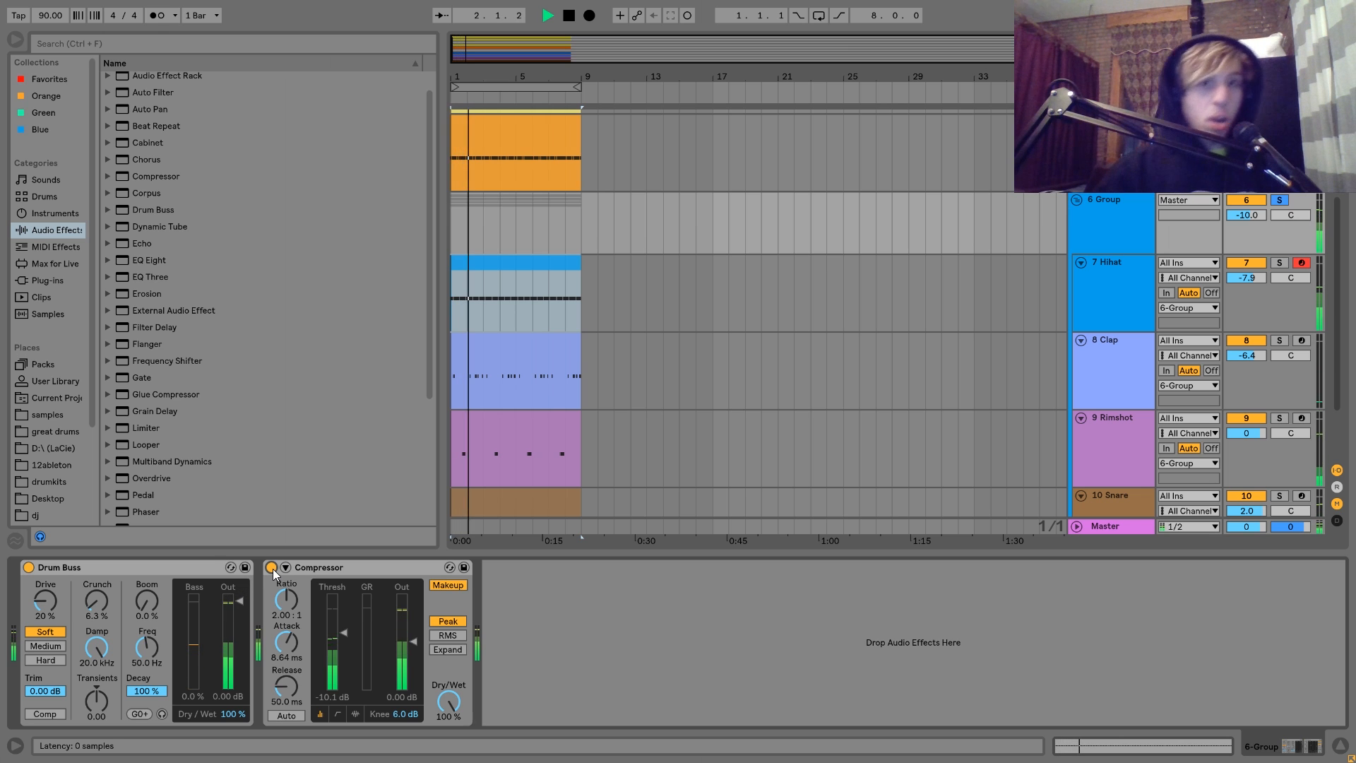
pyautogui.press('space')
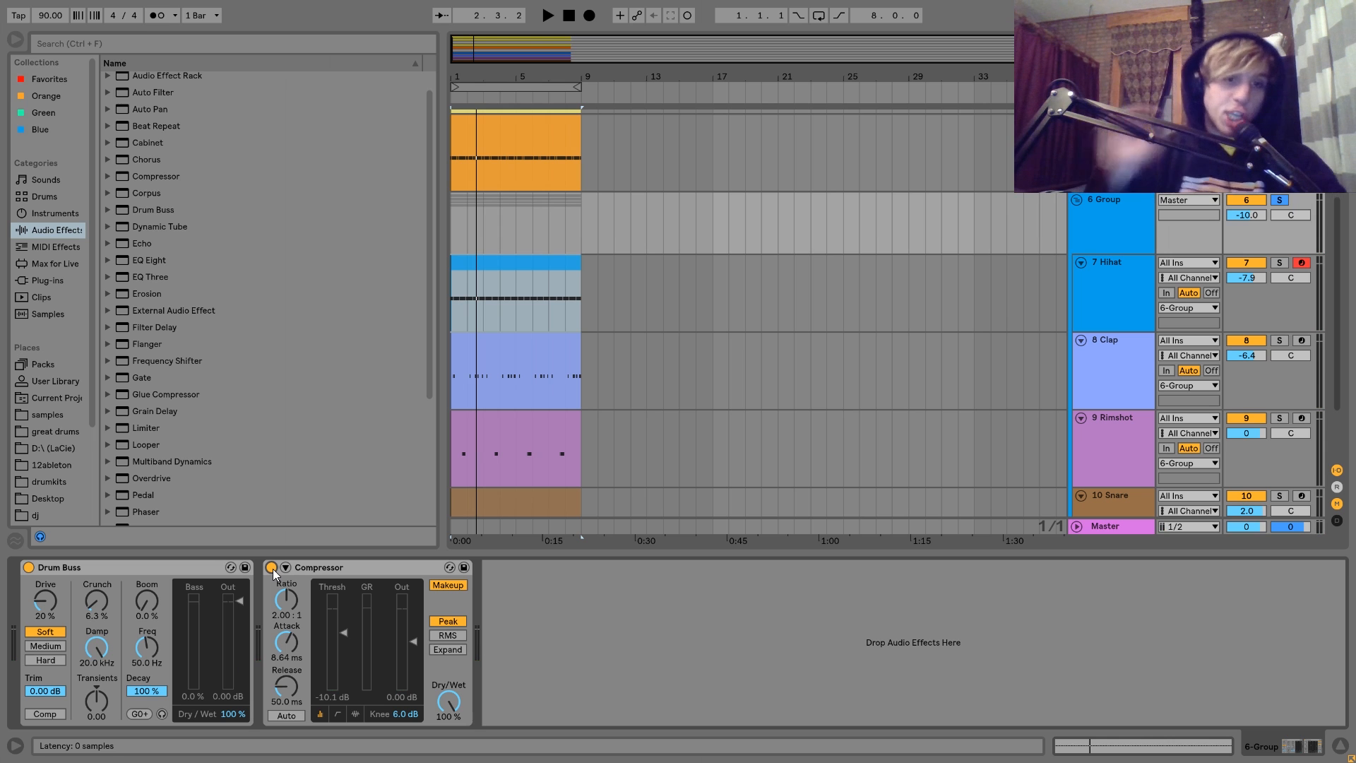
# - Play the opening bar of the soloed Group twice with both Drum Buss and Compressor active
pyautogui.press('space')
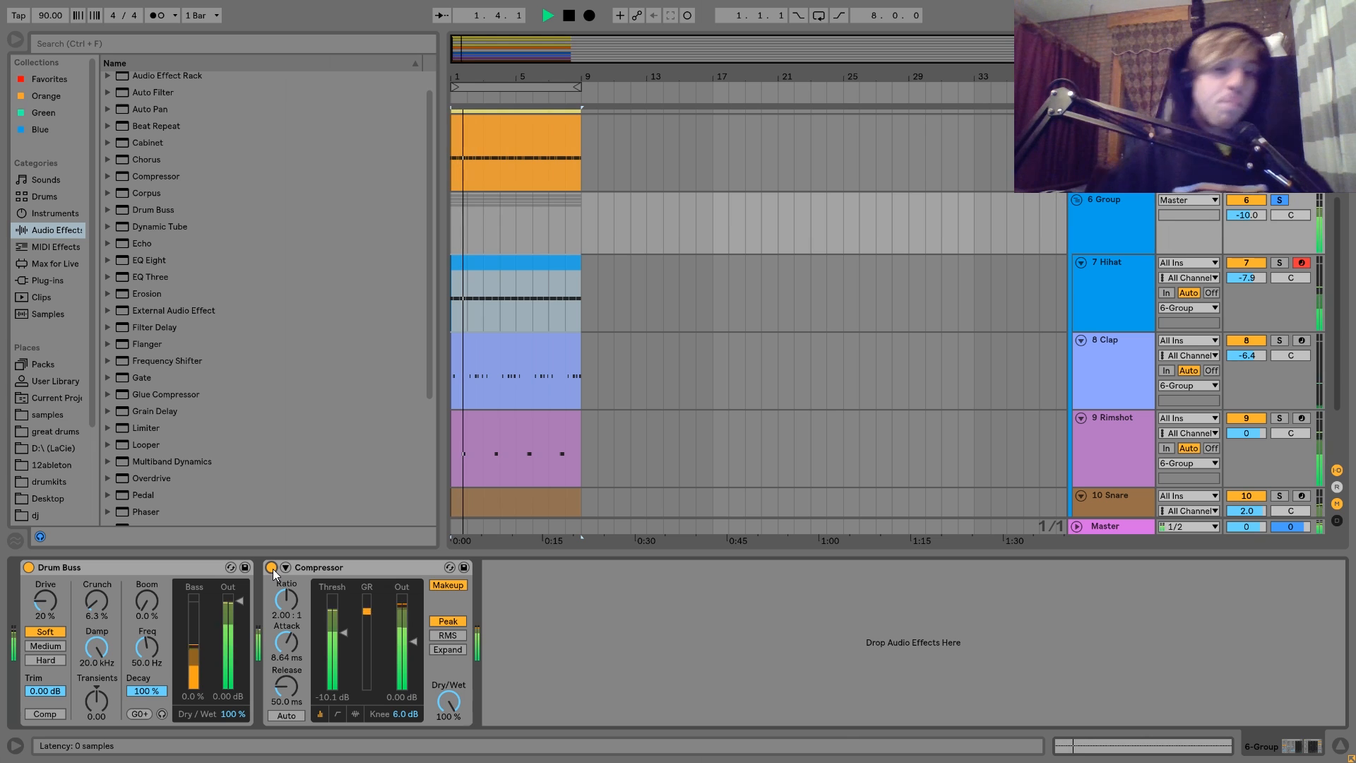
pyautogui.press('space')
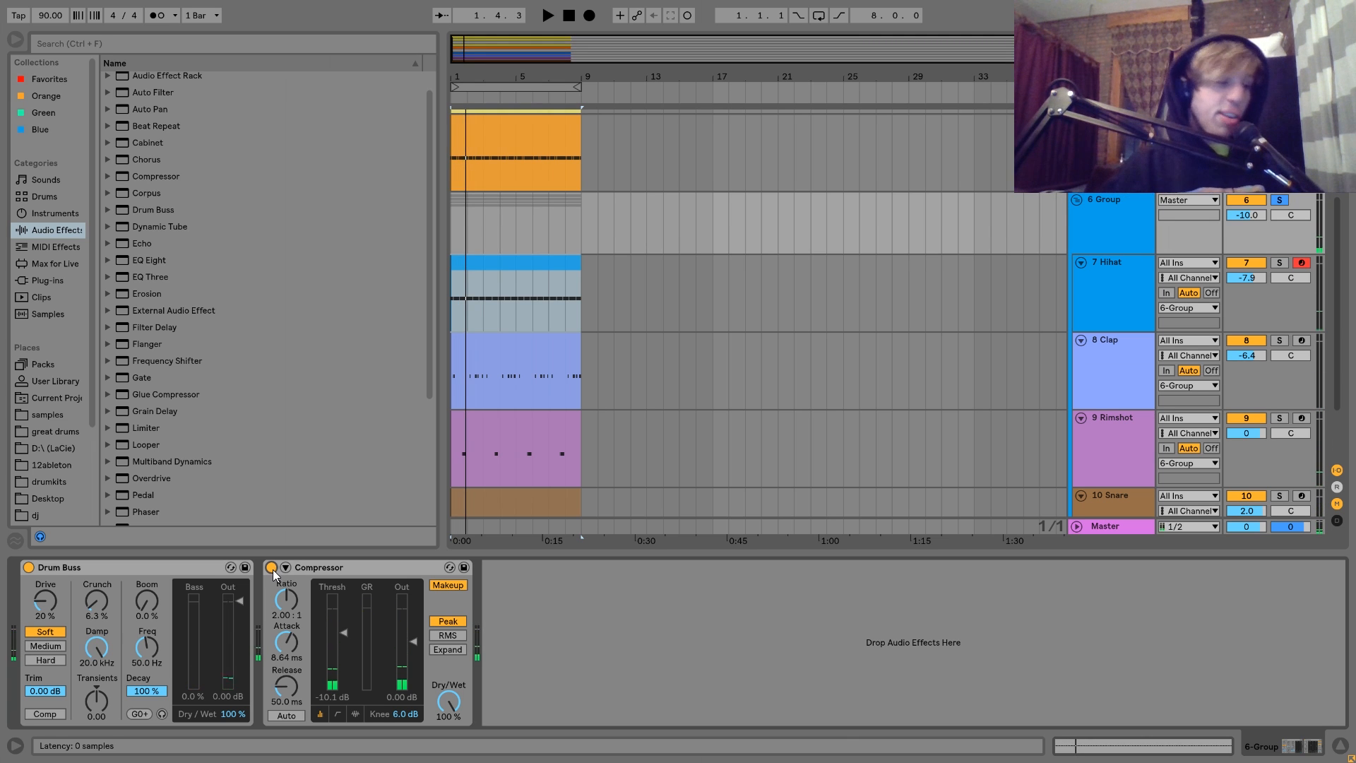
pyautogui.press('space')
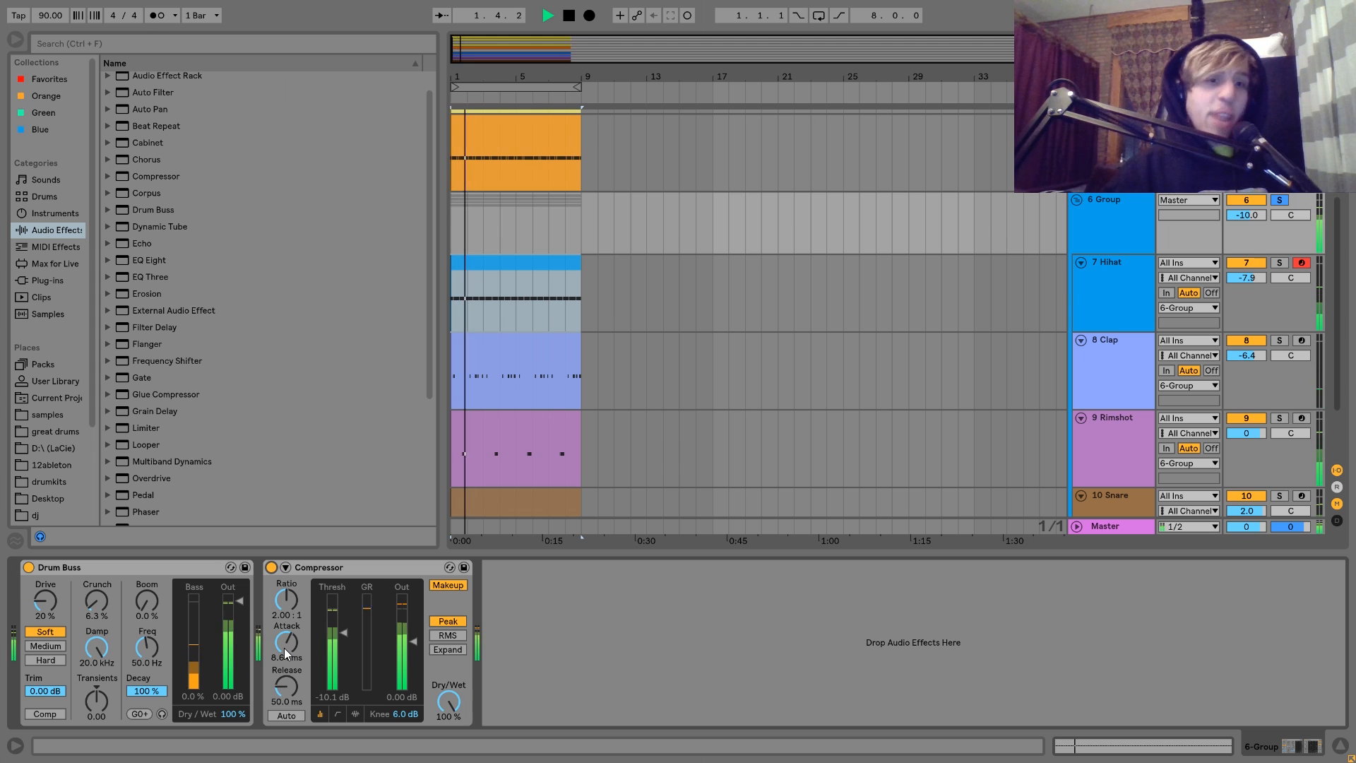
pyautogui.press('space')
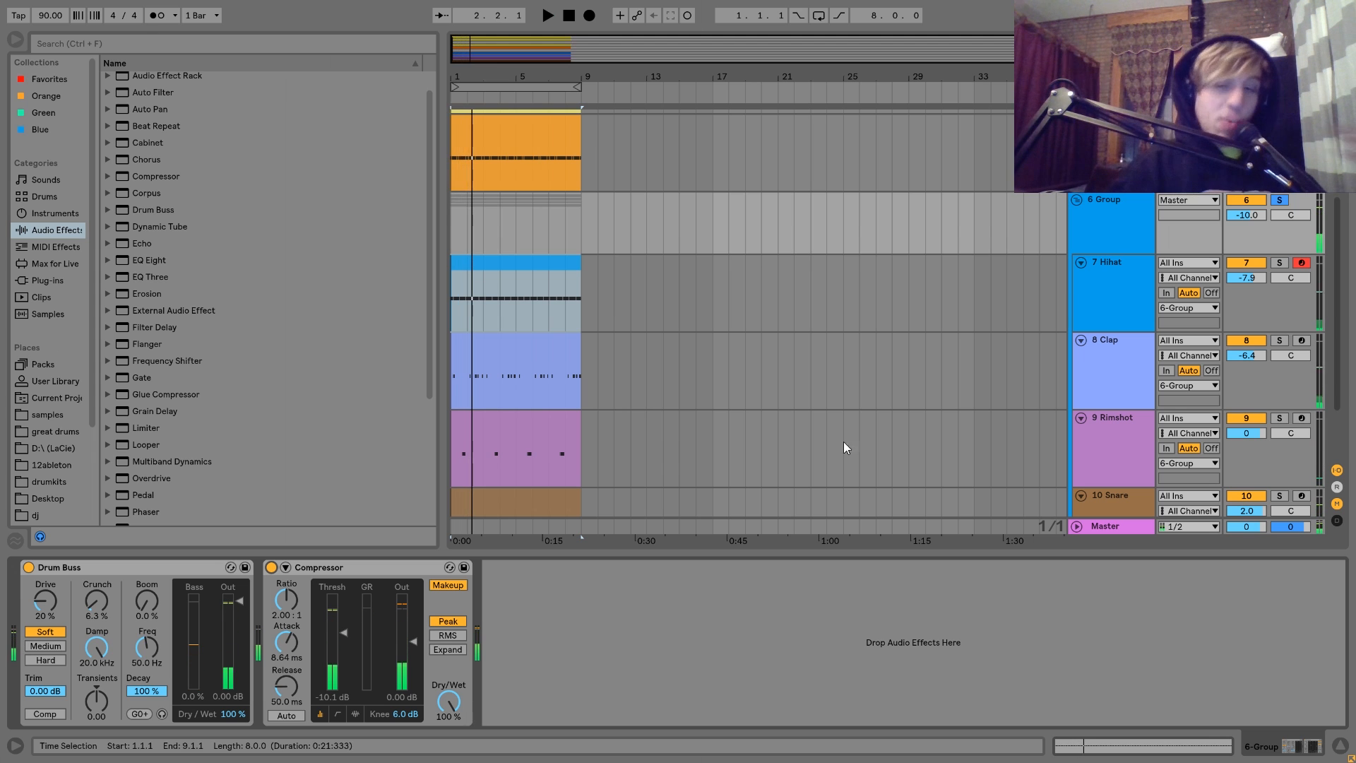
# - View the Clap track's sampler, reselect the drum Group and take the Group out of solo
pyautogui.click(1108, 377)
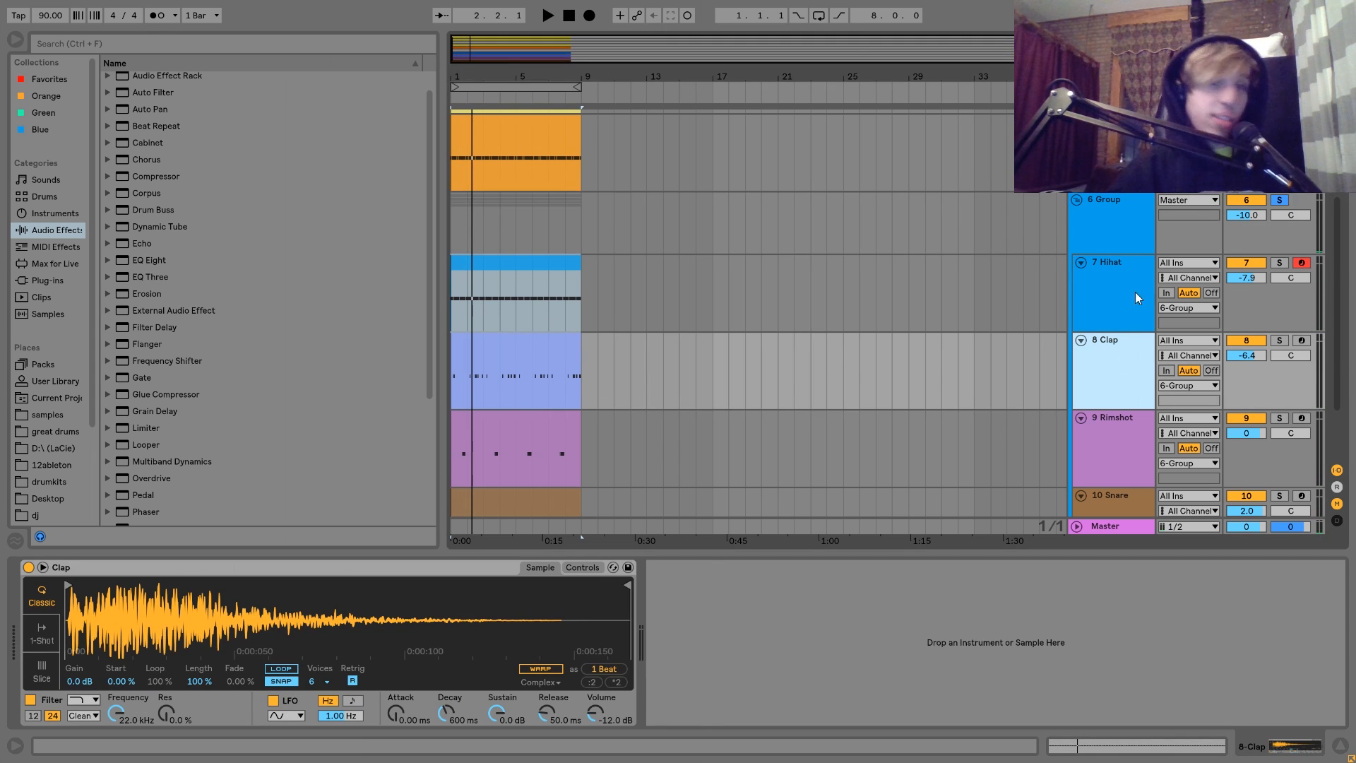
pyautogui.click(1129, 232)
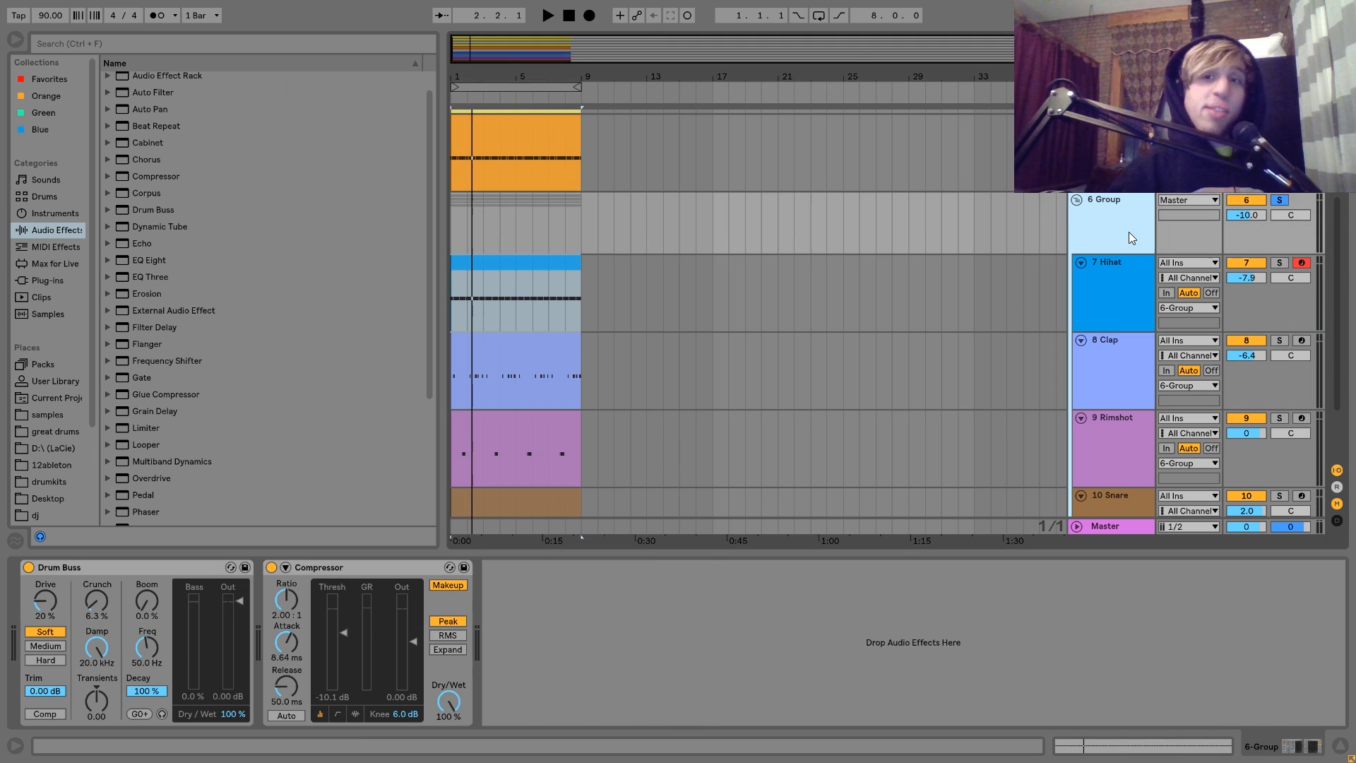
pyautogui.click(1279, 199)
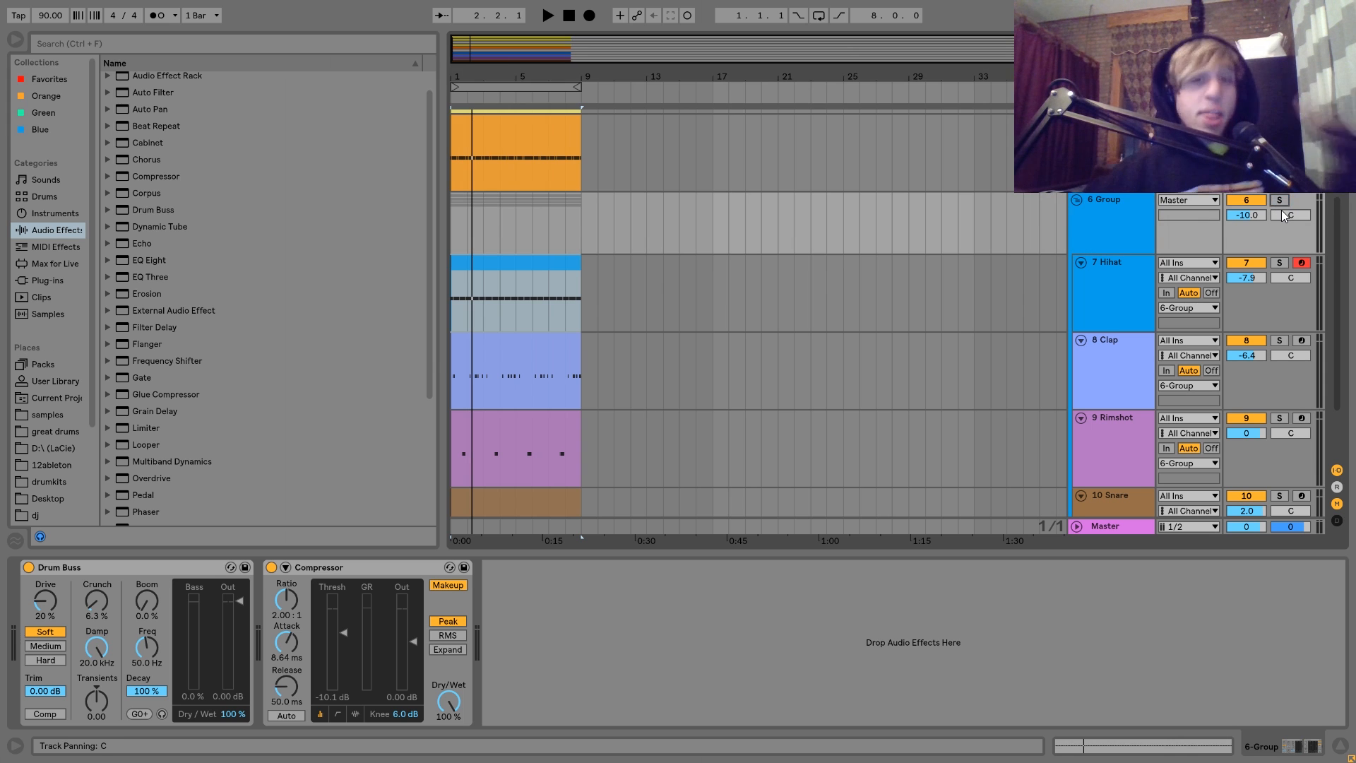